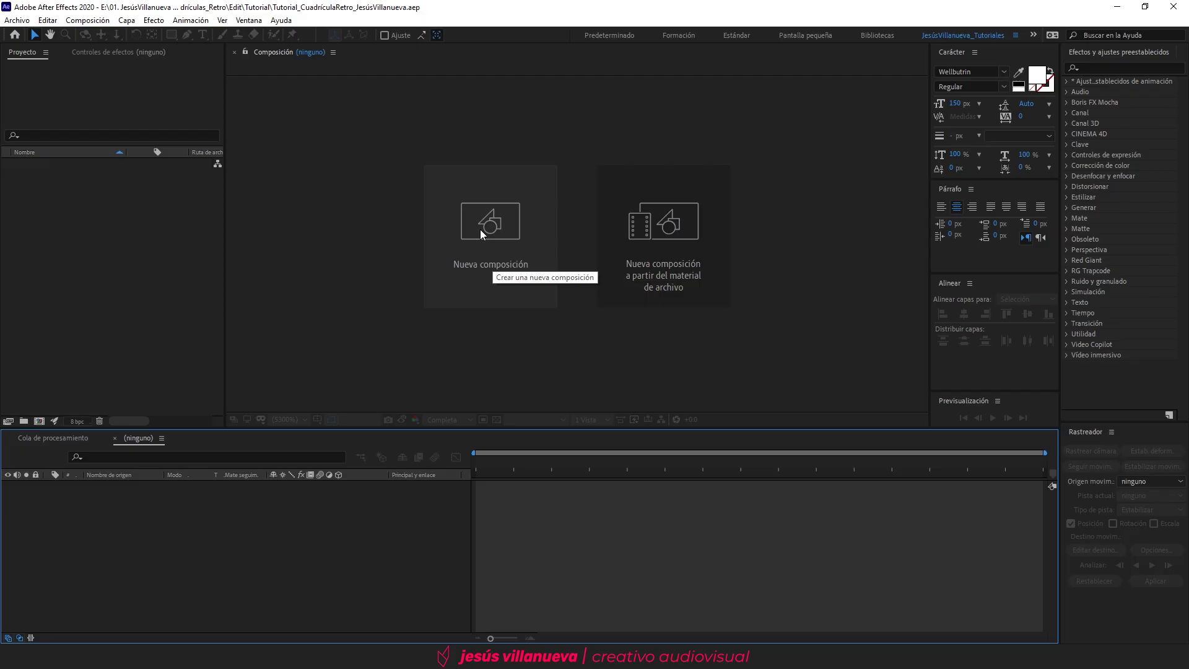
# Create a composition named Cuadrículas_Retro with a duration of 8 seconds (0;00;08;00).
pyautogui.click(480, 232)
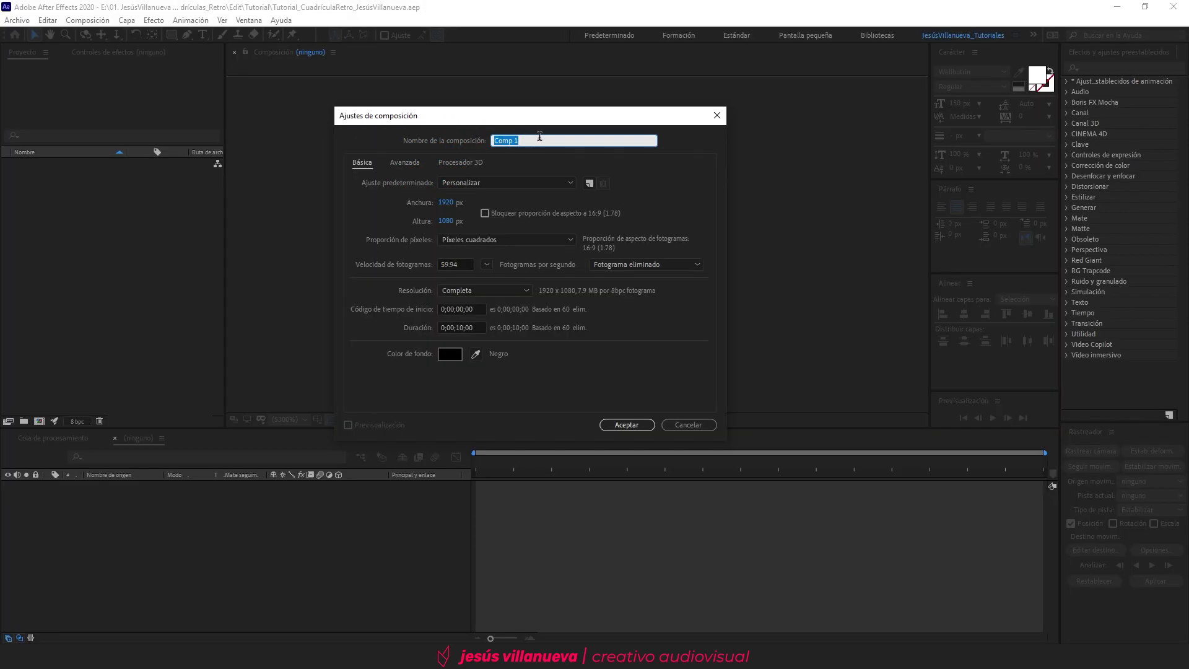
pyautogui.write('Cuadrículas_Retro')
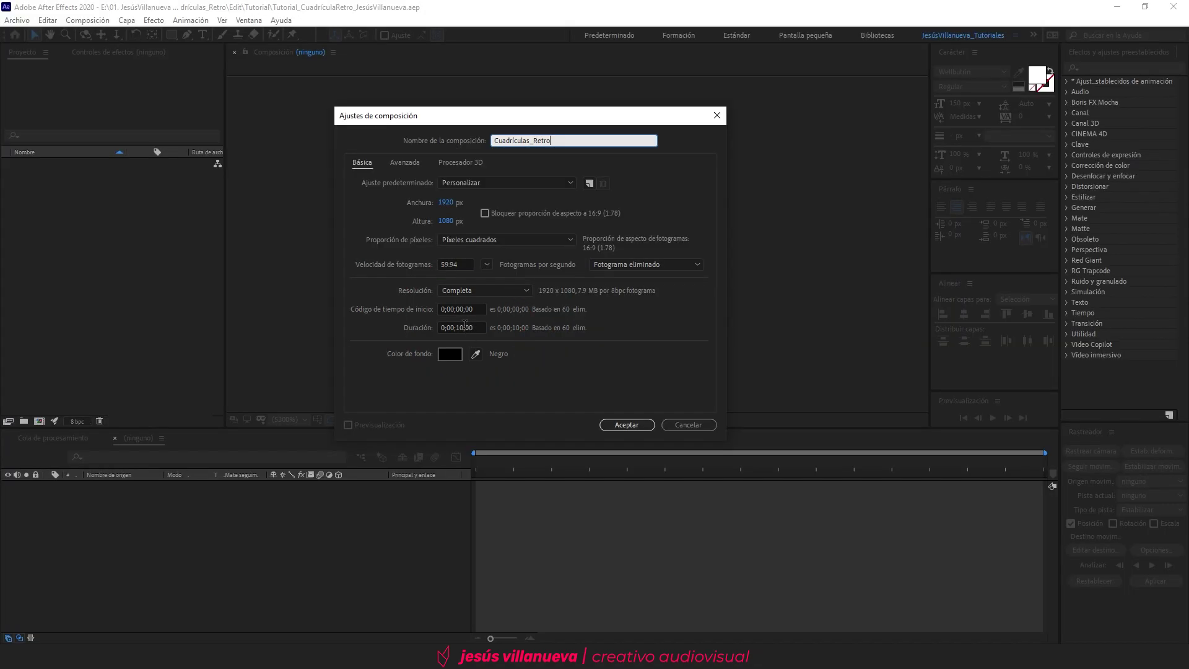
pyautogui.click(465, 325)
pyautogui.hotkey('shift', 'Left')
pyautogui.hotkey('shift', 'Left')
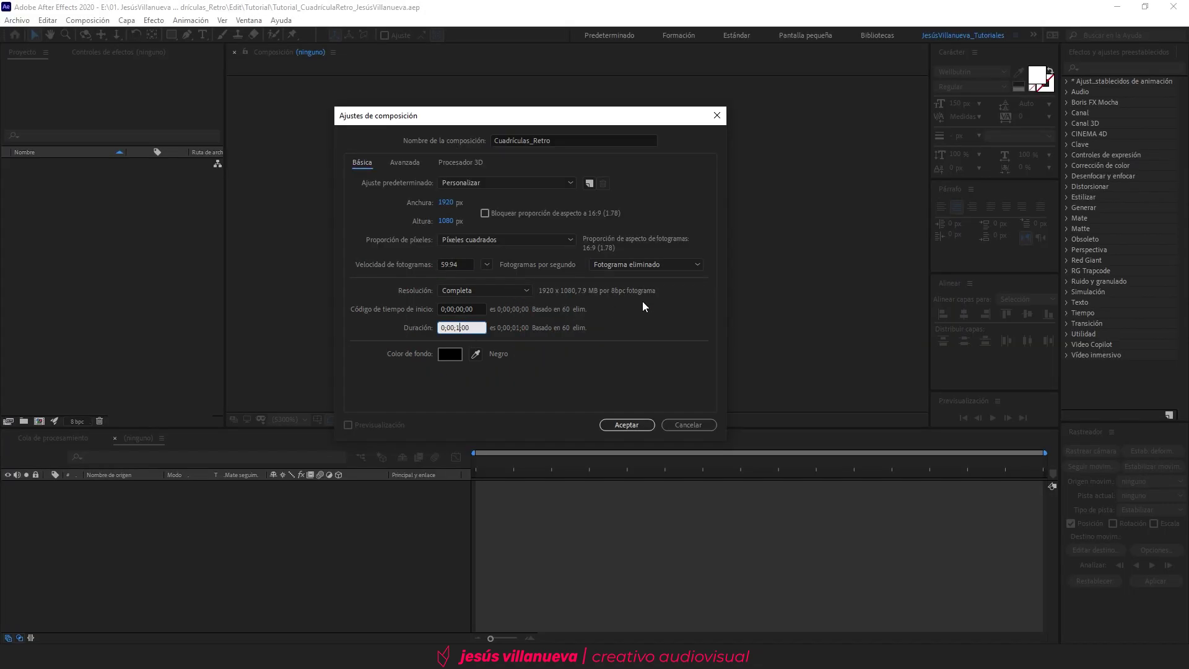
pyautogui.write('08')
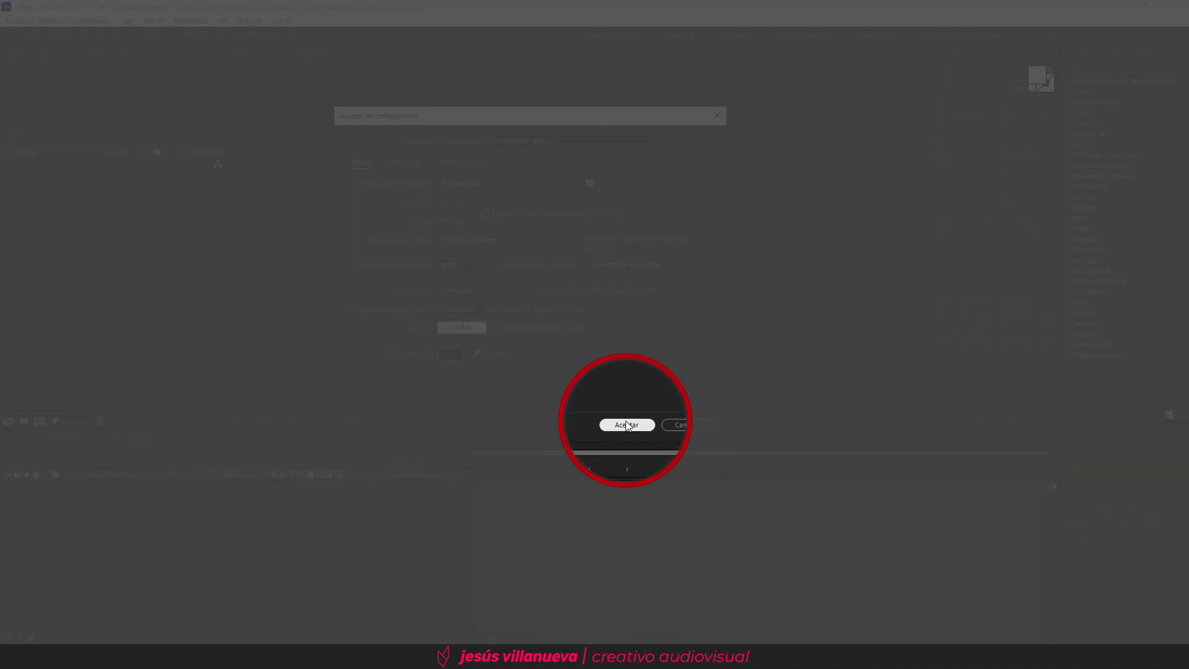
pyautogui.click(627, 427)
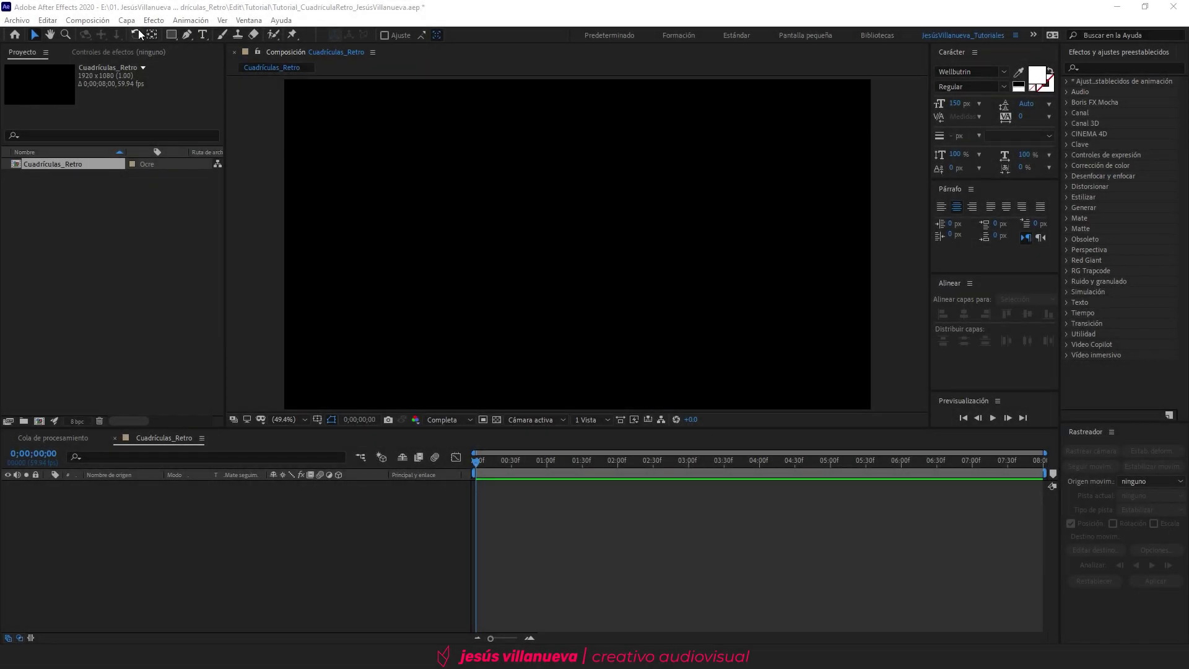
pyautogui.click(126, 20)
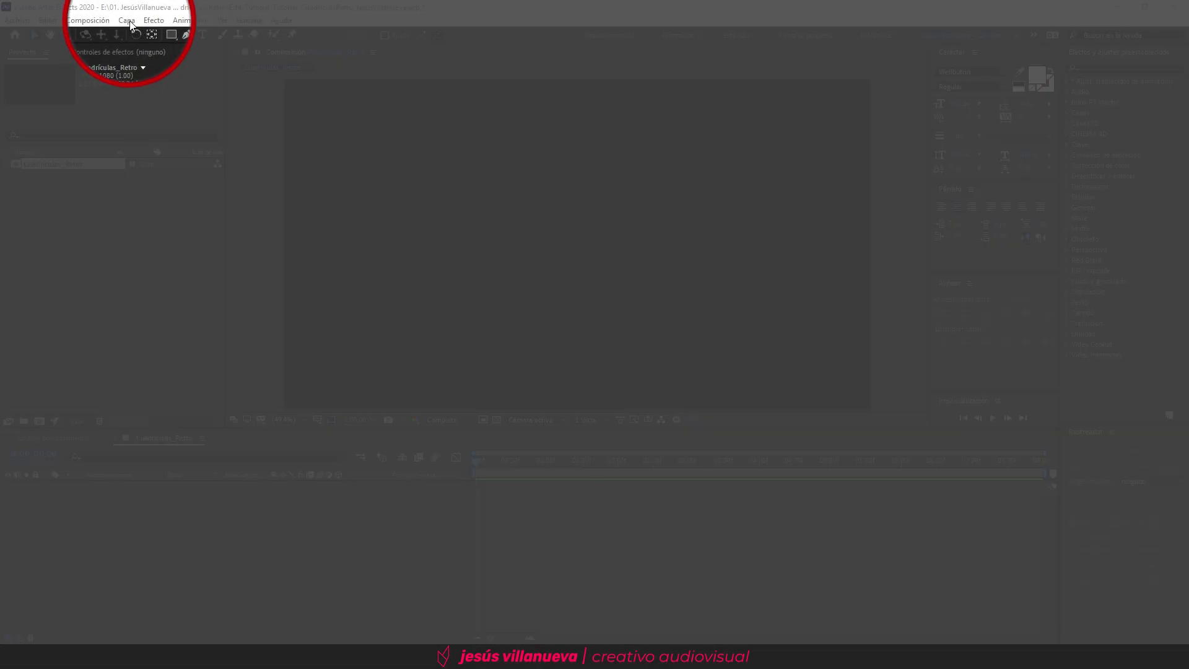
pyautogui.moveTo(347, 35)
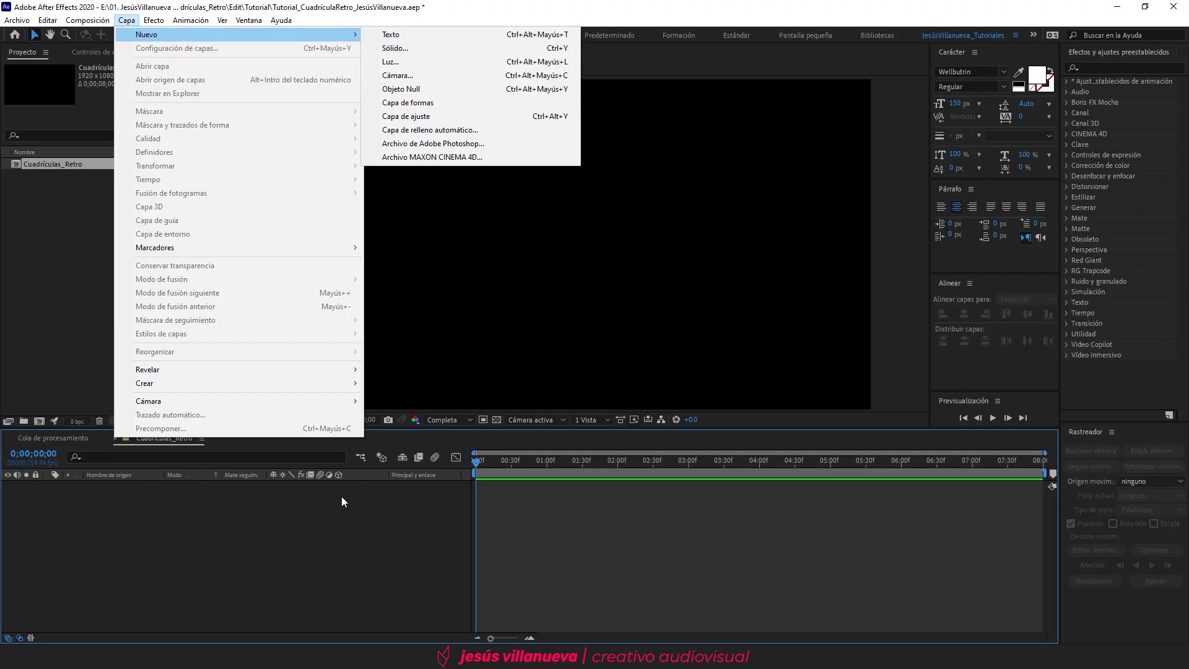
pyautogui.click(341, 498)
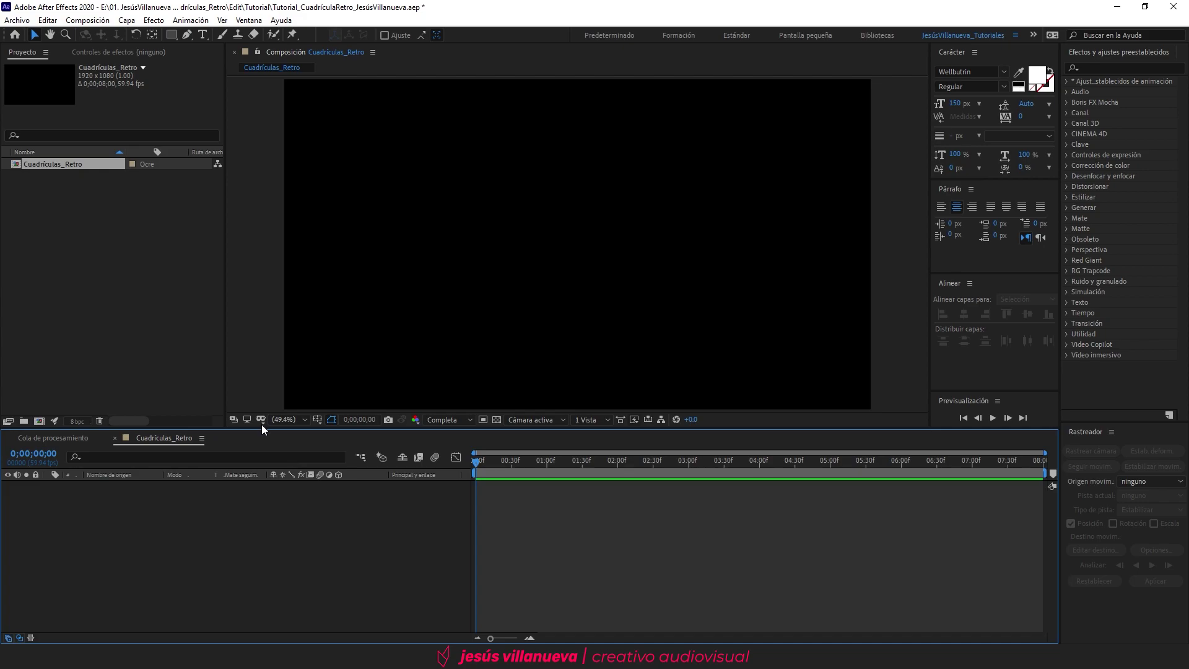
# Add a solid layer named Cuadrícula to the composition.
pyautogui.rightClick(166, 518)
pyautogui.moveTo(239, 384)
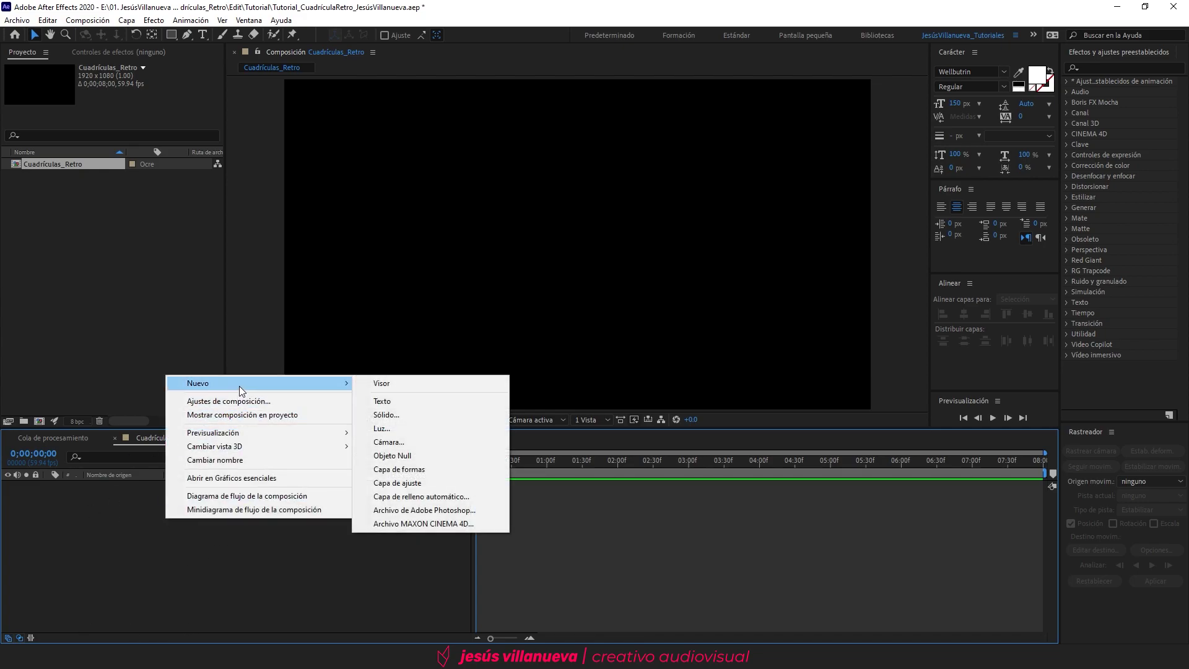
pyautogui.click(404, 415)
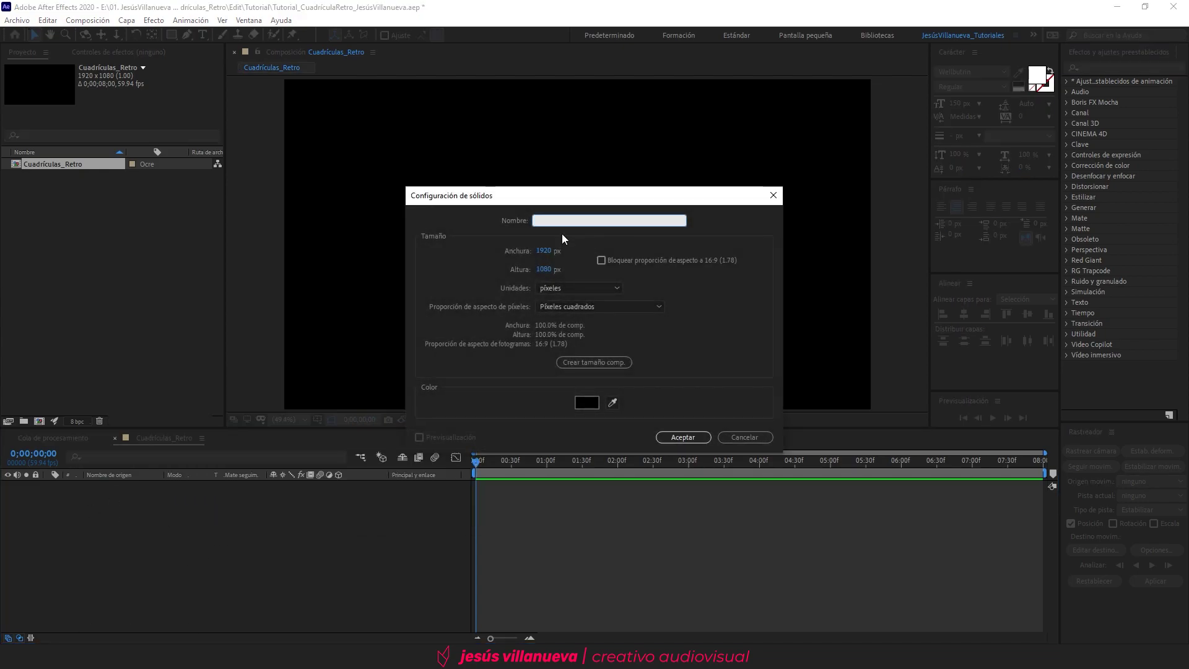
pyautogui.write('Cuadrícula')
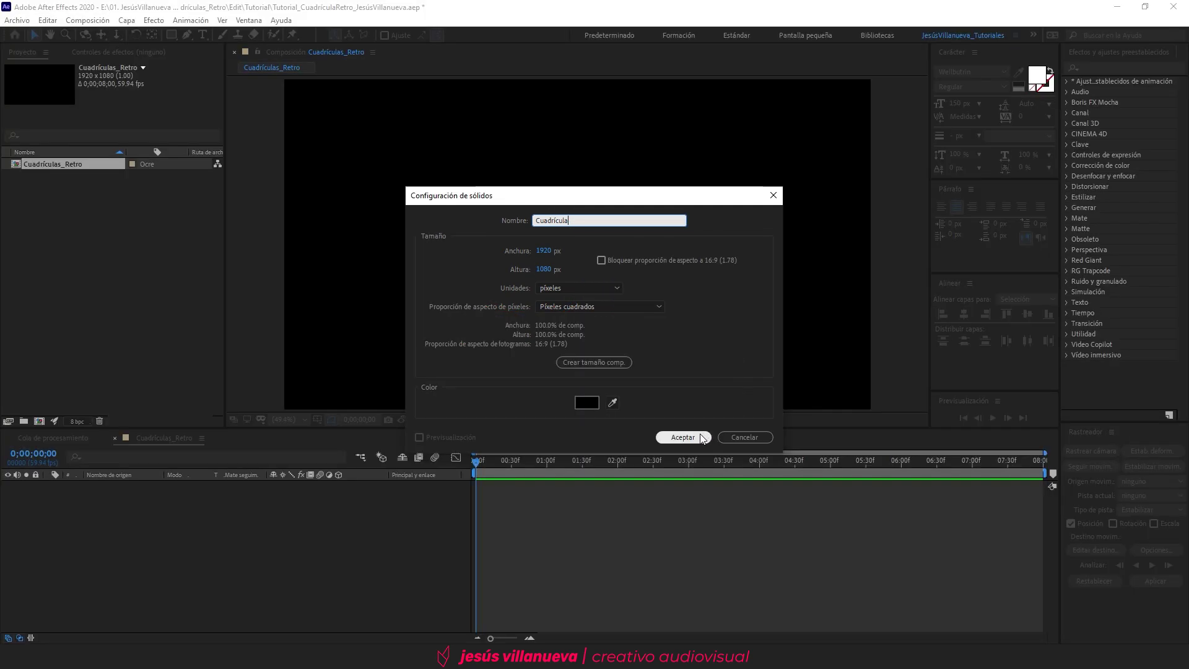
pyautogui.click(687, 437)
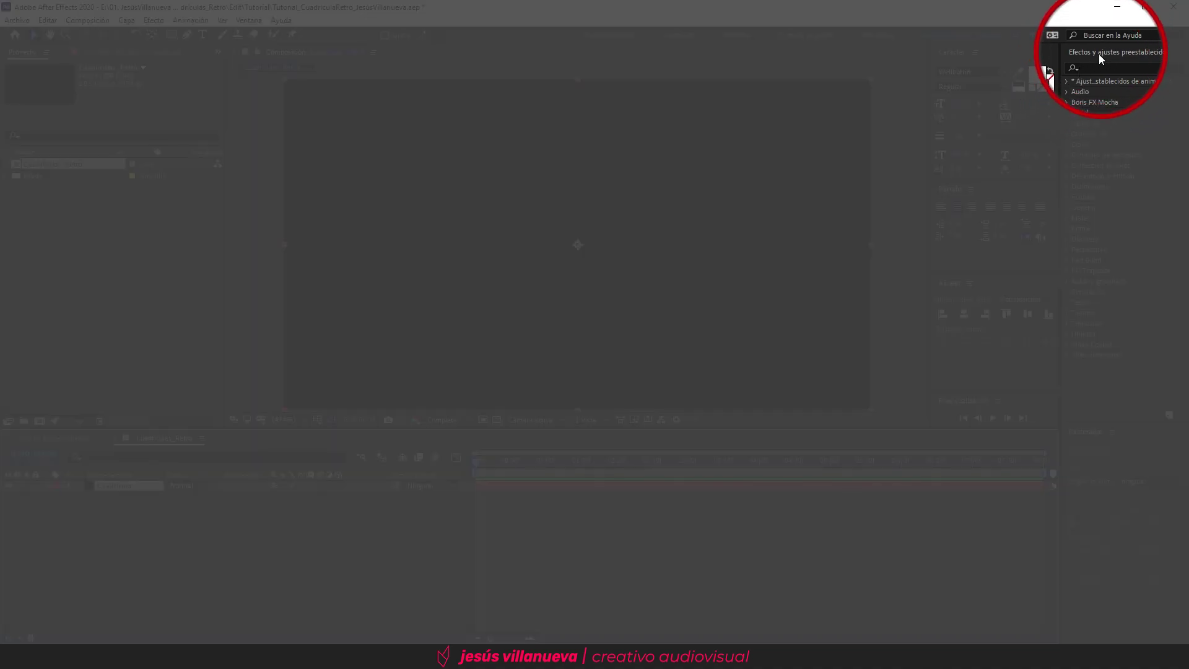
# Apply the Cuadrícula generate effect to the solid and set the horizontal value of its Esquina to 1074.
pyautogui.click(1096, 67)
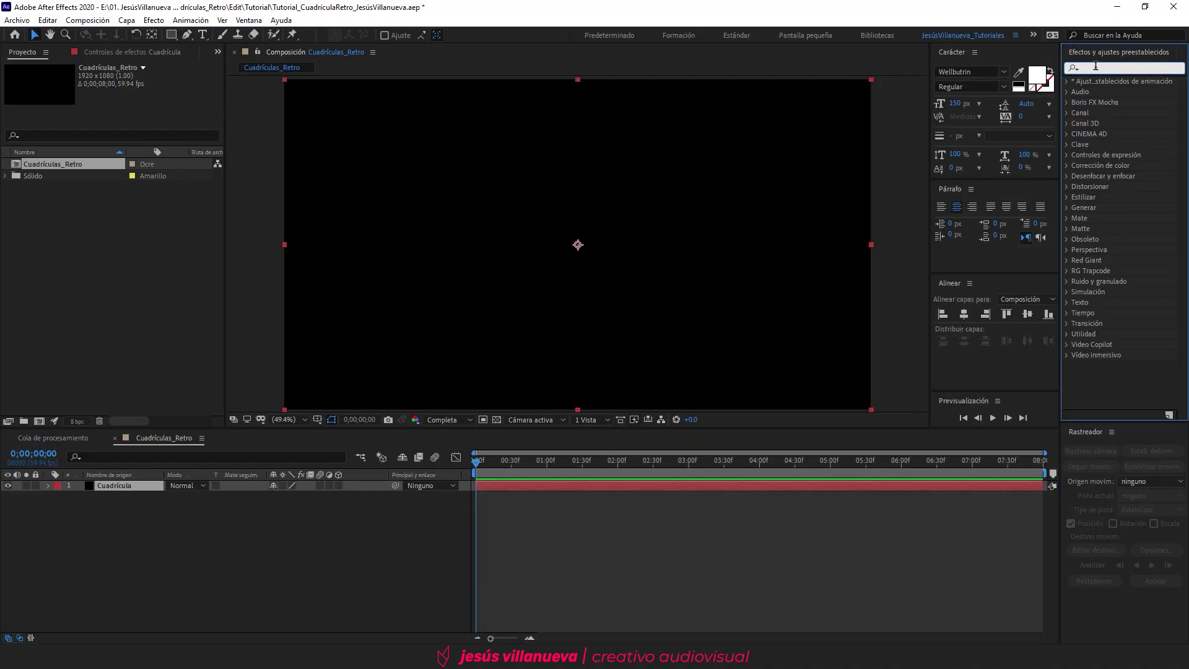
pyautogui.write('Cuadri')
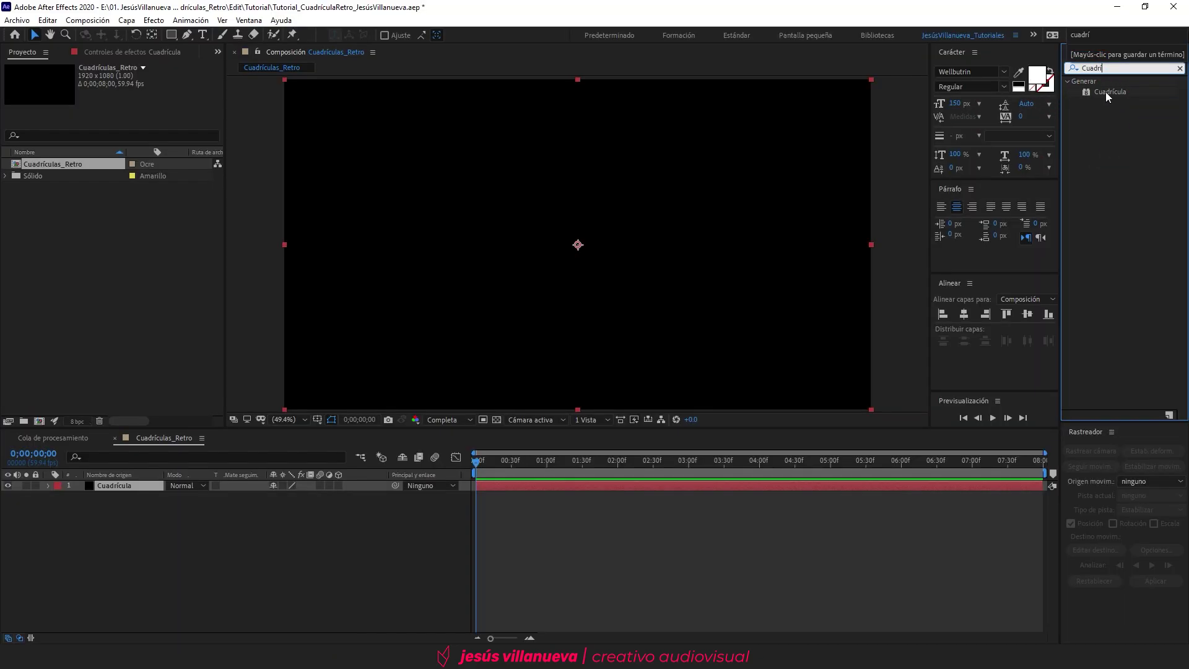
pyautogui.doubleClick(1105, 92)
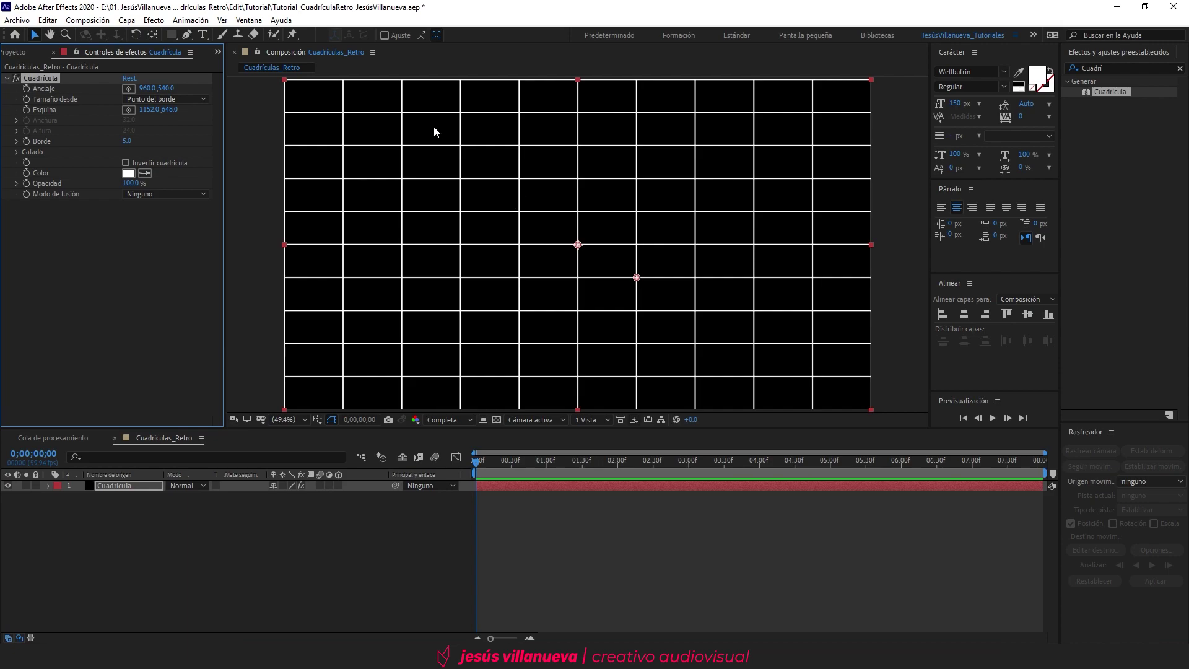
pyautogui.moveTo(149, 109); pyautogui.dragTo(114, 125)
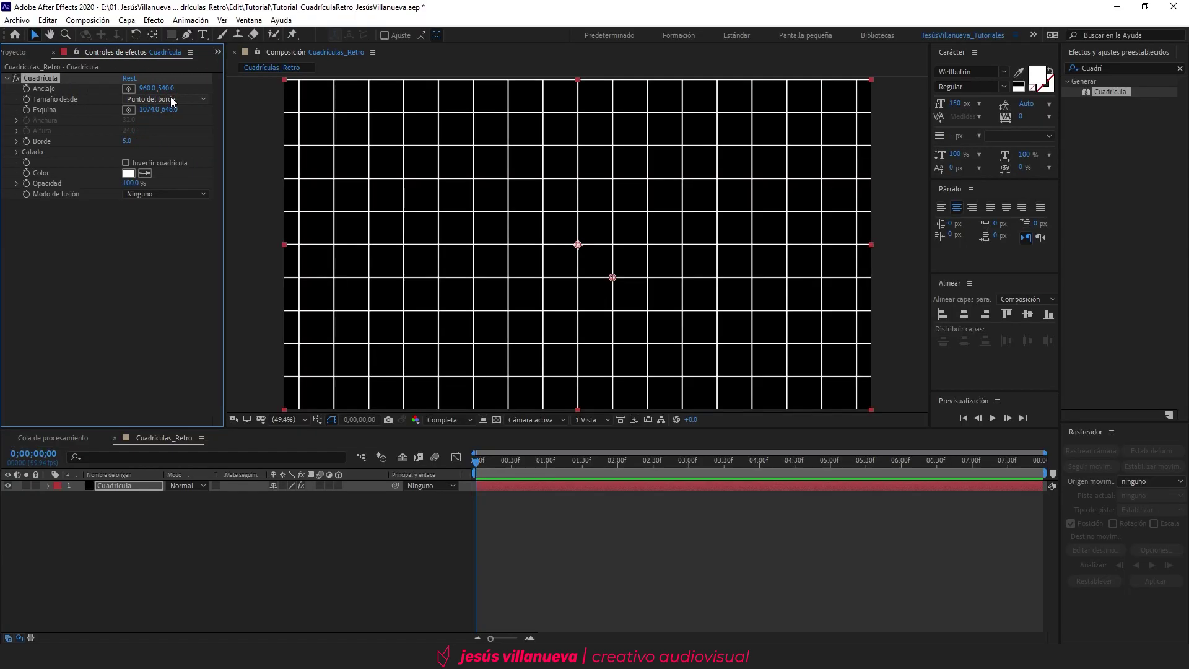
# Set the grid's Tamaño desde to Anchura del regulador and widen its Anchura to about 122.9.
pyautogui.click(173, 101)
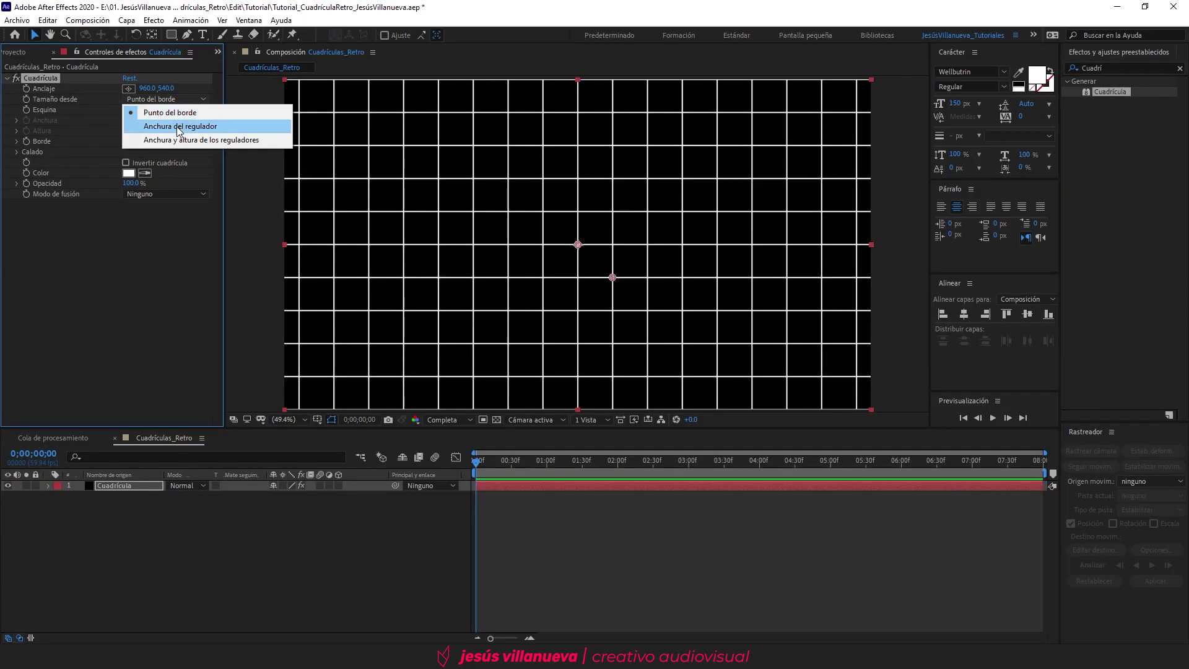
pyautogui.click(192, 125)
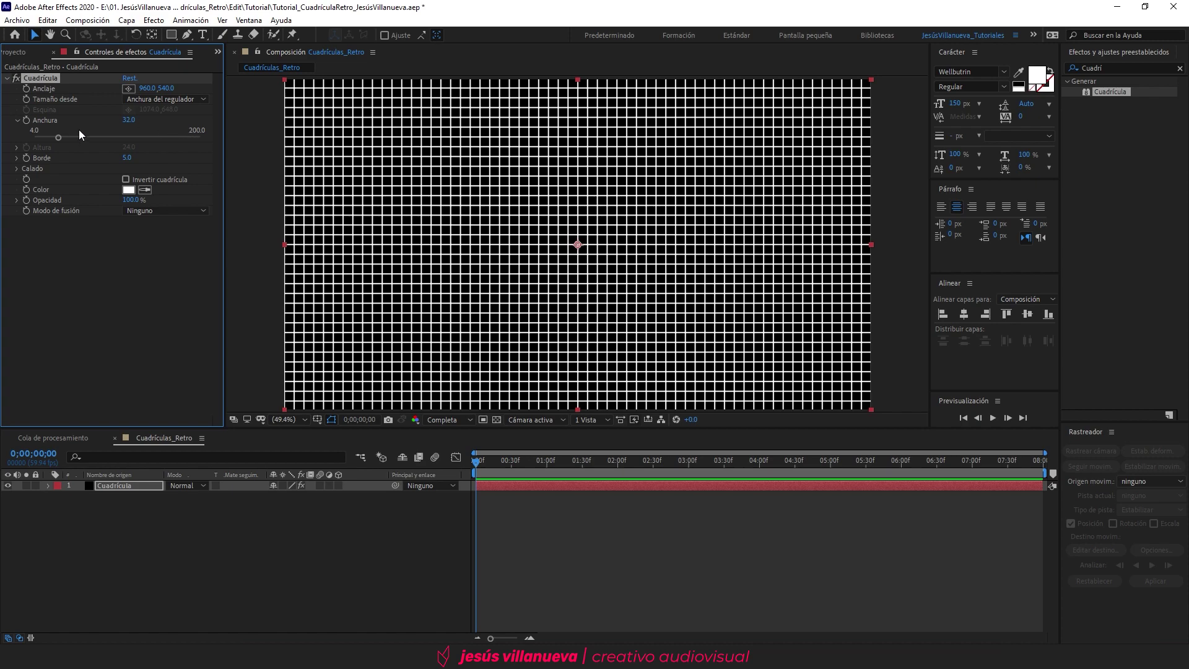
pyautogui.moveTo(62, 137); pyautogui.dragTo(135, 132)
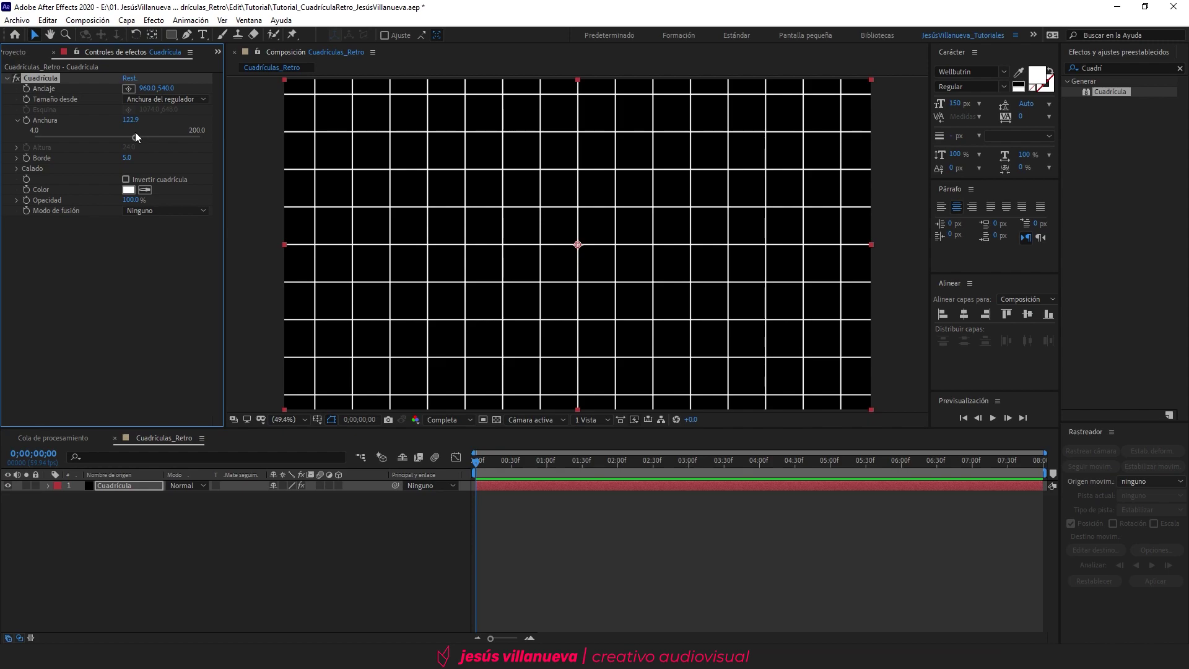
pyautogui.click(170, 99)
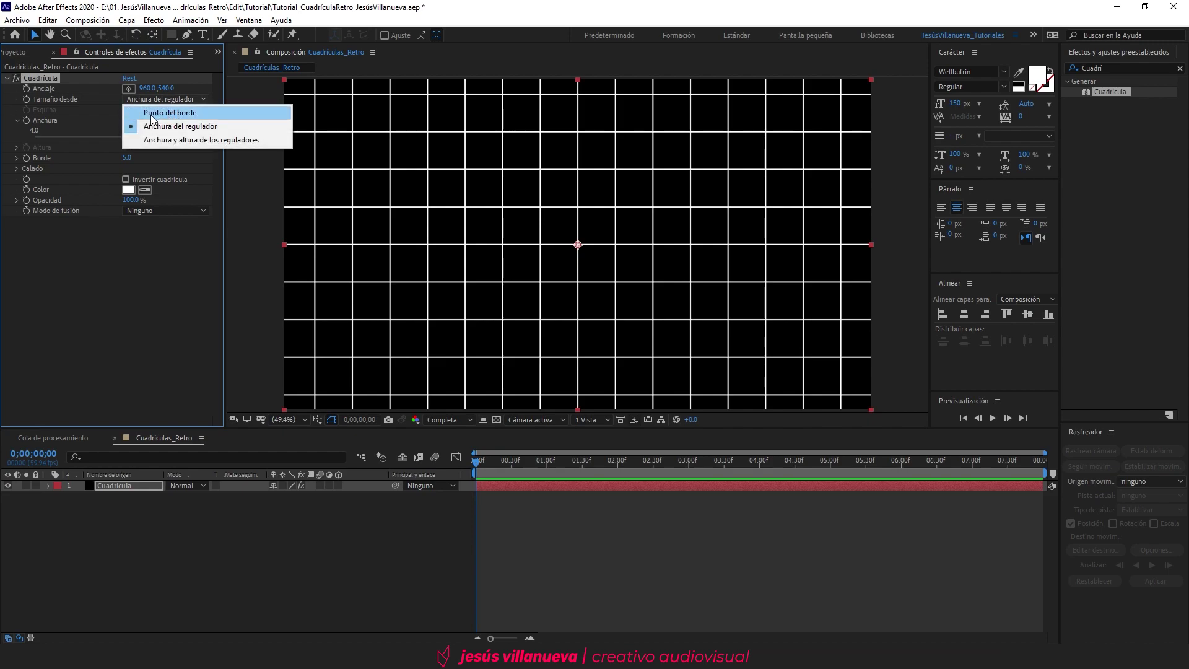
pyautogui.click(157, 292)
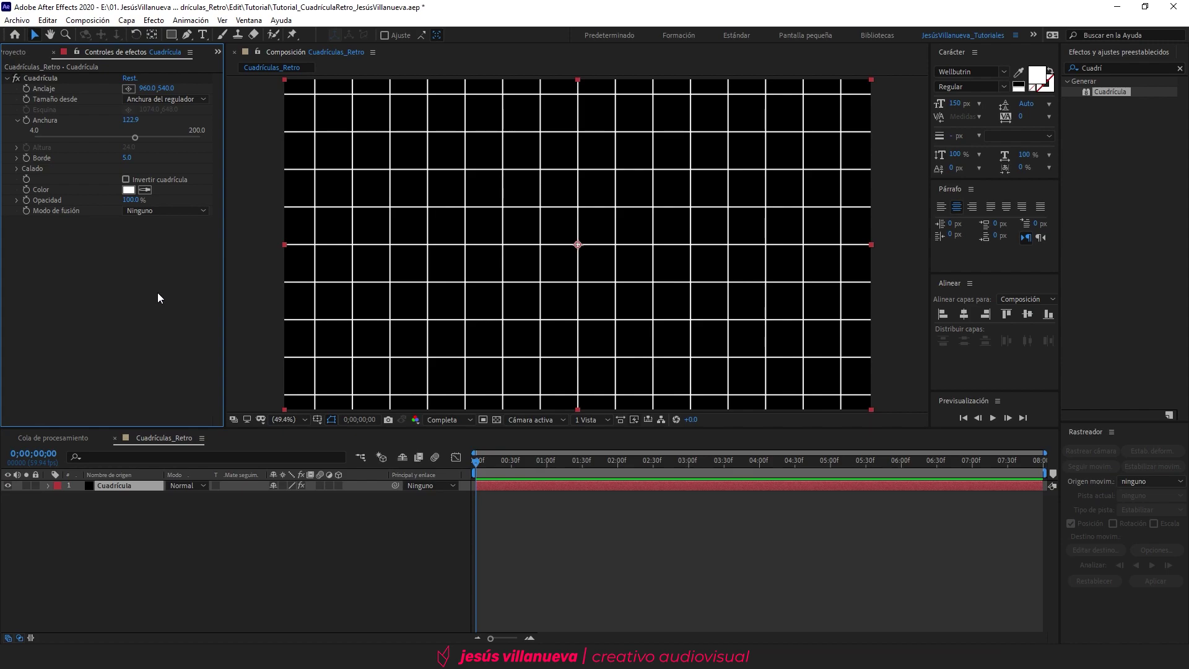
# Try shifting the grid's Anclaje to 869, 375, and undo the shift.
pyautogui.moveTo(144, 90); pyautogui.dragTo(57, 99)
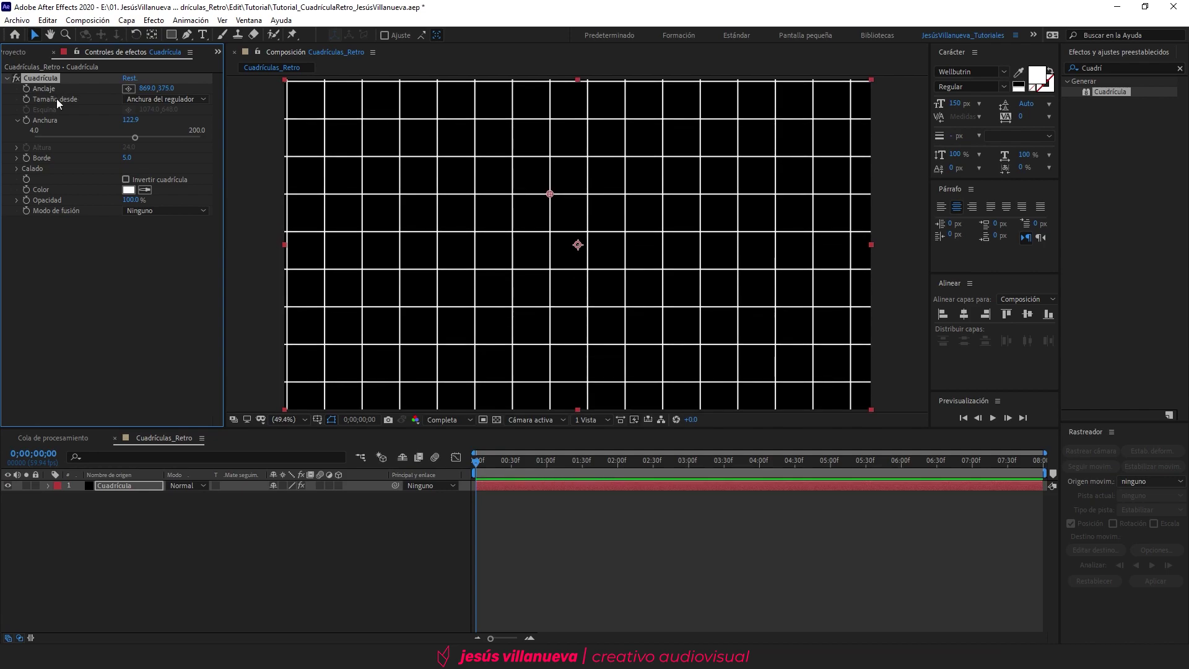
pyautogui.hotkey('ctrl', 'z')
pyautogui.hotkey('ctrl', 'z')
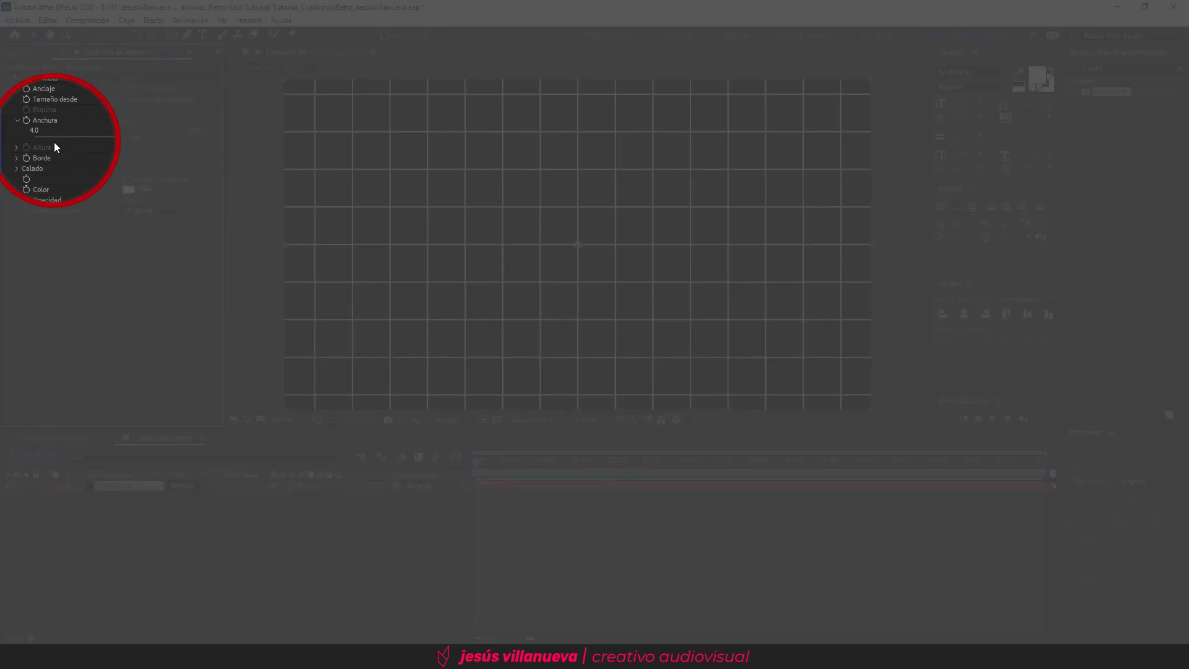
# Set the grid's Anchura to 96, and try a Borde of about 39 before undoing that border change.
pyautogui.moveTo(137, 121); pyautogui.dragTo(133, 125)
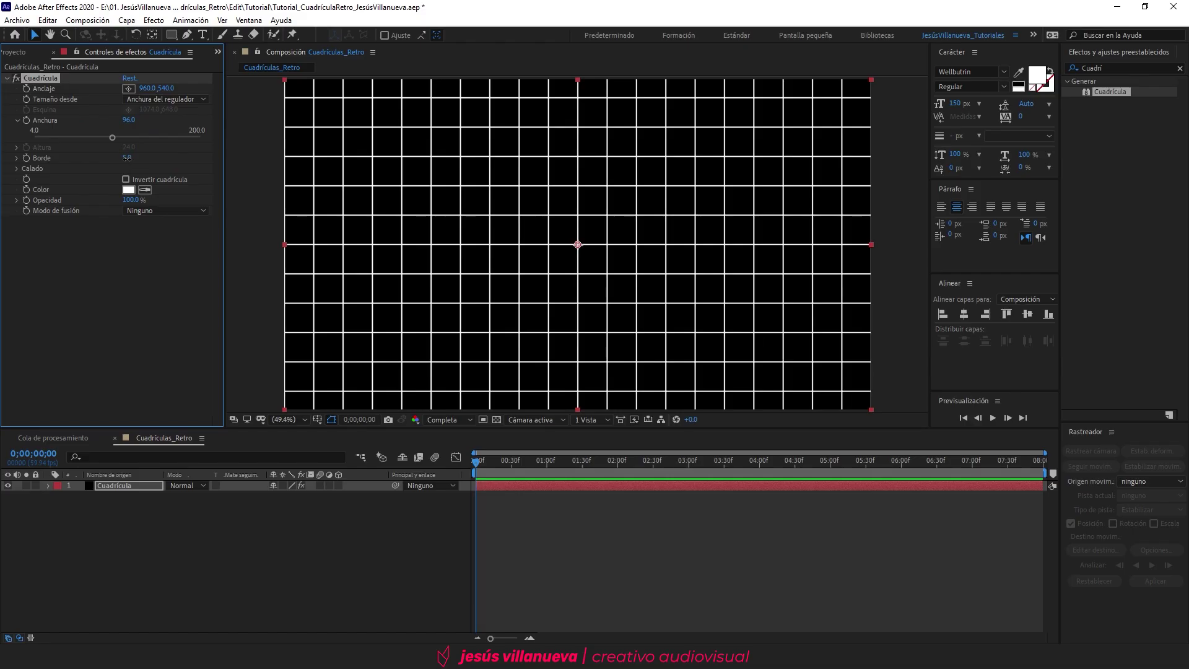
pyautogui.moveTo(127, 157); pyautogui.dragTo(134, 161)
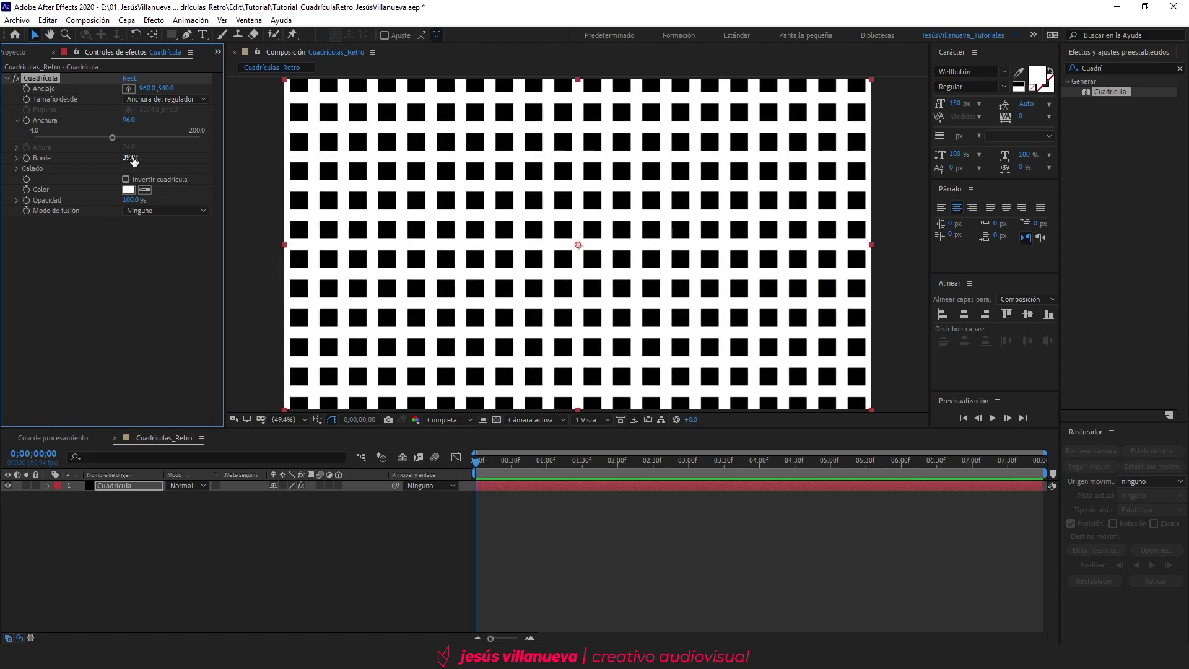
pyautogui.hotkey('ctrl', 'z')
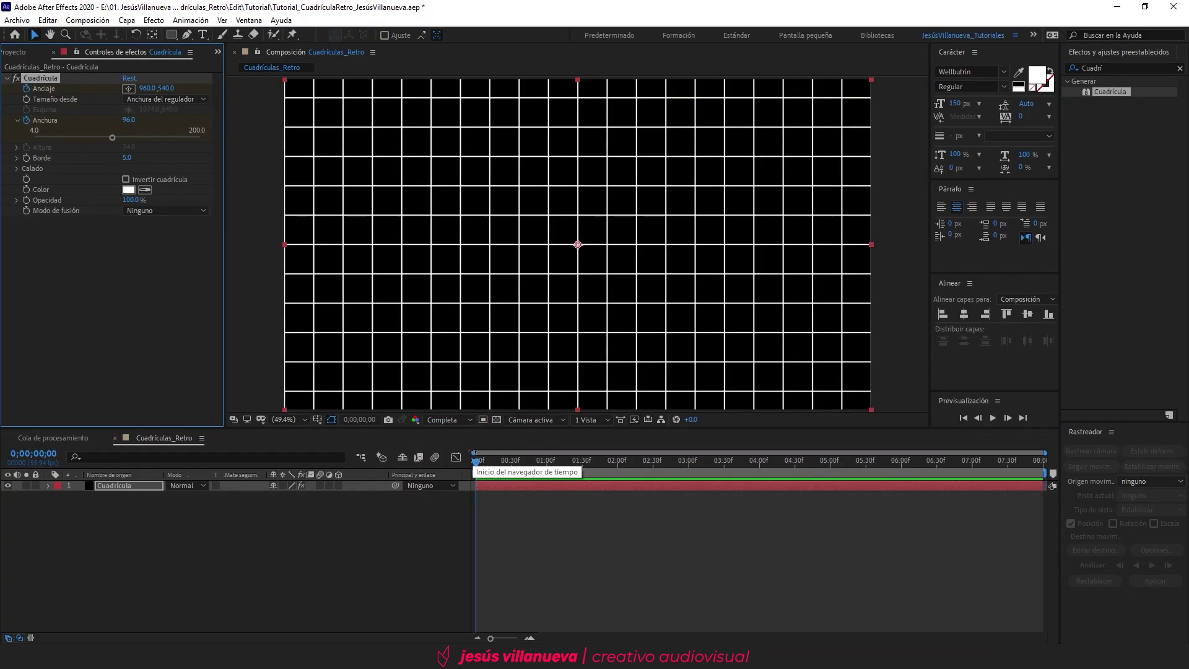
# At the 4-second mark, keyframe the grid's Anclaje at 0, 0 and its Anchura at 120.
pyautogui.click(760, 477)
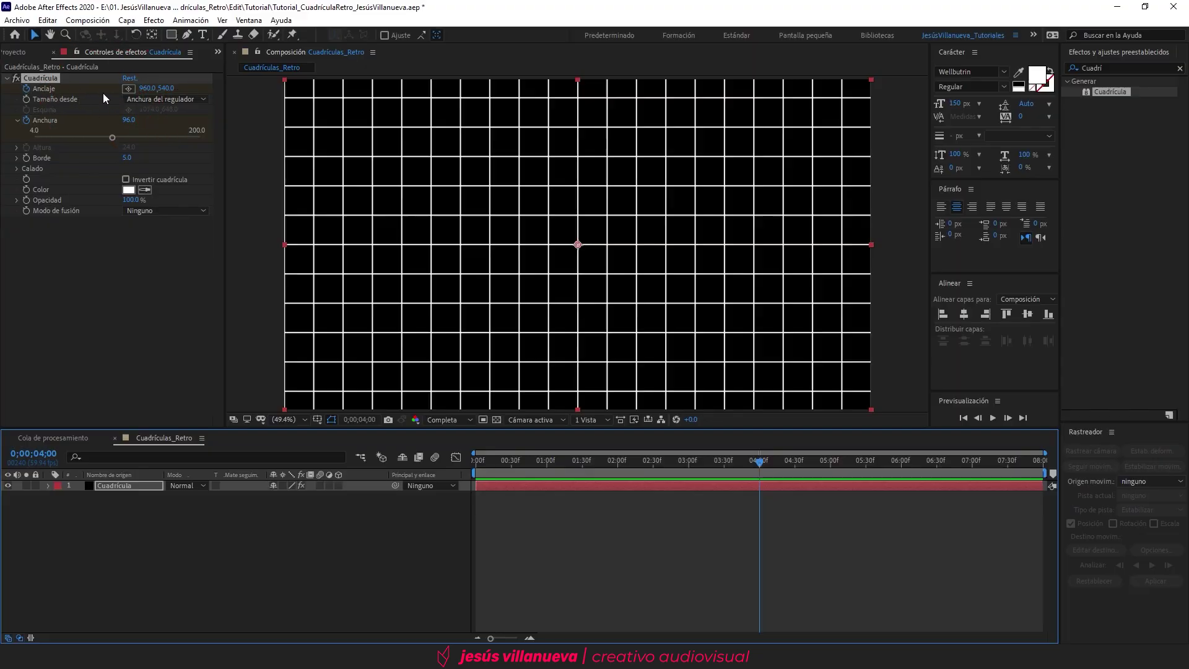
pyautogui.click(141, 88)
pyautogui.write('0')
pyautogui.press('Tab')
pyautogui.write('0')
pyautogui.press('Return')
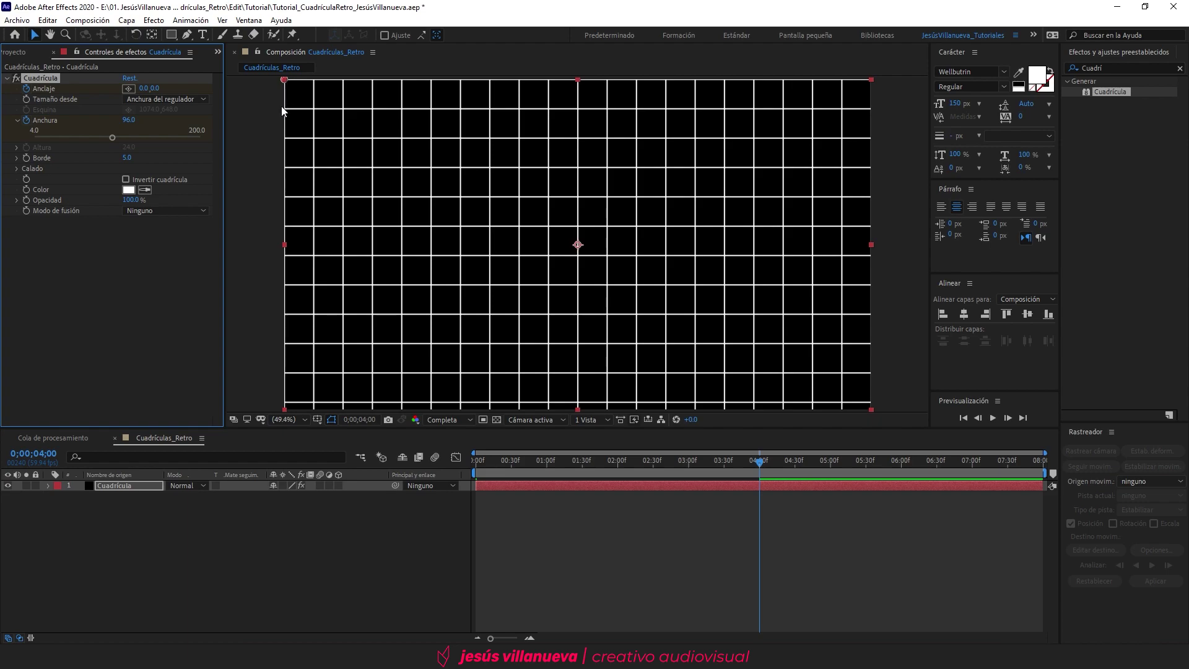
pyautogui.moveTo(125, 120); pyautogui.dragTo(140, 117)
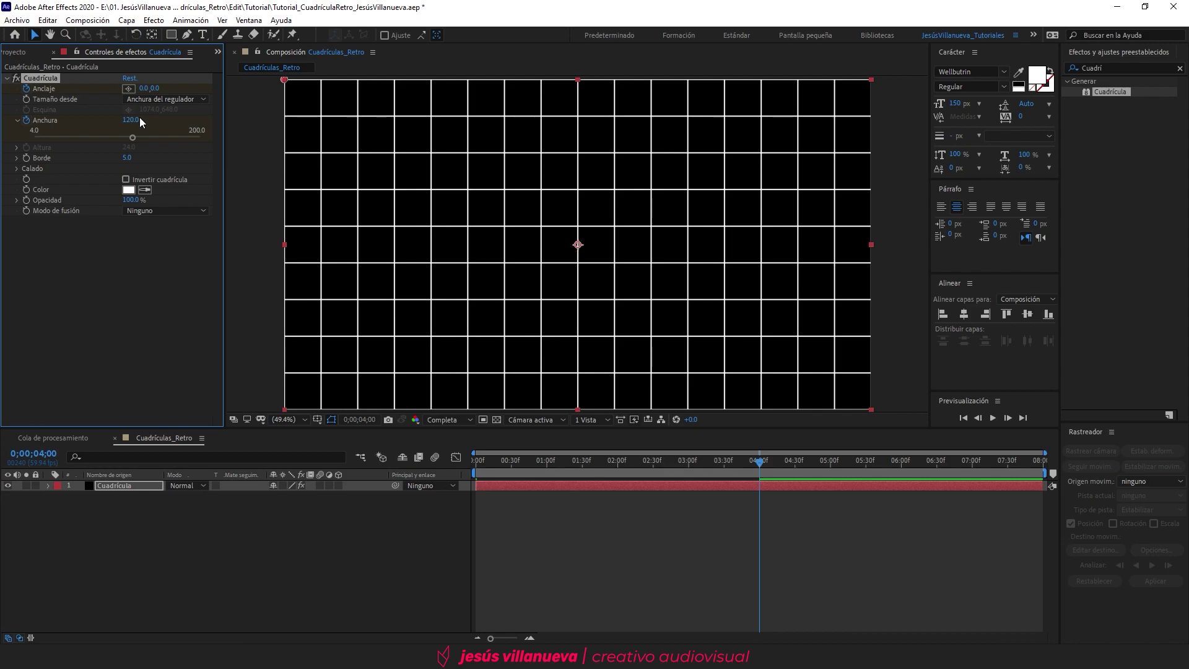
# Preview the grid animation from the start of the composition.
pyautogui.click(293, 452)
pyautogui.press('Home')
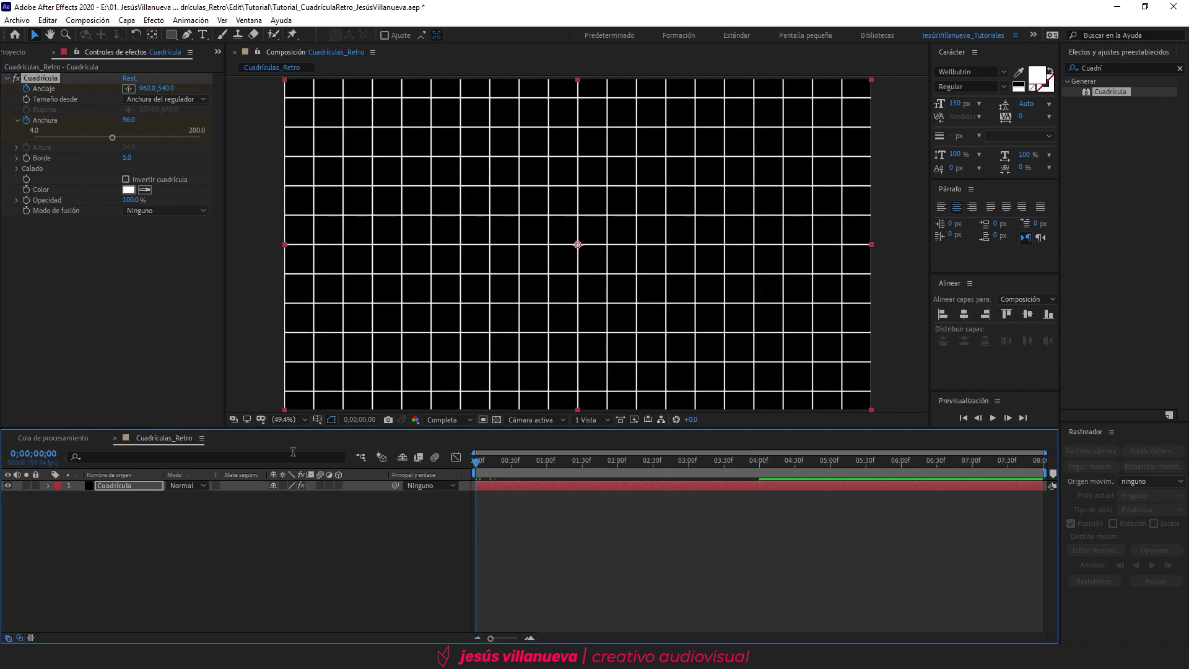
pyautogui.press('space')
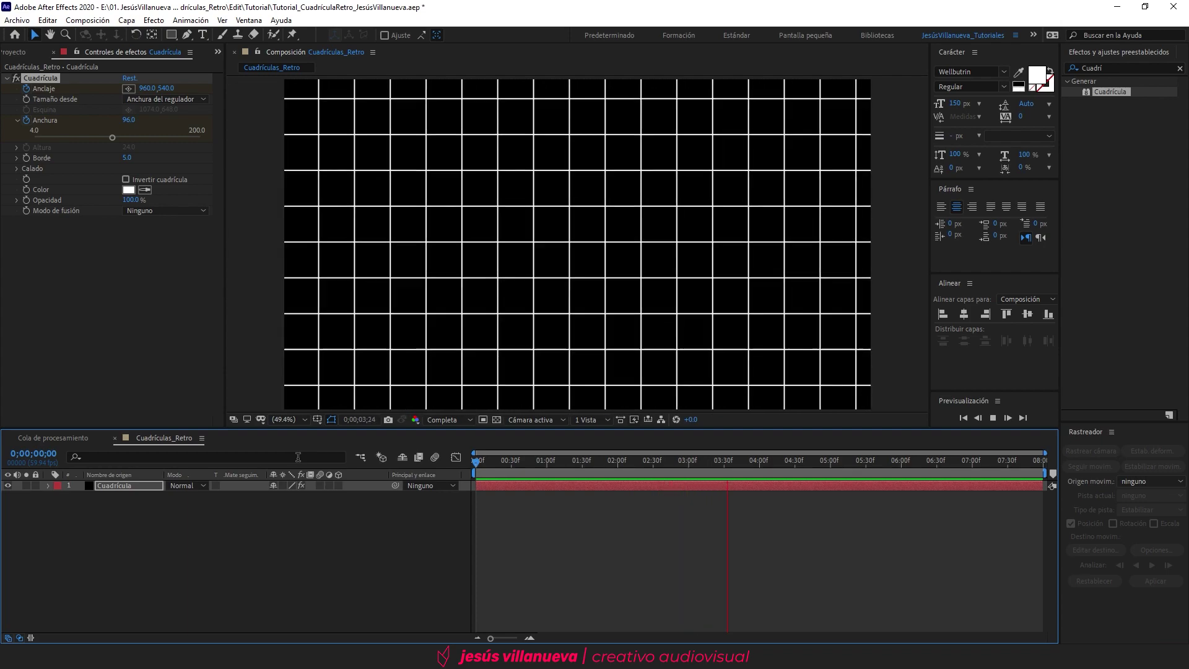
pyautogui.press('space')
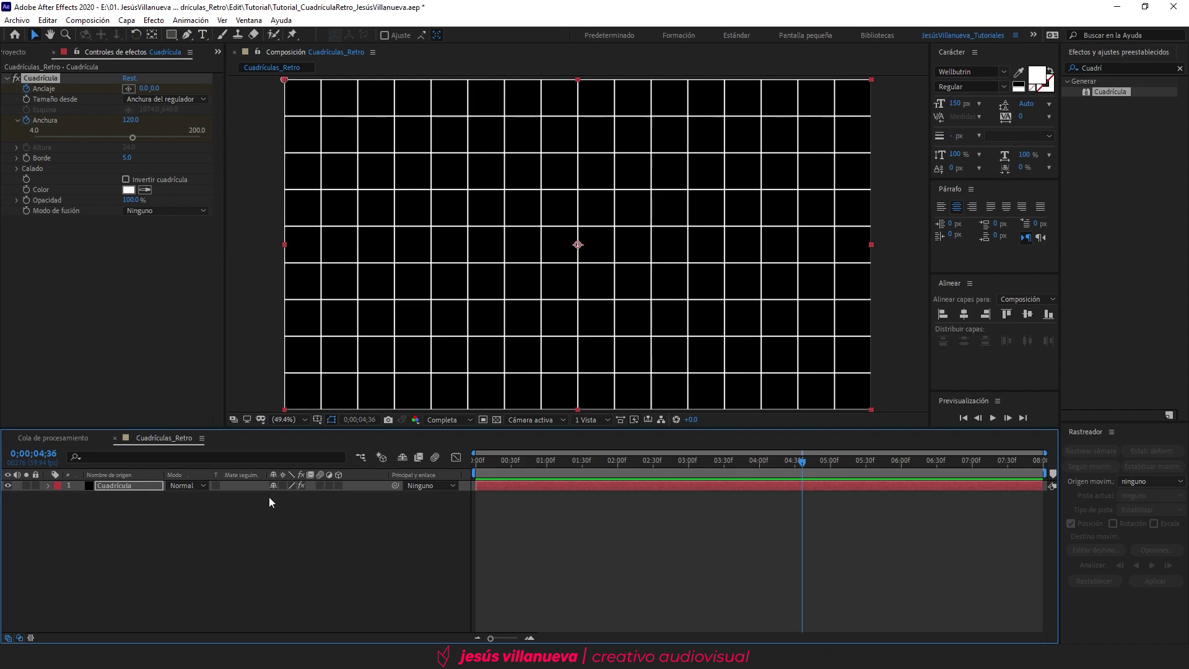
# Reveal the solid's Anclaje and Anchura keyframes and apply Easy Ease to all of them.
pyautogui.press('u')
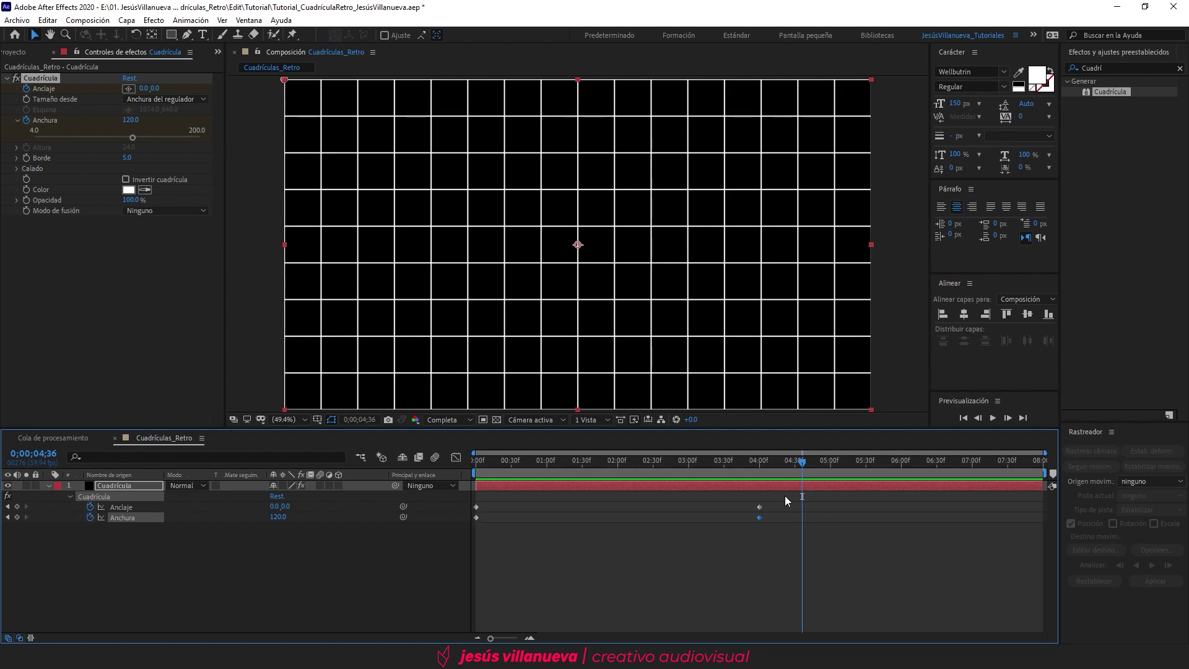
pyautogui.moveTo(786, 495); pyautogui.dragTo(462, 534)
pyautogui.press('F9')
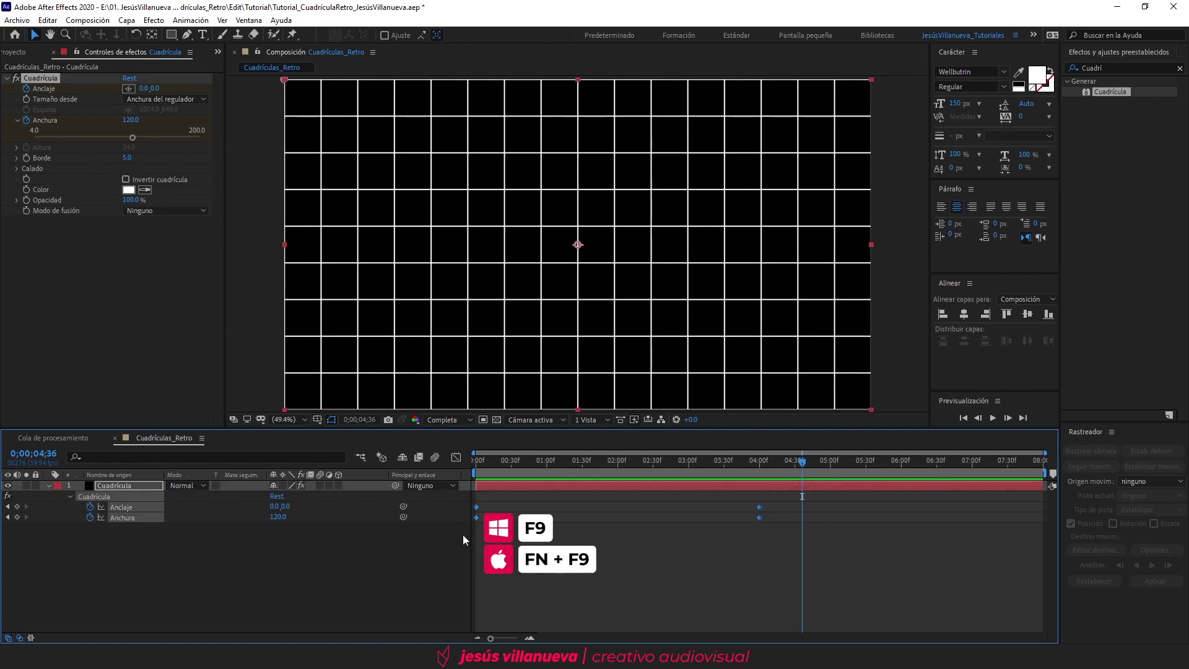
pyautogui.press('F9')
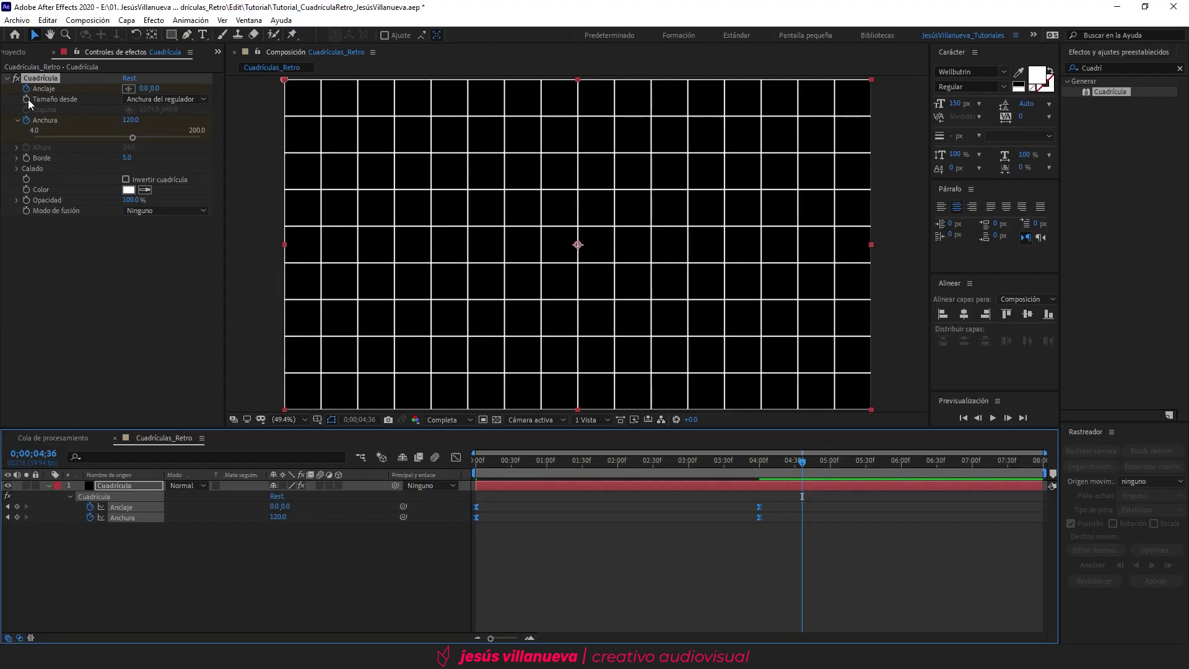
# Confirm white as the Cuadrícula effect's Color, and hide and lock the Cuadrícula layer.
pyautogui.click(49, 486)
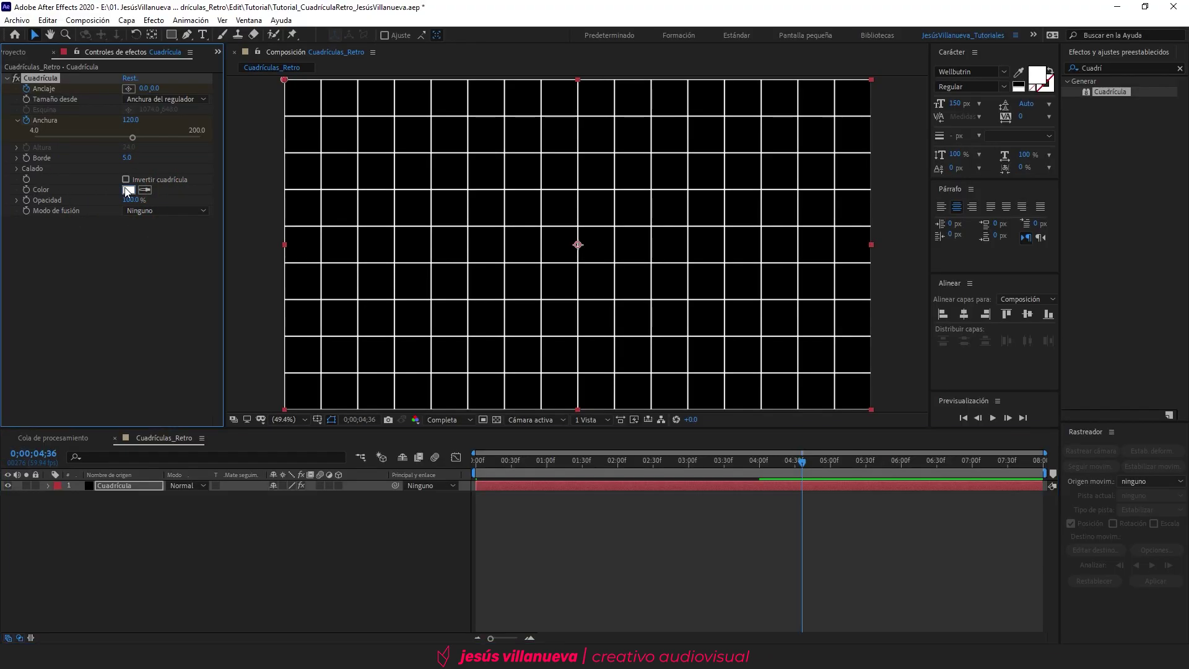
pyautogui.click(126, 189)
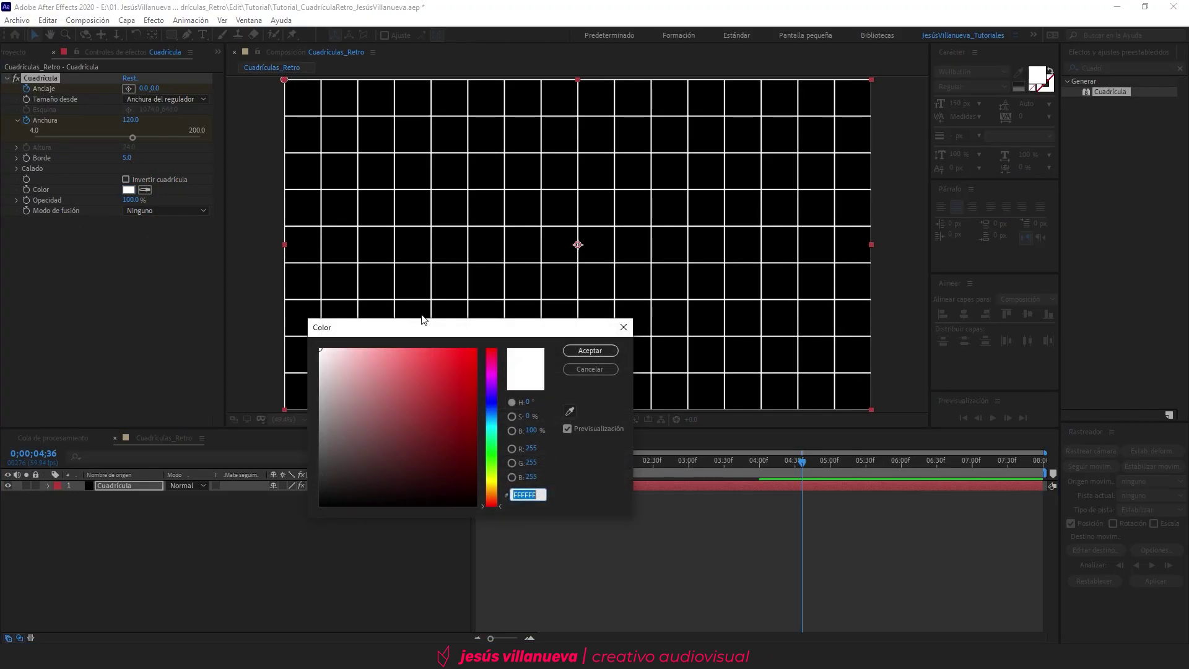
pyautogui.click(585, 352)
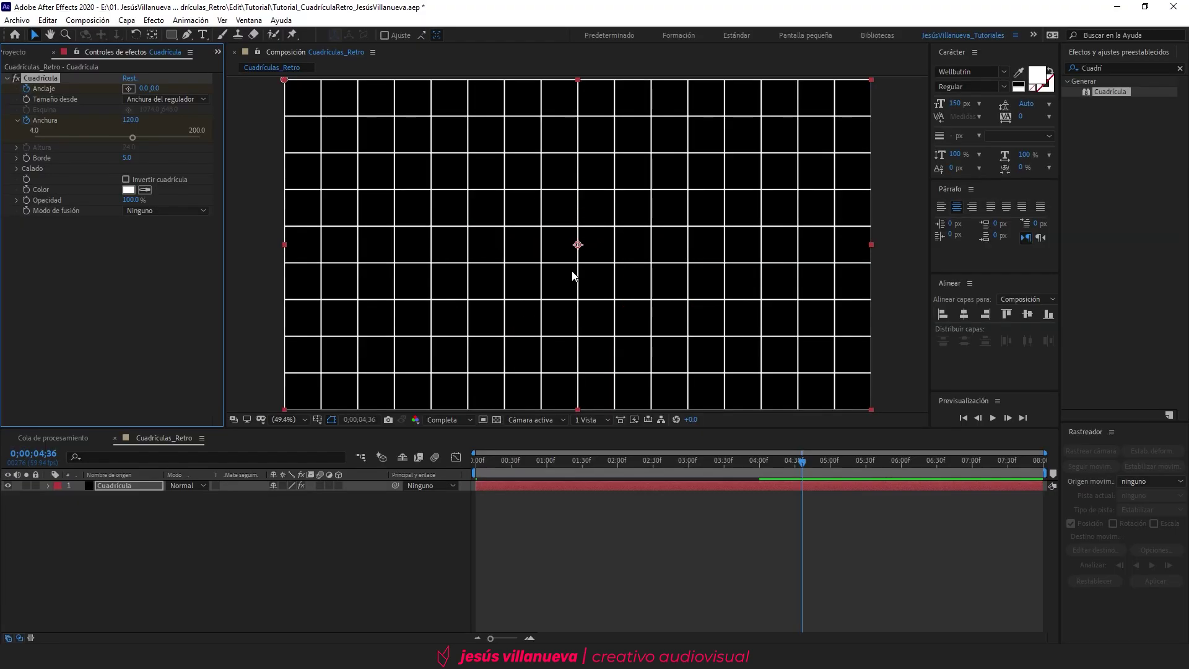
pyautogui.click(497, 420)
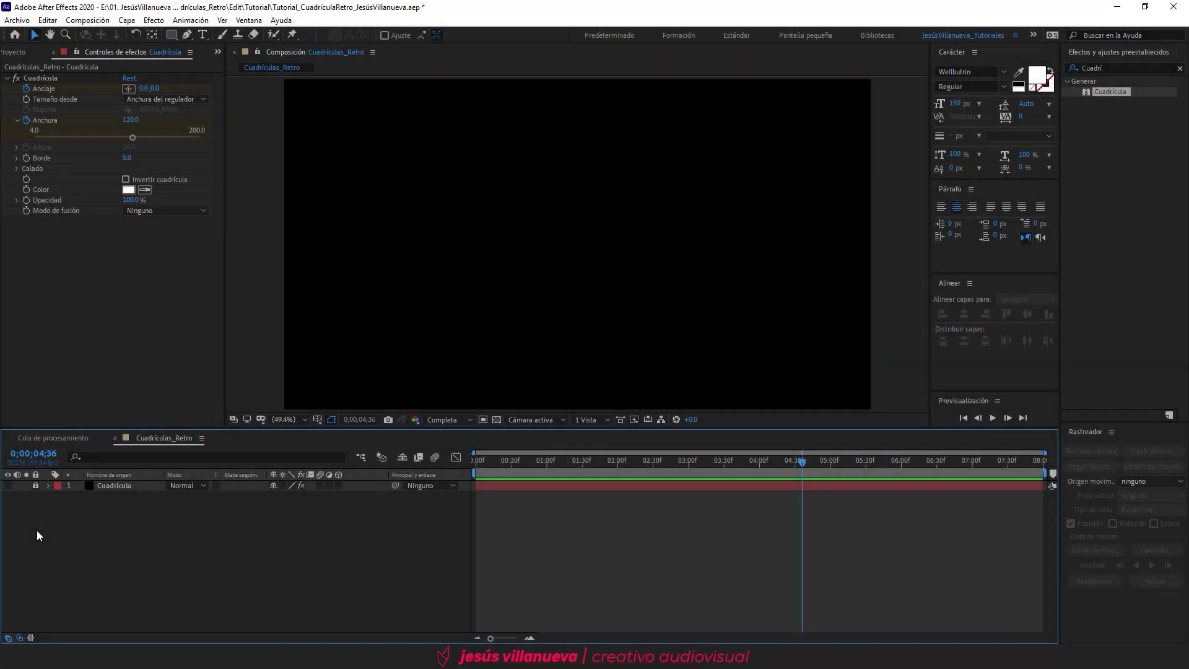
# Try the title/action safe margins in the composition view, and switch the overlay to Cuadrícula proporcional.
pyautogui.click(318, 419)
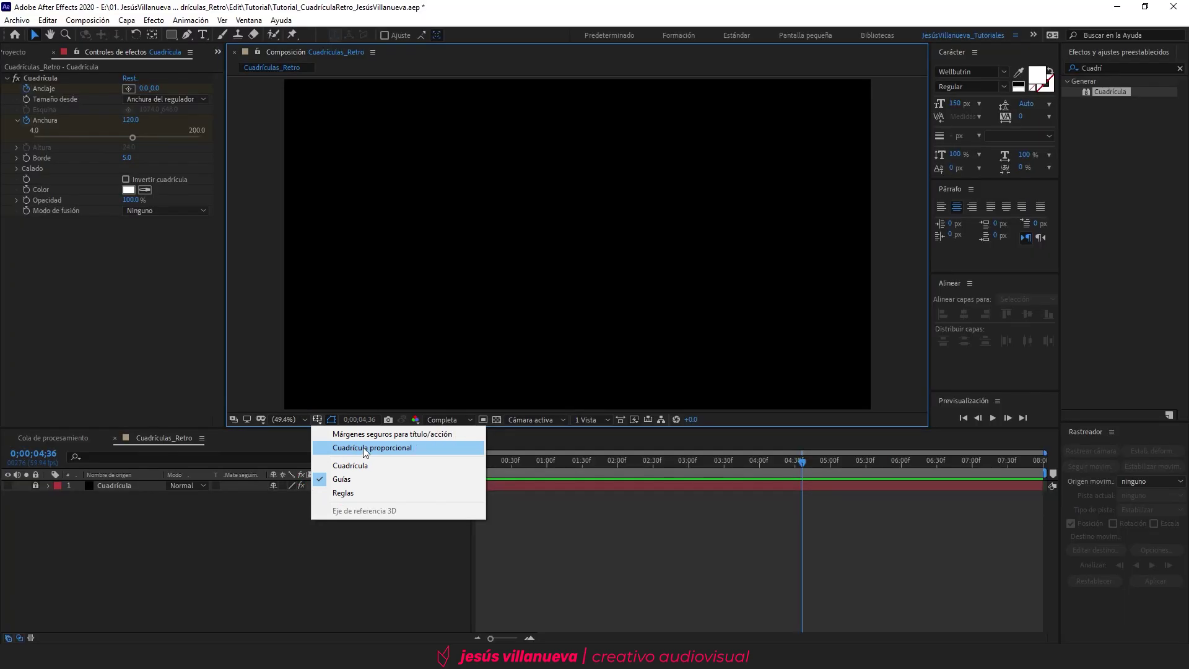
pyautogui.click(339, 434)
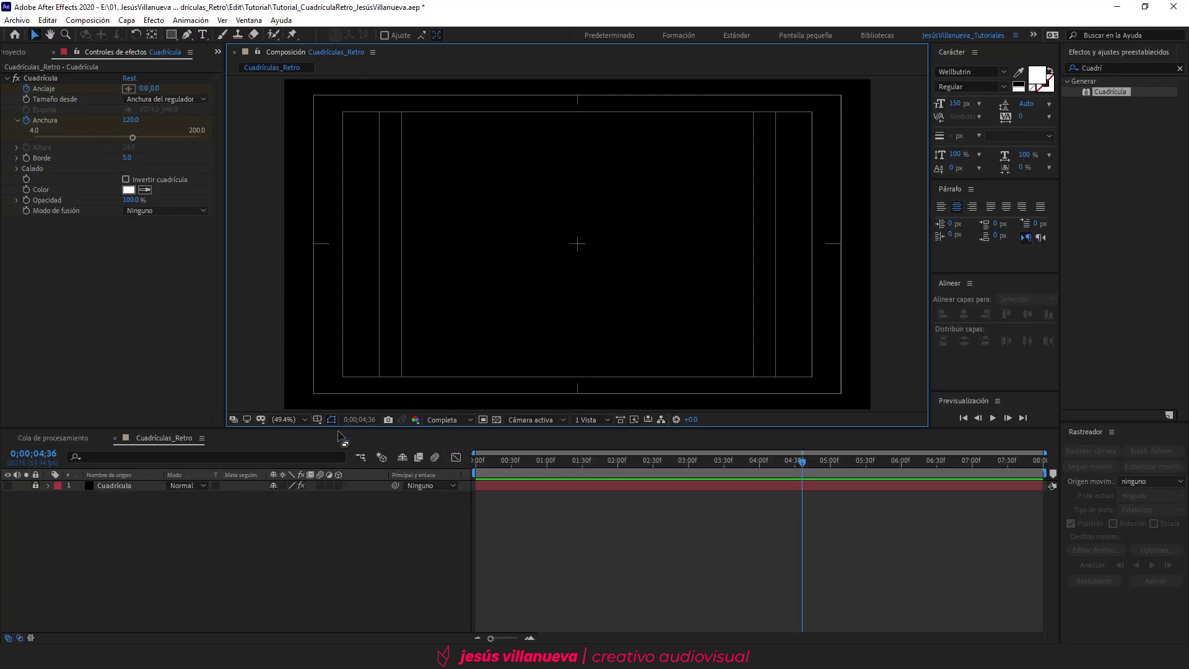
pyautogui.click(320, 418)
pyautogui.click(348, 449)
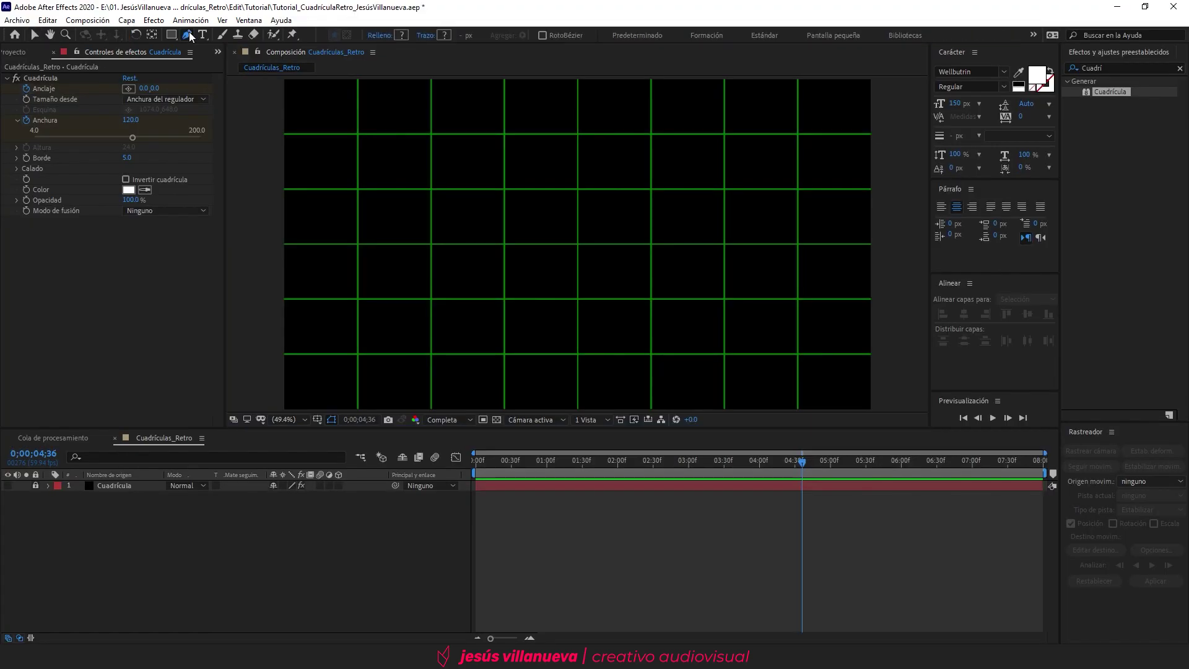
# Set up the Pen tool with a white FFFFFF stroke and the fill set to Ninguno.
pyautogui.click(188, 35)
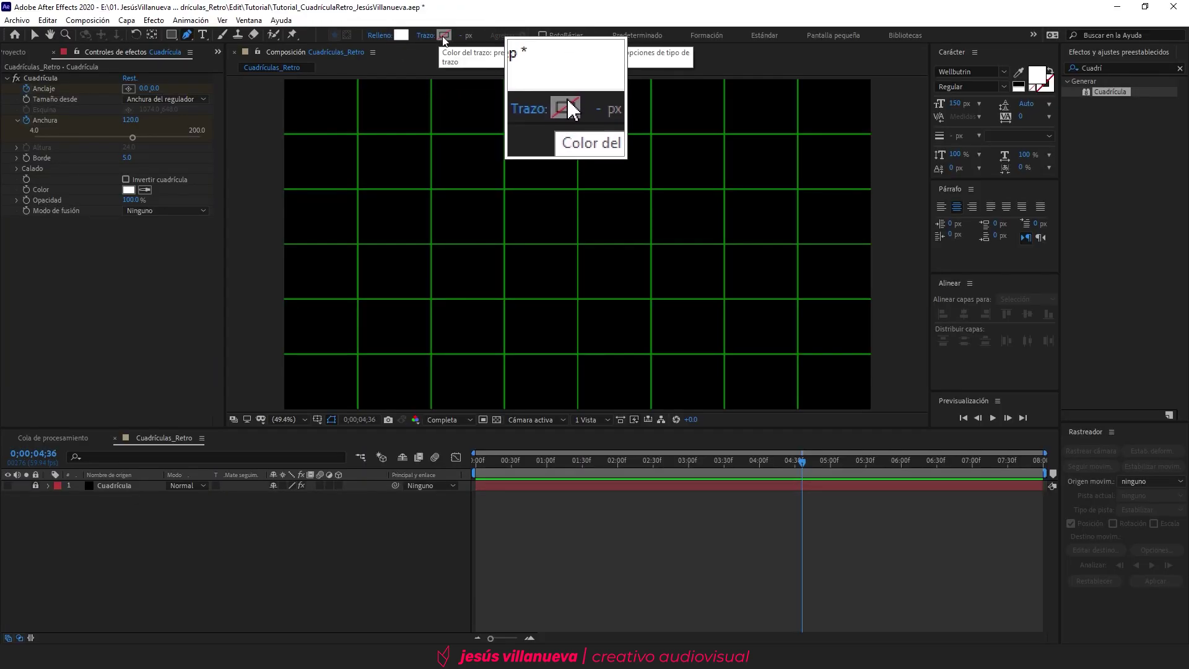
pyautogui.click(444, 35)
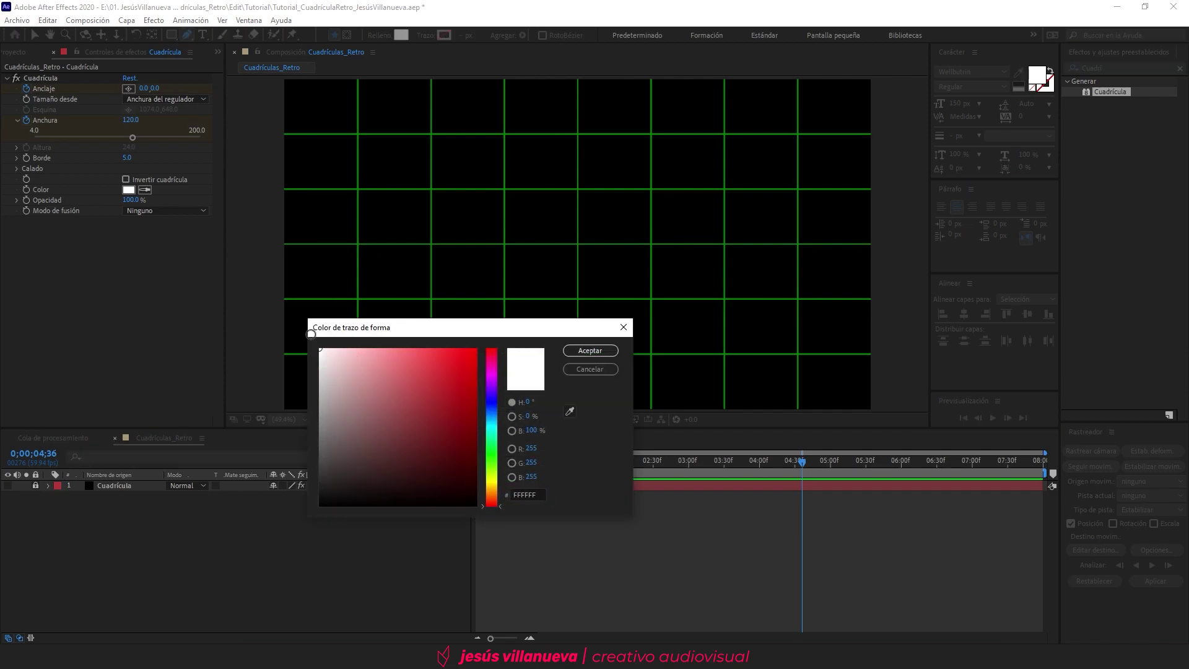
pyautogui.click(590, 351)
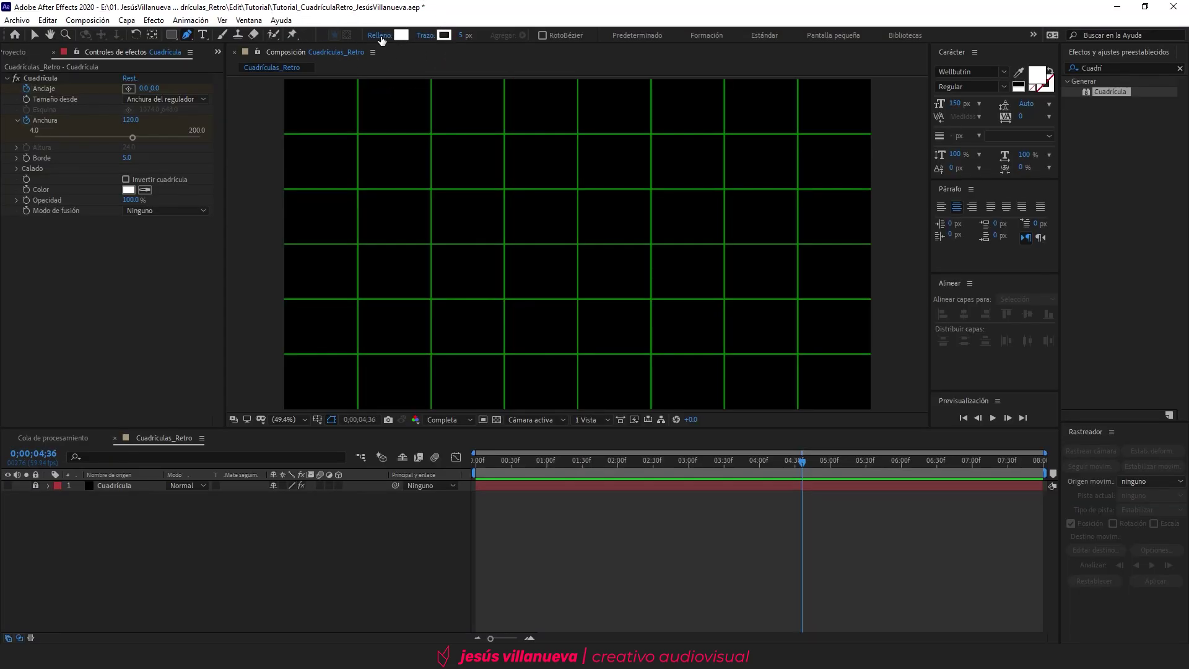
pyautogui.click(376, 36)
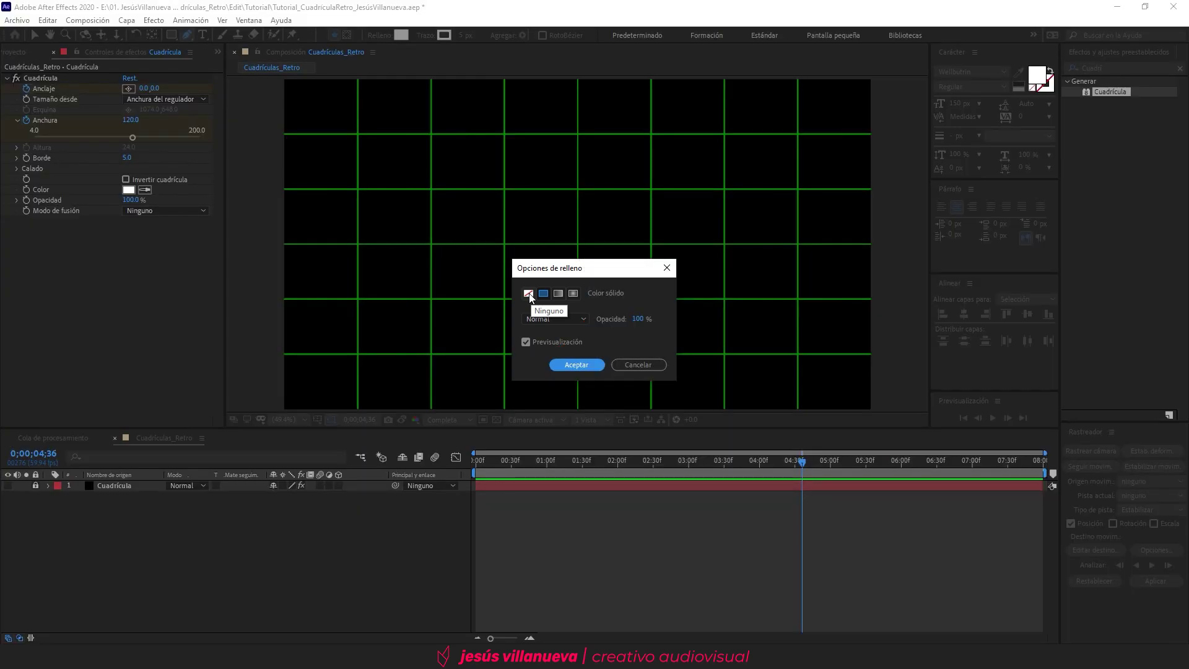
pyautogui.click(529, 293)
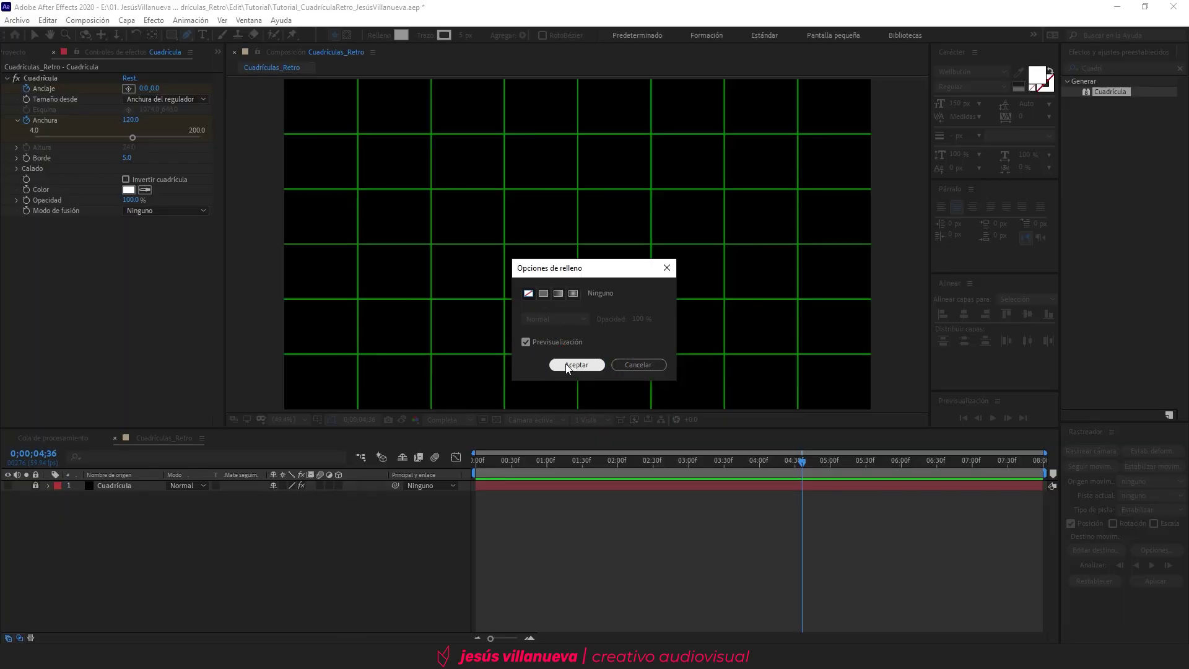
pyautogui.click(568, 366)
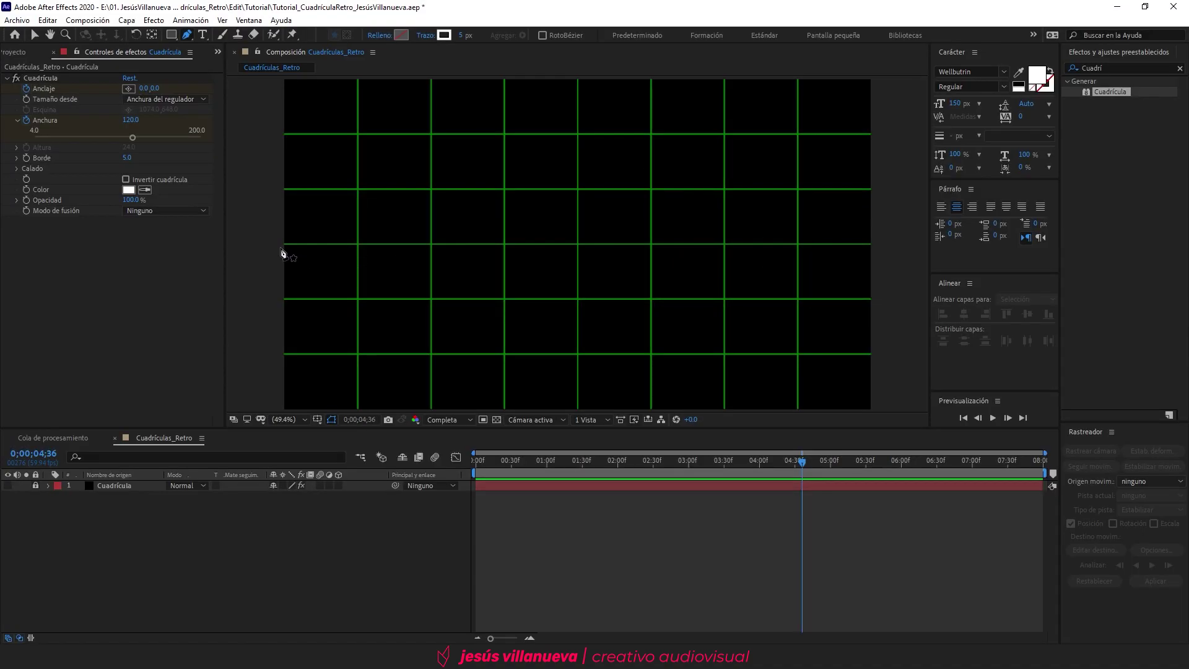
# Draw a straight horizontal line along the central gridline, extending slightly past both side edges of the composition.
pyautogui.click(278, 244)
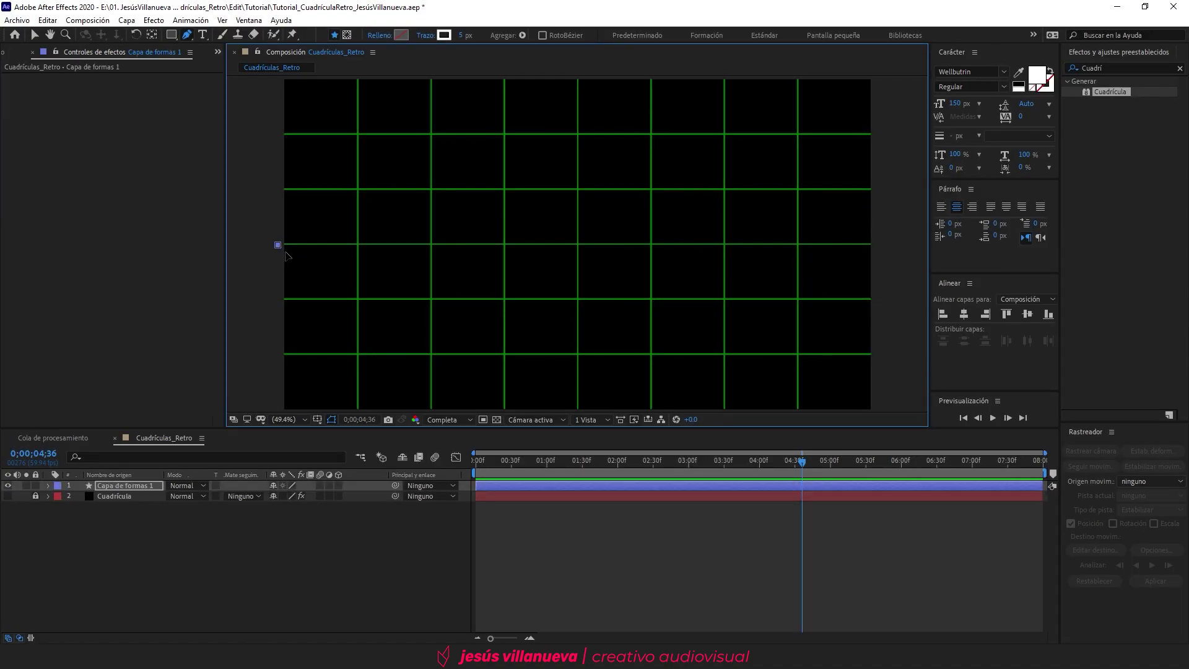
pyautogui.keyDown('shift'); pyautogui.click(874, 245); pyautogui.keyUp('shift')
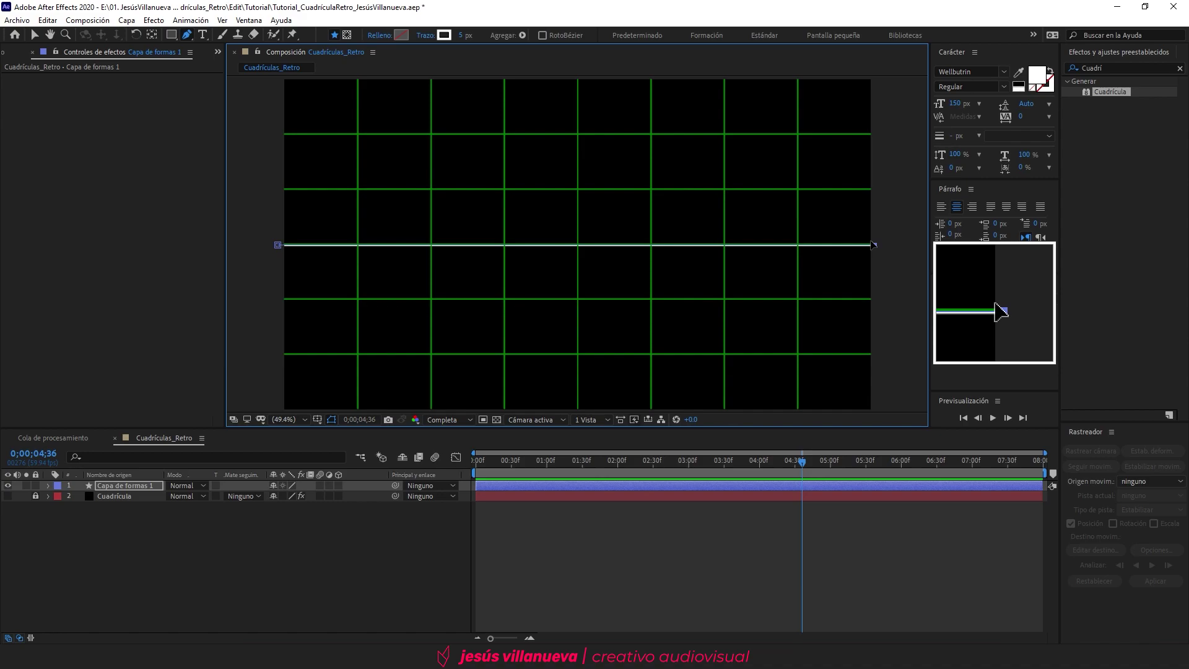
pyautogui.click(36, 35)
# Rename the new shape layer as Línea_Cuadrícula.
pyautogui.click(118, 485)
pyautogui.press('Return')
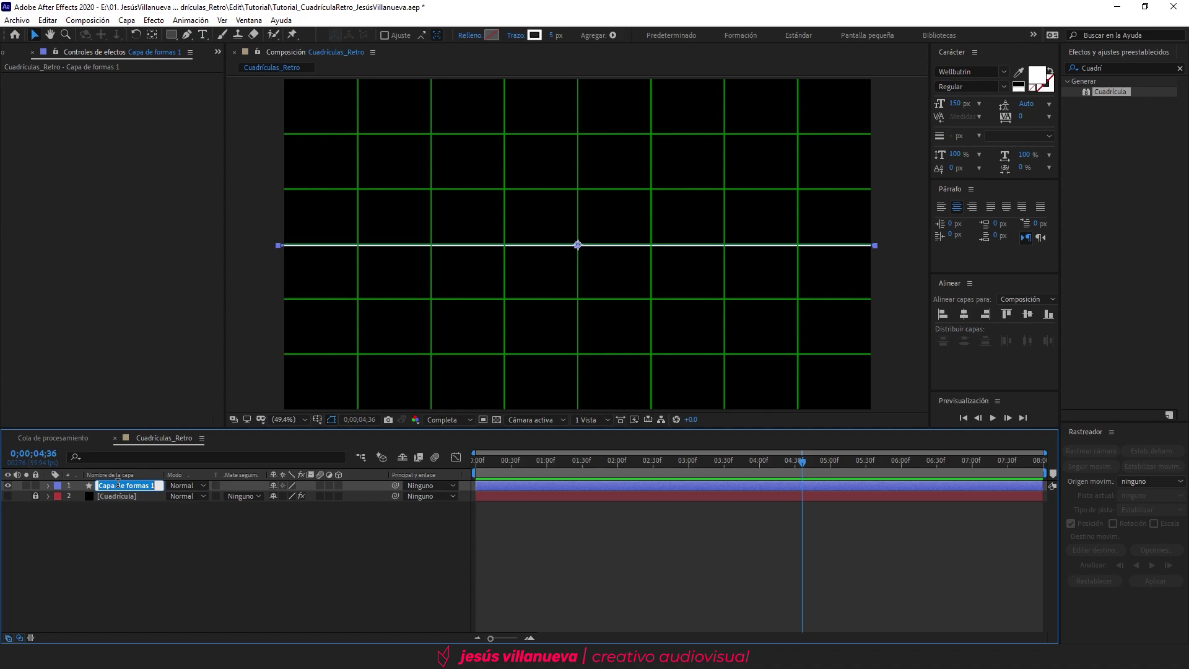
pyautogui.write('Línea_Cuadrícula')
pyautogui.click(192, 597)
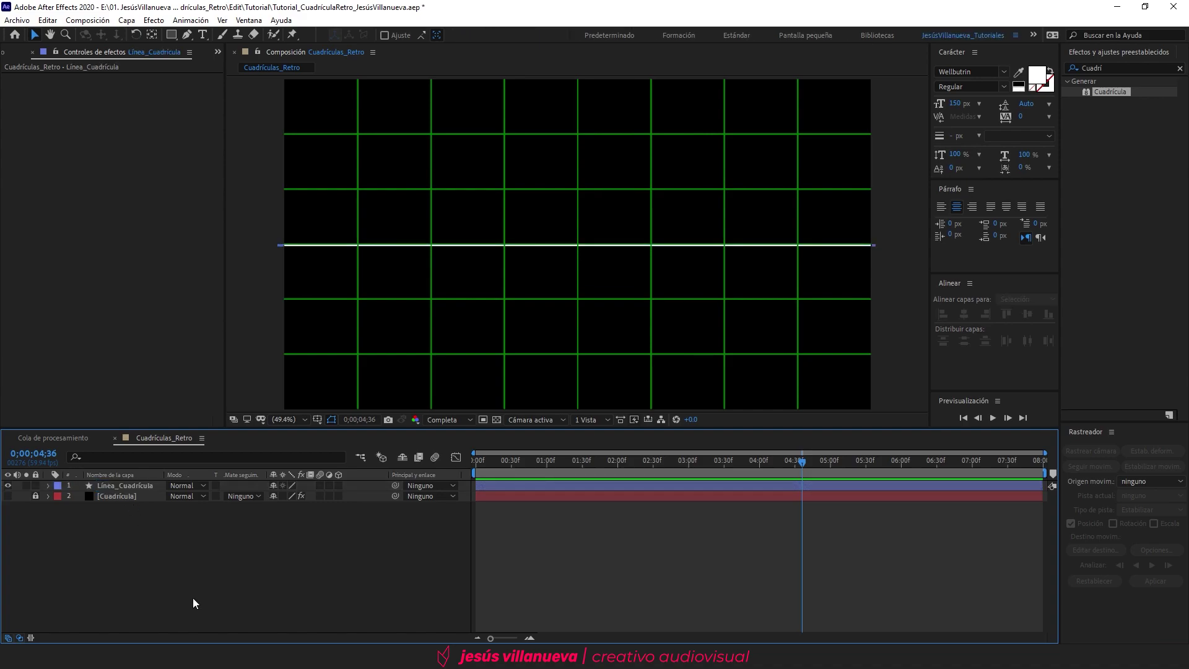
# Centre the line layer's anchor point on the line and align the layer horizontally and vertically to the composition's centre.
pyautogui.click(153, 484)
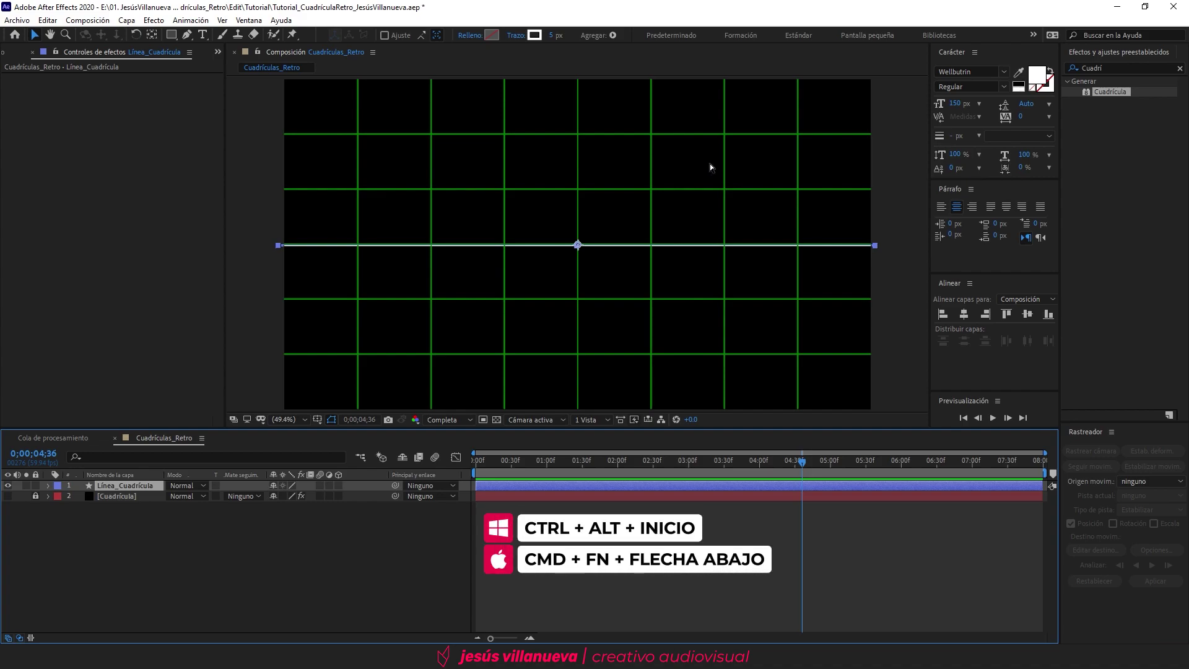
pyautogui.hotkey('ctrl', 'alt', 'Home')
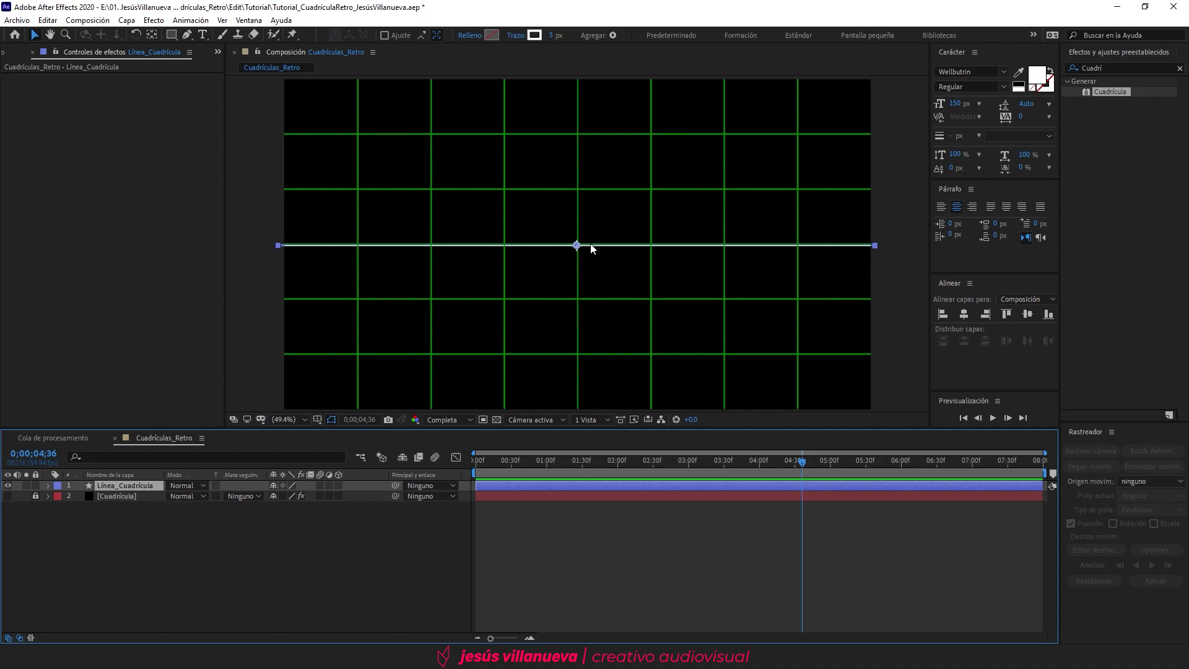
pyautogui.click(151, 35)
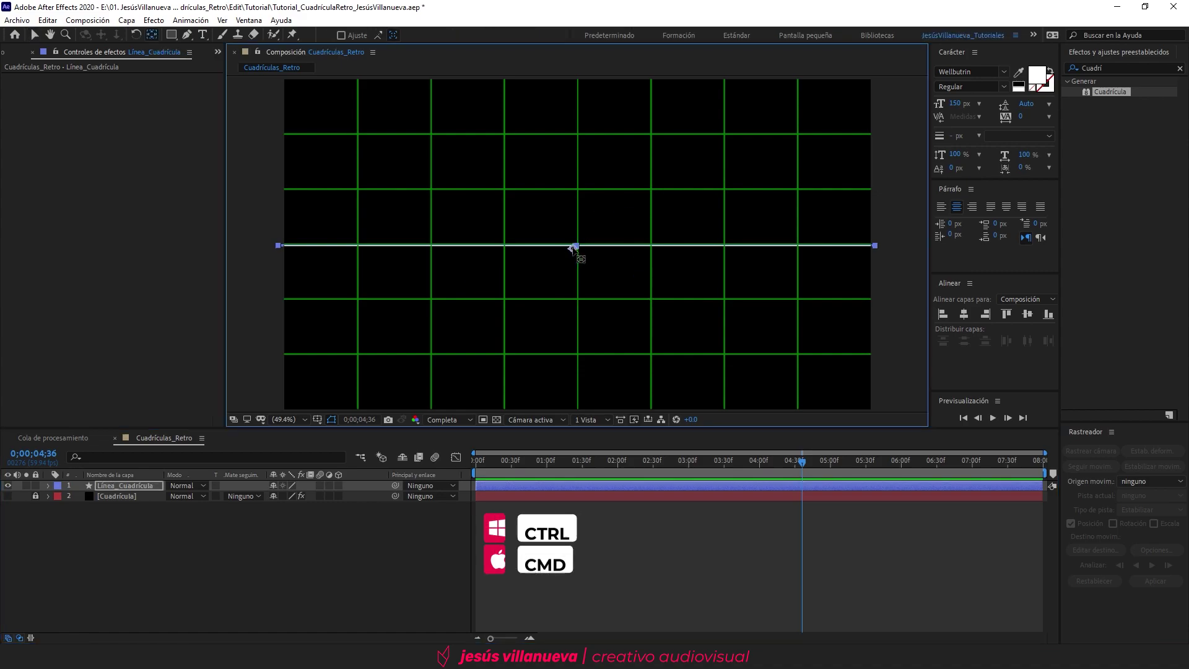
pyautogui.moveTo(576, 246)
pyautogui.mouseDown()
pyautogui.moveTo(306, 245)
pyautogui.moveTo(577, 244)
pyautogui.mouseUp()
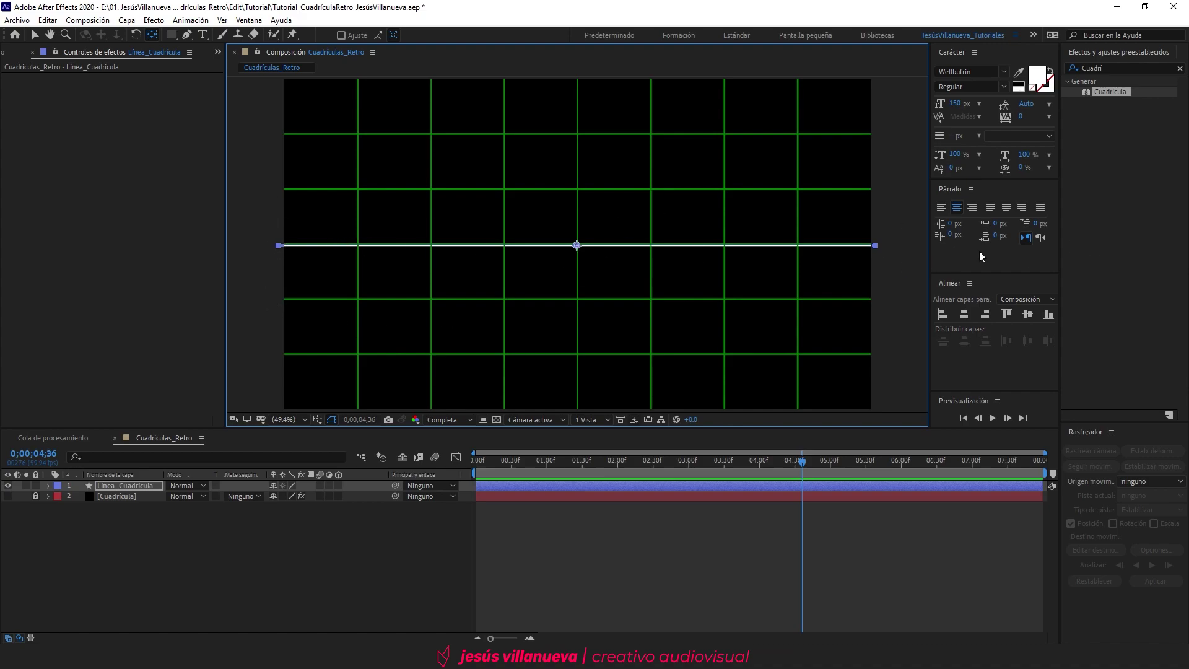
pyautogui.click(964, 314)
pyautogui.click(1027, 314)
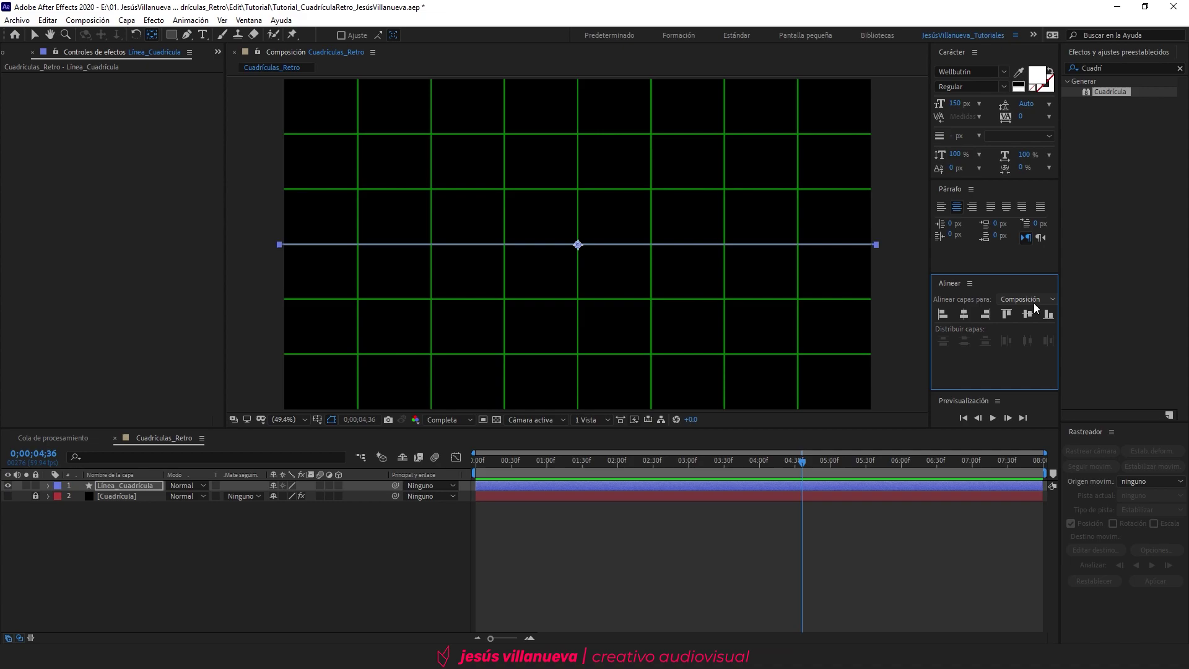
# Add a Repetidor to the Línea_Cuadrícula layer and set its Copias to 10.
pyautogui.click(46, 487)
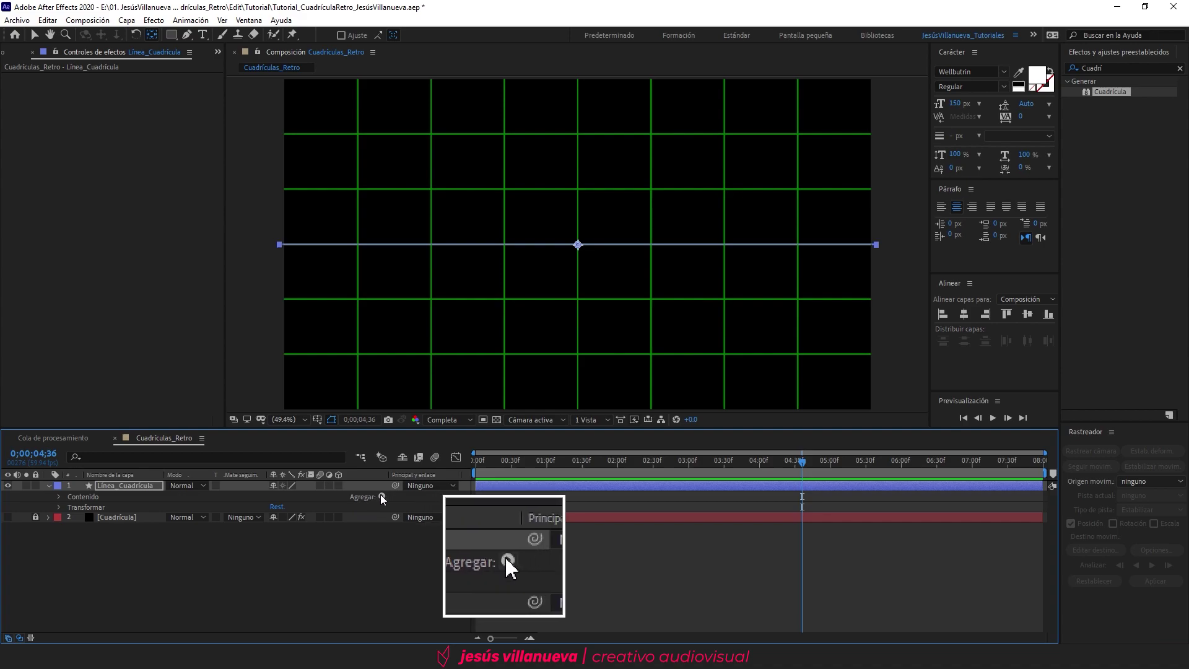
pyautogui.click(381, 497)
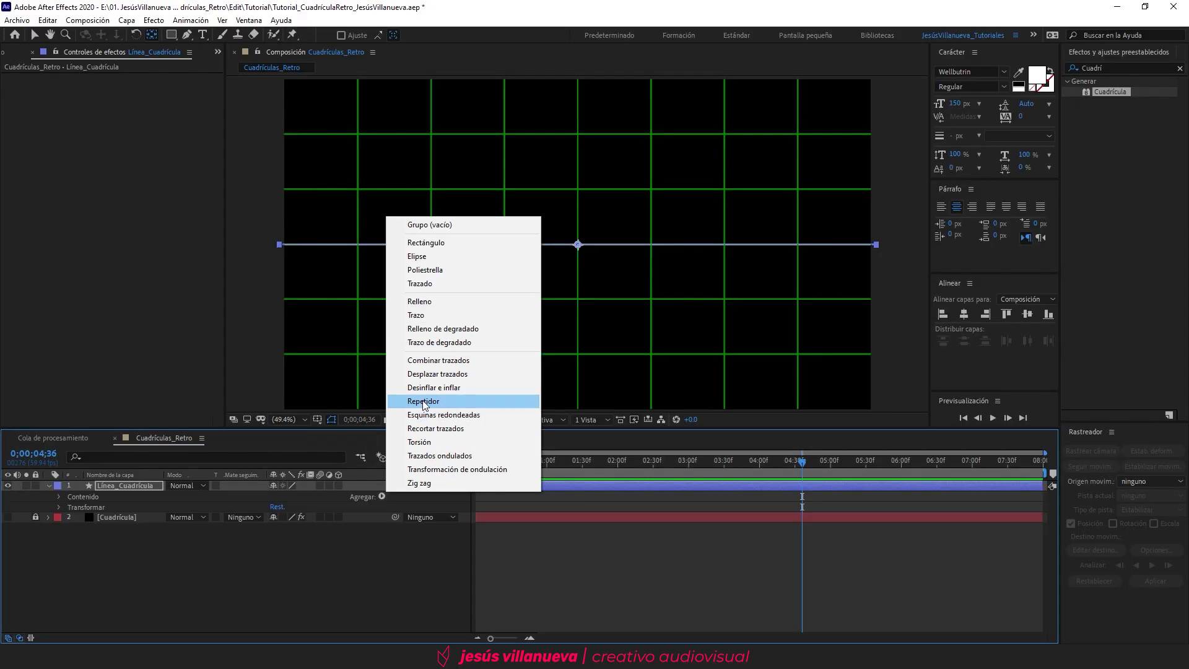
pyautogui.click(424, 402)
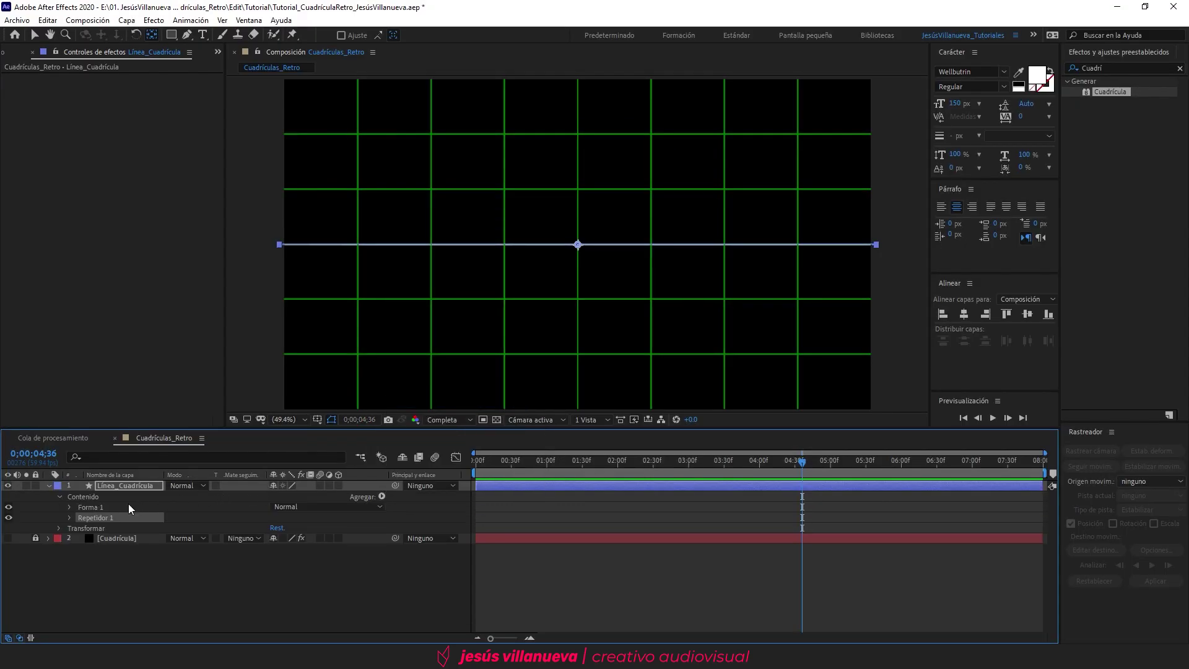
pyautogui.click(70, 517)
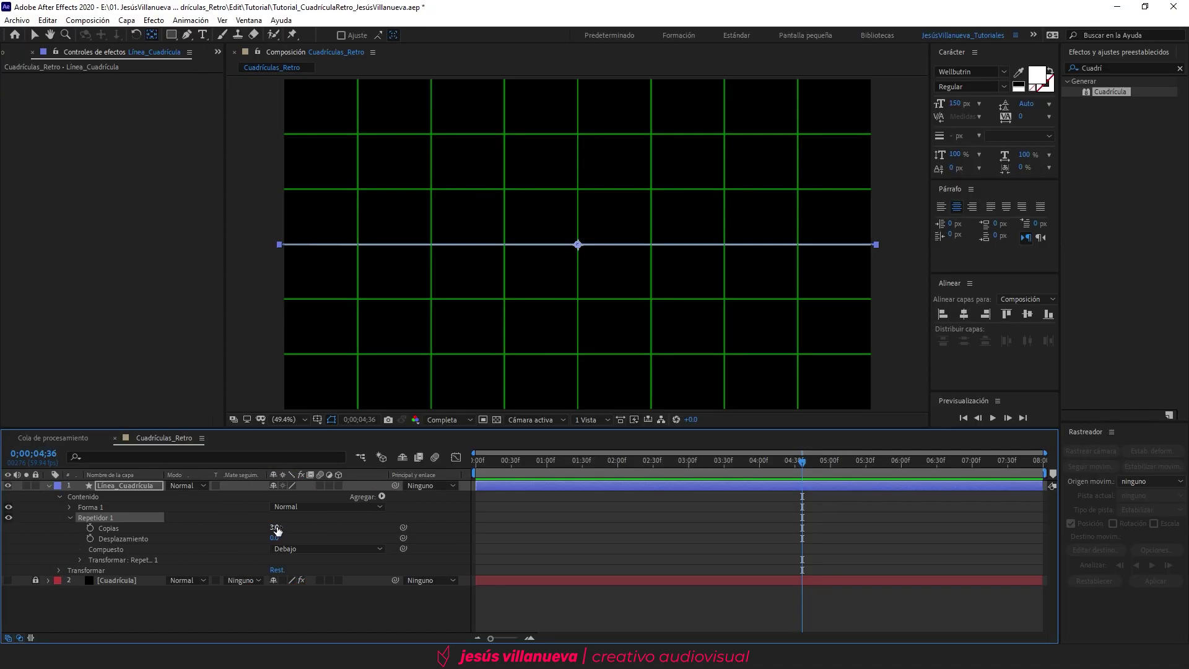
pyautogui.click(274, 527)
pyautogui.write('100')
pyautogui.press('Return')
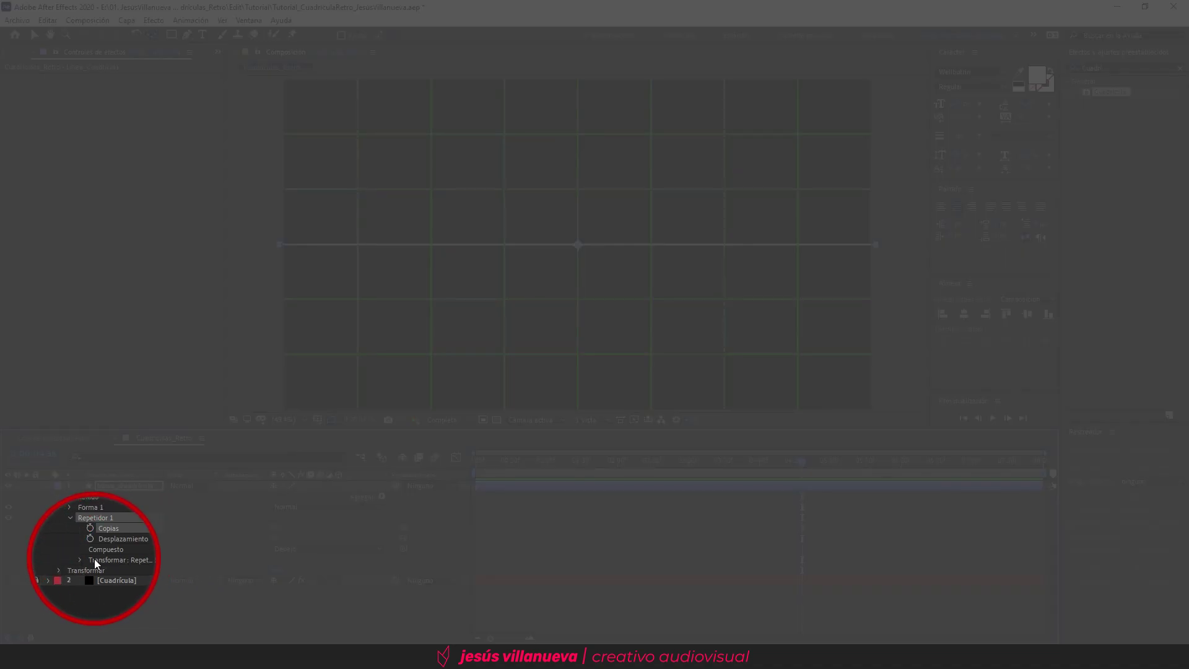
# Set the repeater's transform Posición to 0, 60 and turn off the Cuadrícula proporcional overlay.
pyautogui.click(79, 559)
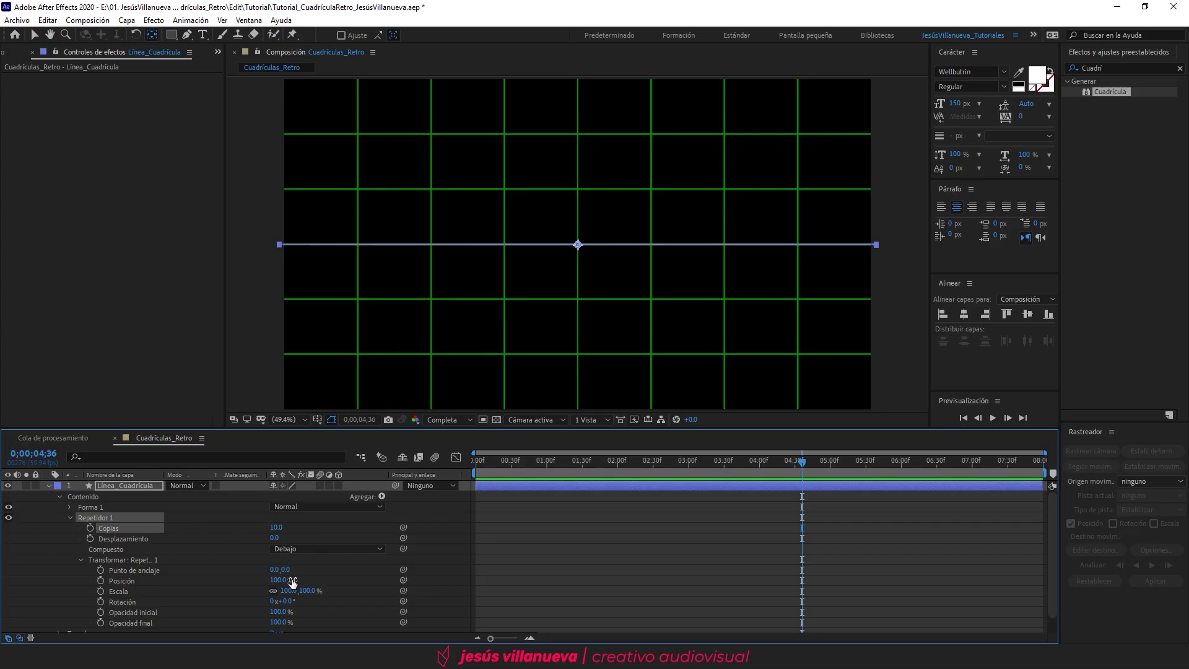
pyautogui.moveTo(293, 581); pyautogui.dragTo(327, 580)
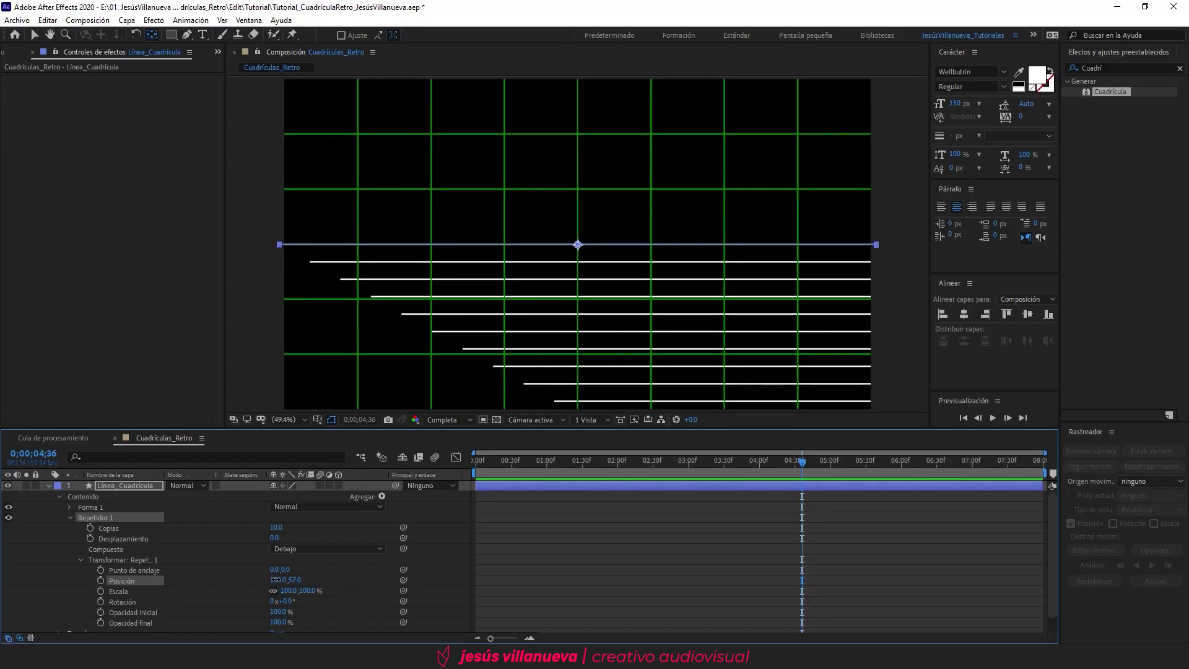
pyautogui.click(276, 580)
pyautogui.write('0')
pyautogui.press('Return')
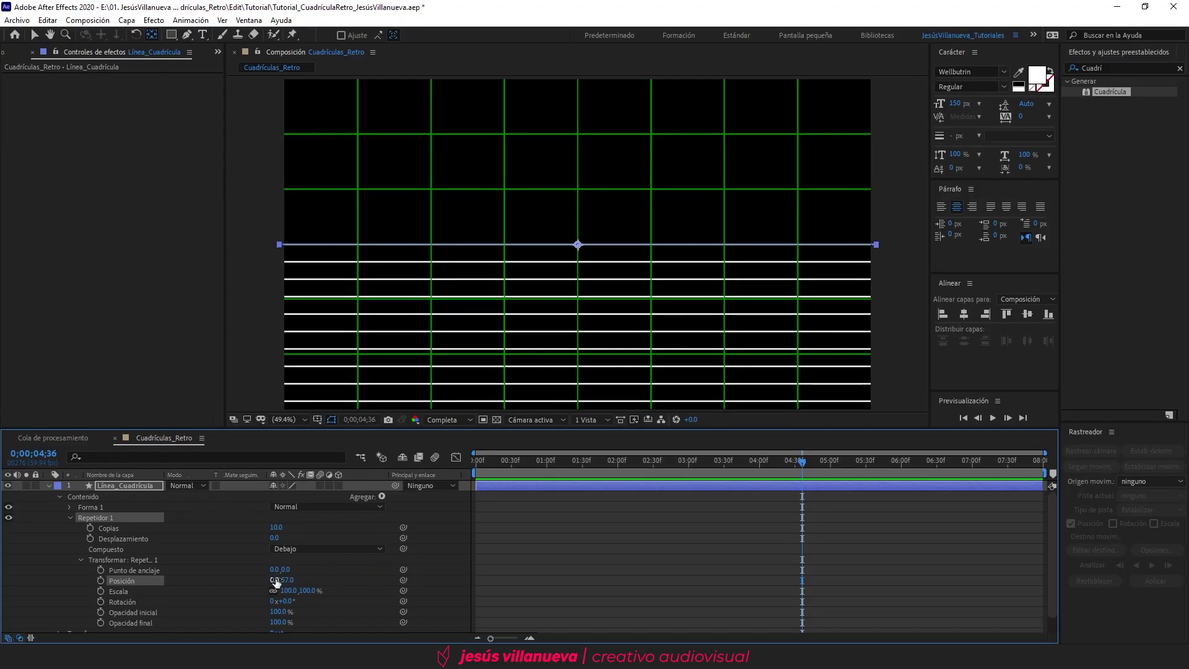
pyautogui.click(288, 580)
pyautogui.write('60.0')
pyautogui.press('Return')
pyautogui.click(316, 421)
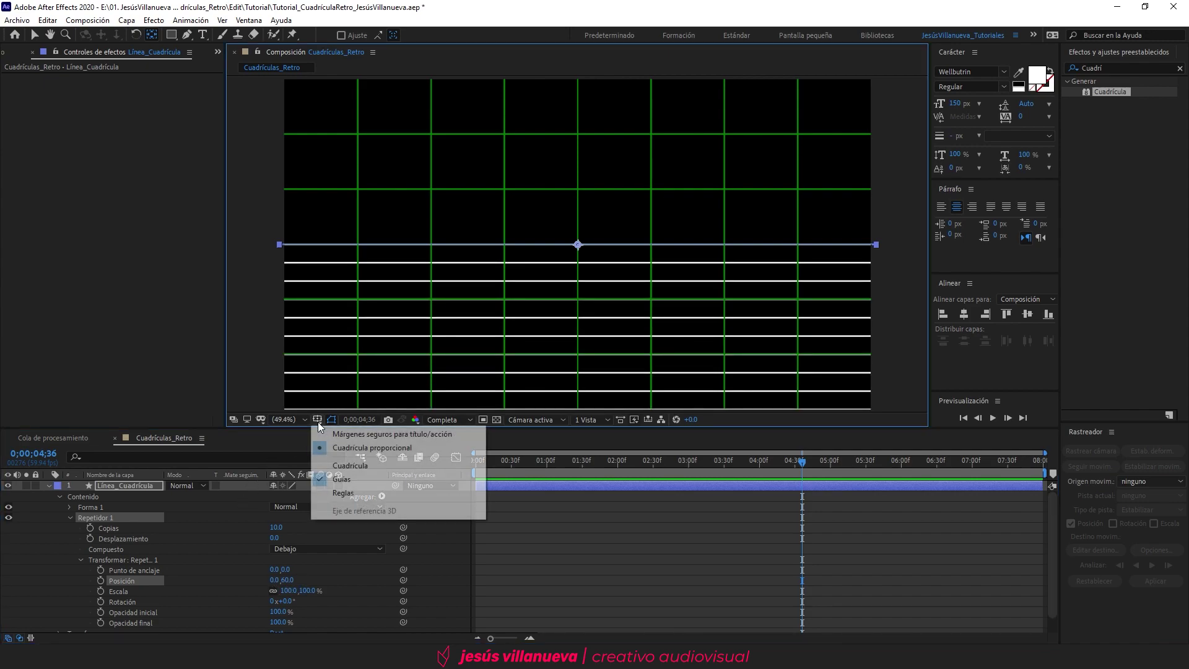
pyautogui.click(345, 450)
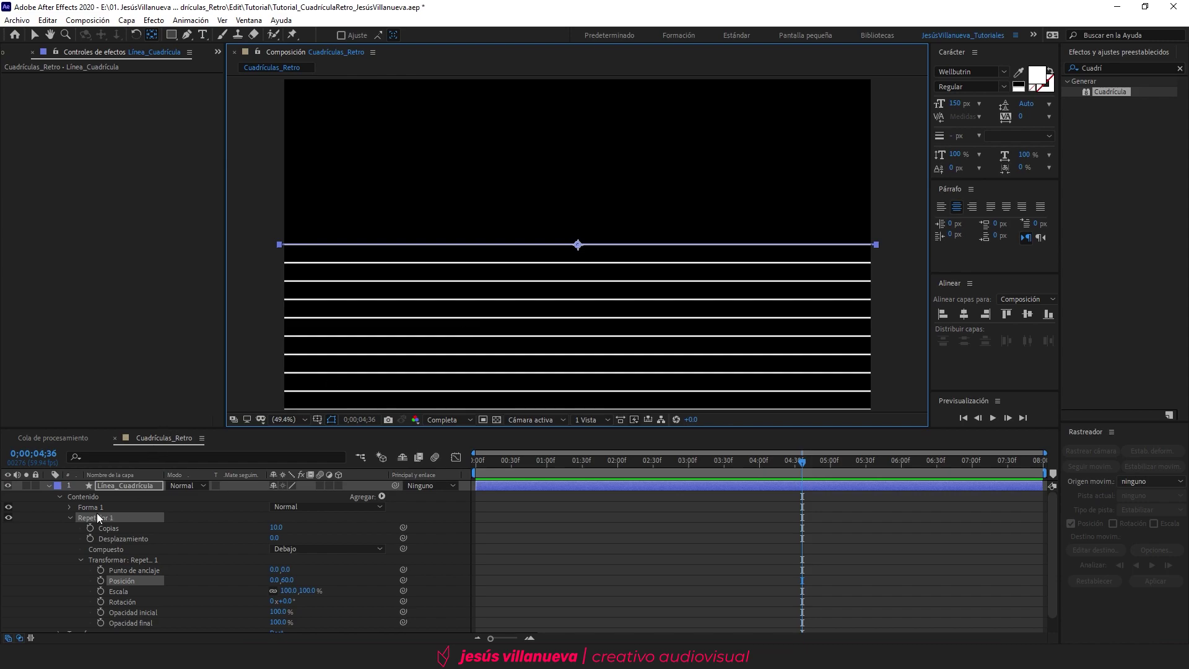
# Add a second Repetidor to the contents of the Línea_Cuadrícula layer.
pyautogui.click(69, 518)
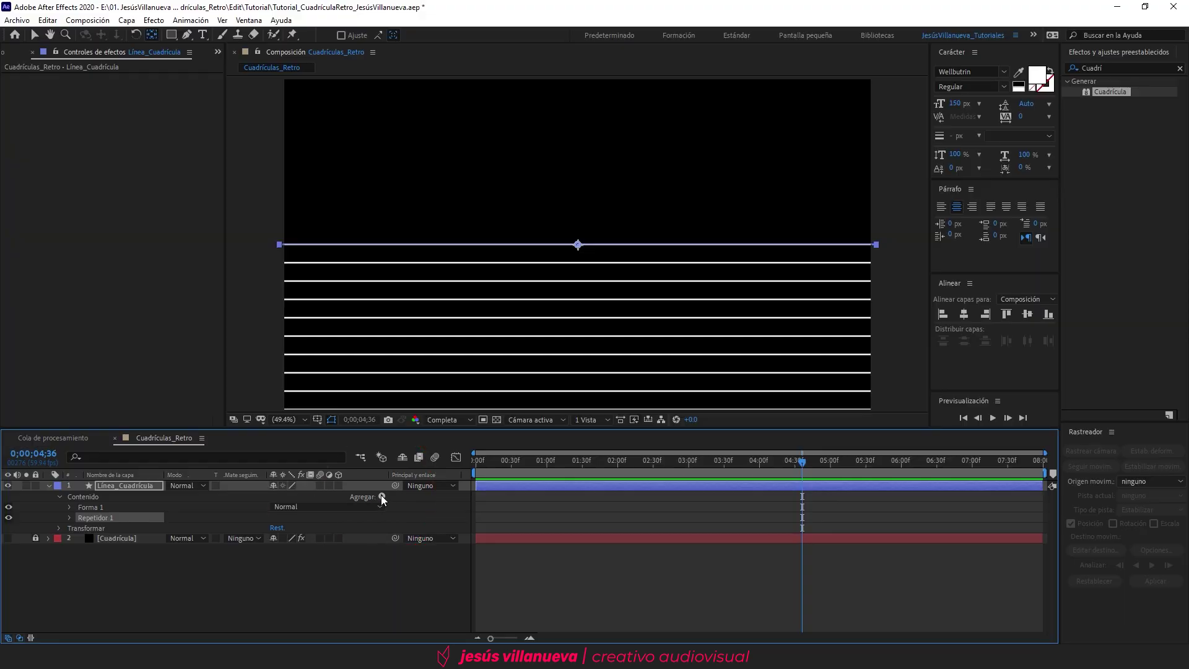
pyautogui.click(382, 497)
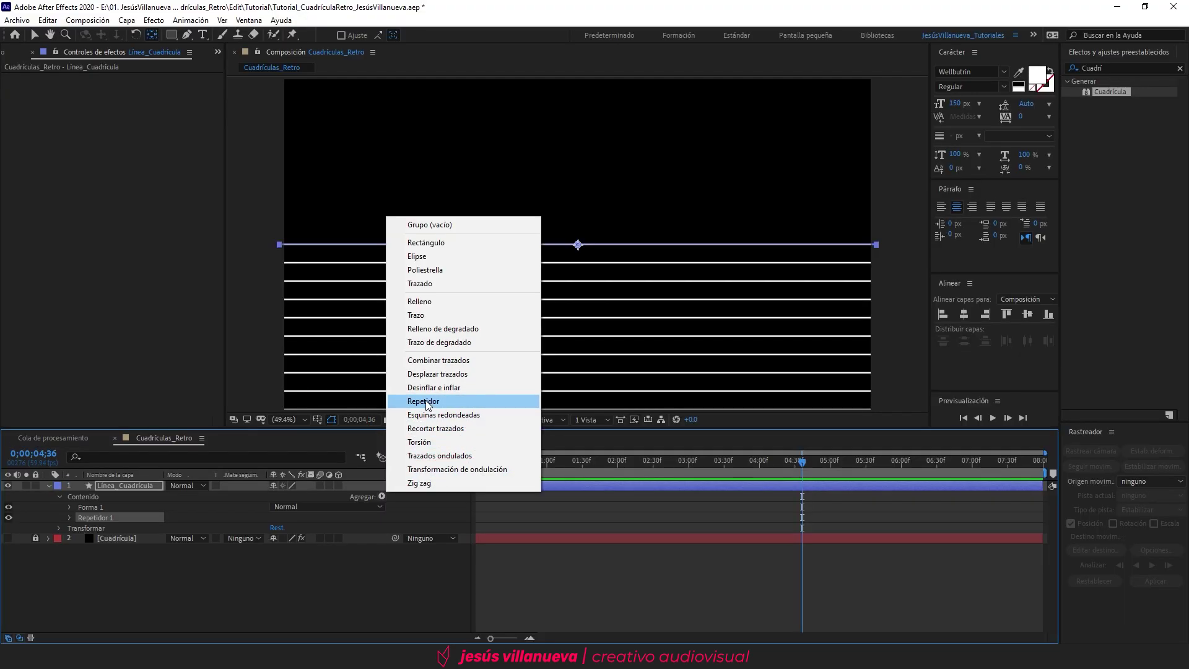
pyautogui.click(424, 401)
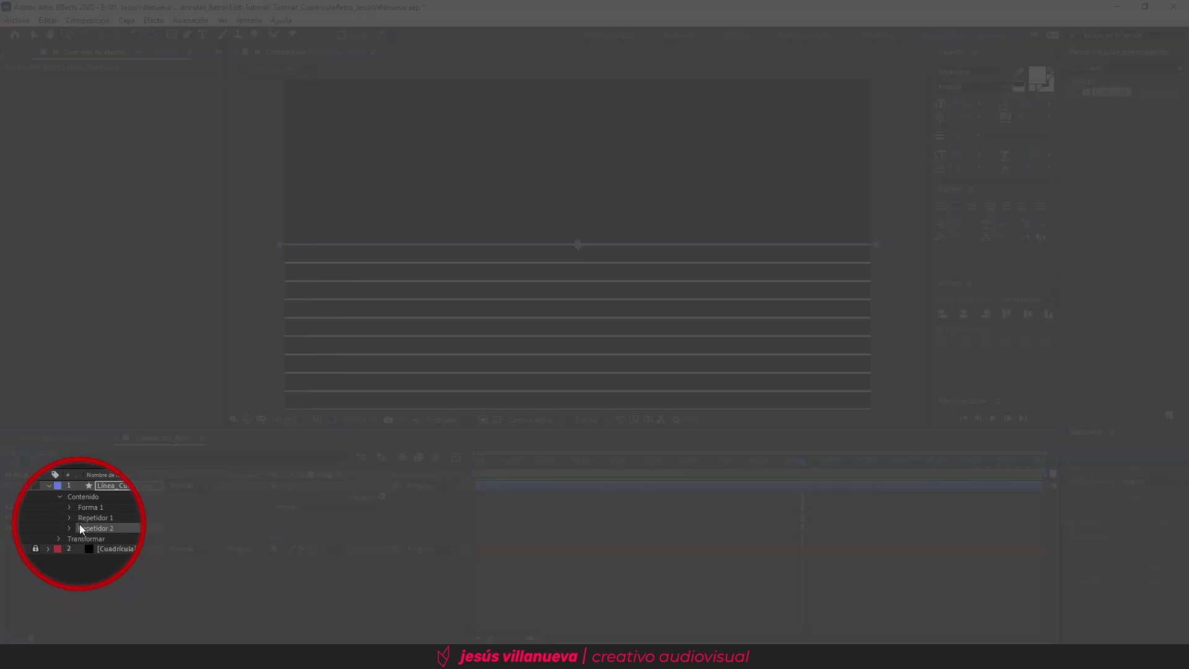
# Set the Copias of Repetidor 2 to 4.
pyautogui.click(70, 528)
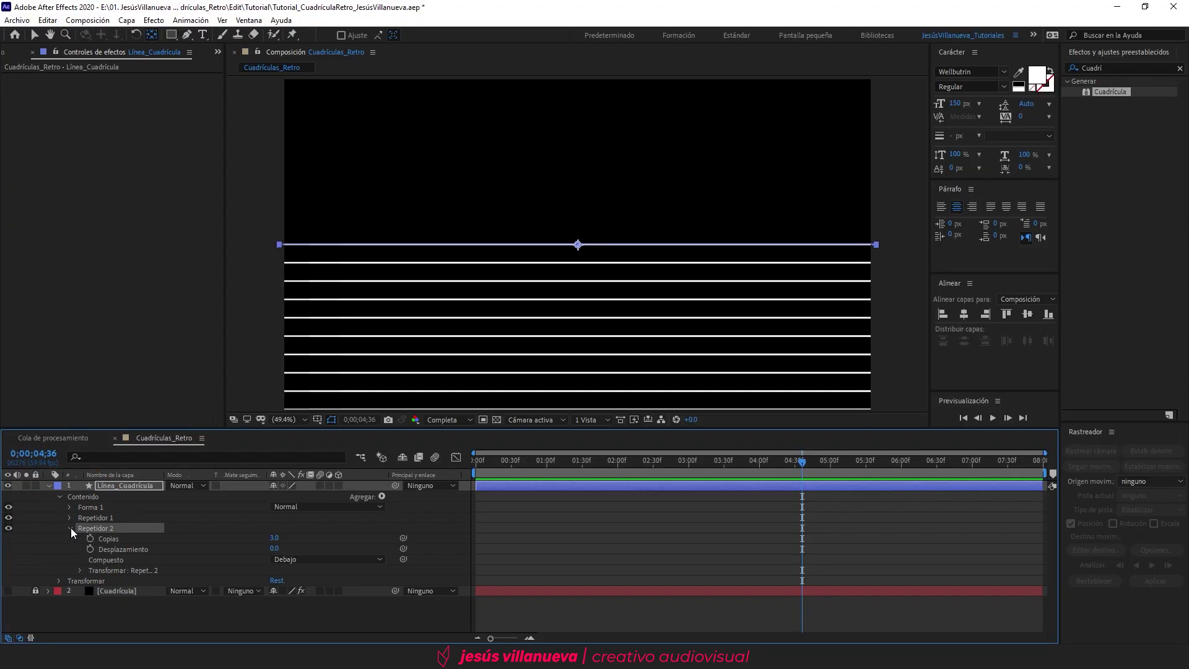
pyautogui.click(272, 538)
pyautogui.write('4')
pyautogui.press('Return')
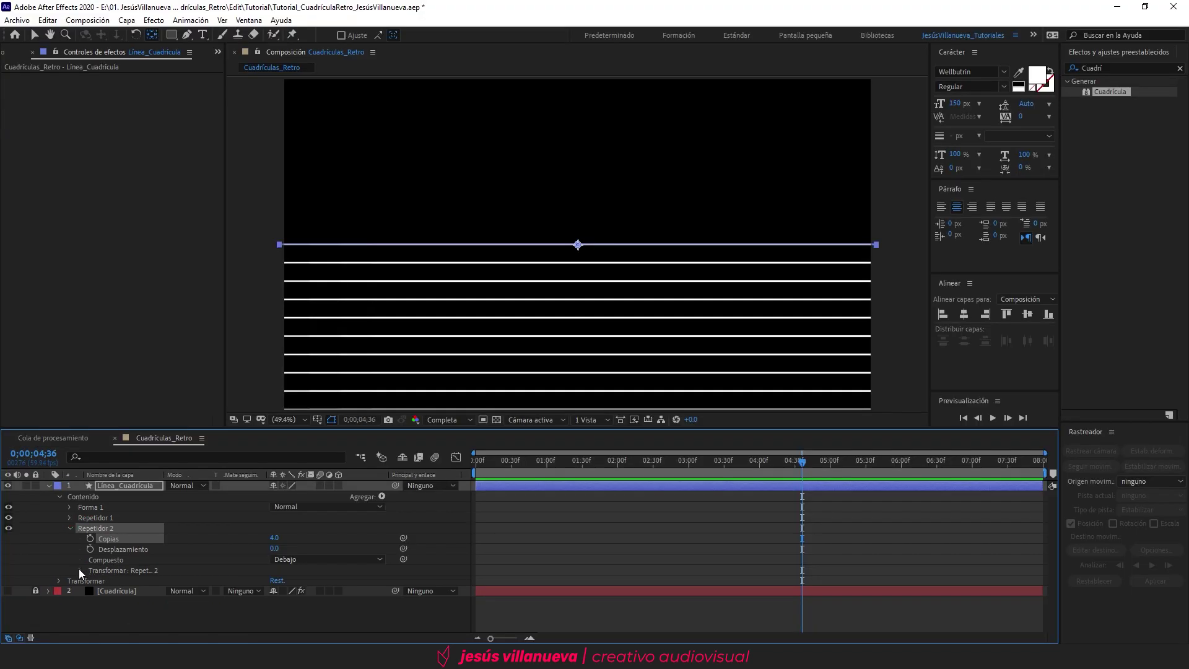
# Set the transform Posición of Repetidor 2 to 0, 0 and its Rotación to 90° to cross the lines into a grid.
pyautogui.click(79, 570)
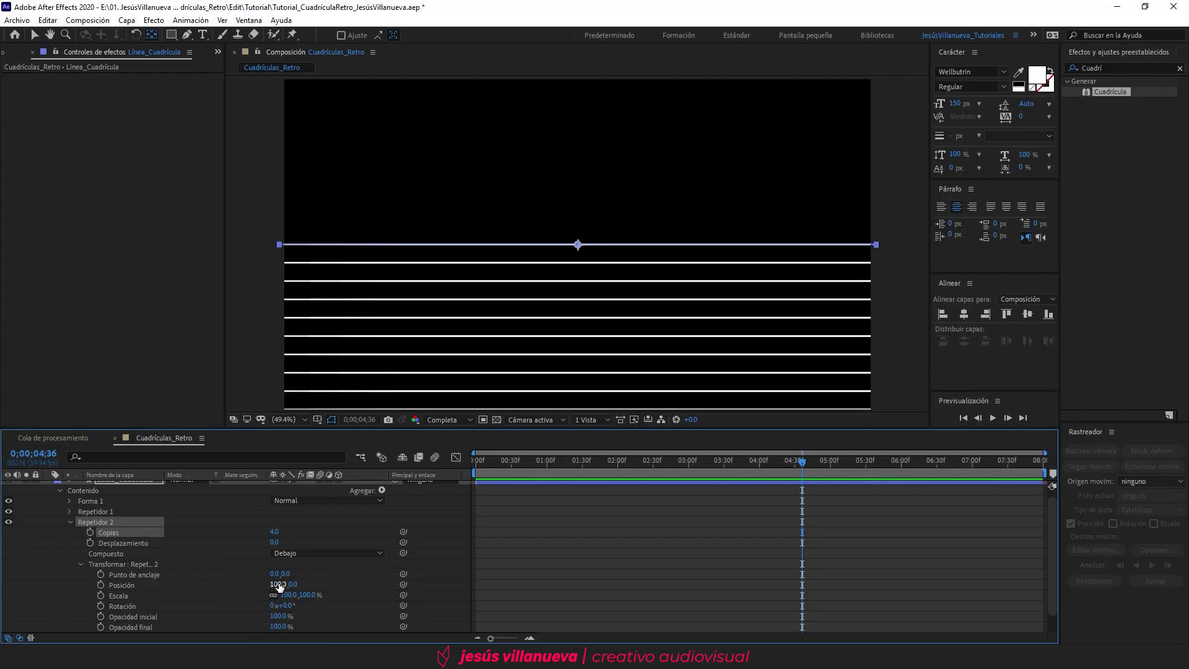
pyautogui.click(278, 584)
pyautogui.write('0')
pyautogui.press('Return')
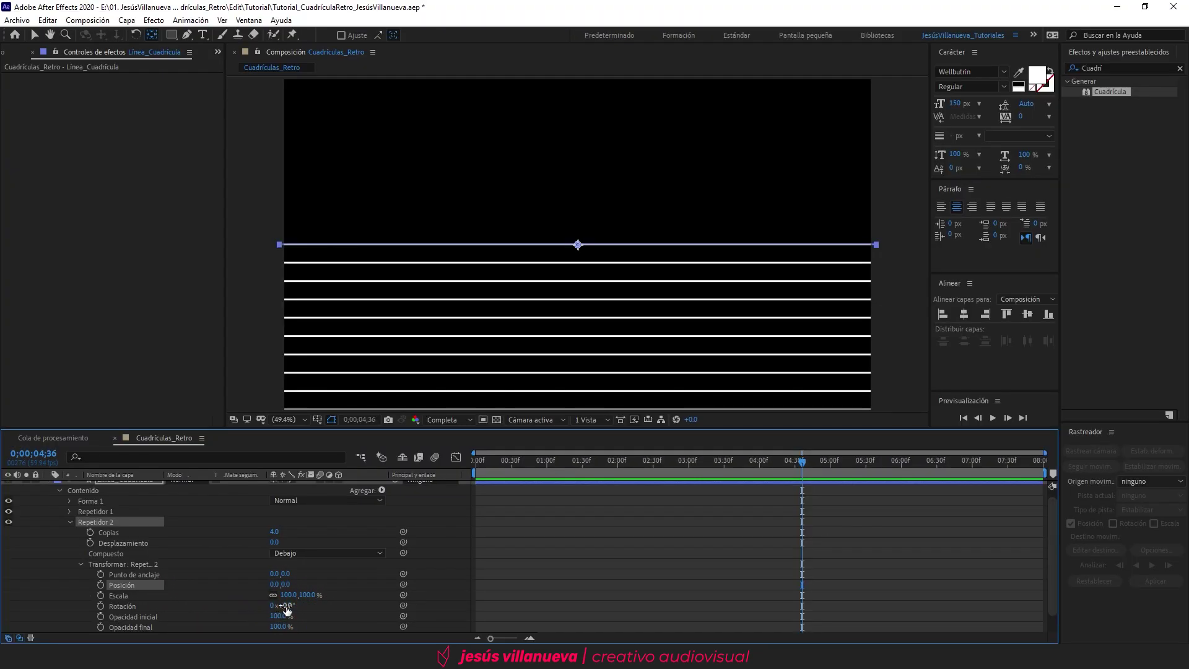
pyautogui.click(285, 606)
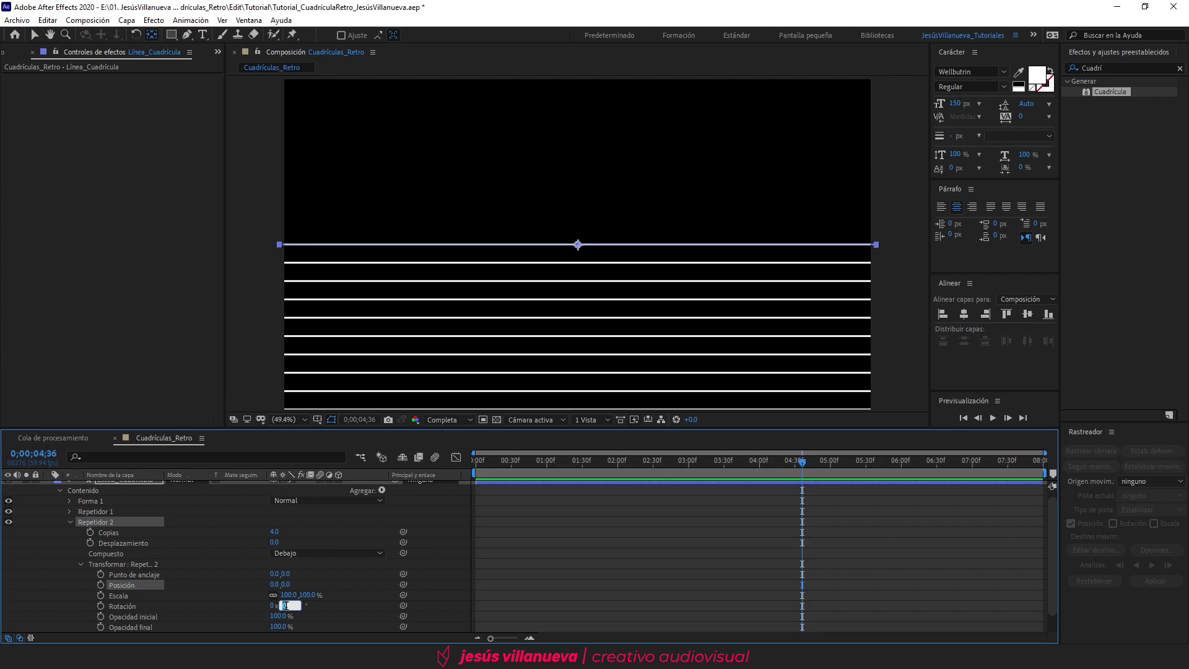
pyautogui.write('90')
pyautogui.press('Return')
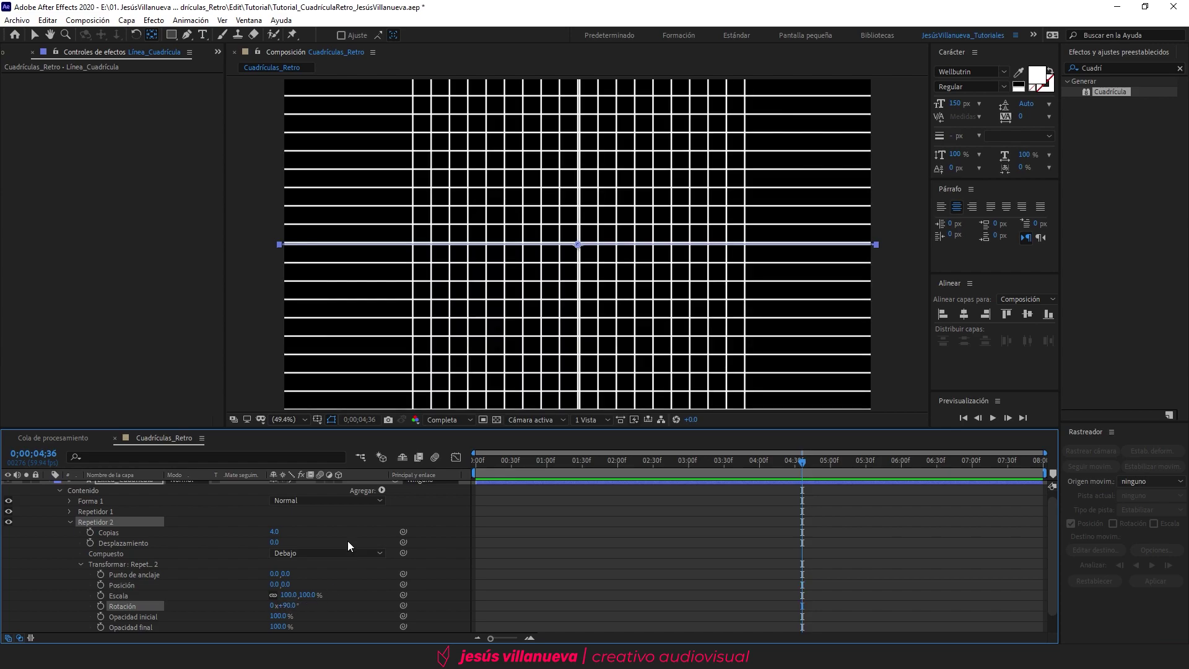
pyautogui.click(348, 541)
pyautogui.click(314, 363)
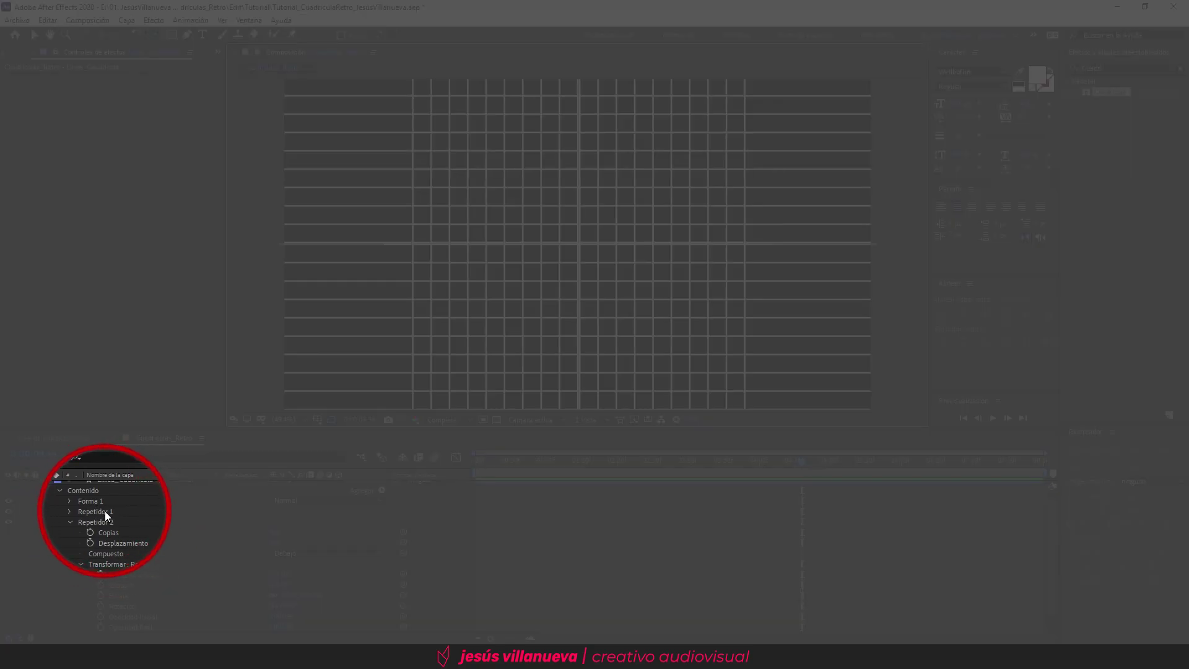
# Raise the Copias of Repetidor 1 to 18 so the grid fills the composition.
pyautogui.click(67, 511)
pyautogui.click(68, 511)
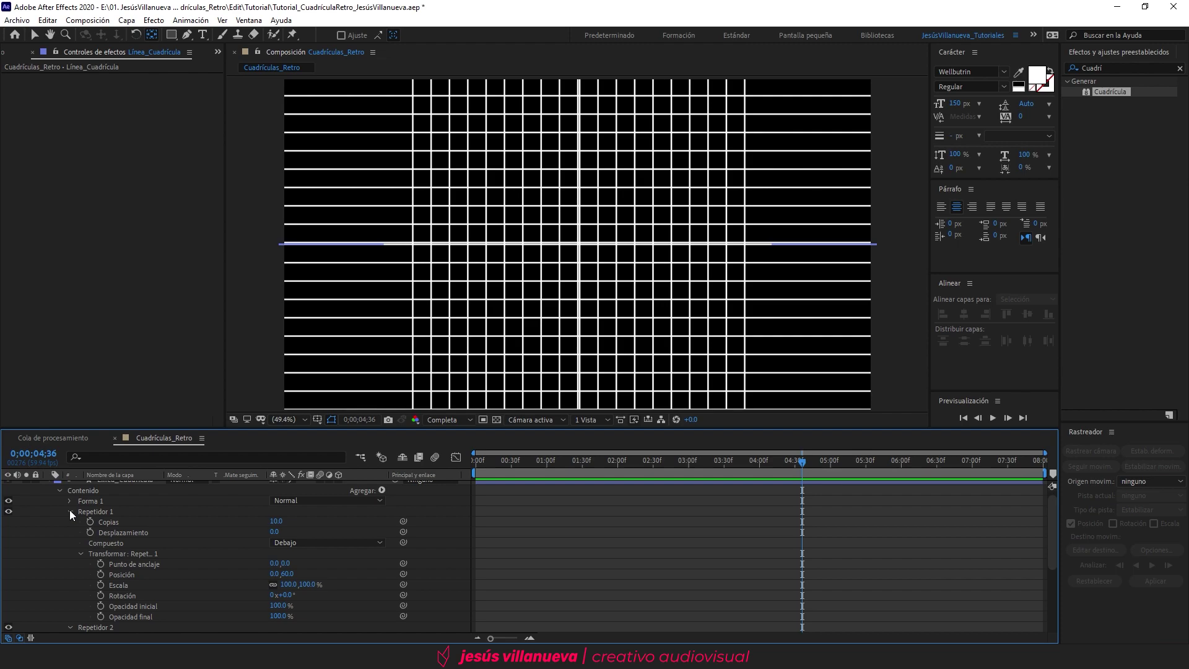
pyautogui.moveTo(275, 522); pyautogui.dragTo(293, 520)
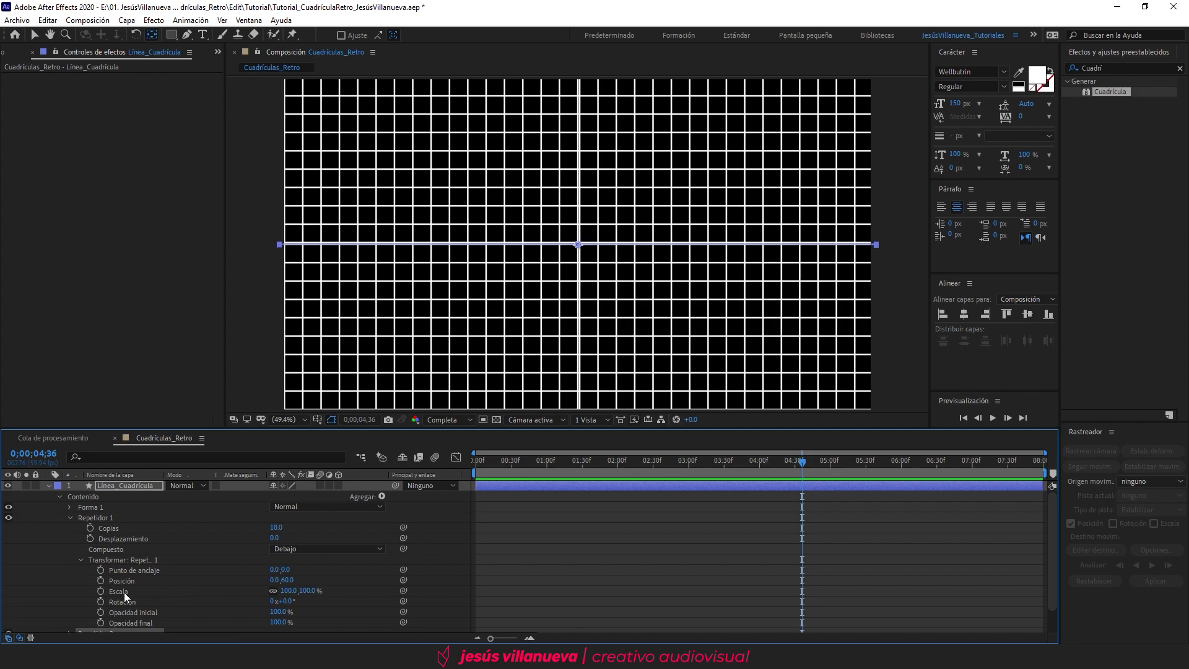
# Try a transform Escala of 177 % on Repetidor 1, then undo the scaling.
pyautogui.click(124, 592)
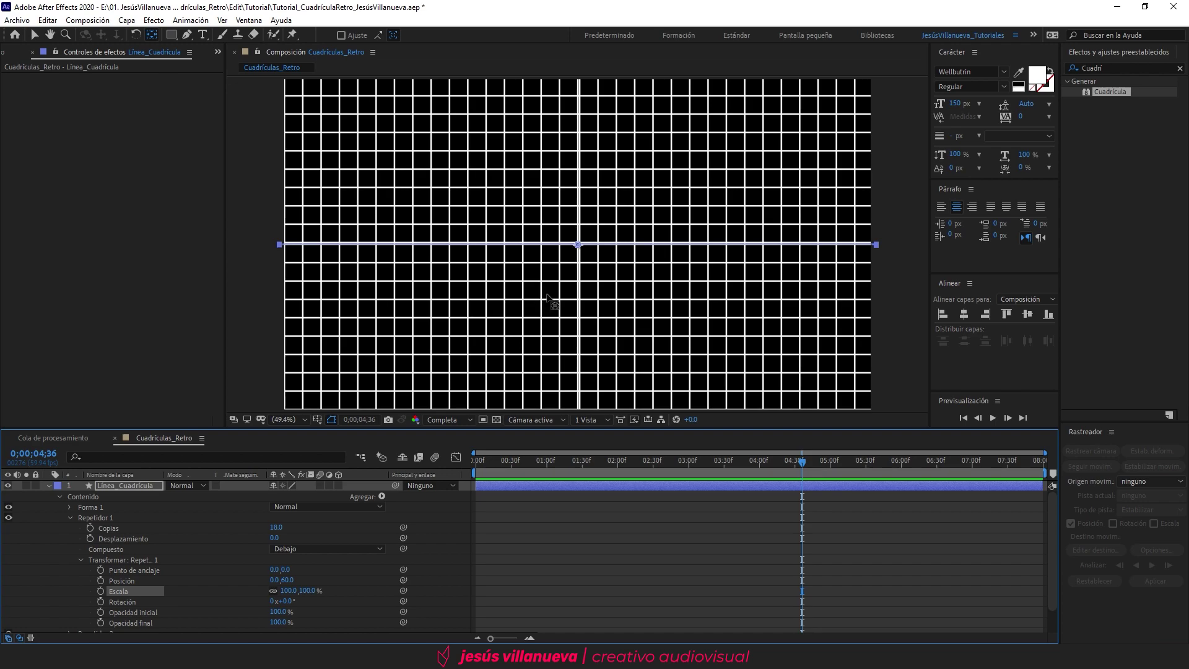
pyautogui.moveTo(291, 590); pyautogui.dragTo(339, 587)
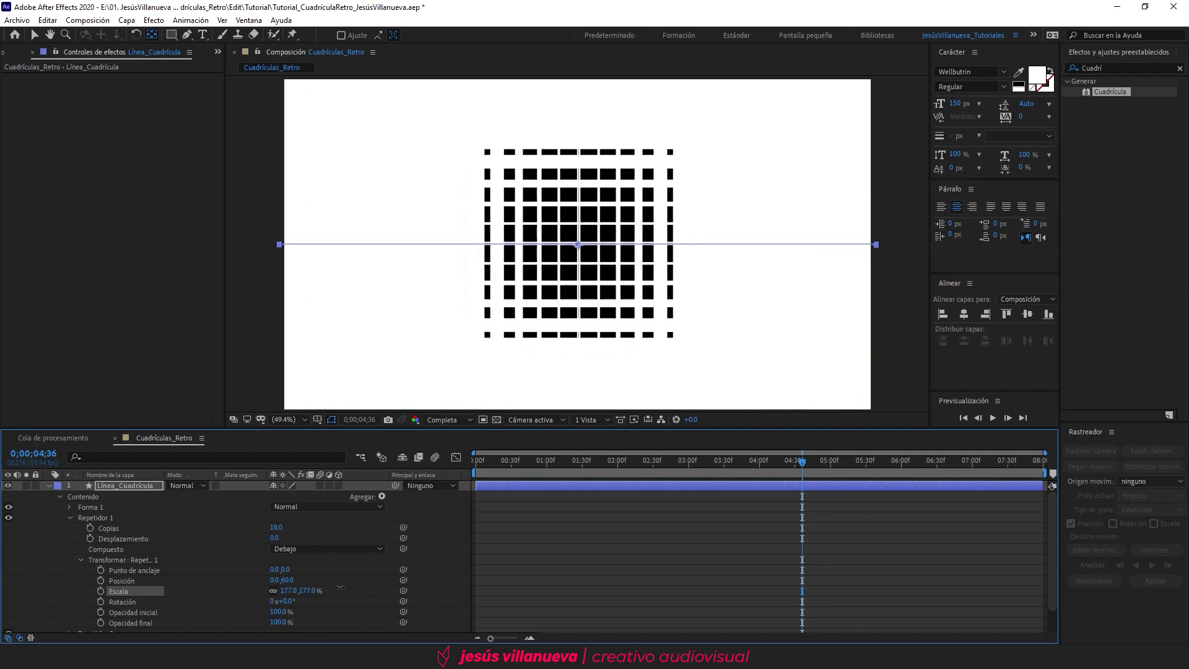
pyautogui.hotkey('ctrl', 'z')
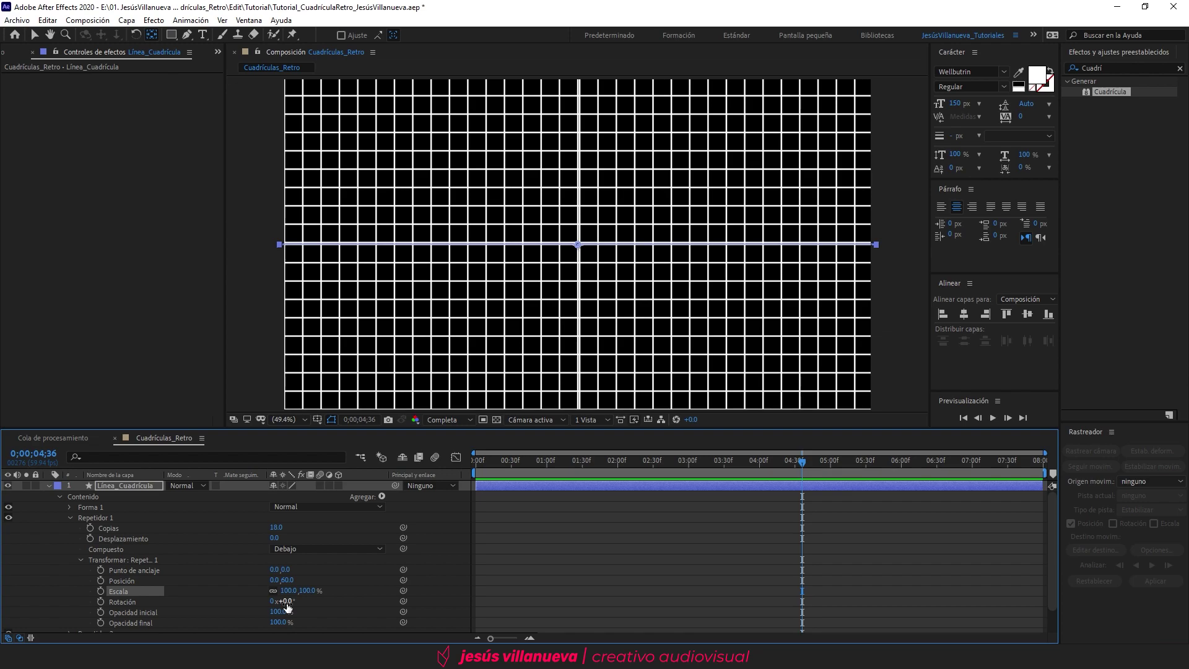
pyautogui.click(69, 518)
# Try a transform Escala of 255 % on Repetidor 2, then undo the scaling.
pyautogui.click(70, 529)
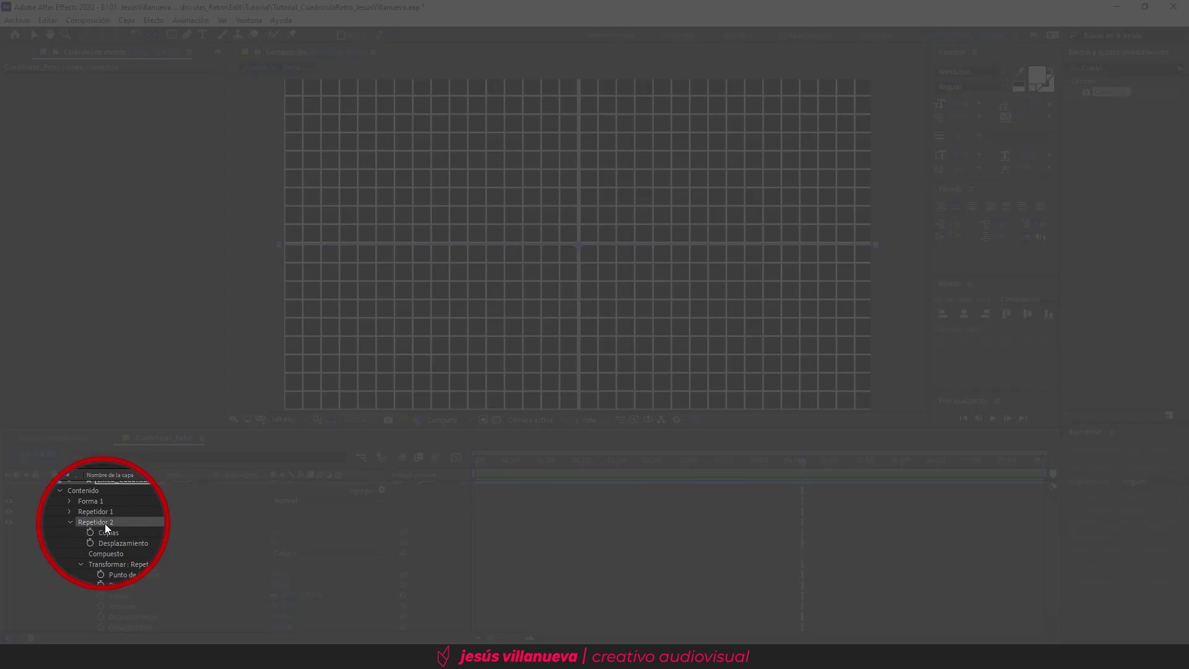
pyautogui.click(104, 512)
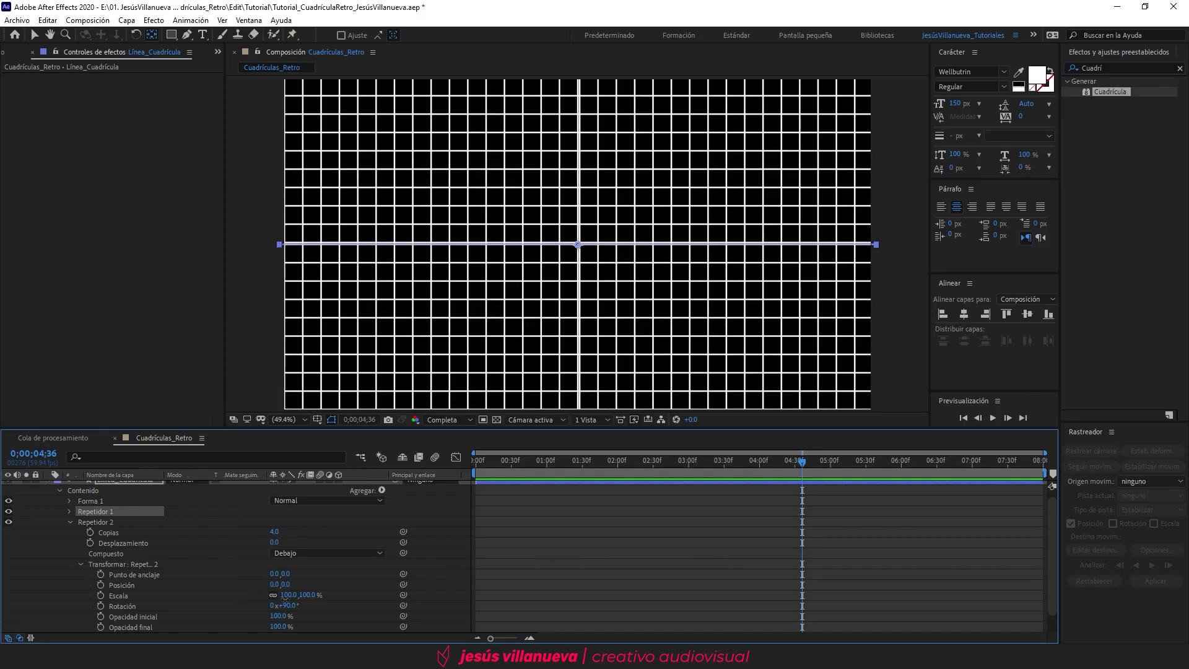
pyautogui.moveTo(286, 595); pyautogui.dragTo(369, 588)
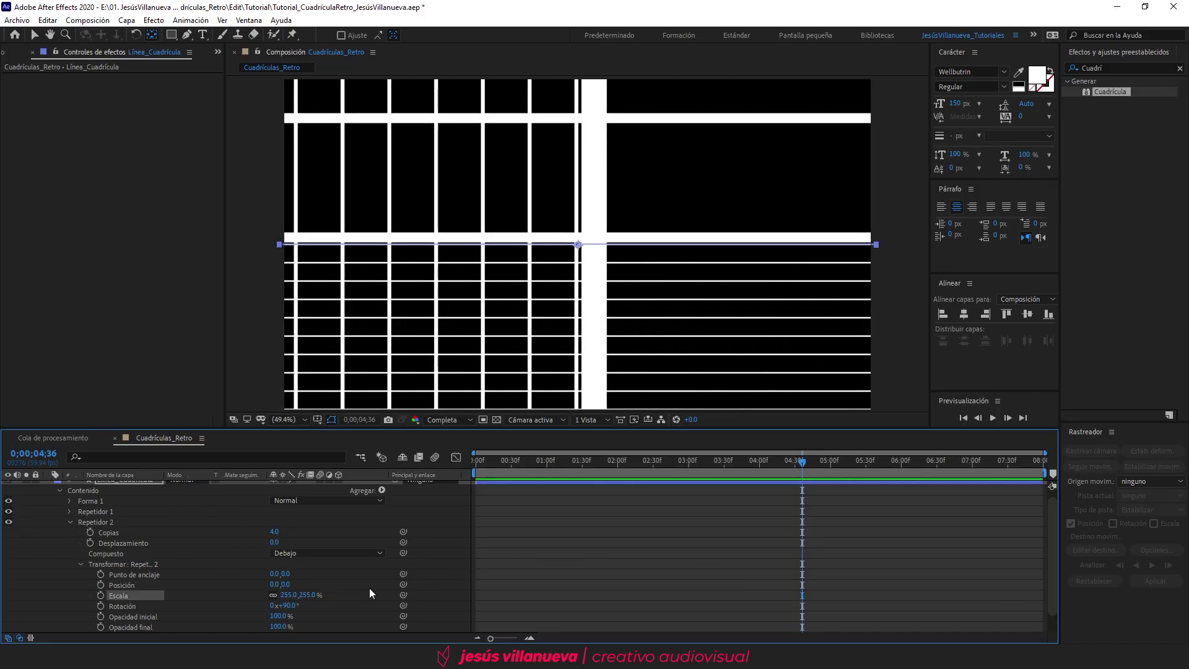
pyautogui.hotkey('ctrl', 'z')
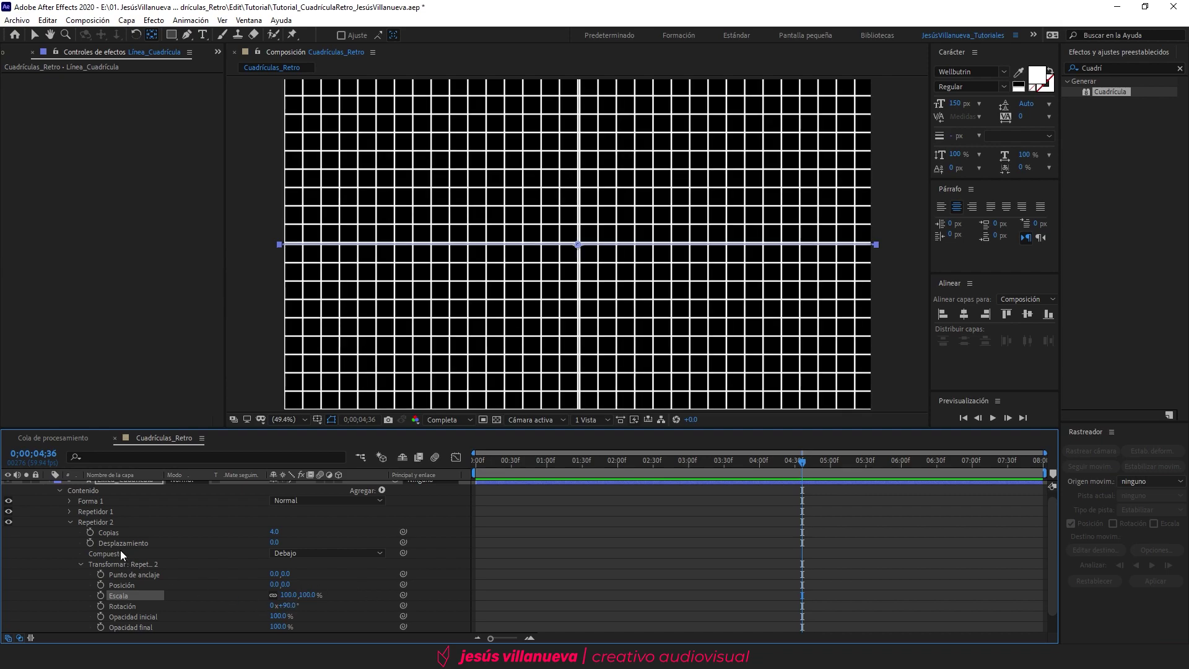
pyautogui.click(72, 522)
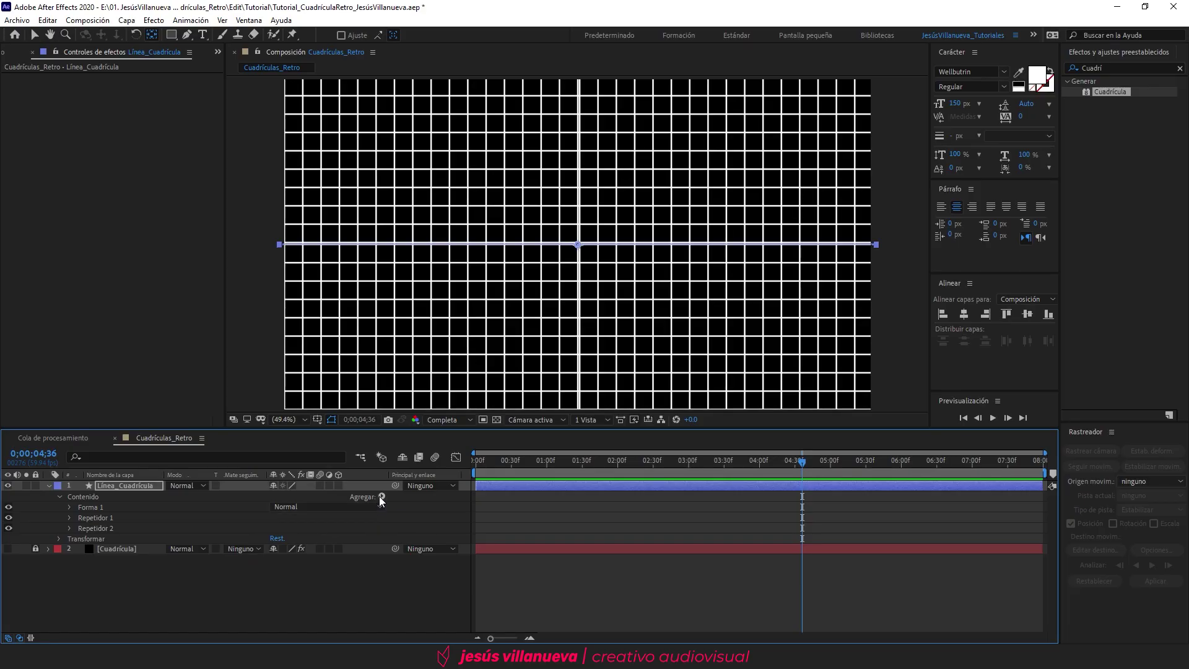
# Add a Recortar trazados operator to the Línea_Cuadrícula layer and expand its properties.
pyautogui.click(382, 497)
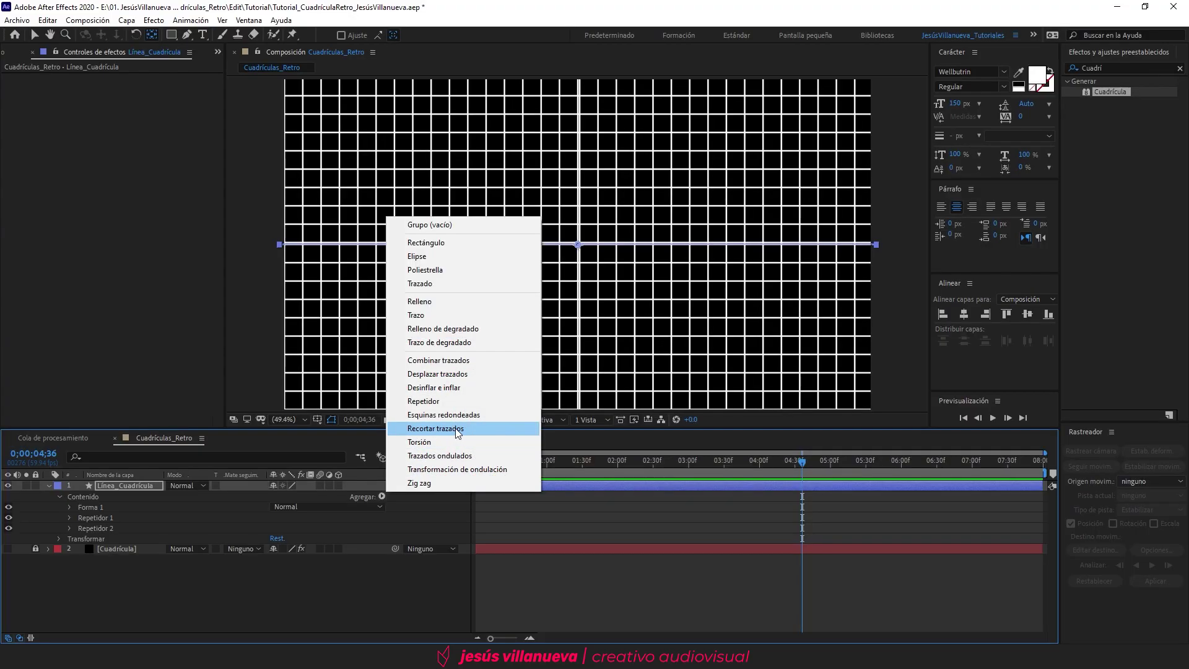
pyautogui.click(456, 428)
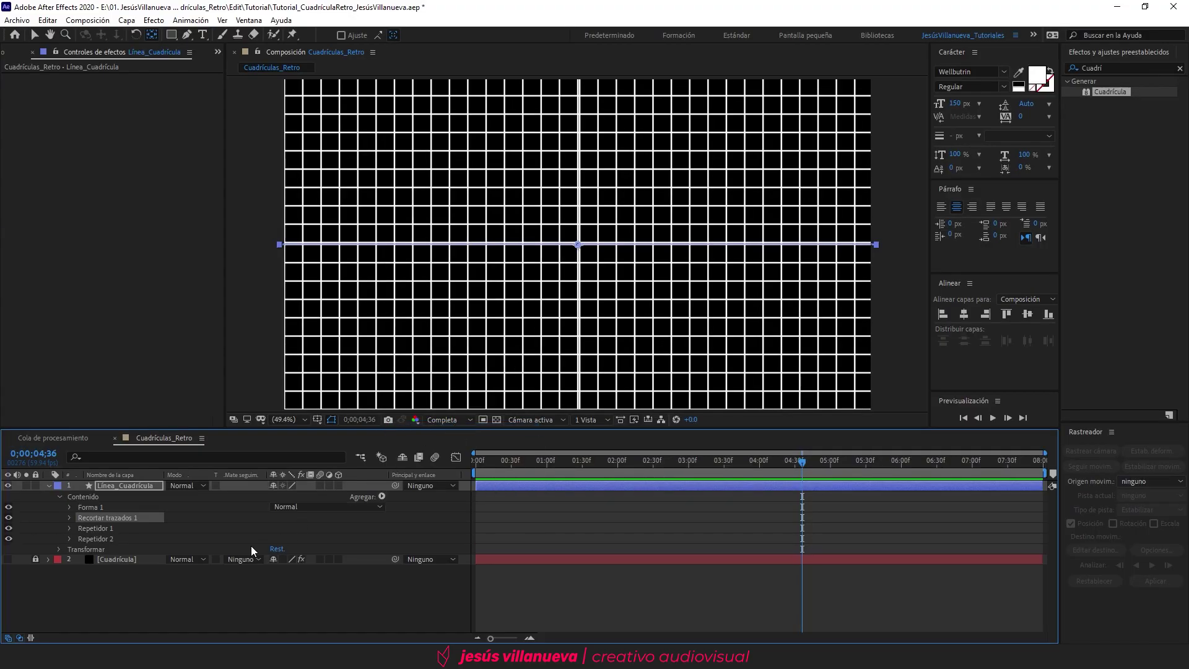
pyautogui.click(69, 517)
# Set Inicio and Fin of Recortar trazados to 50 % and keyframe both at the composition's start.
pyautogui.moveTo(502, 464); pyautogui.dragTo(474, 472)
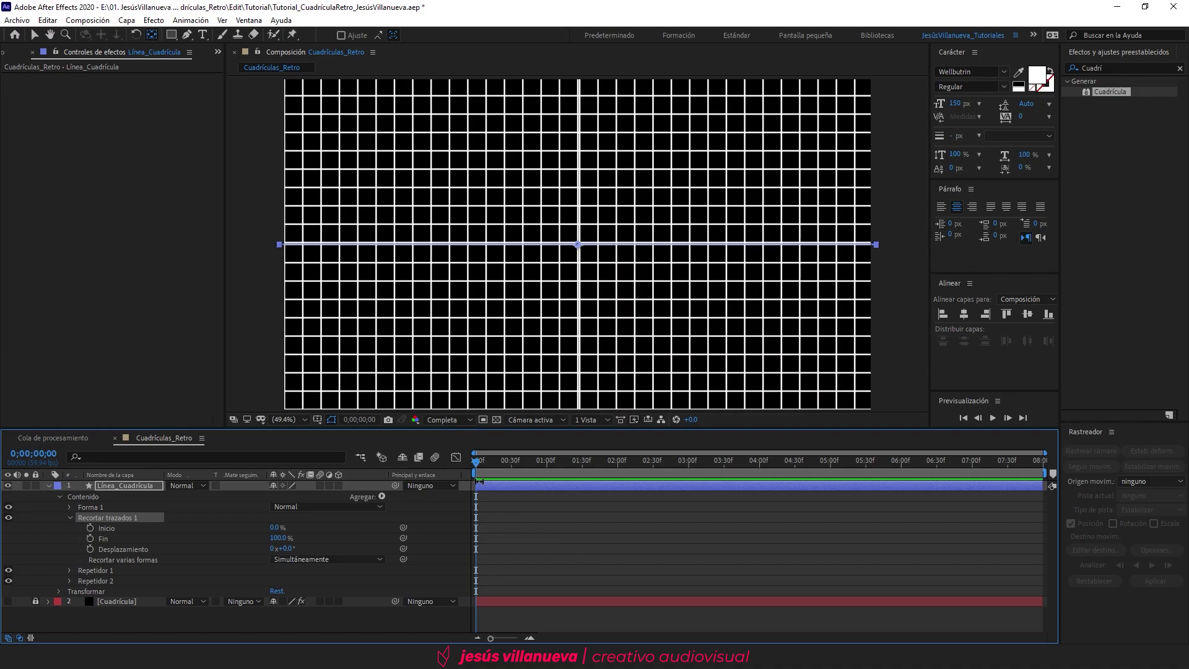
pyautogui.moveTo(285, 539)
pyautogui.mouseDown()
pyautogui.moveTo(260, 538)
pyautogui.moveTo(312, 526)
pyautogui.moveTo(296, 525)
pyautogui.mouseUp()
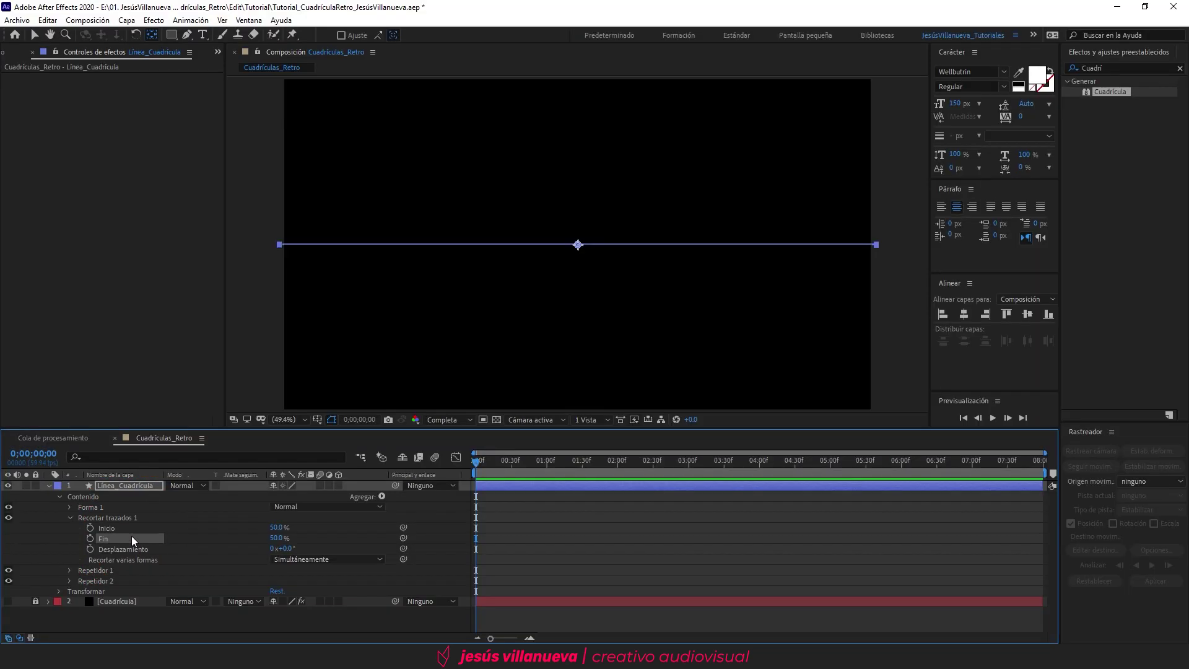
pyautogui.click(91, 528)
pyautogui.click(90, 537)
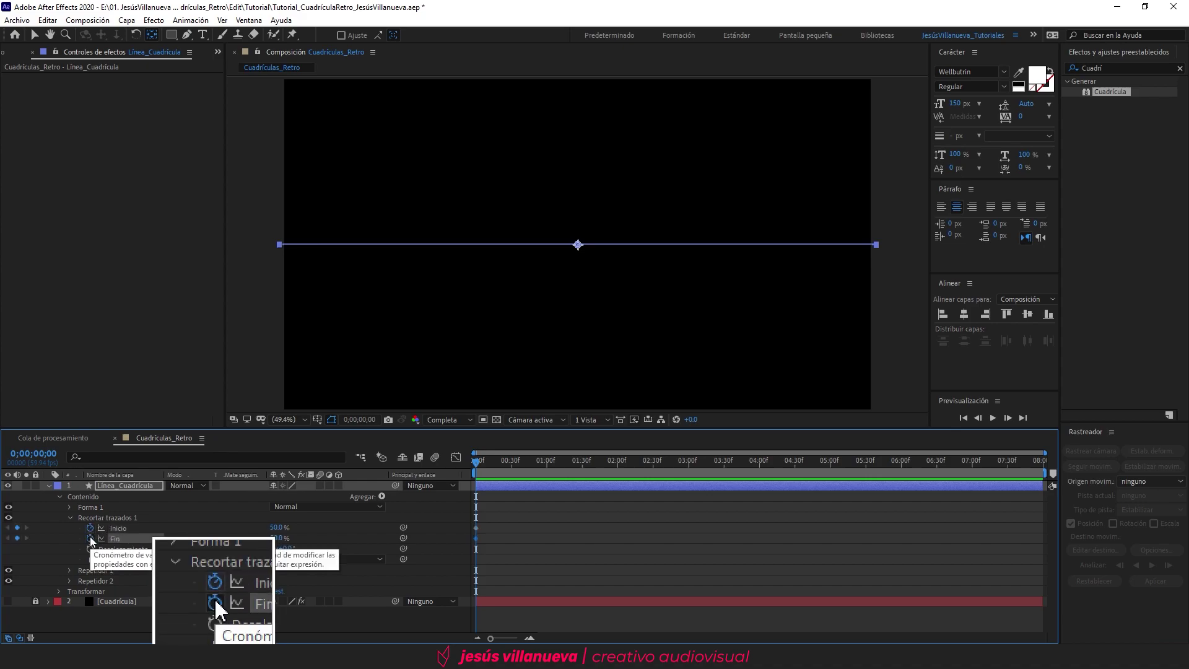
# Keyframe Inicio at 100 % and Fin at 0 % at 1 second and preview the line's growth.
pyautogui.moveTo(496, 466); pyautogui.dragTo(547, 481)
pyautogui.moveTo(274, 528); pyautogui.dragTo(459, 522)
pyautogui.moveTo(494, 470)
pyautogui.mouseDown()
pyautogui.moveTo(462, 473)
pyautogui.moveTo(511, 465)
pyautogui.mouseUp()
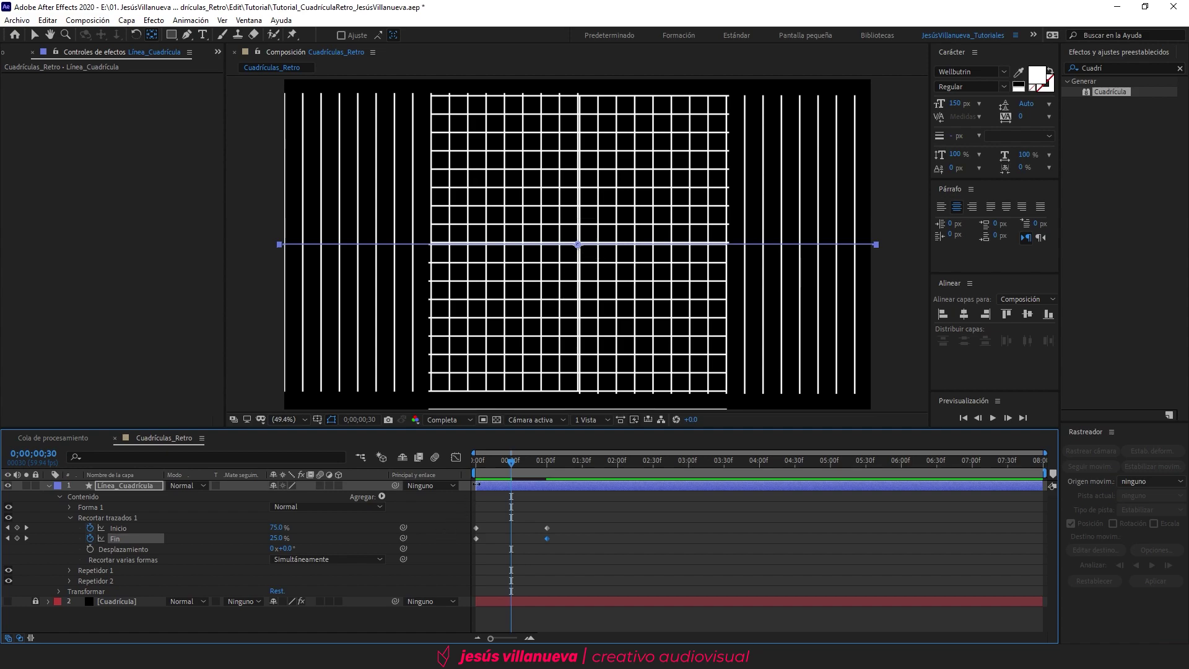
pyautogui.press('Home')
pyautogui.press('space')
pyautogui.press('space')
# Apply Easy Ease to all Inicio and Fin keyframes and preview the eased animation.
pyautogui.moveTo(566, 512); pyautogui.dragTo(470, 560)
pyautogui.press('F9')
pyautogui.press('F9')
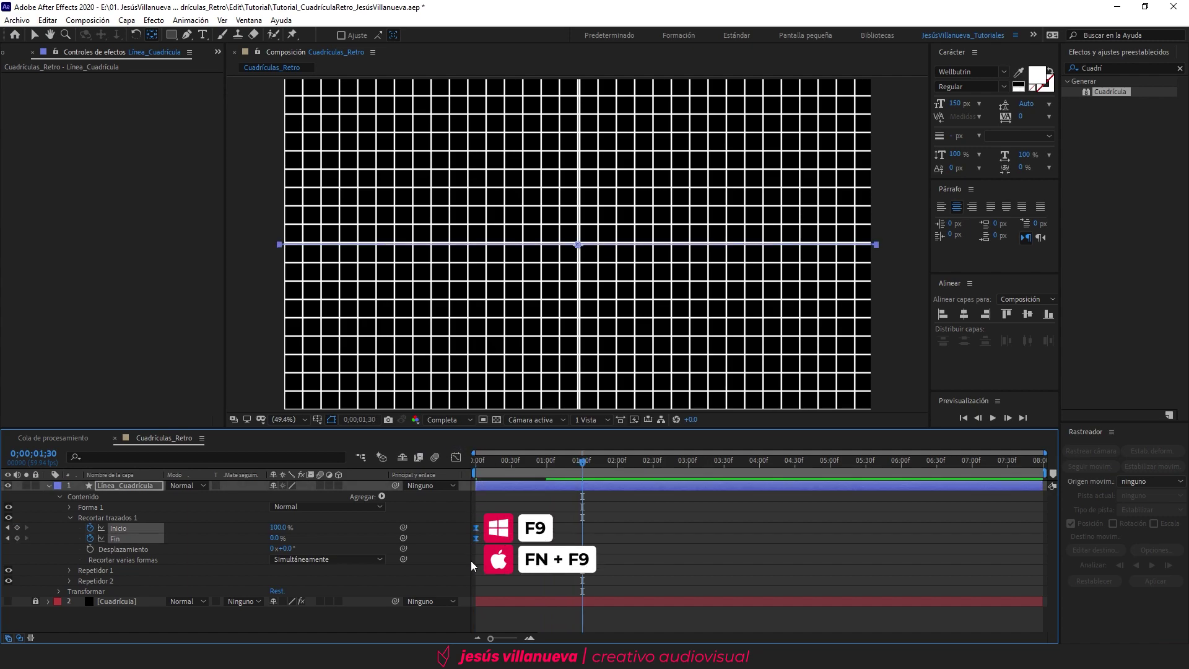
pyautogui.moveTo(494, 461); pyautogui.dragTo(439, 465)
pyautogui.press('space')
pyautogui.press('space')
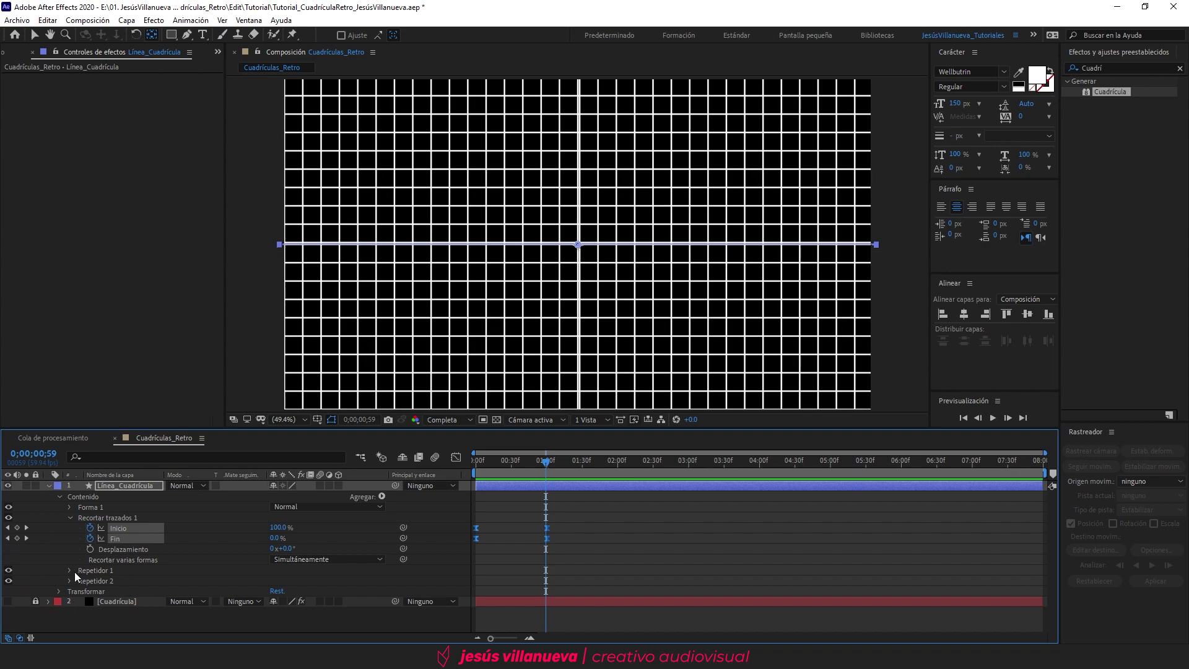
# Keyframe the Copias of Repetidor 1 at the composition's start with a value of 0.
pyautogui.click(70, 570)
pyautogui.scroll(-2, 70, 571)
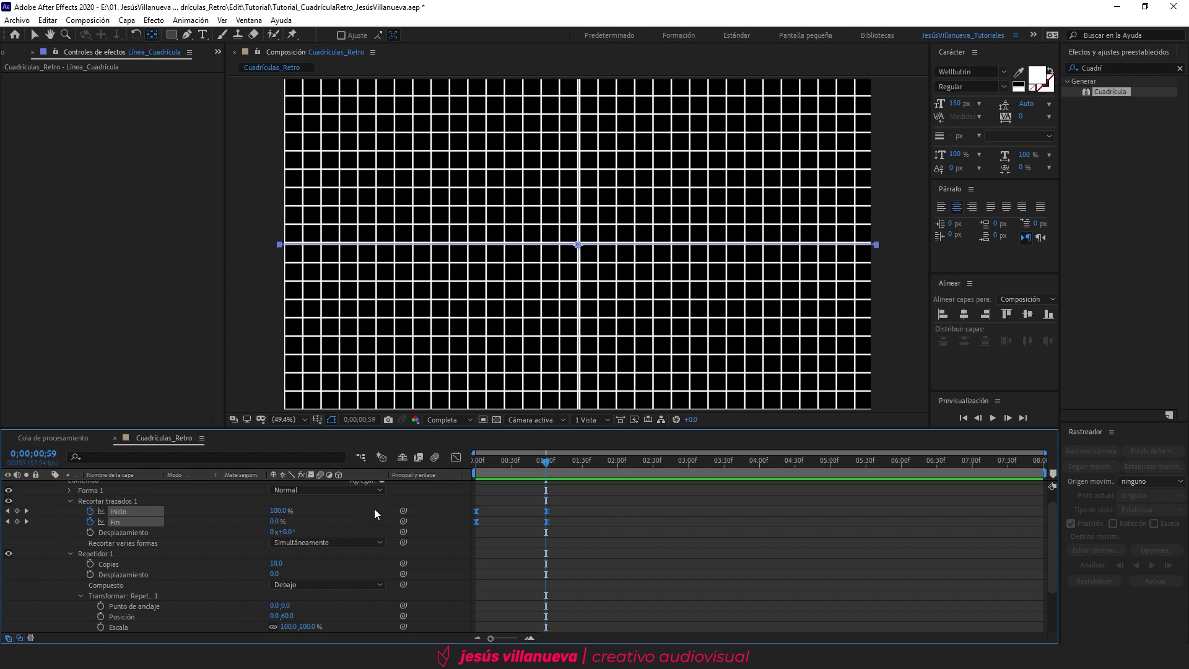
pyautogui.click(477, 464)
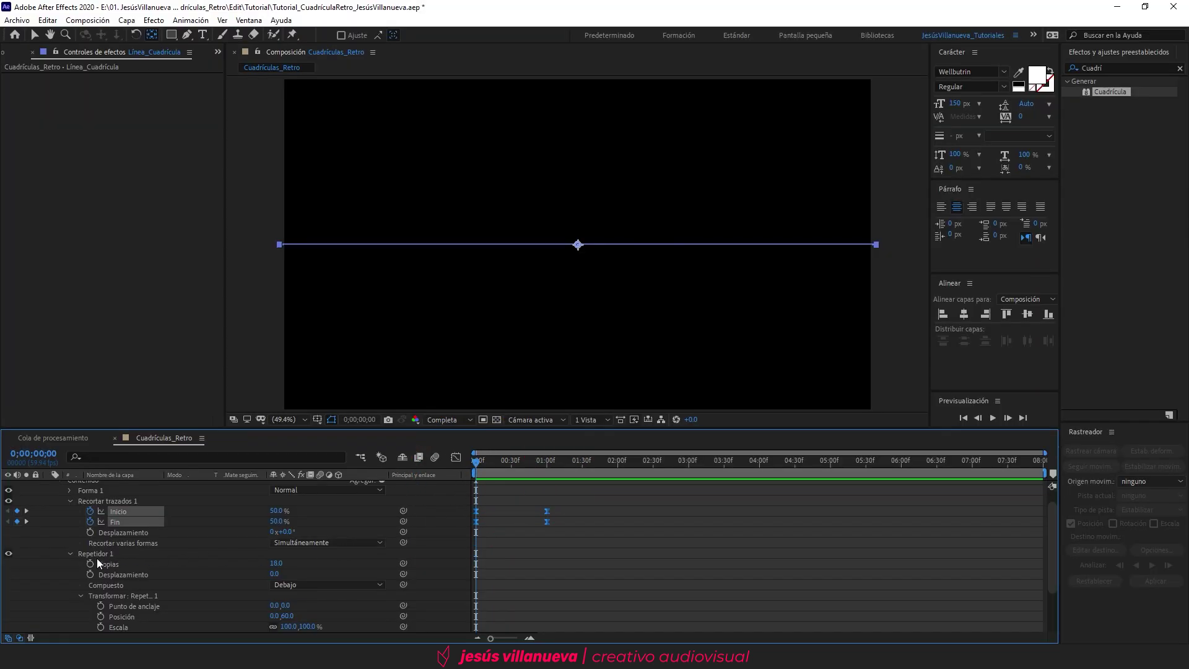
pyautogui.click(89, 564)
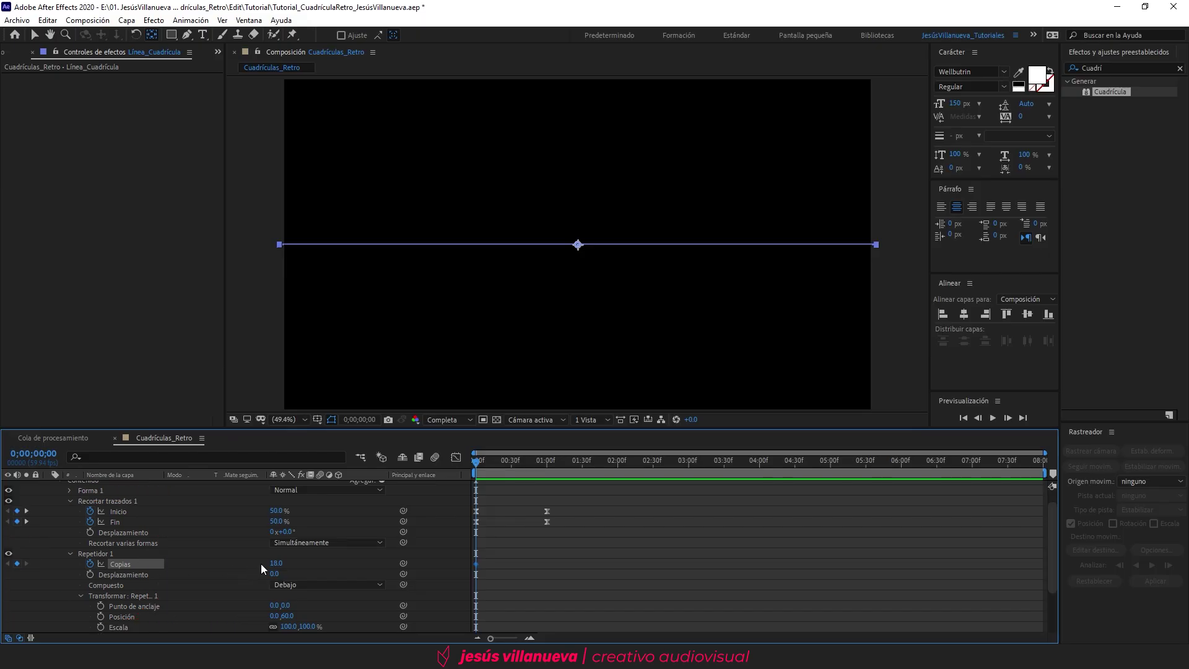
pyautogui.click(275, 563)
pyautogui.write('0')
pyautogui.press('Return')
# Set the Copias of Repetidor 1 to 18 at 1 second and scrub through the animation.
pyautogui.moveTo(532, 466); pyautogui.dragTo(545, 466)
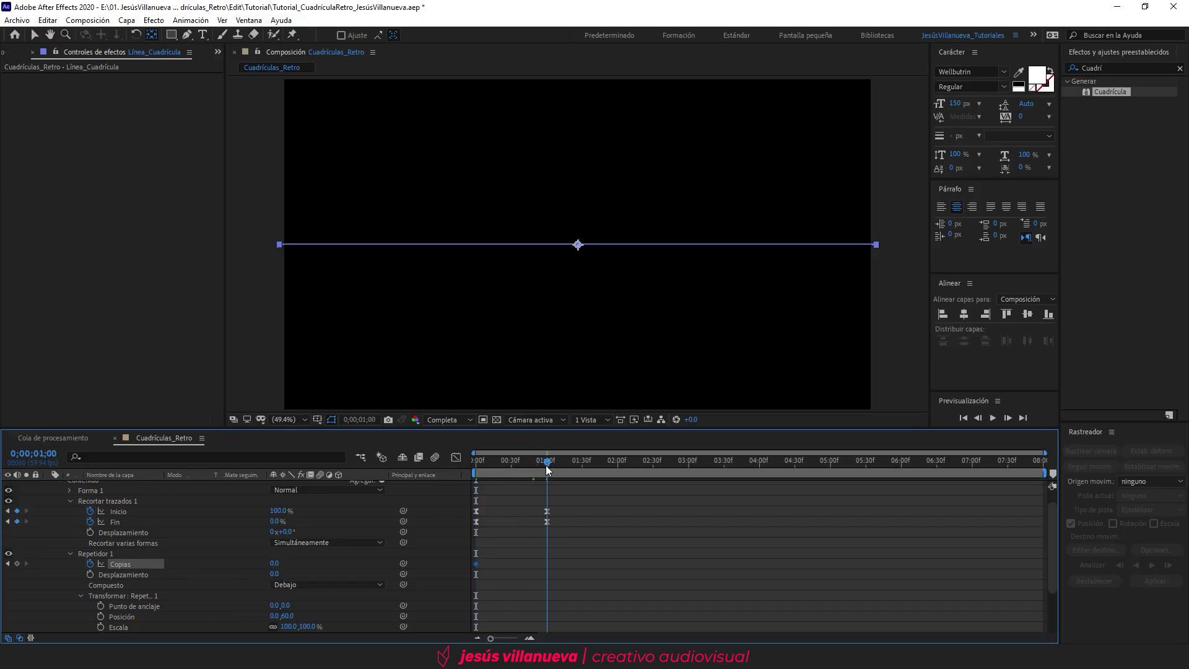
pyautogui.click(276, 563)
pyautogui.write('18')
pyautogui.press('Return')
pyautogui.moveTo(547, 464); pyautogui.dragTo(436, 454)
pyautogui.click(543, 461)
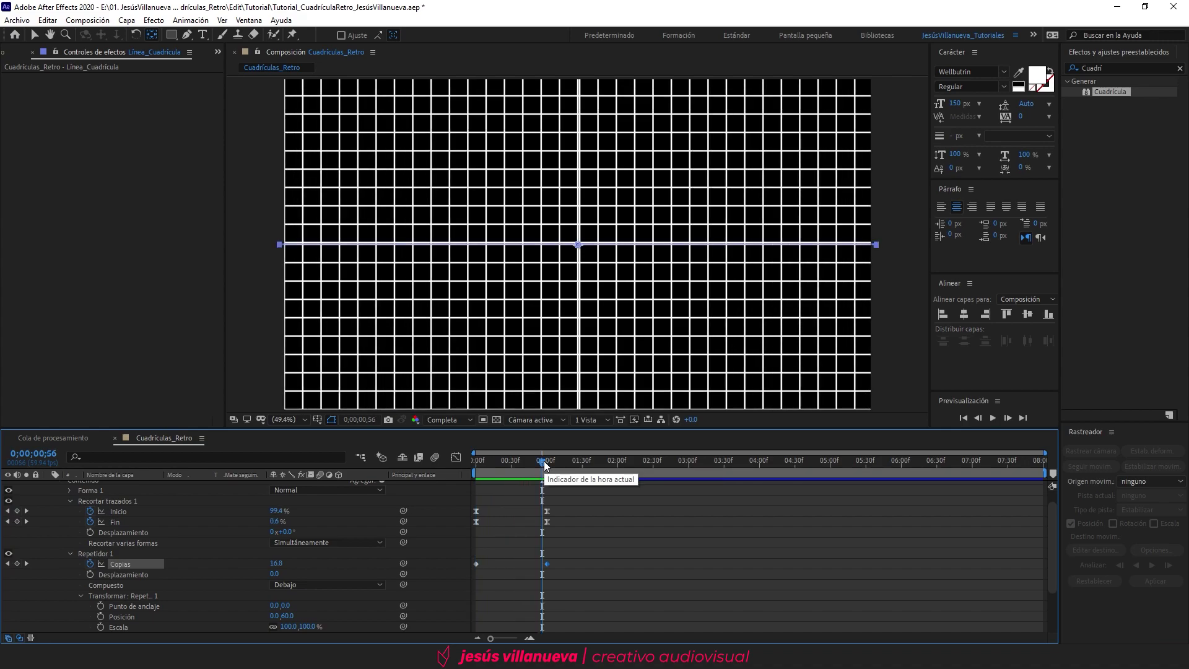
# Keyframe the stroke width of Trazo 1 in Forma 1 at the composition's start with a value of 0.
pyautogui.scroll(1, 189, 552)
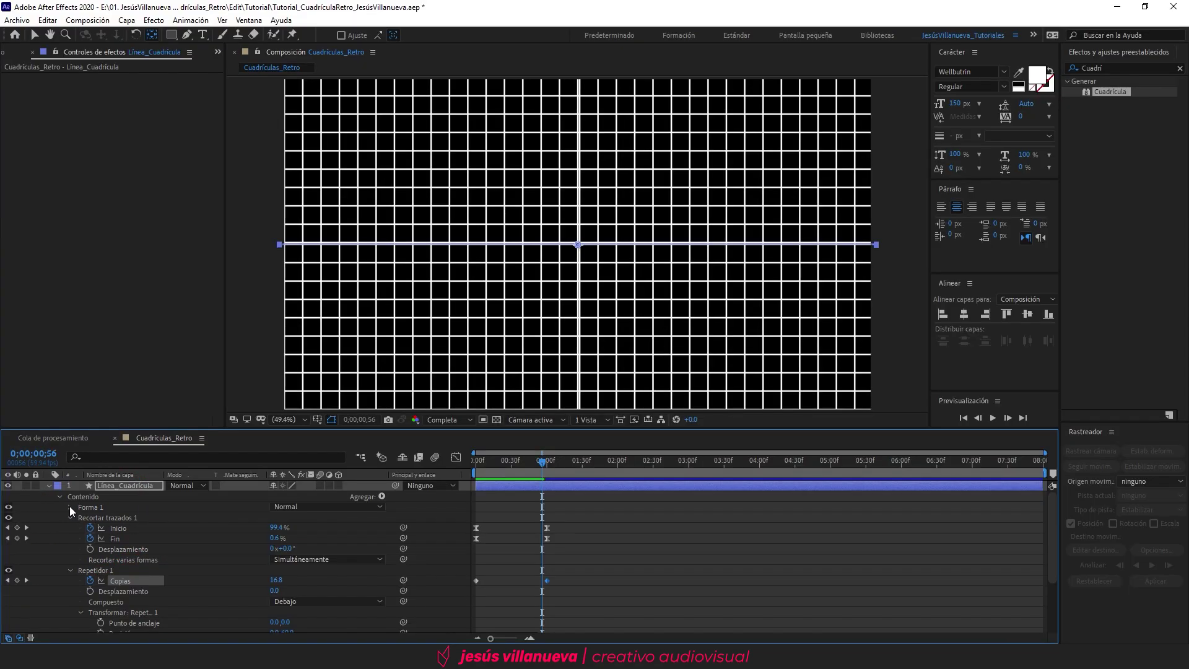
pyautogui.click(70, 508)
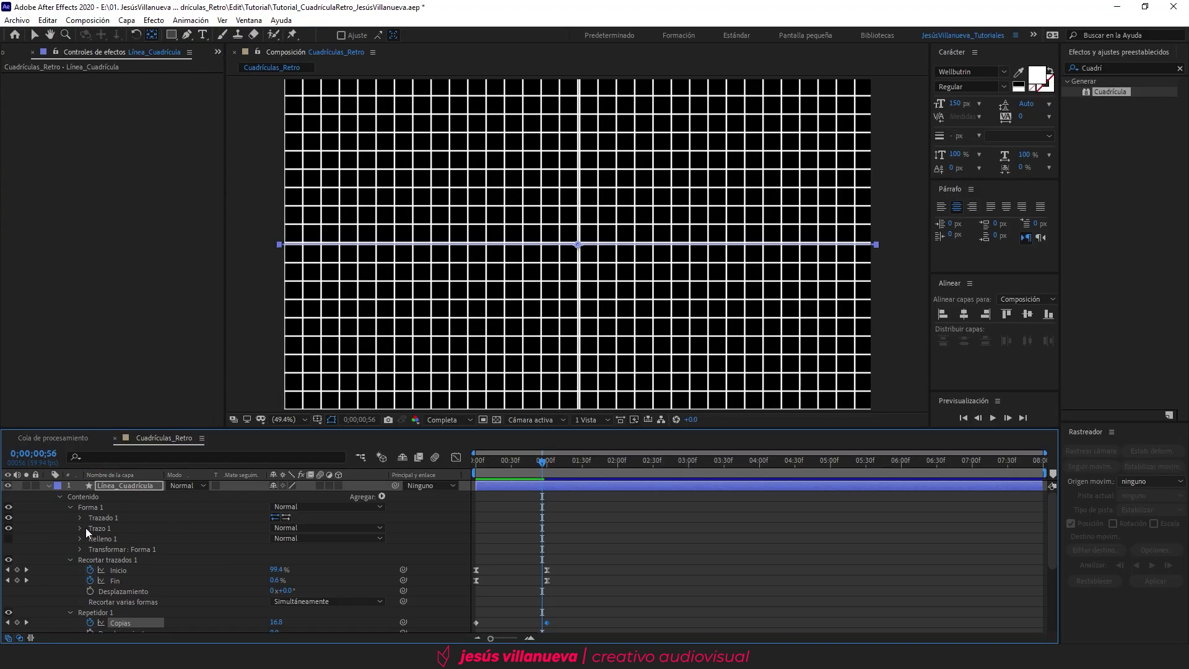
pyautogui.click(80, 528)
pyautogui.moveTo(514, 465); pyautogui.dragTo(474, 472)
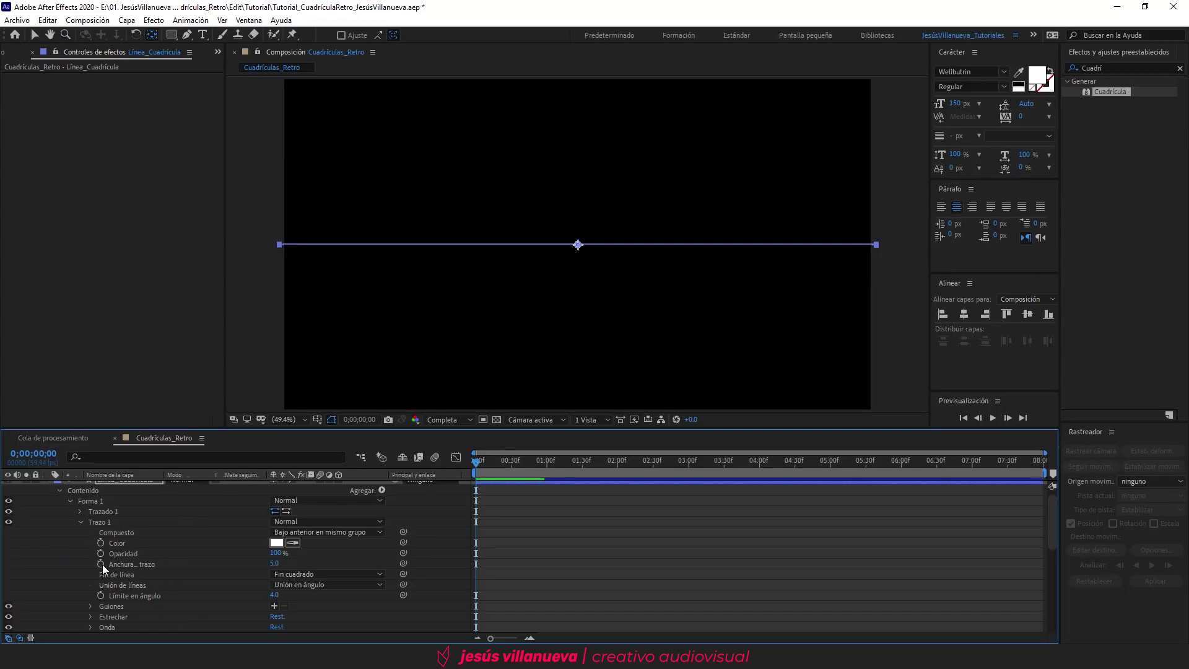
pyautogui.click(101, 563)
pyautogui.click(274, 562)
pyautogui.write('0')
pyautogui.press('Return')
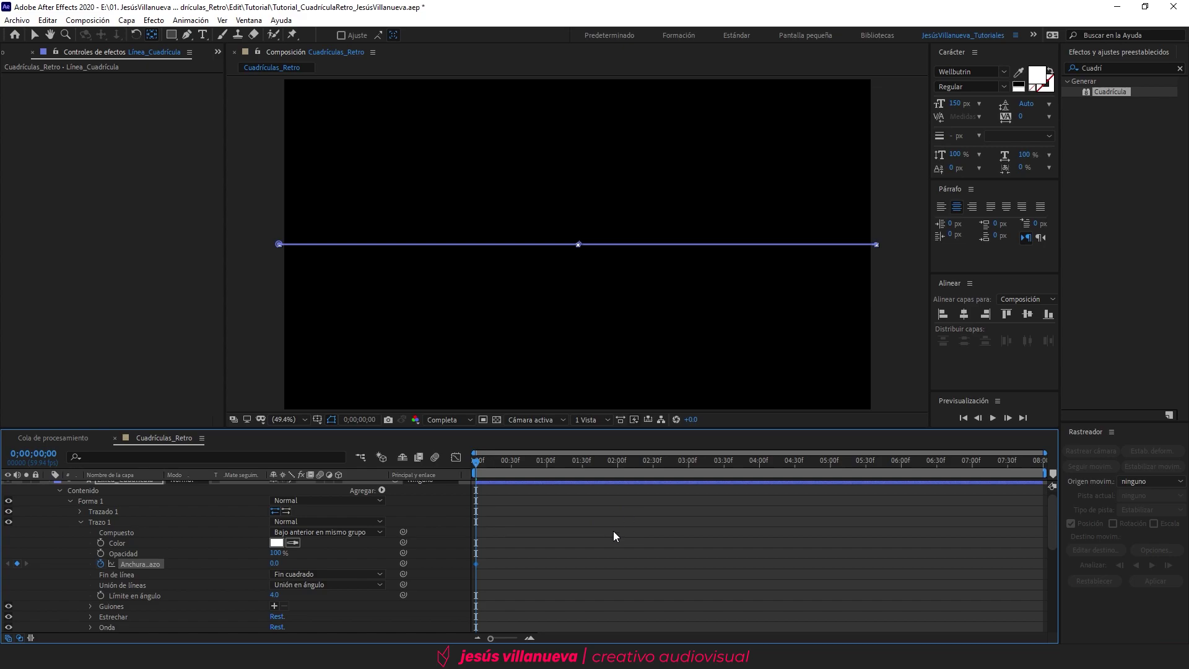
# Set the stroke width of Trazo 1 to 5 at 1 second and return to the composition's start.
pyautogui.scroll(1, 622, 526)
pyautogui.click(534, 465)
pyautogui.moveTo(537, 467); pyautogui.dragTo(547, 469)
pyautogui.scroll(-4, 545, 497)
pyautogui.scroll(4, 301, 538)
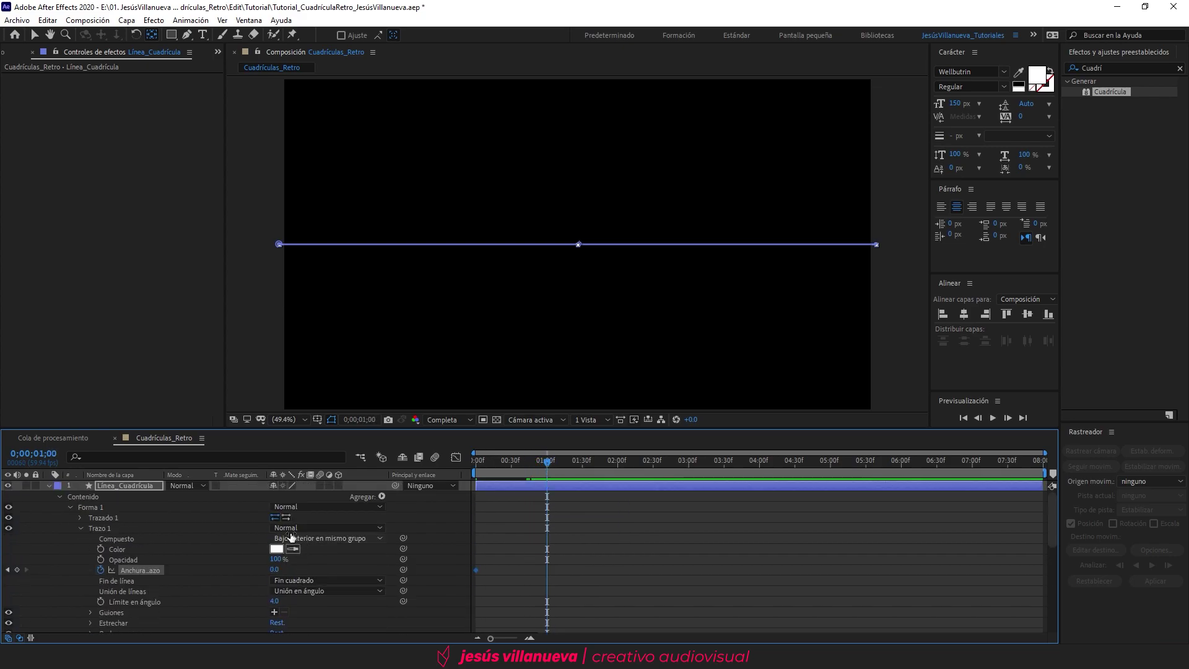
pyautogui.click(274, 569)
pyautogui.write('5')
pyautogui.press('Return')
pyautogui.press('Home')
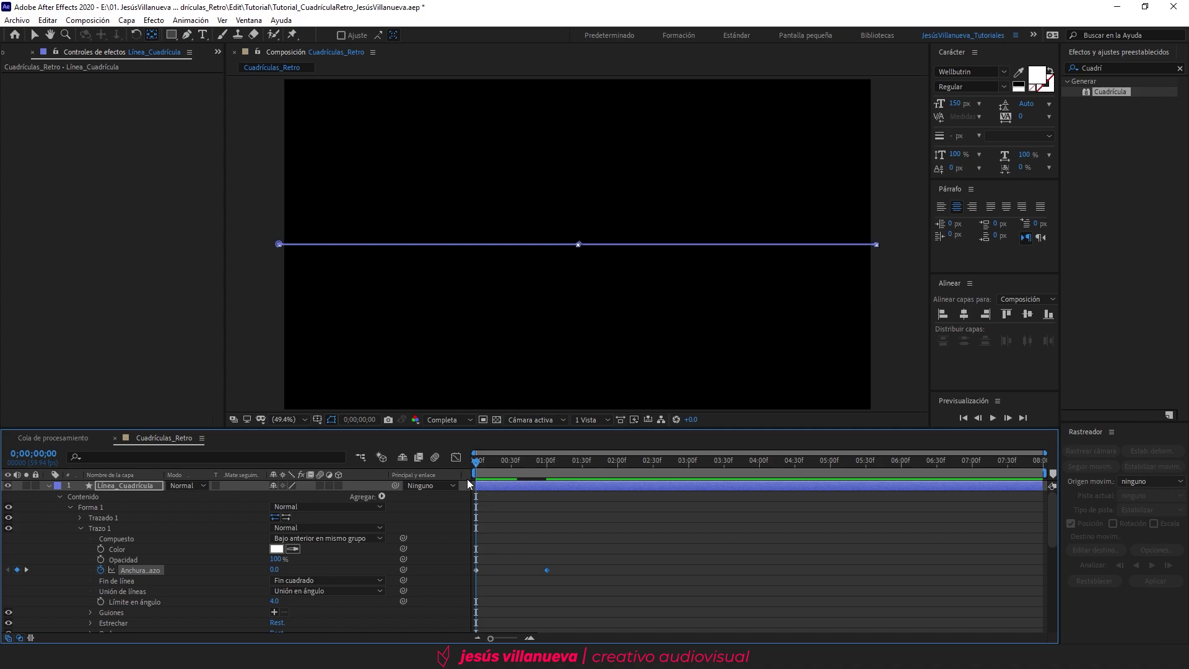
# Preview the grid animation and apply Easy Ease to both stroke width keyframes.
pyautogui.press('space')
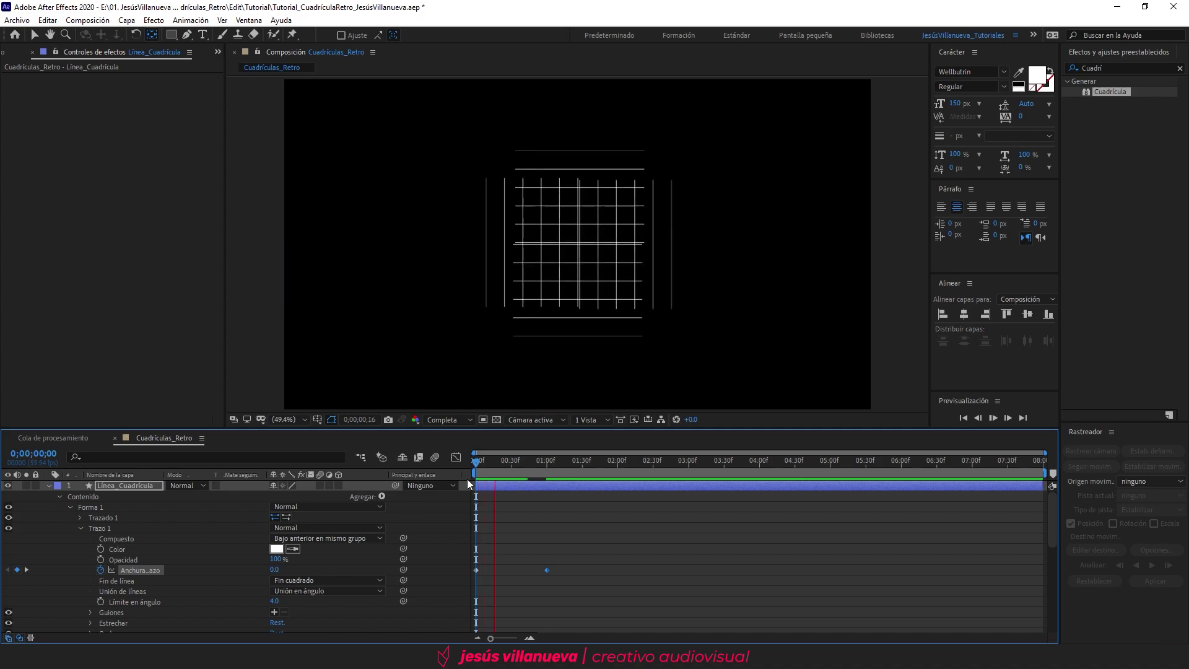
pyautogui.press('space')
pyautogui.moveTo(610, 561); pyautogui.dragTo(471, 580)
pyautogui.press('F9')
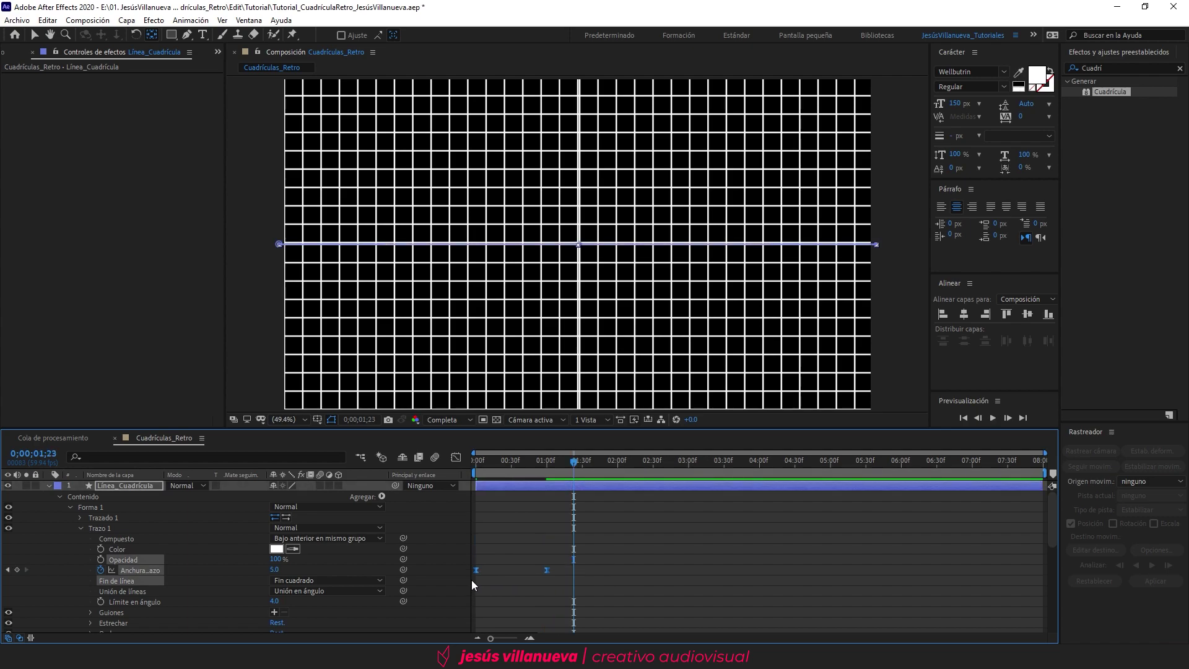
# Try enlarging the Línea_Cuadrícula layer's Escala to 159% and undo the scaling.
pyautogui.click(140, 486)
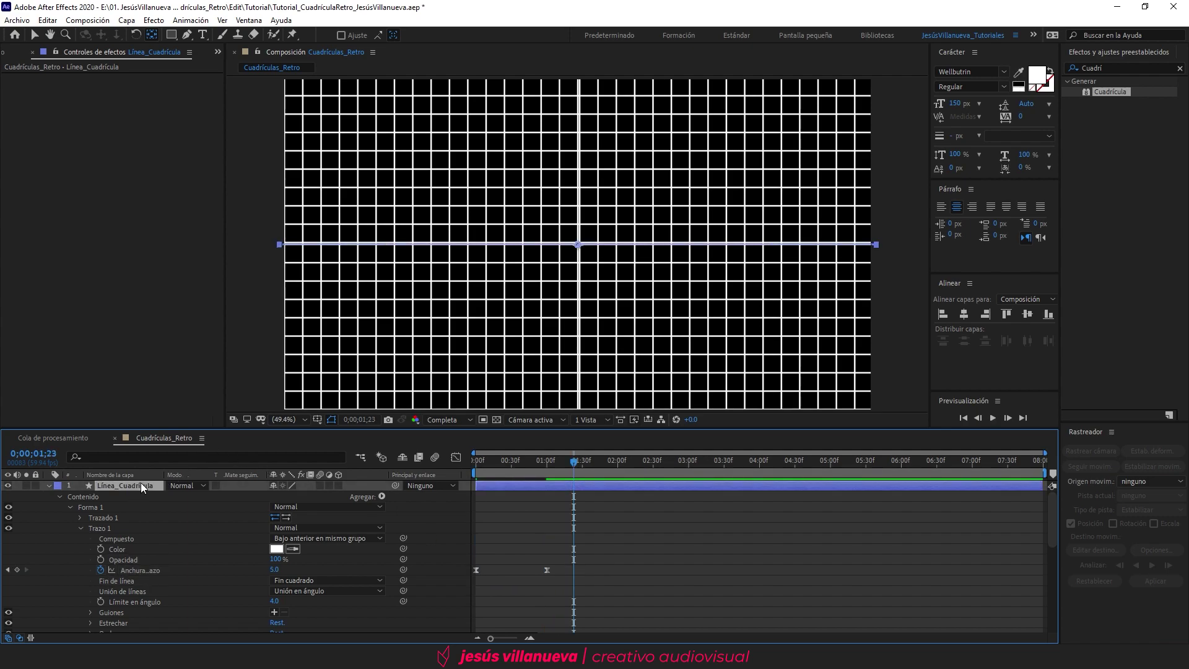
pyautogui.press('s')
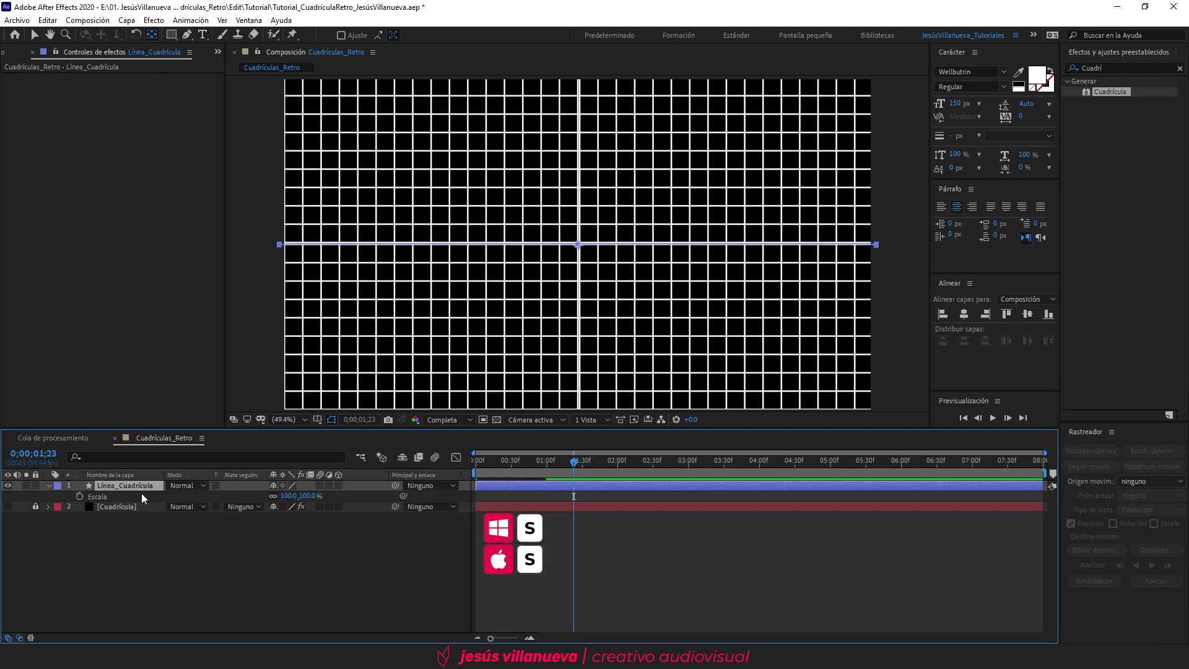
pyautogui.click(100, 496)
pyautogui.moveTo(287, 495); pyautogui.dragTo(322, 496)
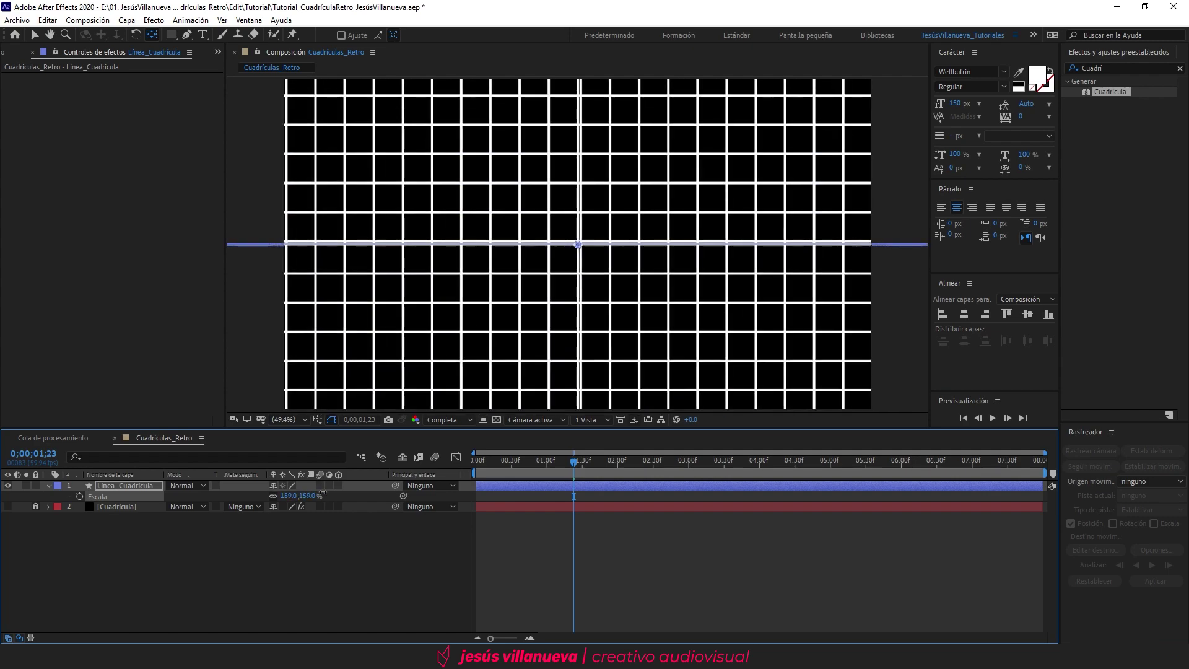
pyautogui.hotkey('ctrl', 'z')
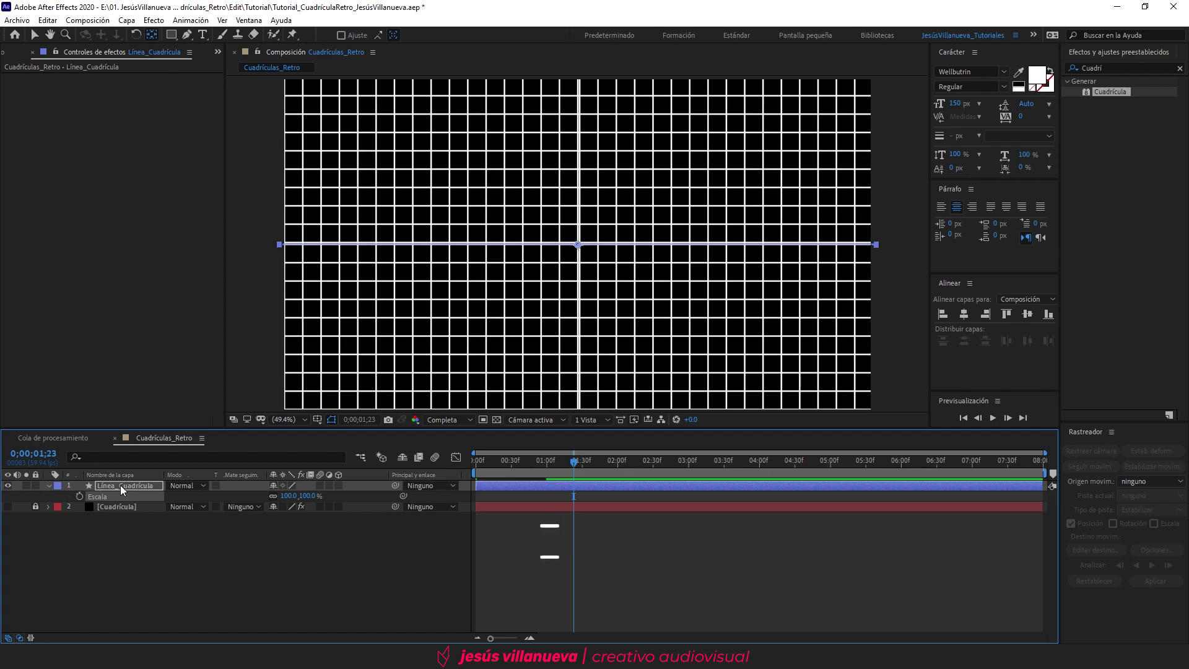
# Add a Rotación keyframe to Línea_Cuadrícula at the composition's start.
pyautogui.press('r')
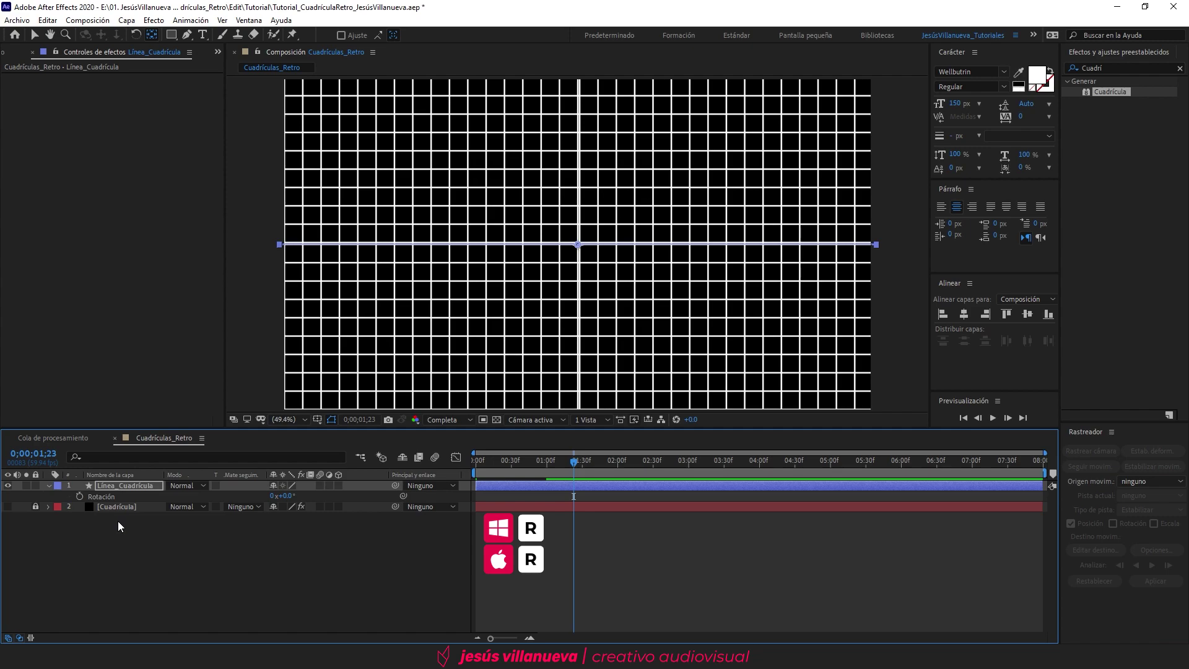
pyautogui.press('Home')
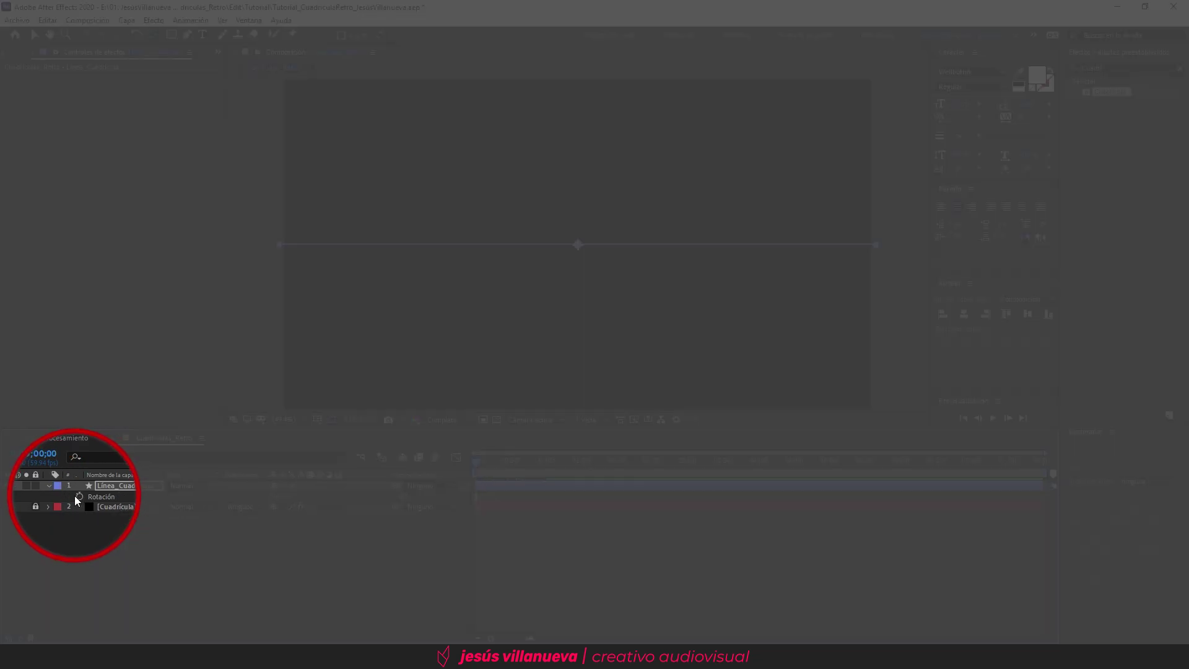
pyautogui.click(77, 496)
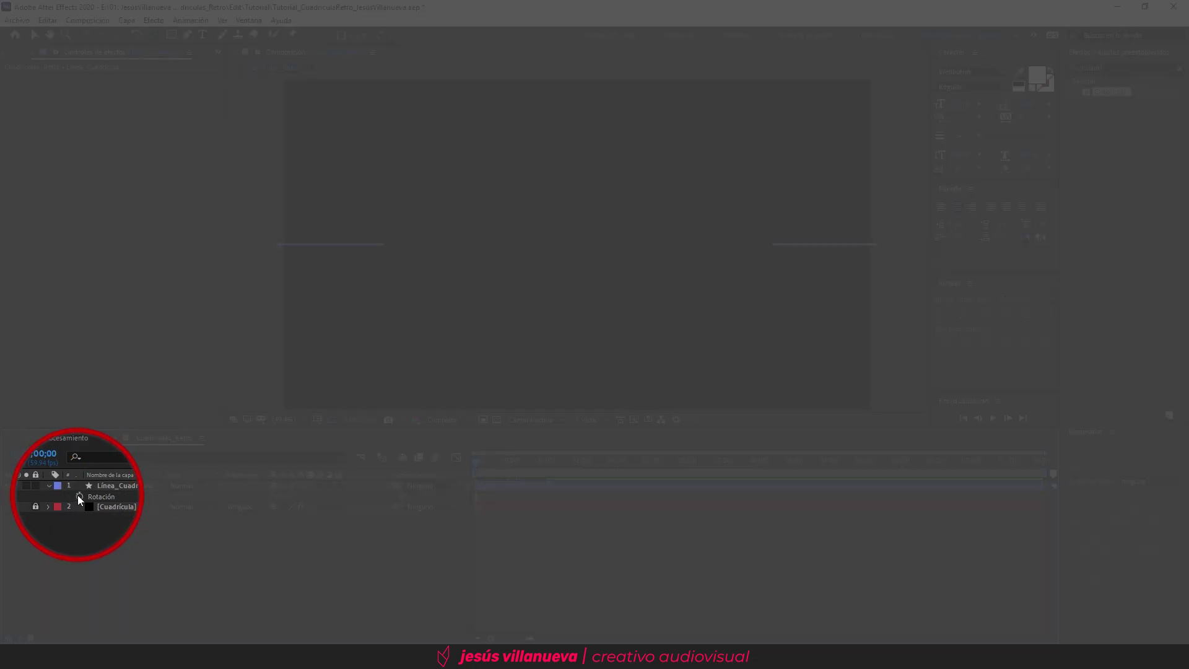
# Set the Rotación of Línea_Cuadrícula to 90° at about 3 seconds and select its rotation keyframes.
pyautogui.moveTo(605, 466); pyautogui.dragTo(689, 471)
pyautogui.click(286, 495)
pyautogui.write('90')
pyautogui.press('Return')
pyautogui.press('Home')
pyautogui.moveTo(705, 493); pyautogui.dragTo(451, 501)
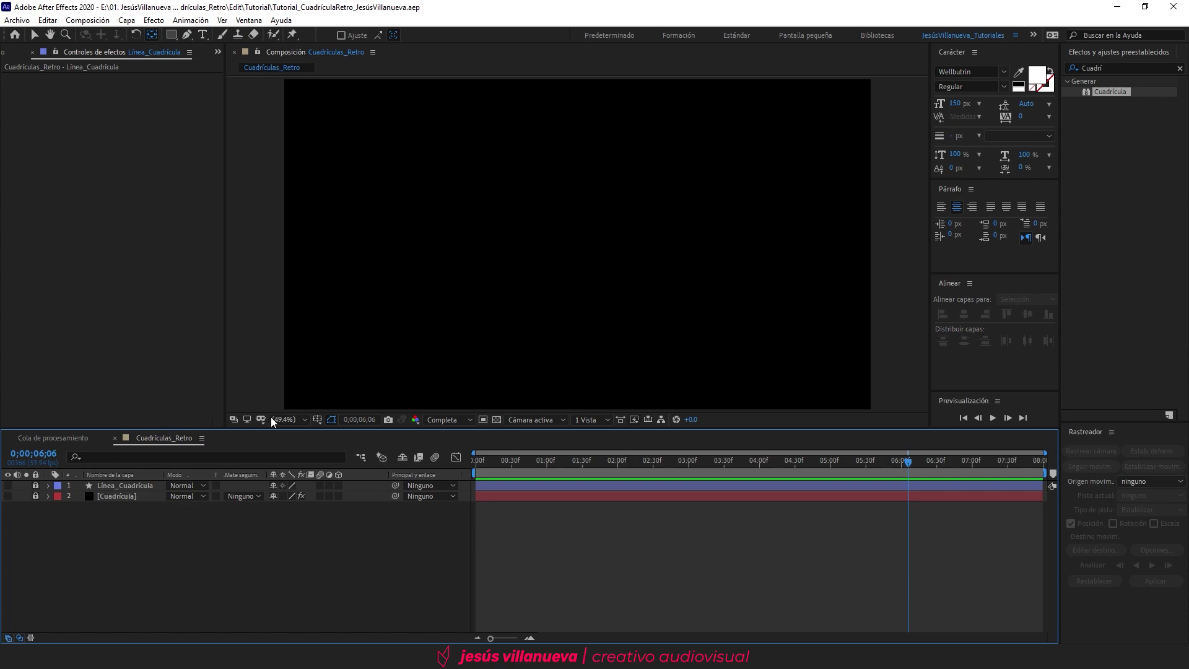
# Show the title/action safe margins and draw a centred vertical line between the upper and lower action-safe marks with the Pen tool.
pyautogui.click(317, 419)
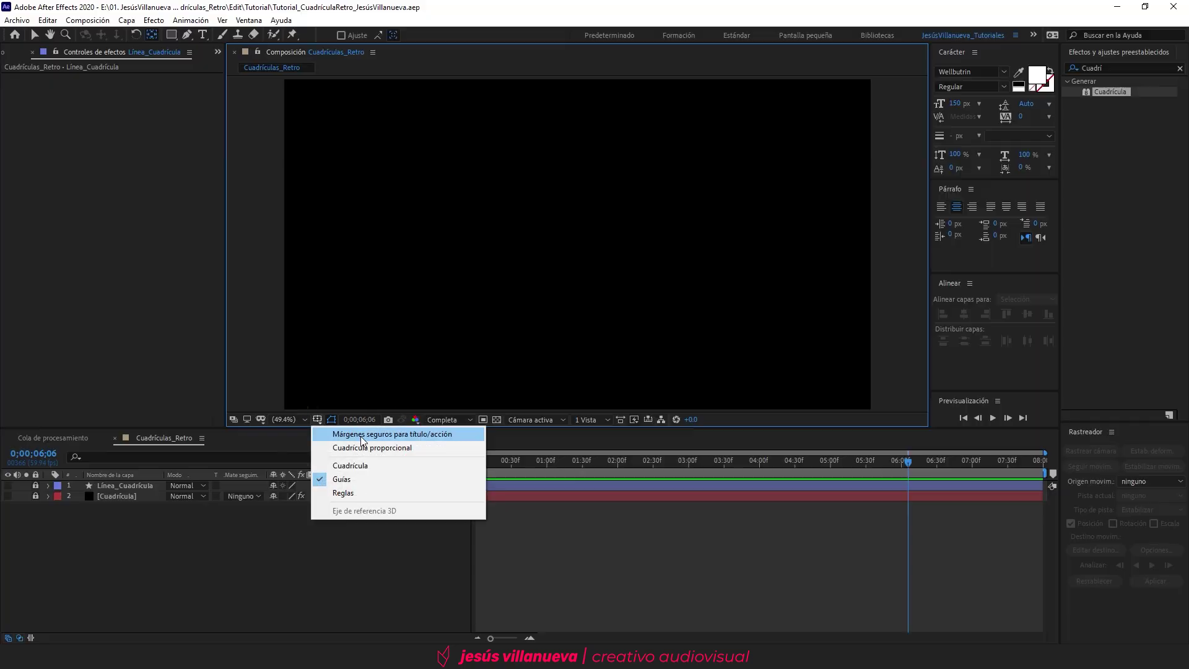
pyautogui.click(360, 435)
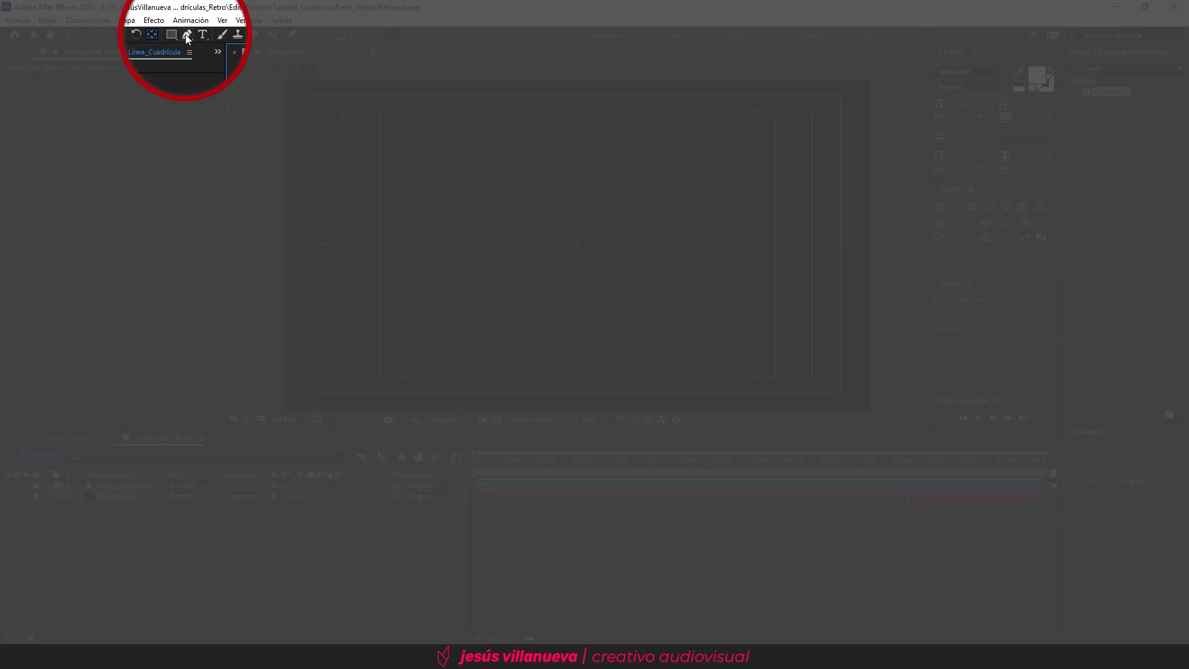
pyautogui.click(187, 35)
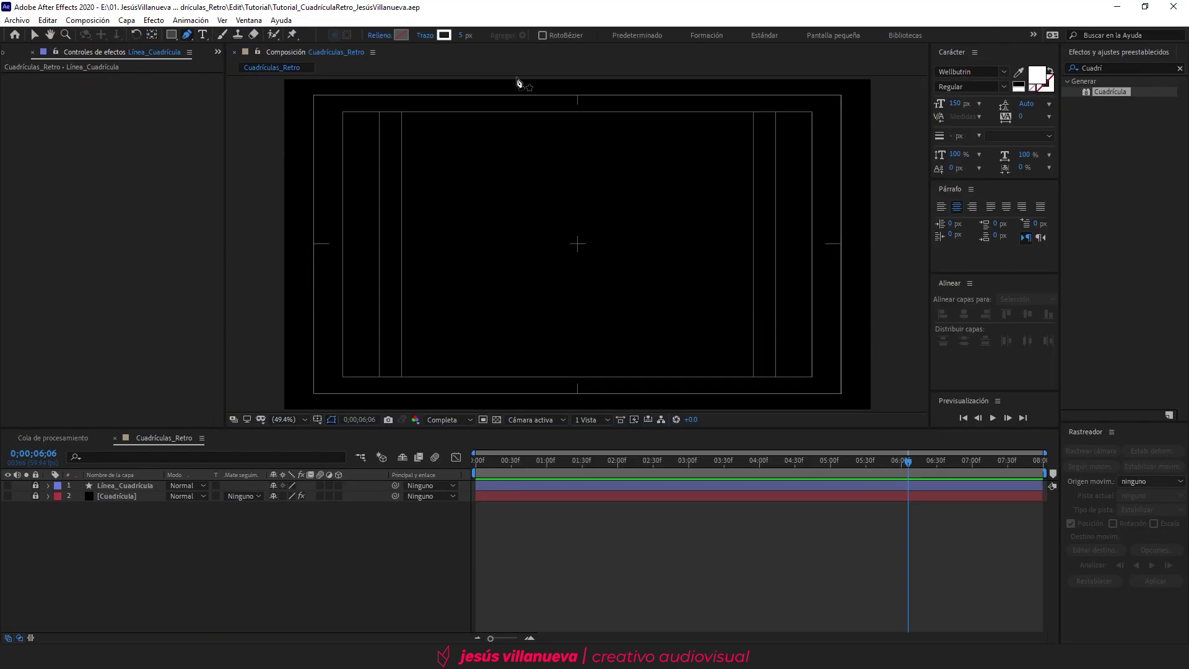
pyautogui.click(577, 95)
pyautogui.click(577, 394)
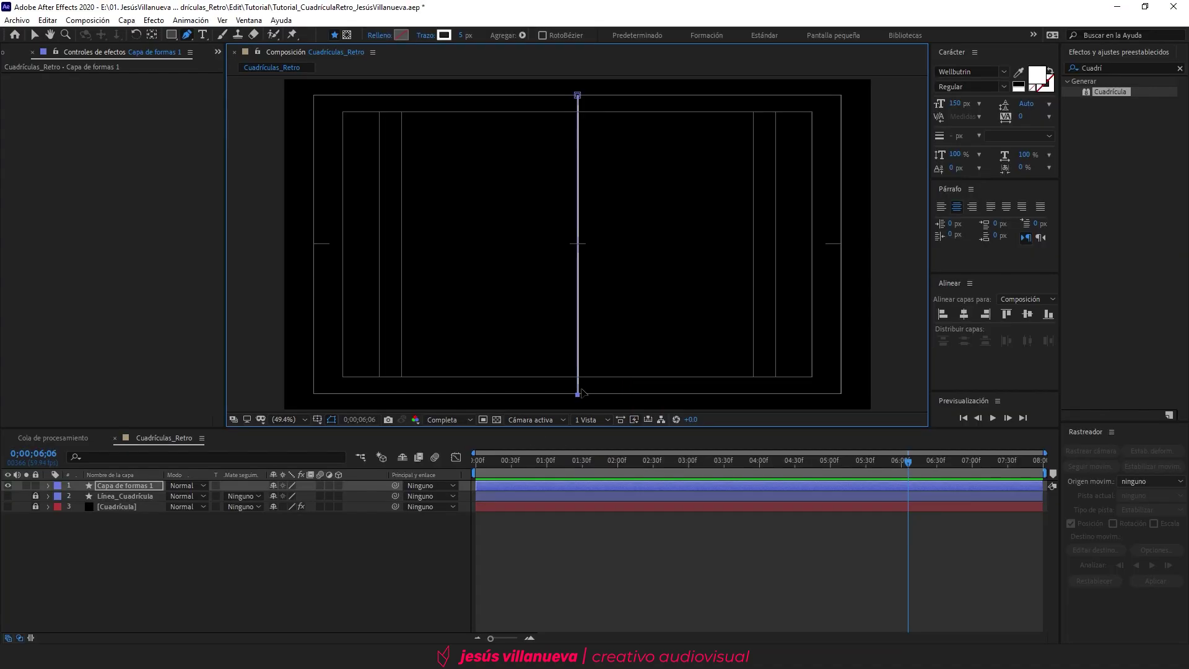
# Centre the anchor point of the new line layer and align the layer to the centre of the composition.
pyautogui.press('v')
pyautogui.click(140, 485)
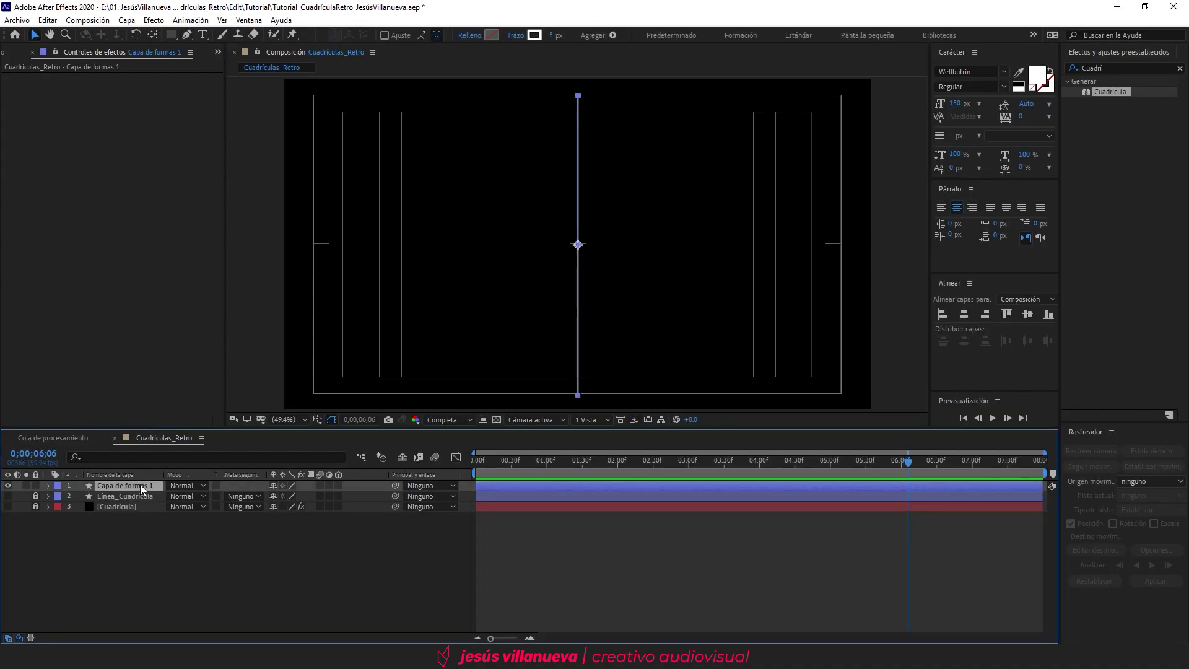
pyautogui.hotkey('ctrl', 'alt', 'Home')
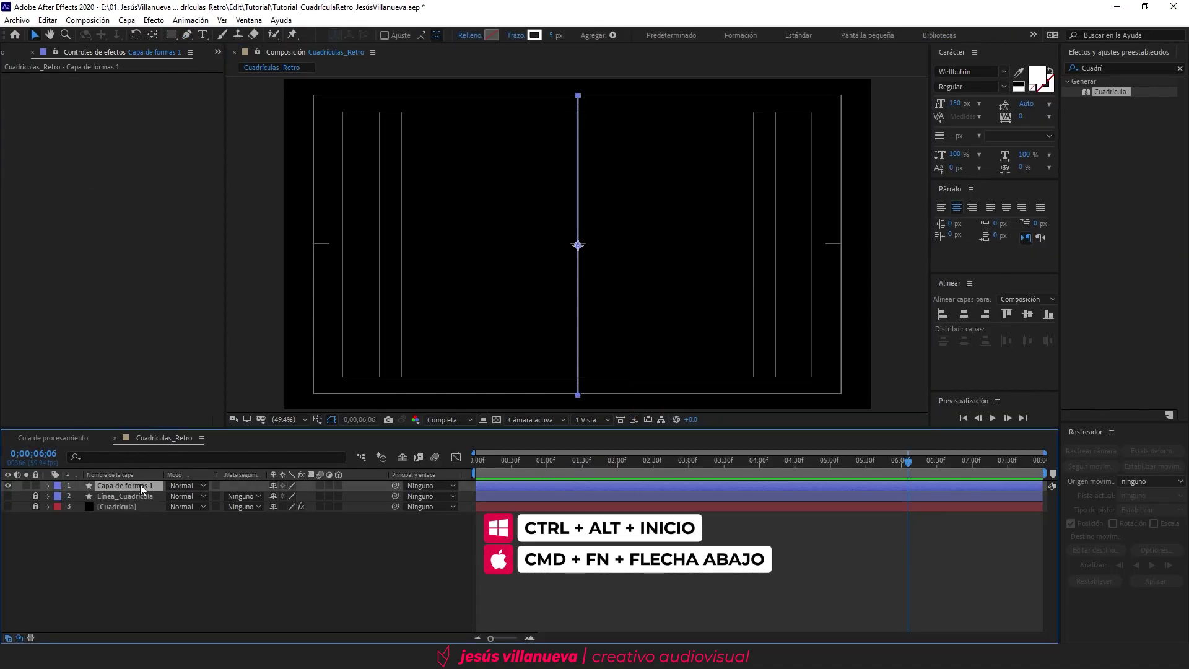
pyautogui.click(152, 36)
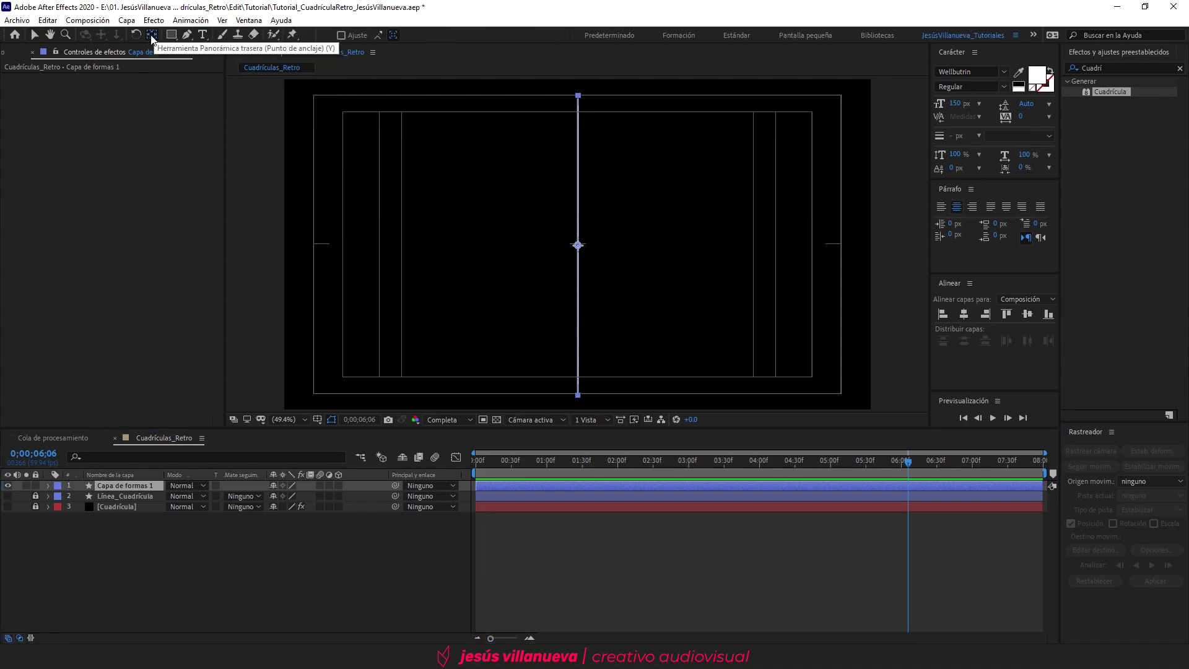
pyautogui.click(1027, 313)
pyautogui.click(1027, 314)
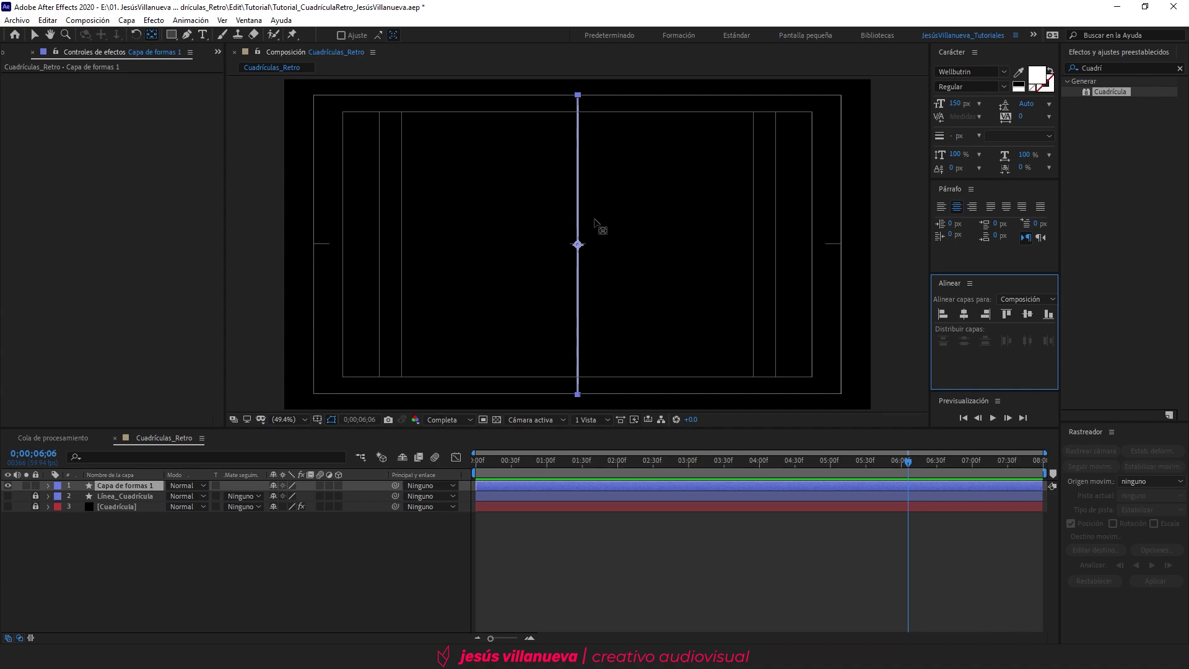
# Make the new shape layer 3D and rename it Línea_Túnel_Abajo.
pyautogui.click(339, 486)
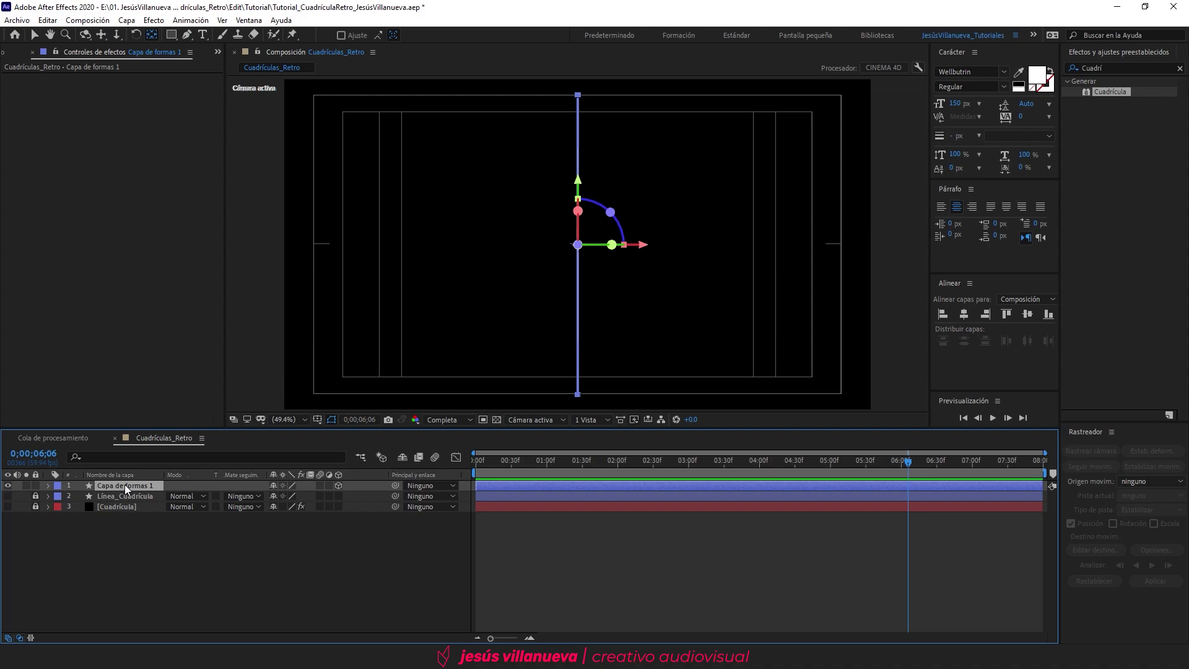
pyautogui.press('Return')
pyautogui.write('Línea_Túnel_Abajo')
pyautogui.press('Return')
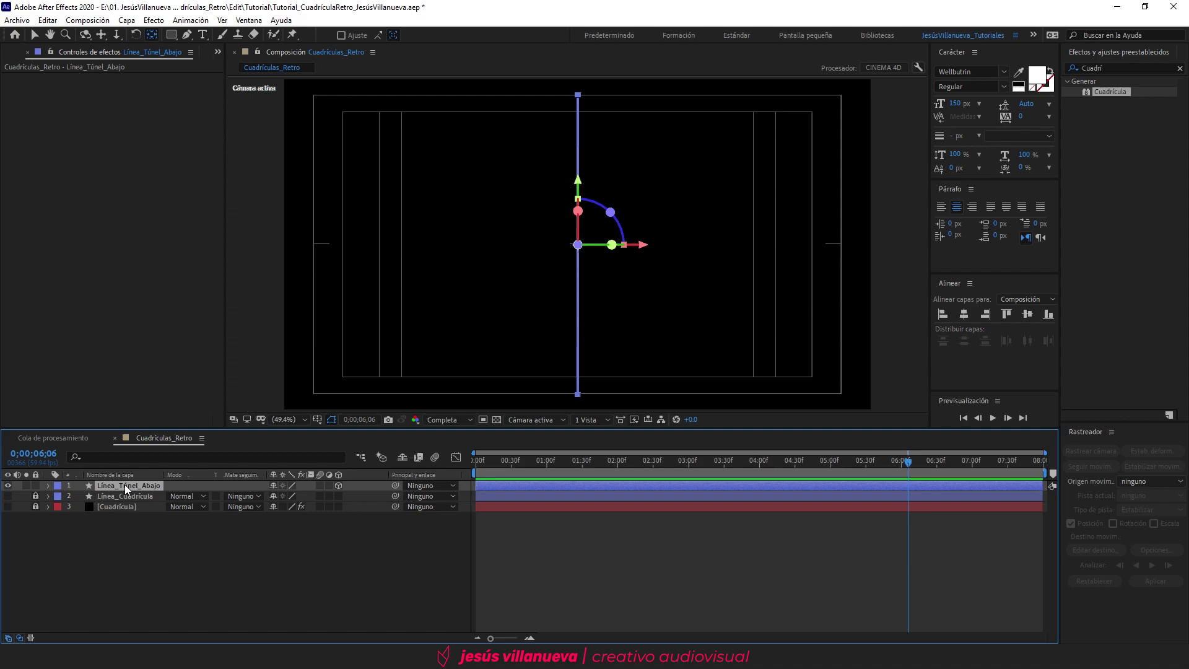
# Set the Rotación X of Línea_Túnel_Abajo to -90° and deselect the layer.
pyautogui.press('r')
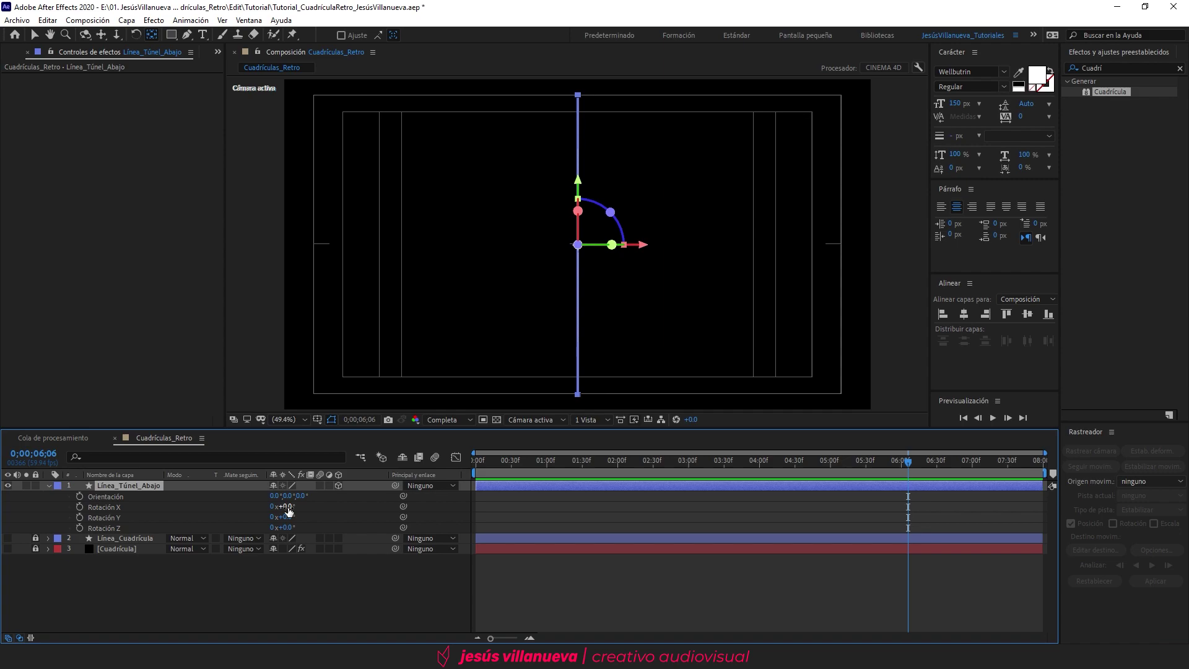
pyautogui.click(286, 506)
pyautogui.write('-90')
pyautogui.press('Return')
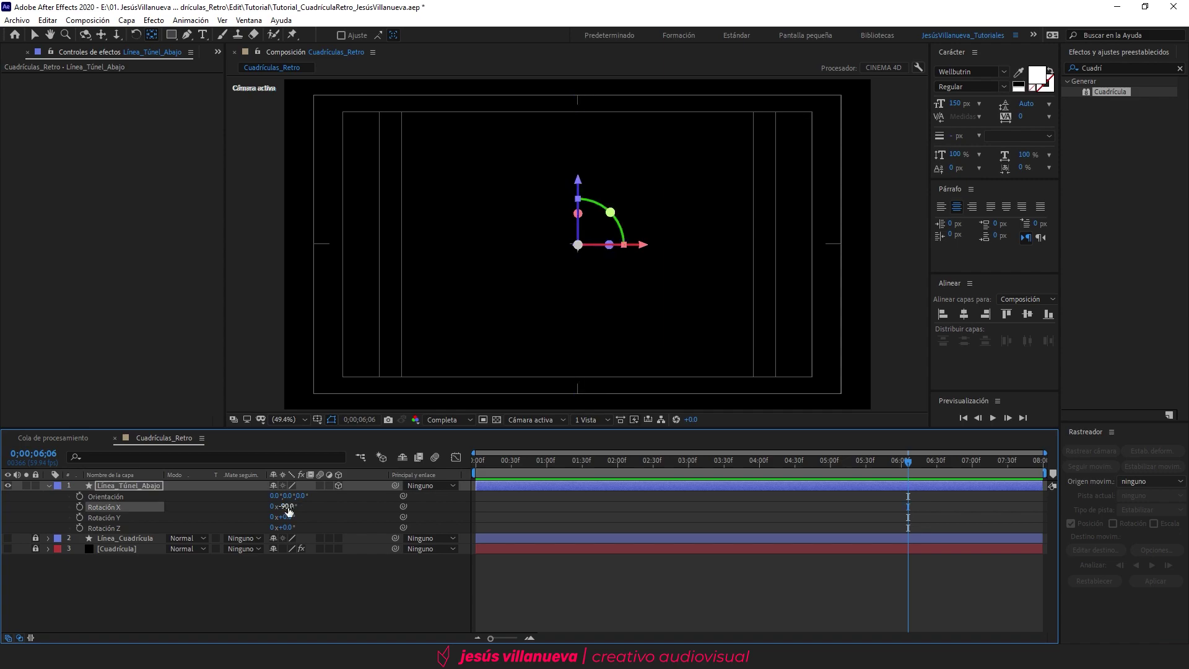
pyautogui.click(318, 574)
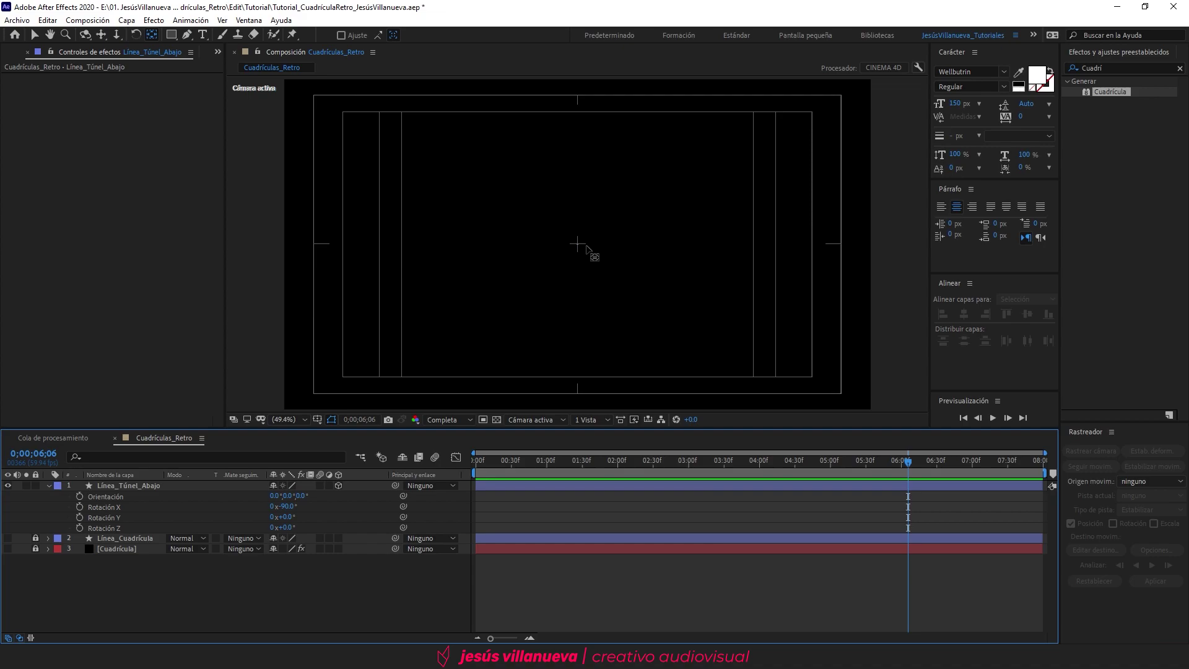
# Set the Y value of Línea_Túnel_Abajo's Posición to 980.
pyautogui.click(120, 485)
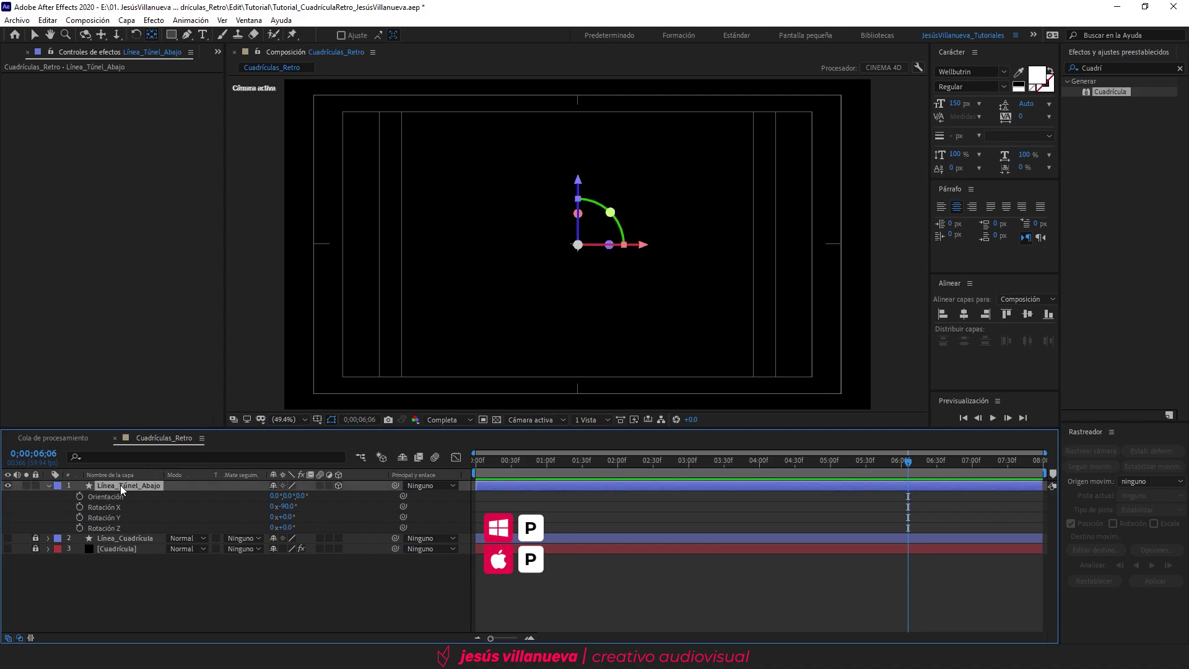
pyautogui.press('p')
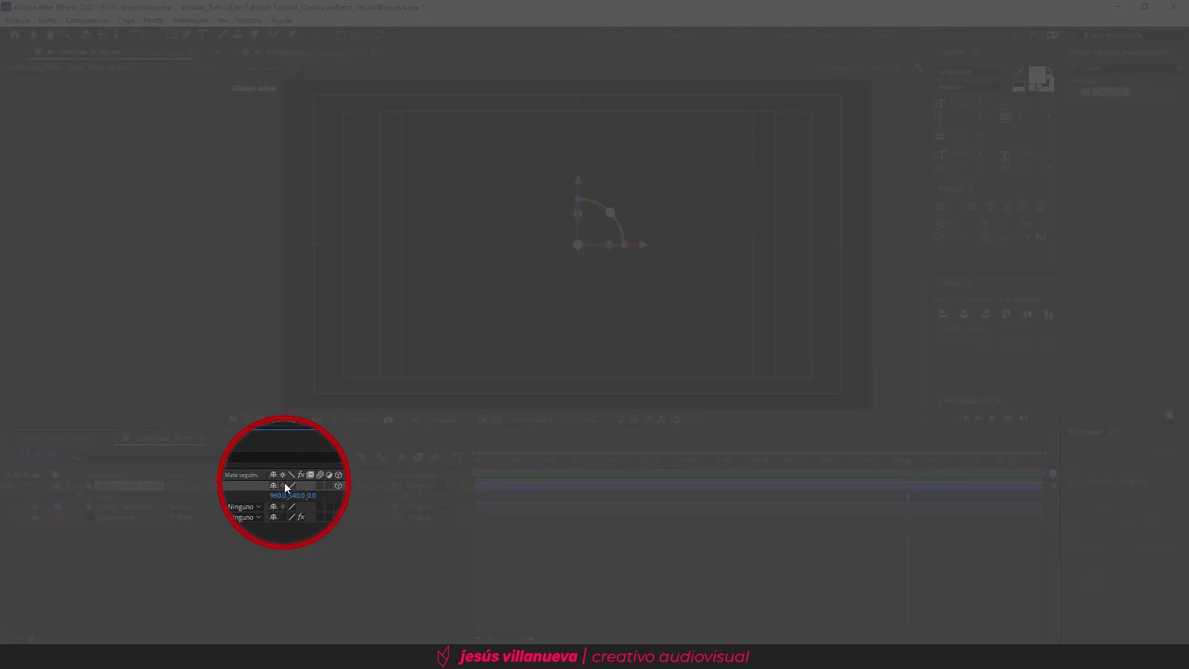
pyautogui.click(295, 495)
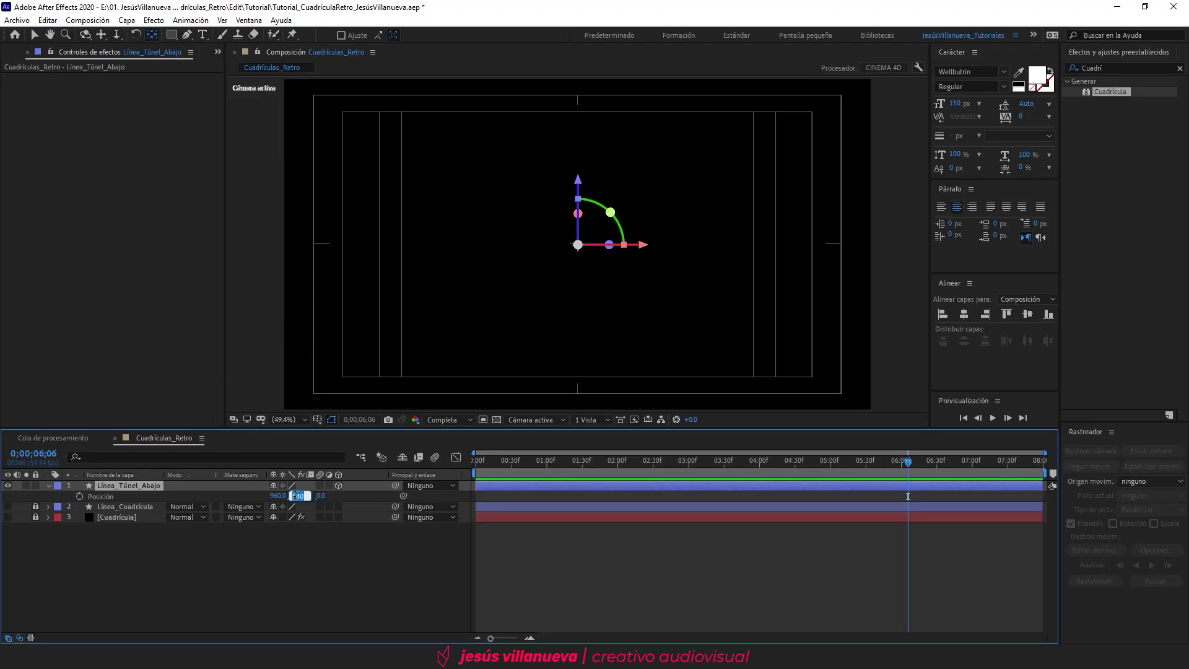
pyautogui.write('980')
pyautogui.press('Return')
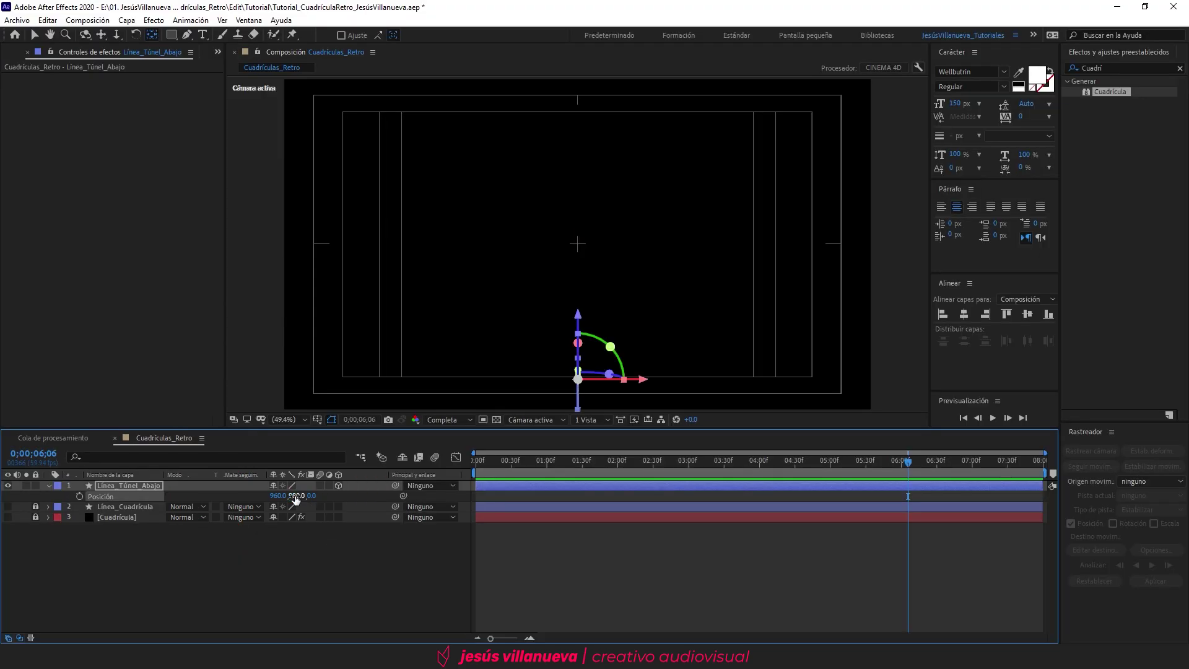
# Examine the tunnel line up close near the frame's lower edge, fit the composition back in view and collapse the layer's properties.
pyautogui.click(600, 324)
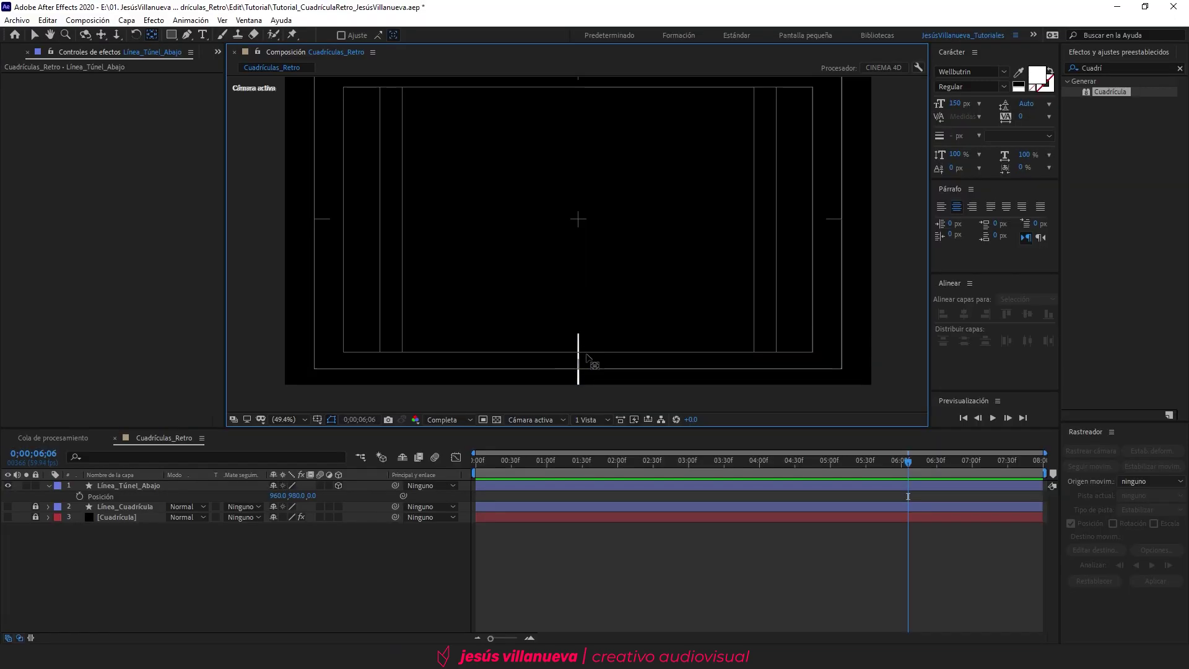
pyautogui.scroll(4, 598, 310)
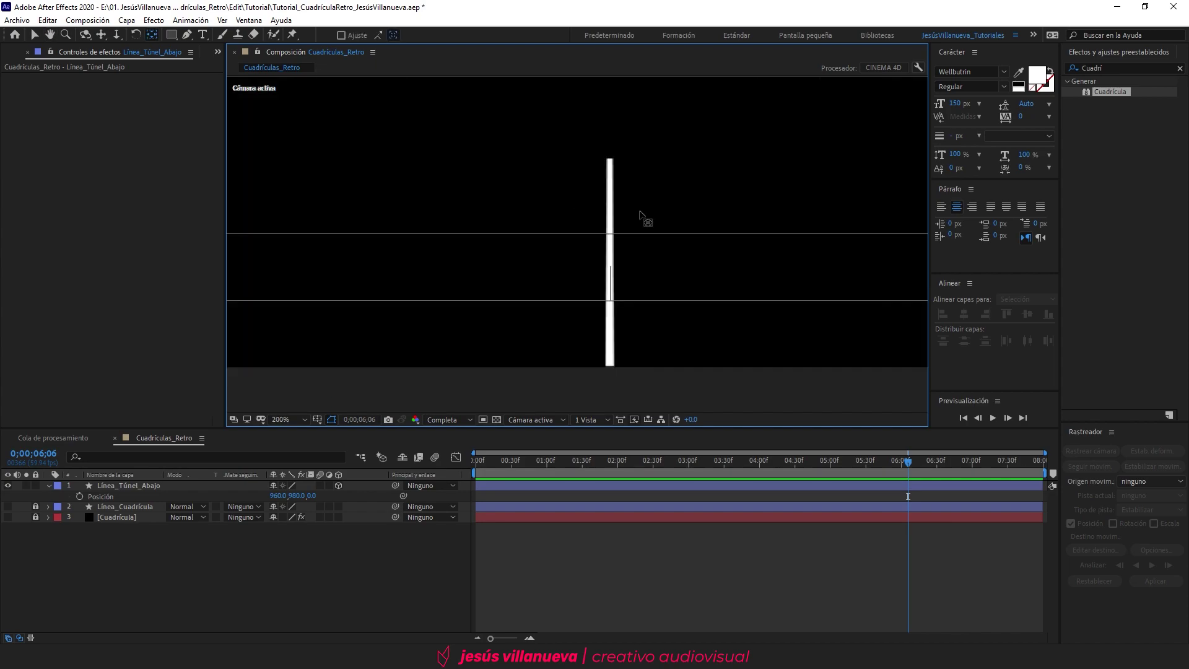
pyautogui.click(298, 496)
pyautogui.moveTo(299, 498)
pyautogui.mouseDown()
pyautogui.moveTo(286, 498)
pyautogui.moveTo(296, 498)
pyautogui.mouseUp()
pyautogui.click(619, 377)
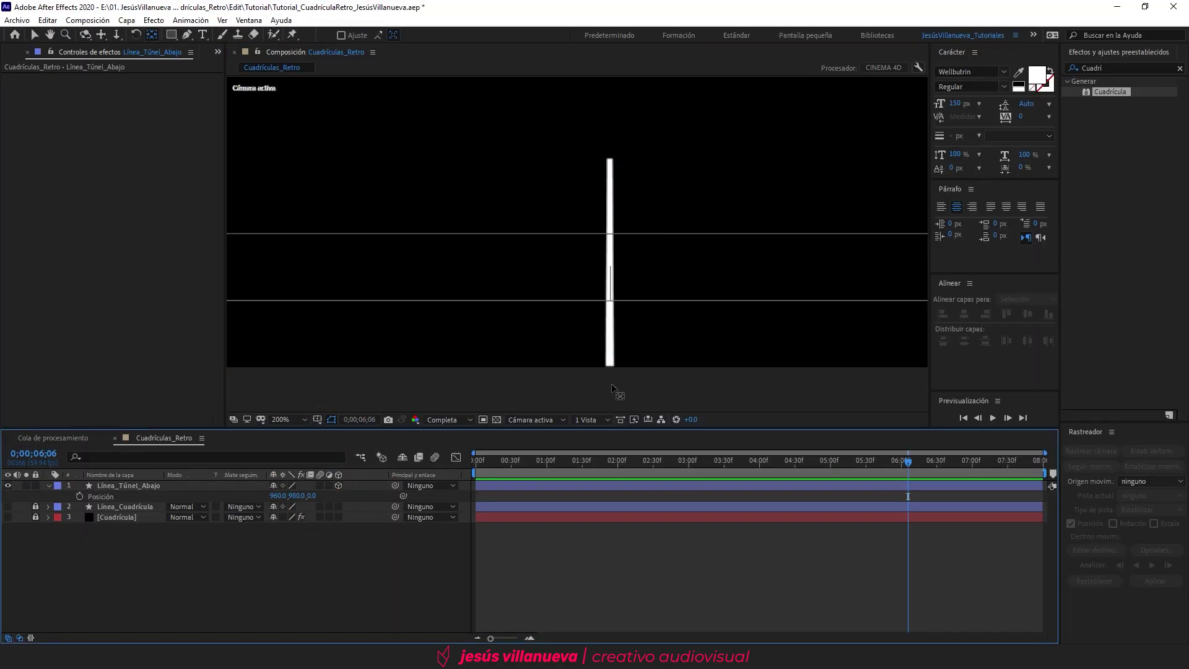
pyautogui.click(279, 420)
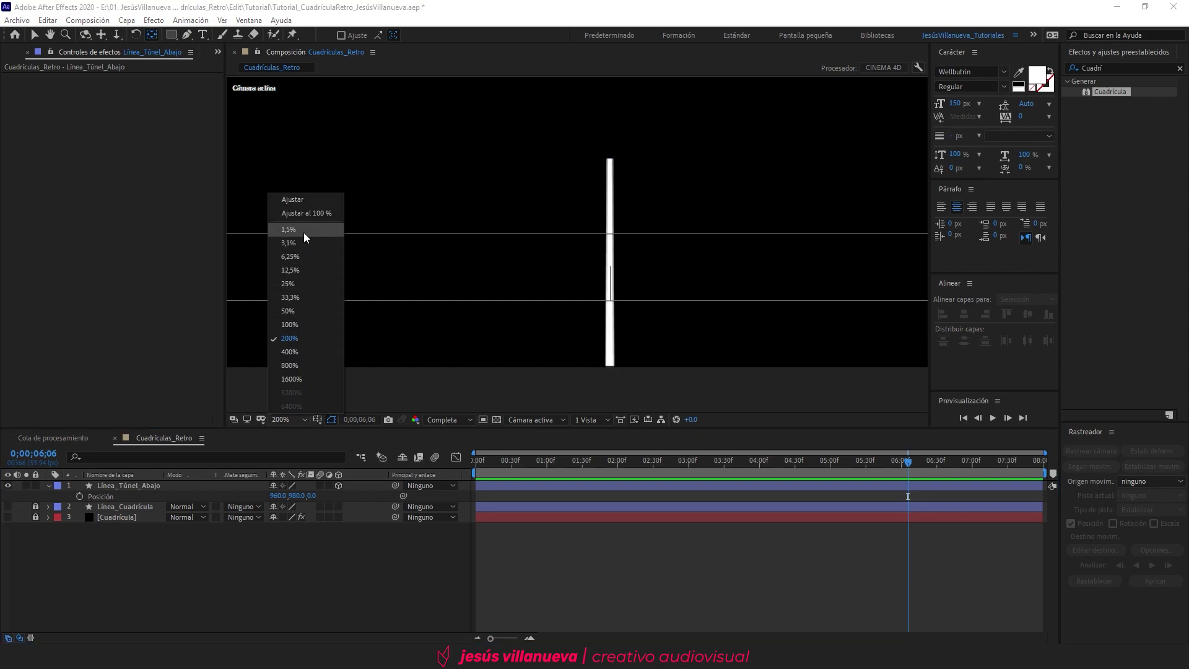
pyautogui.click(301, 200)
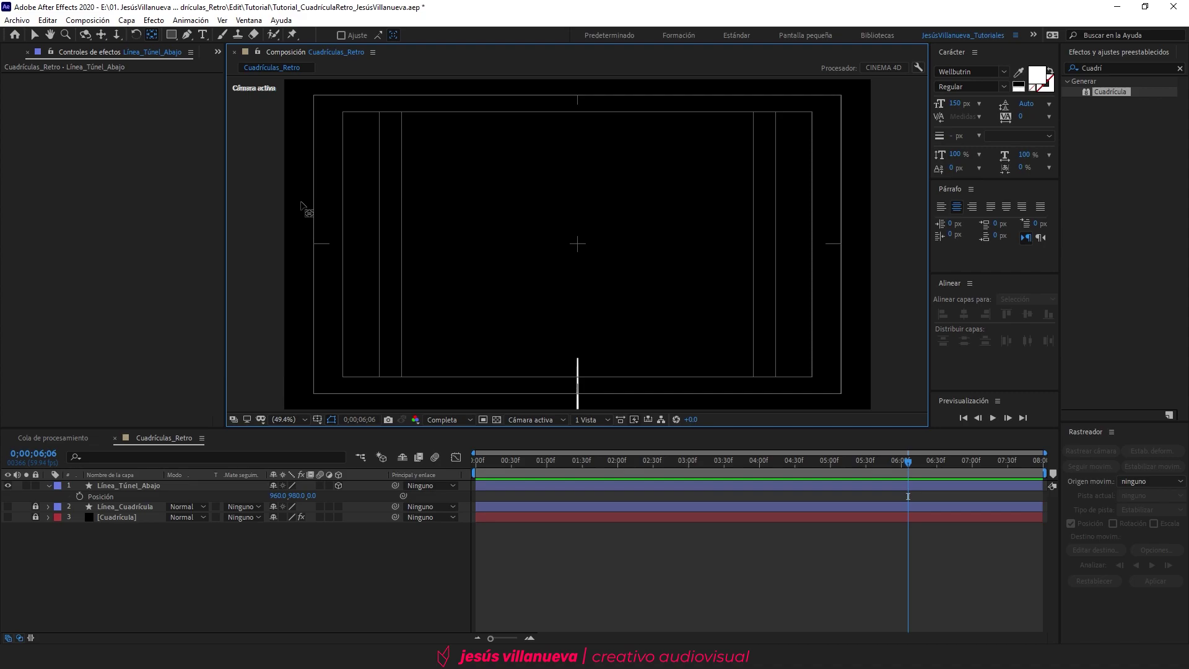
pyautogui.click(49, 486)
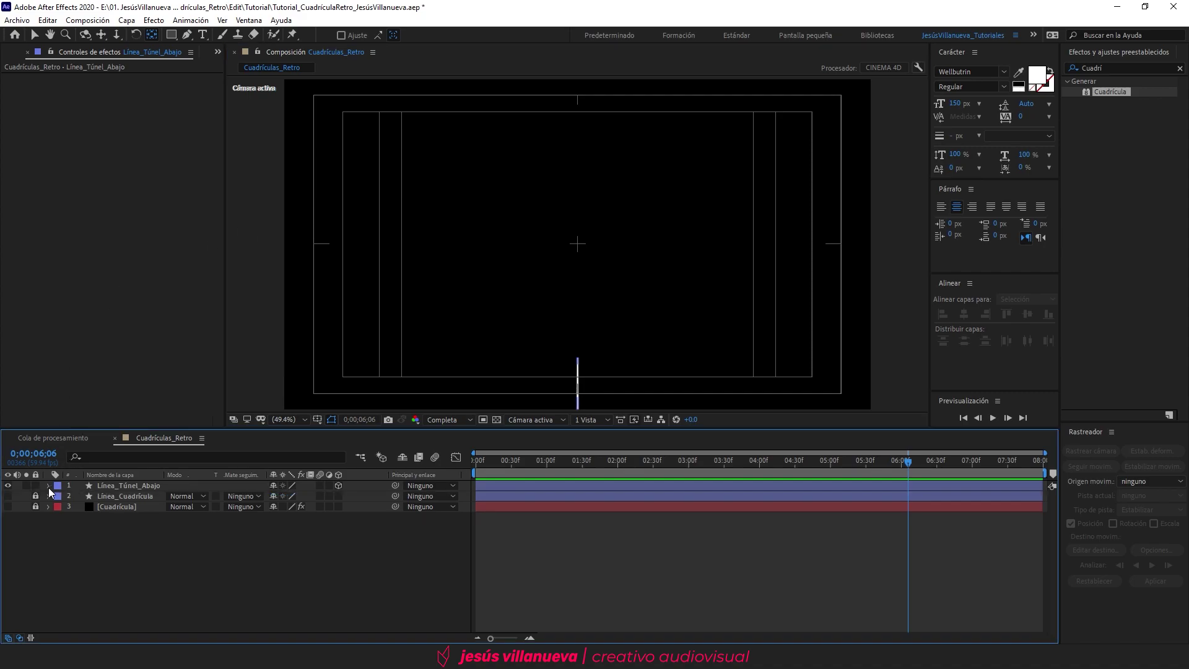
# Add a Repetidor to the contents of Línea_Túnel_Abajo and expand its properties.
pyautogui.click(49, 487)
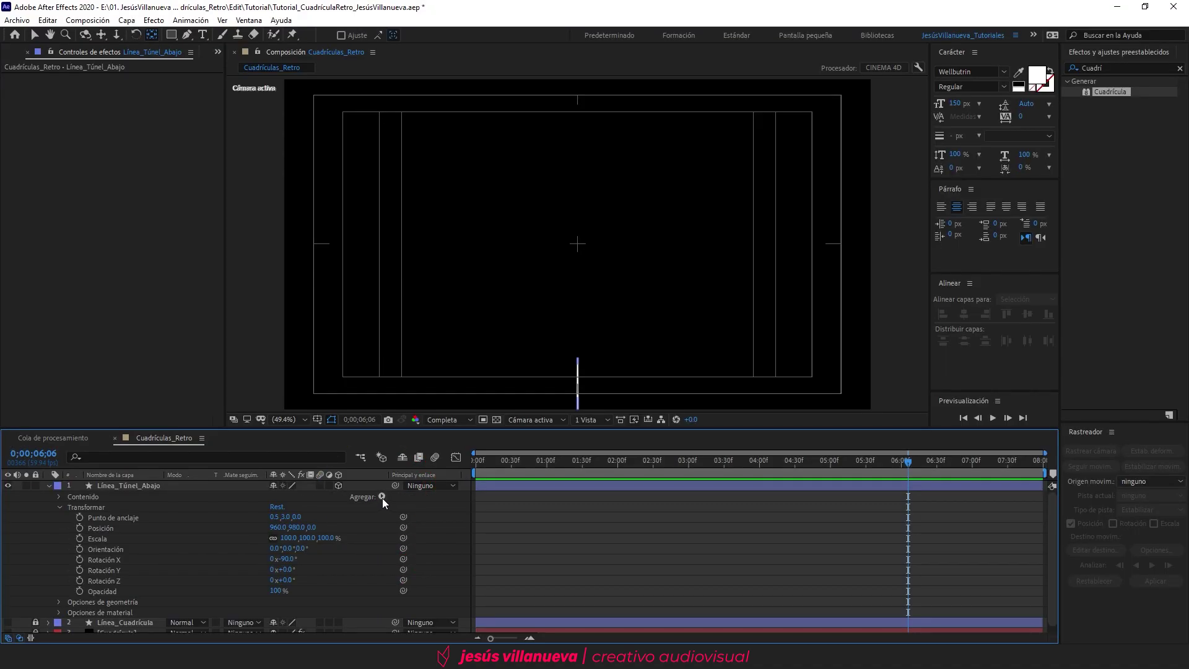
pyautogui.click(381, 497)
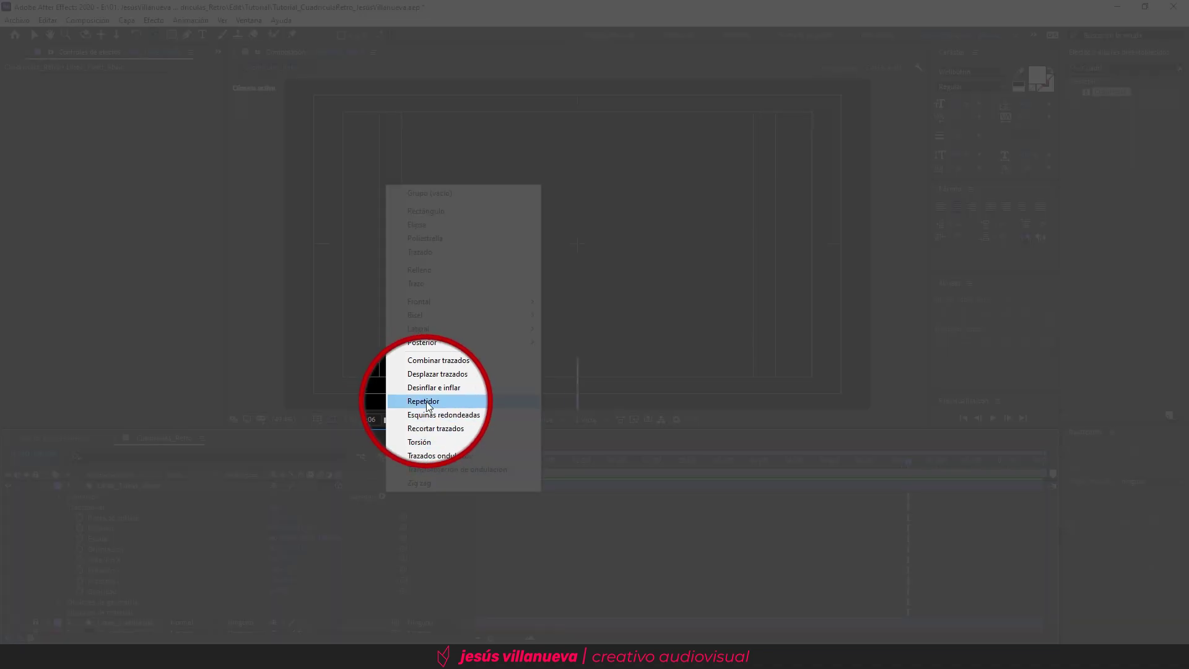
pyautogui.click(423, 401)
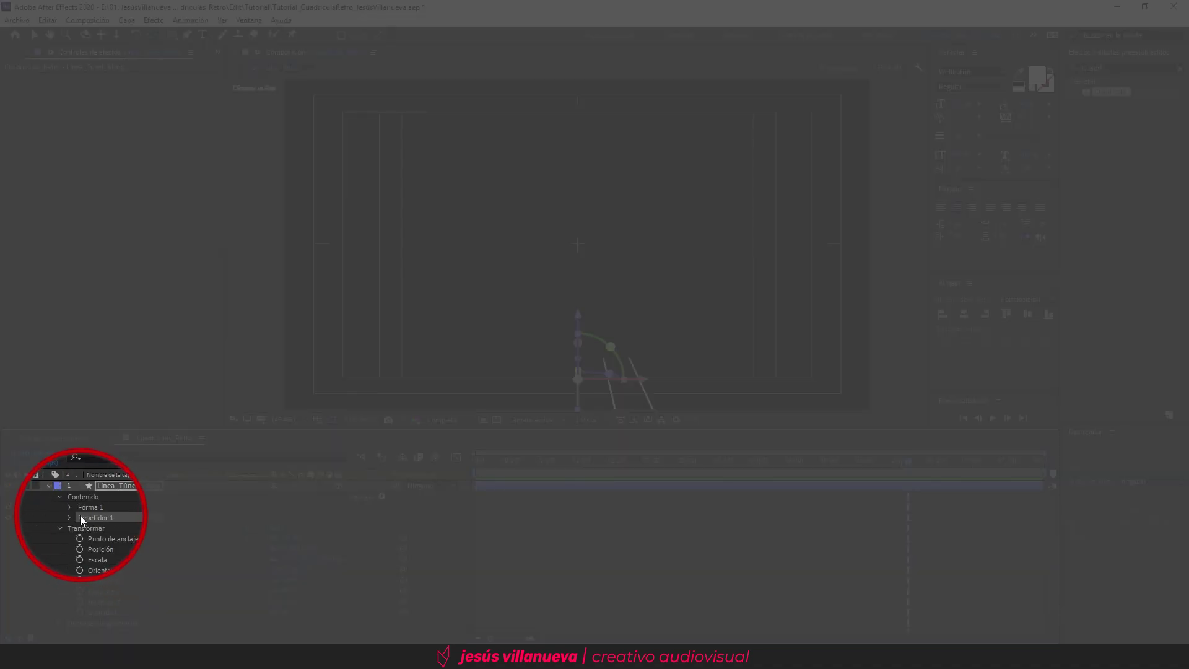
pyautogui.click(70, 516)
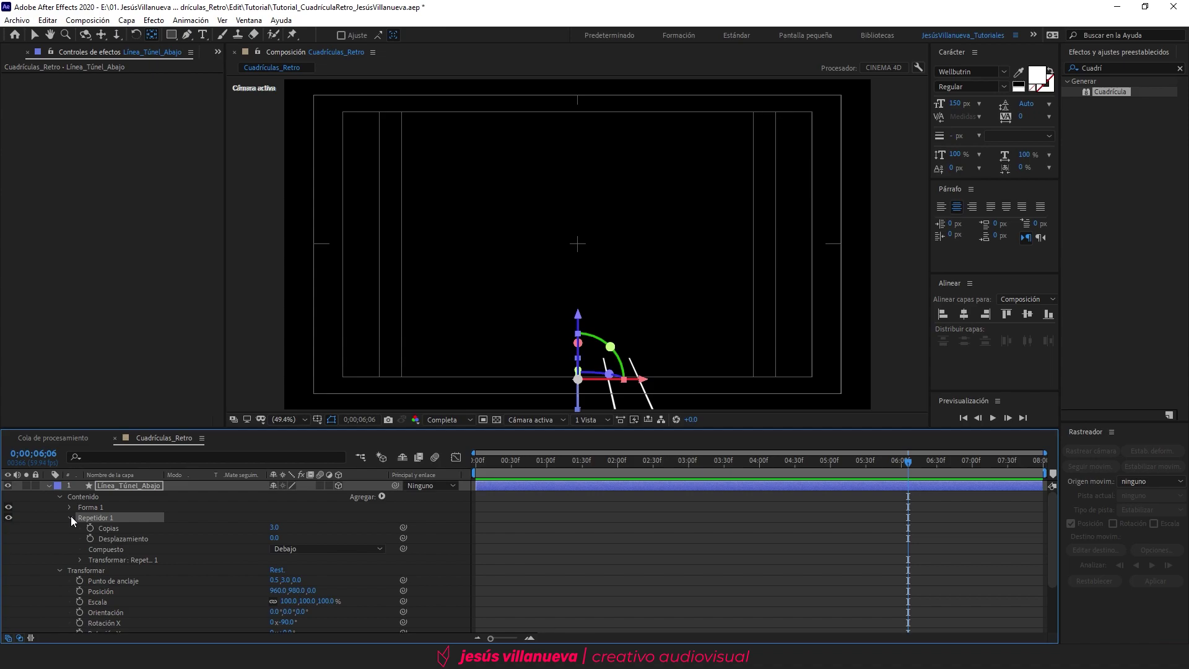
# Set Repetidor 1 to 7 Copias with a Desplazamiento of -3.
pyautogui.moveTo(271, 528); pyautogui.dragTo(287, 528)
pyautogui.click(276, 527)
pyautogui.write('7')
pyautogui.press('Return')
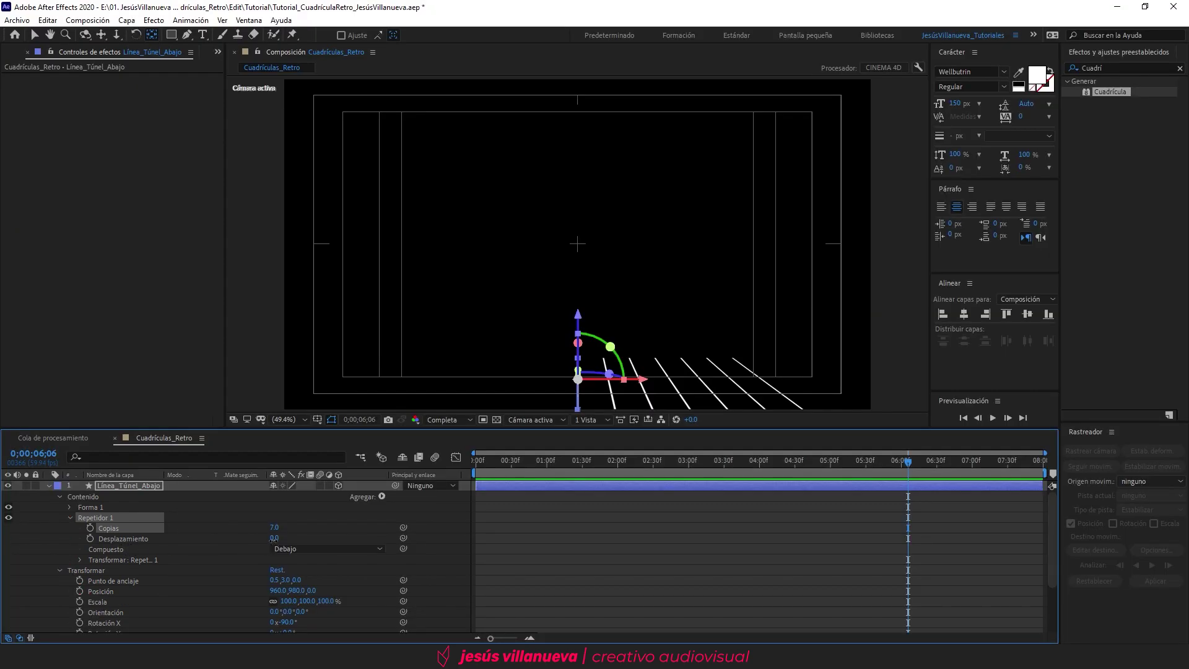
pyautogui.click(274, 538)
pyautogui.press('Return')
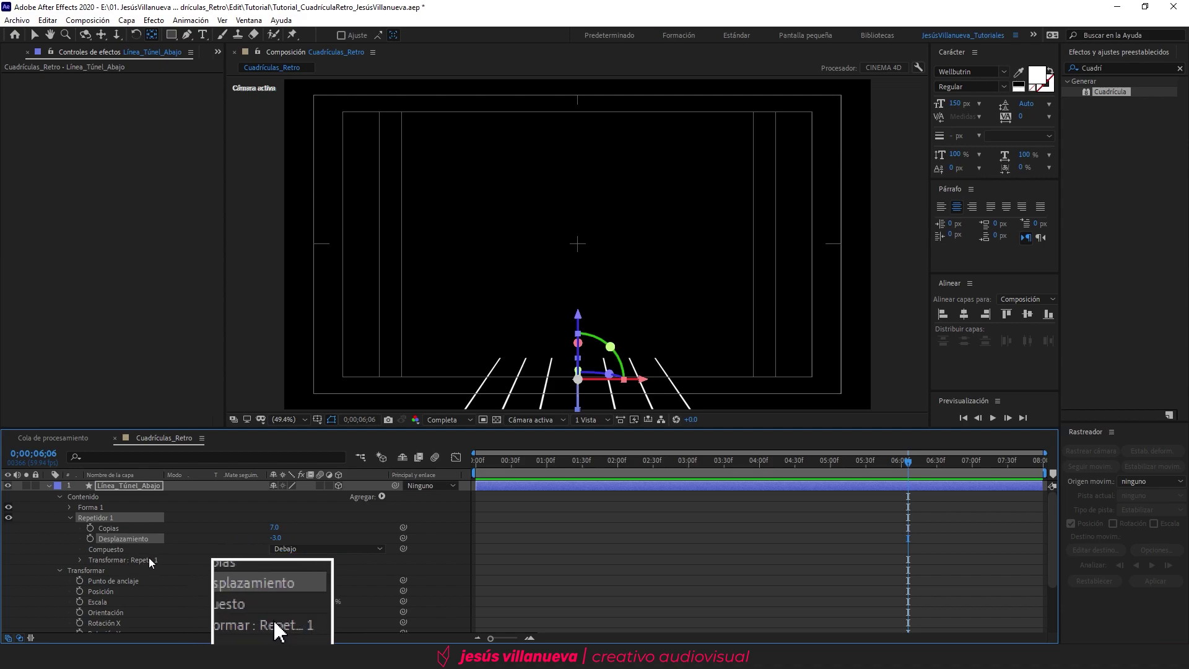
# Set the X value of Posición in Repetidor 1's transform to 260.
pyautogui.click(81, 559)
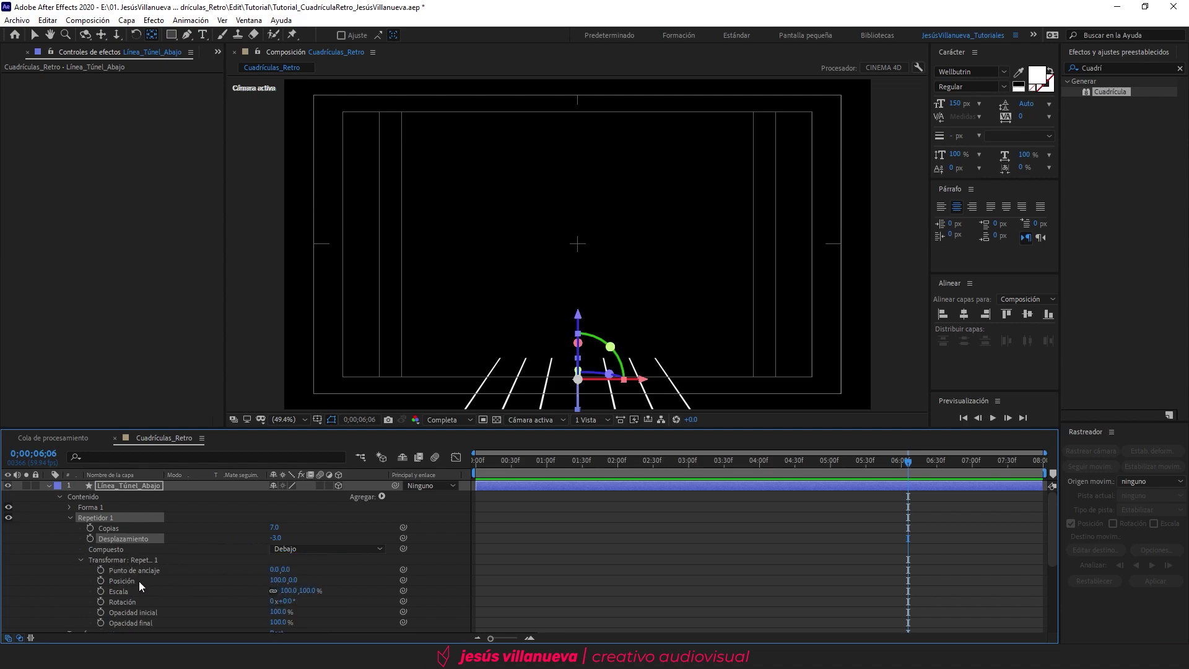
pyautogui.click(278, 579)
pyautogui.write('260')
pyautogui.press('Return')
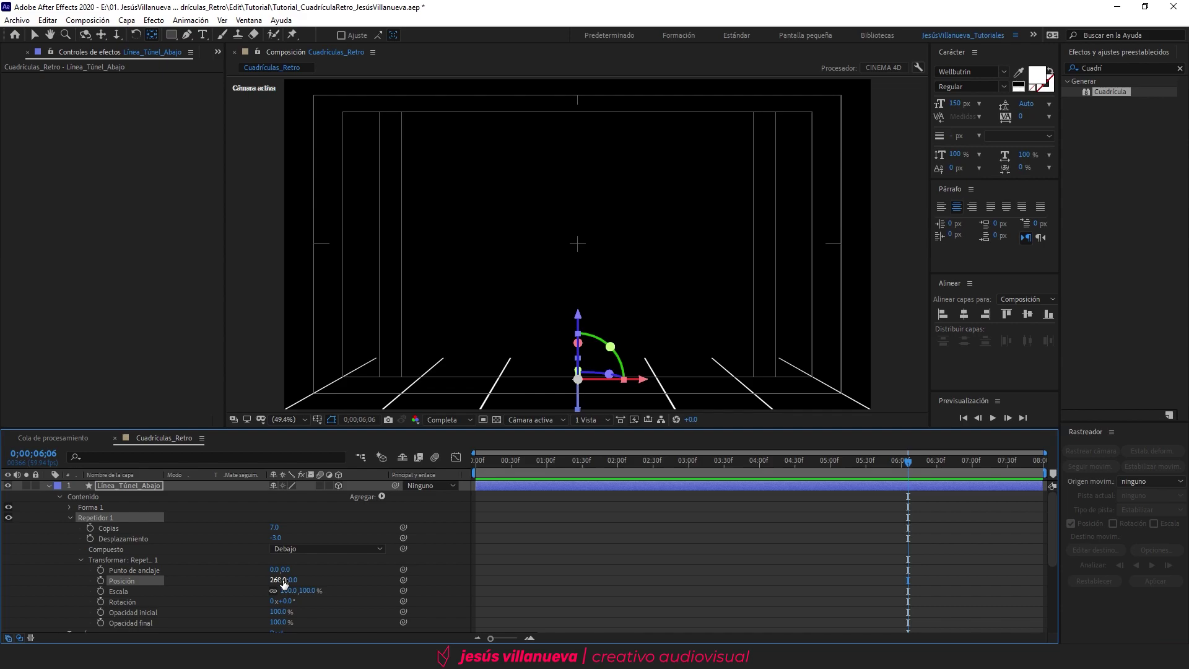
pyautogui.moveTo(283, 583); pyautogui.dragTo(289, 580)
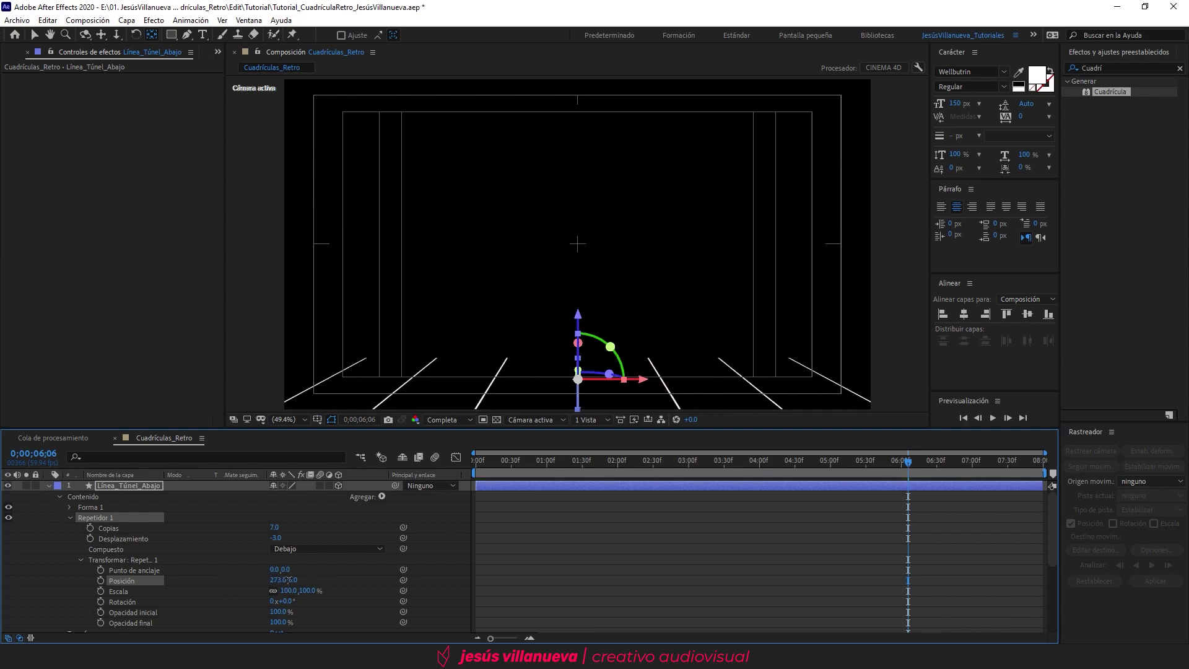
pyautogui.hotkey('ctrl', 'z')
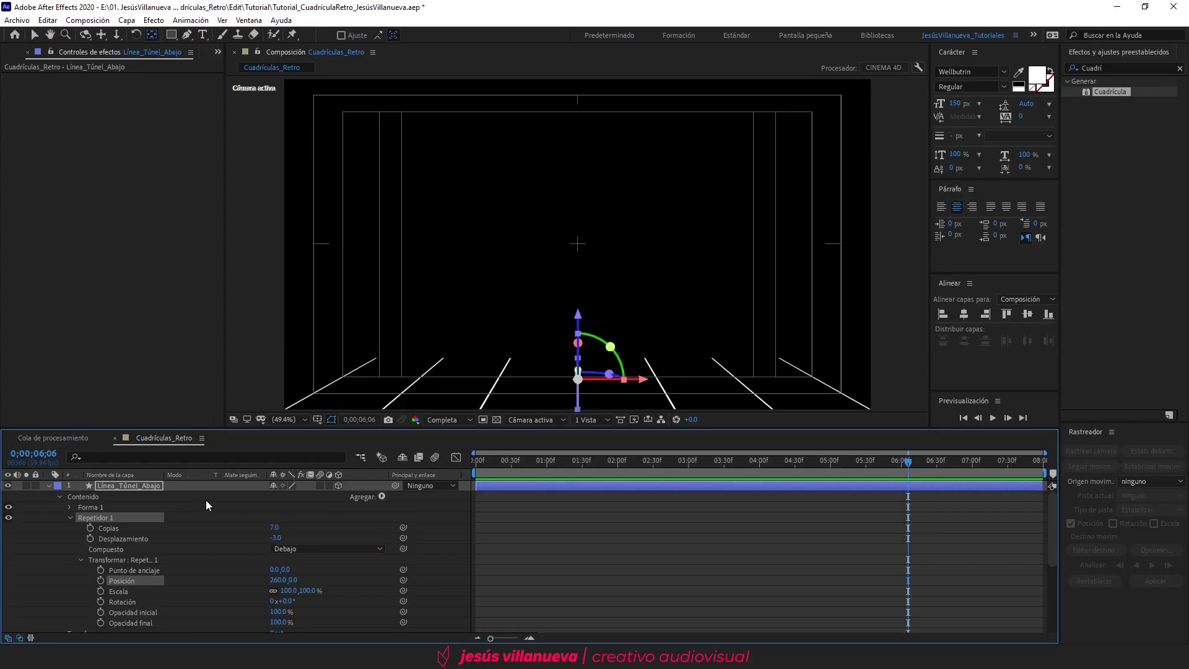
# Add a second Repetidor to Línea_Túnel_Abajo and expand its transform properties.
pyautogui.click(156, 494)
pyautogui.click(154, 485)
pyautogui.click(381, 496)
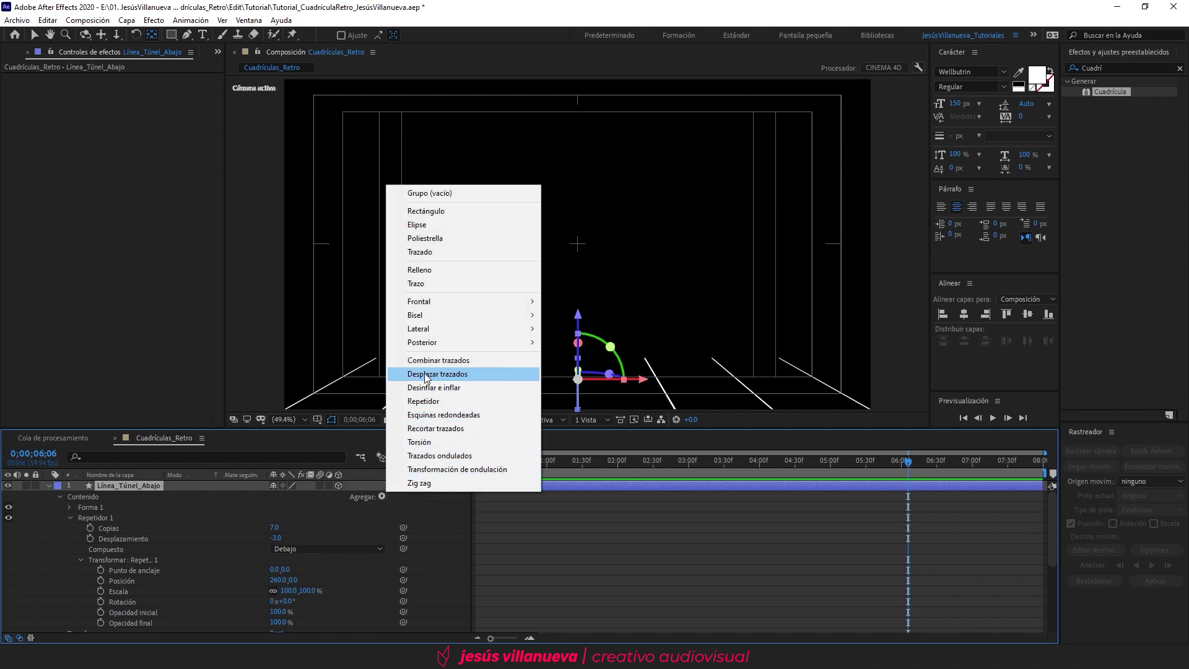
pyautogui.click(428, 405)
pyautogui.scroll(-1, 93, 535)
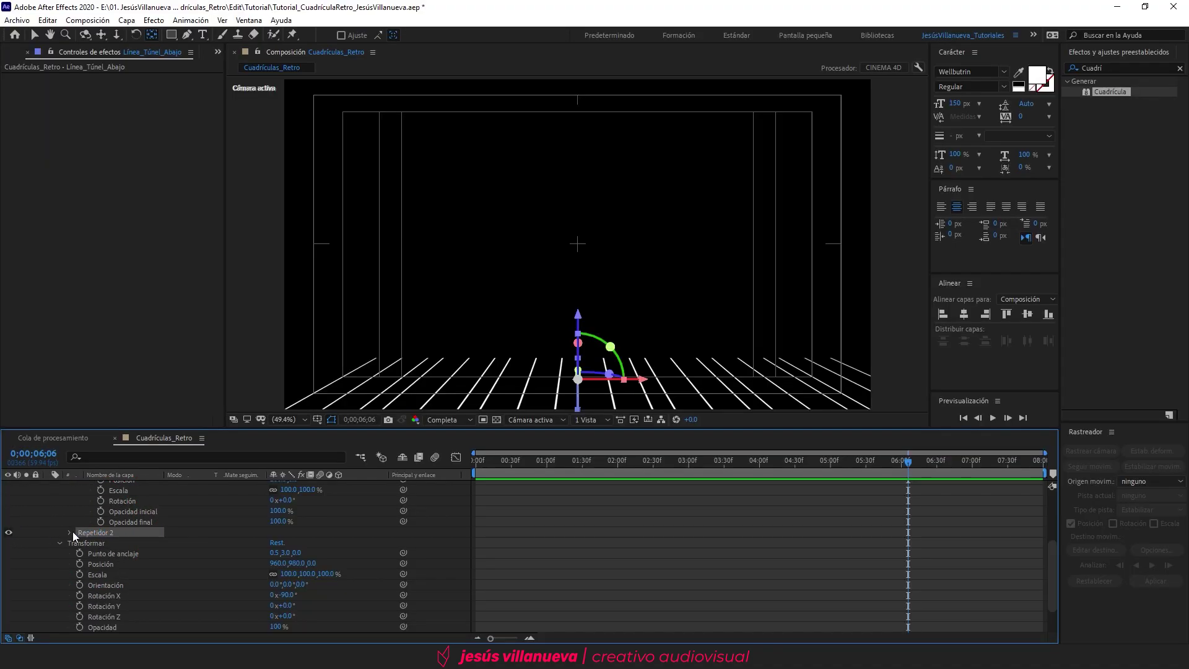
pyautogui.click(70, 532)
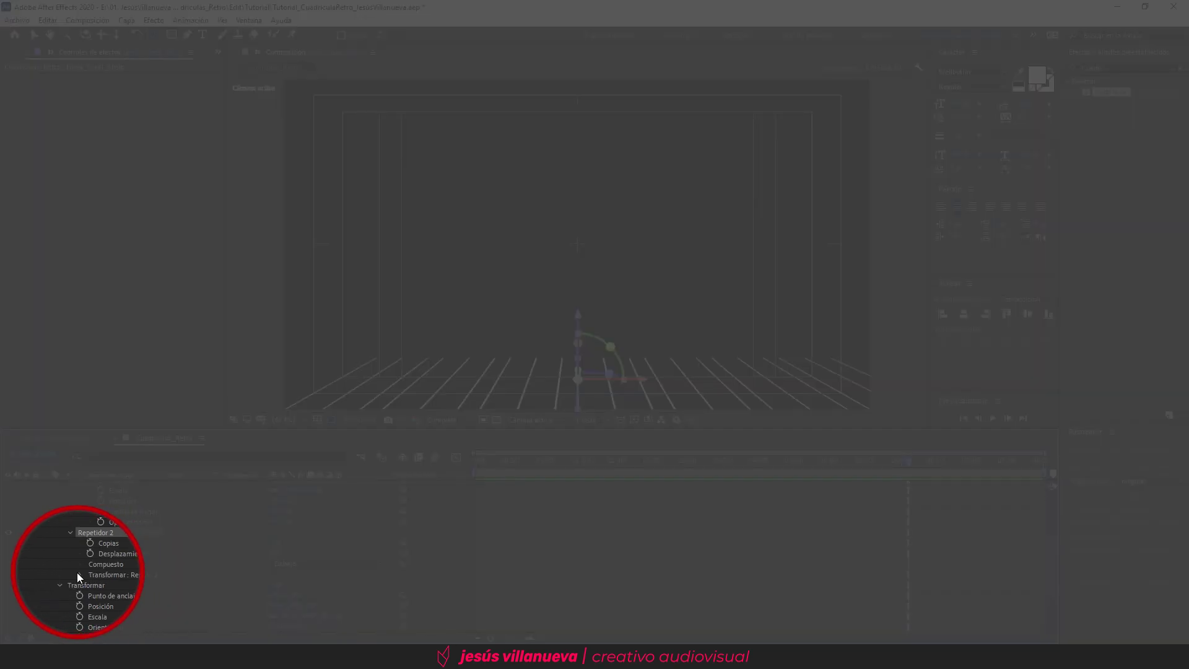
pyautogui.click(80, 575)
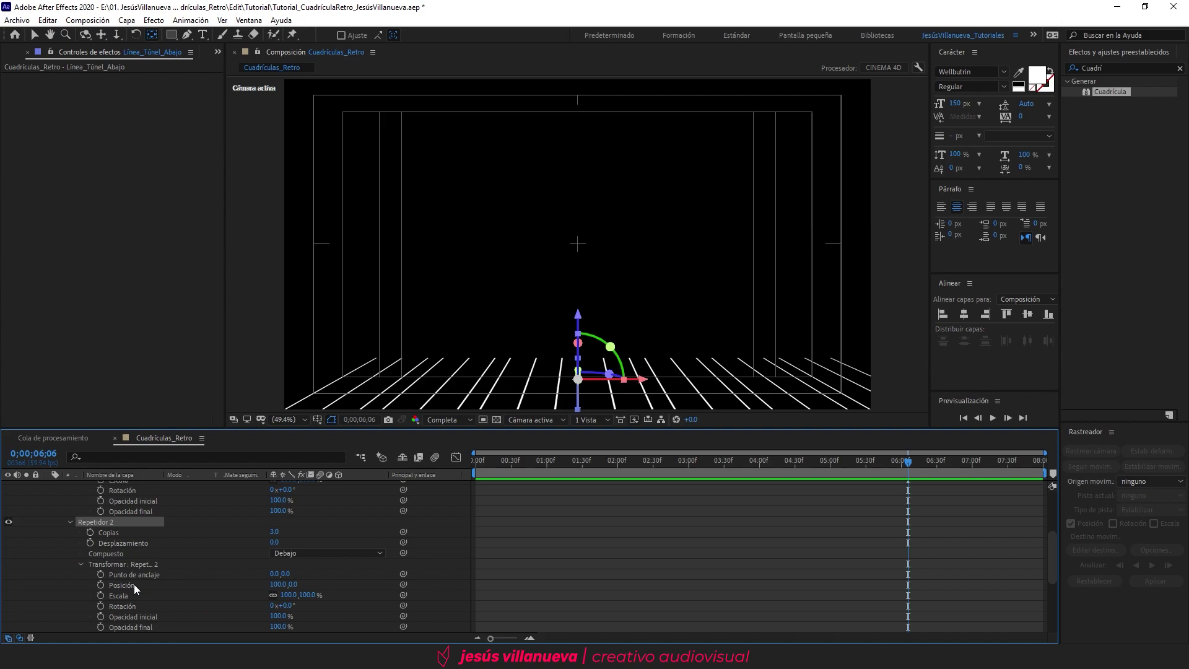
# Set Posición in Repetidor 2's transform to 0, -980 so the line copies join end to end in depth.
pyautogui.click(134, 585)
pyautogui.click(277, 584)
pyautogui.write('0')
pyautogui.press('Return')
pyautogui.moveTo(285, 584); pyautogui.dragTo(139, 613)
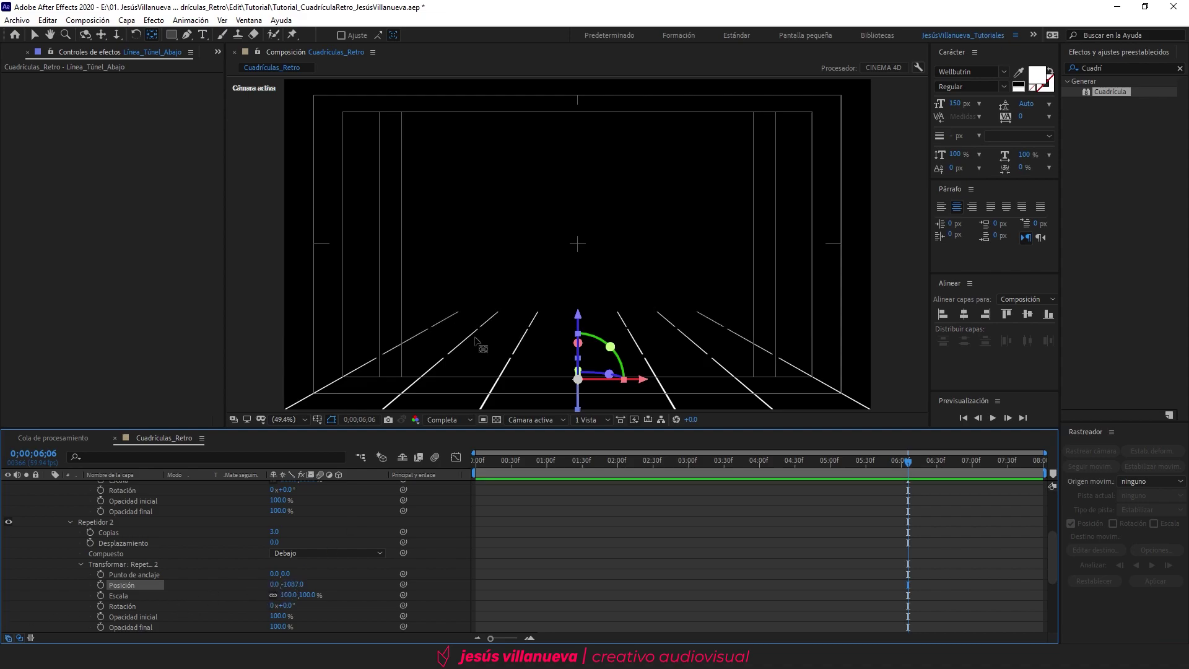
pyautogui.scroll(4, 475, 340)
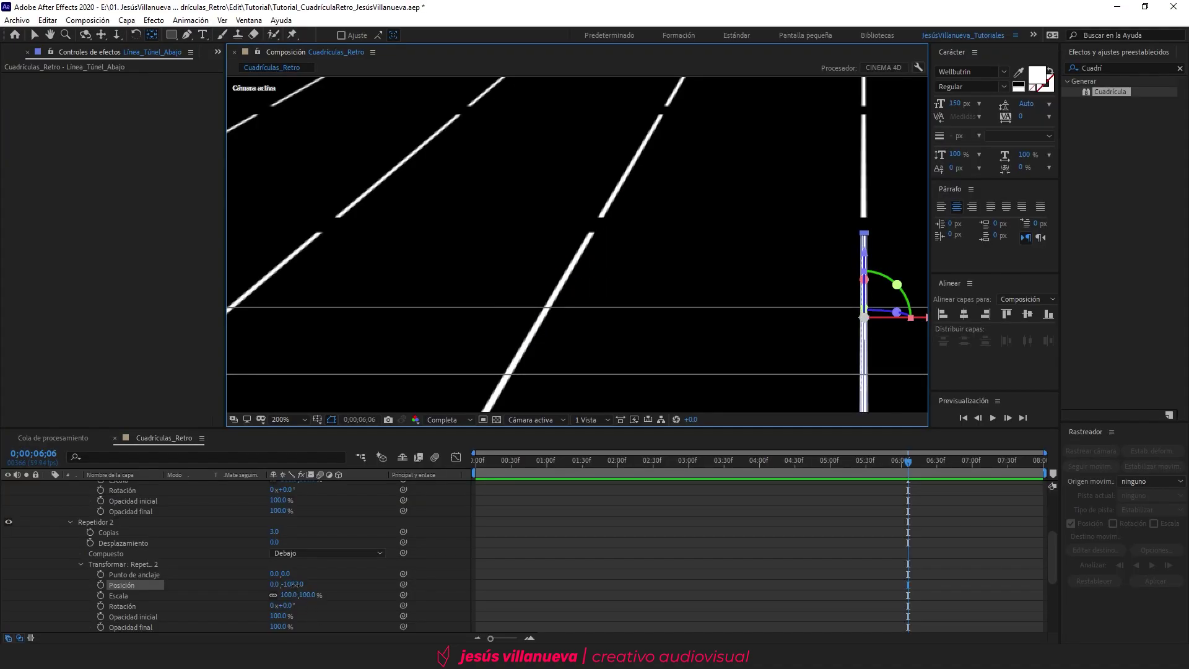
pyautogui.moveTo(296, 585); pyautogui.dragTo(364, 562)
pyautogui.scroll(-1, 558, 229)
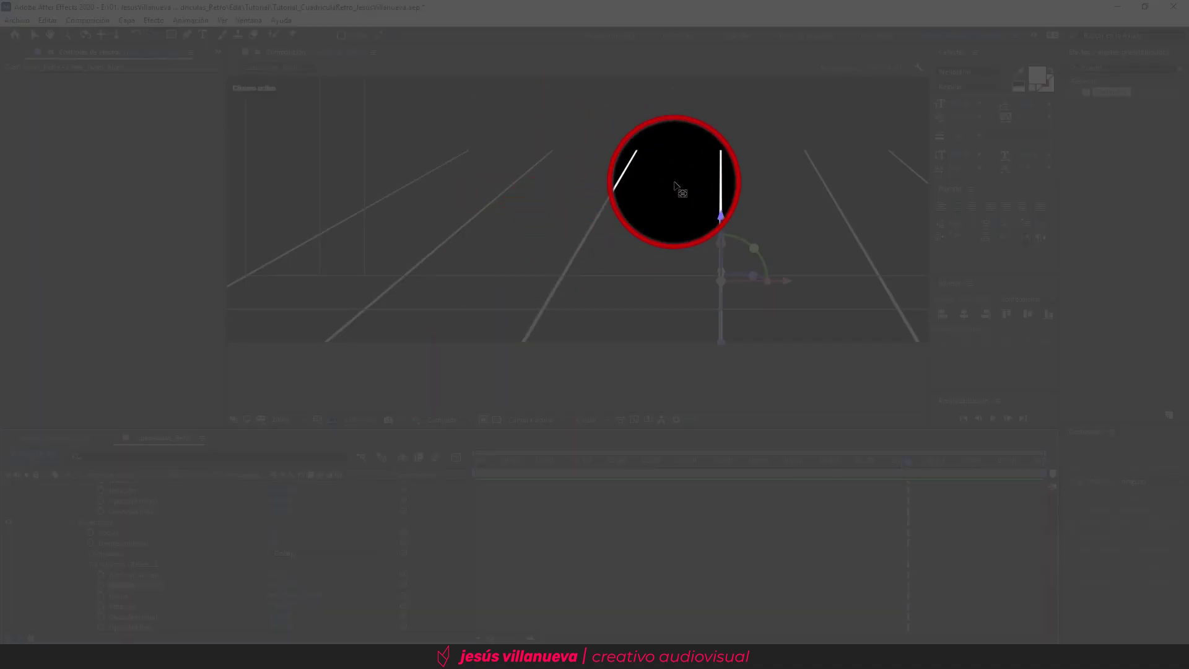
pyautogui.moveTo(674, 184); pyautogui.dragTo(609, 264)
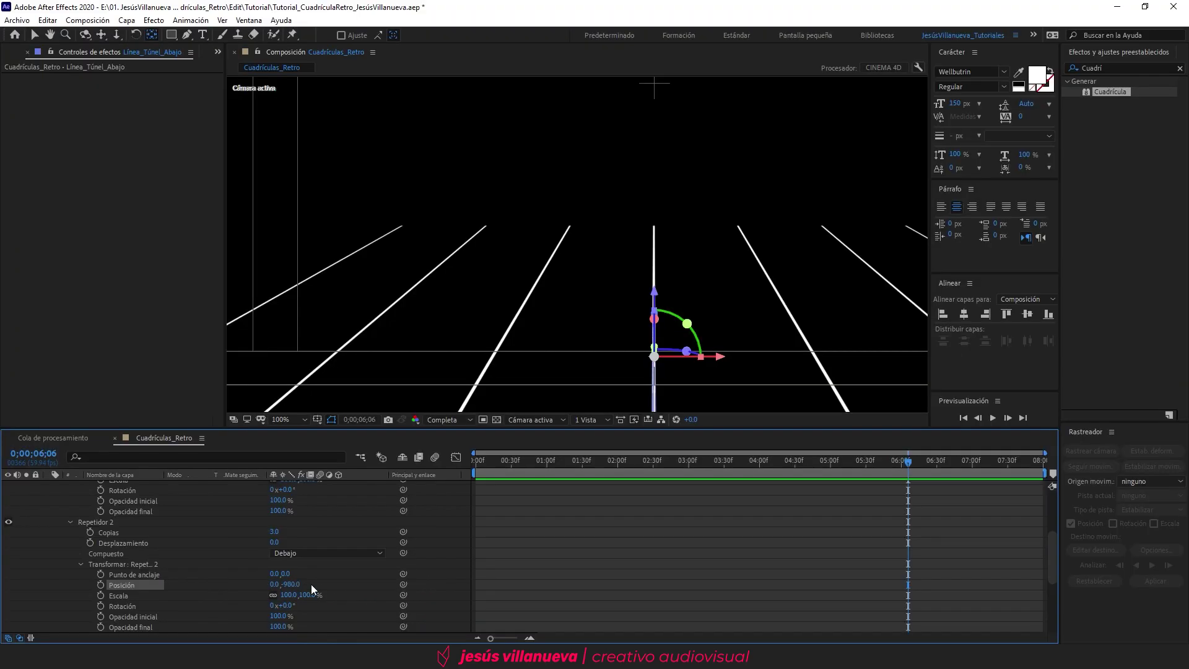
pyautogui.click(324, 585)
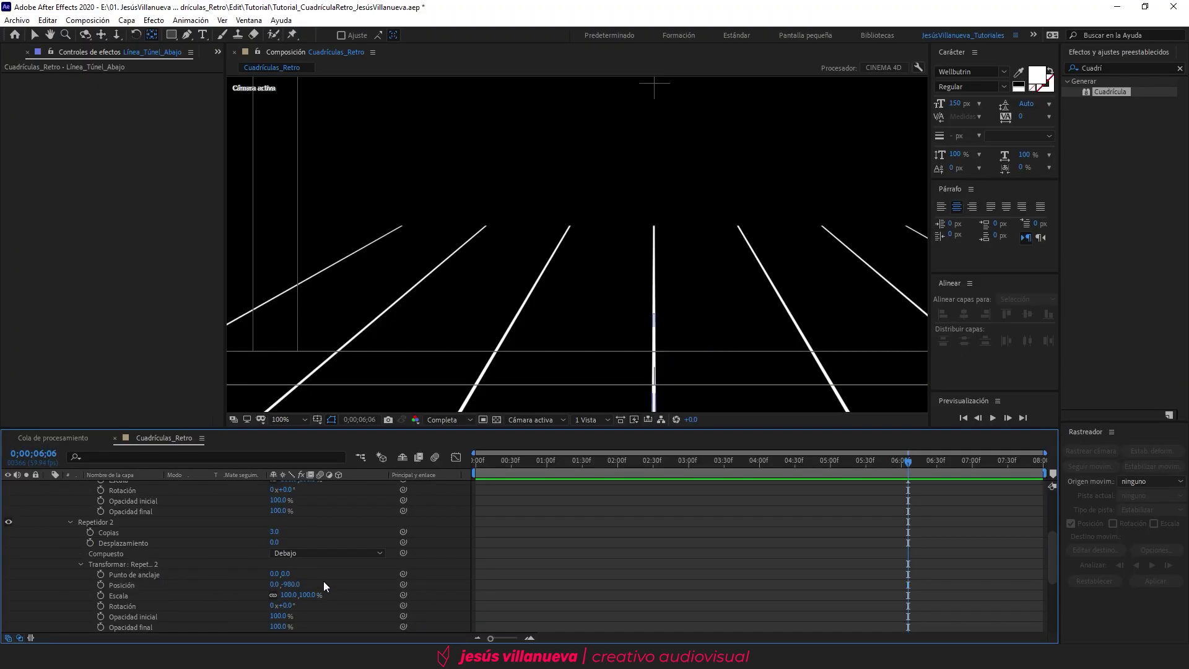
# Set Repetidor 2's Copias to 90 so the tunnel lines extend to the vanishing point.
pyautogui.scroll(-4, 655, 214)
pyautogui.moveTo(648, 270); pyautogui.dragTo(649, 289)
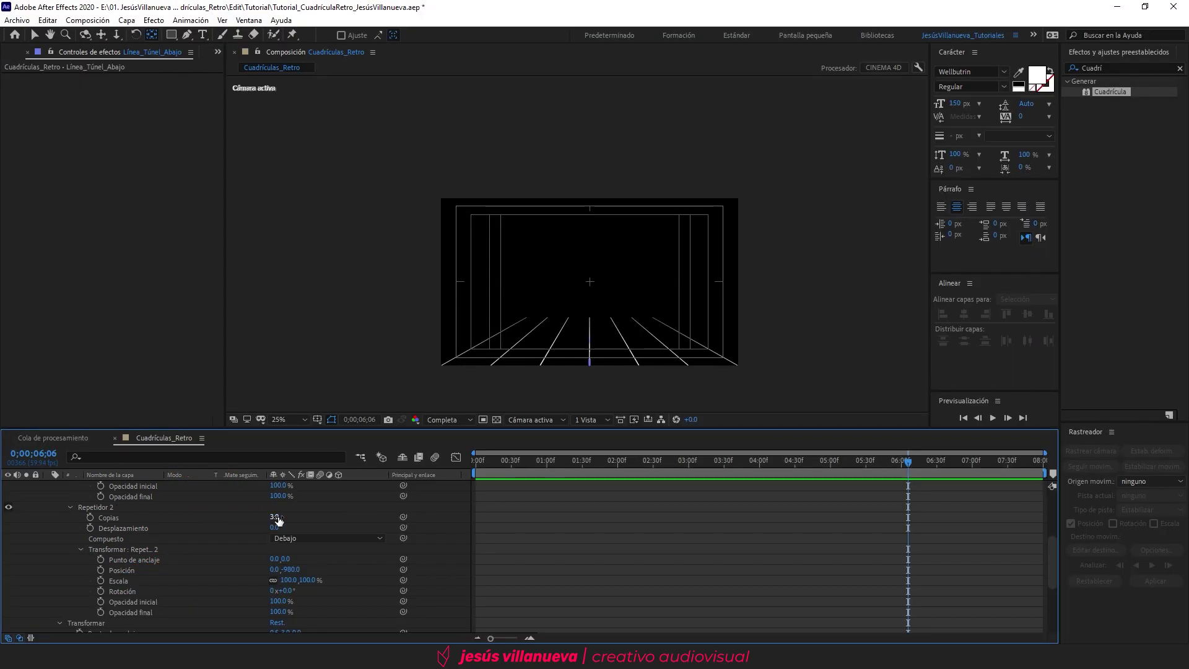
pyautogui.moveTo(277, 519); pyautogui.dragTo(299, 516)
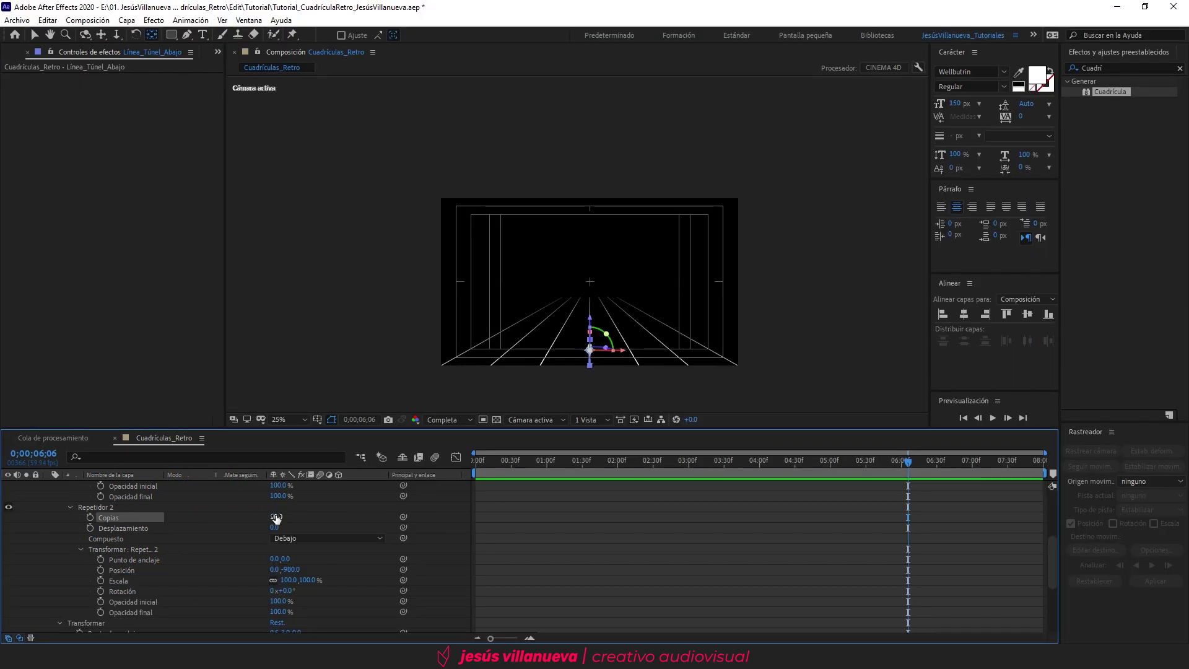
pyautogui.click(276, 517)
pyautogui.write('50')
pyautogui.press('Return')
pyautogui.click(616, 386)
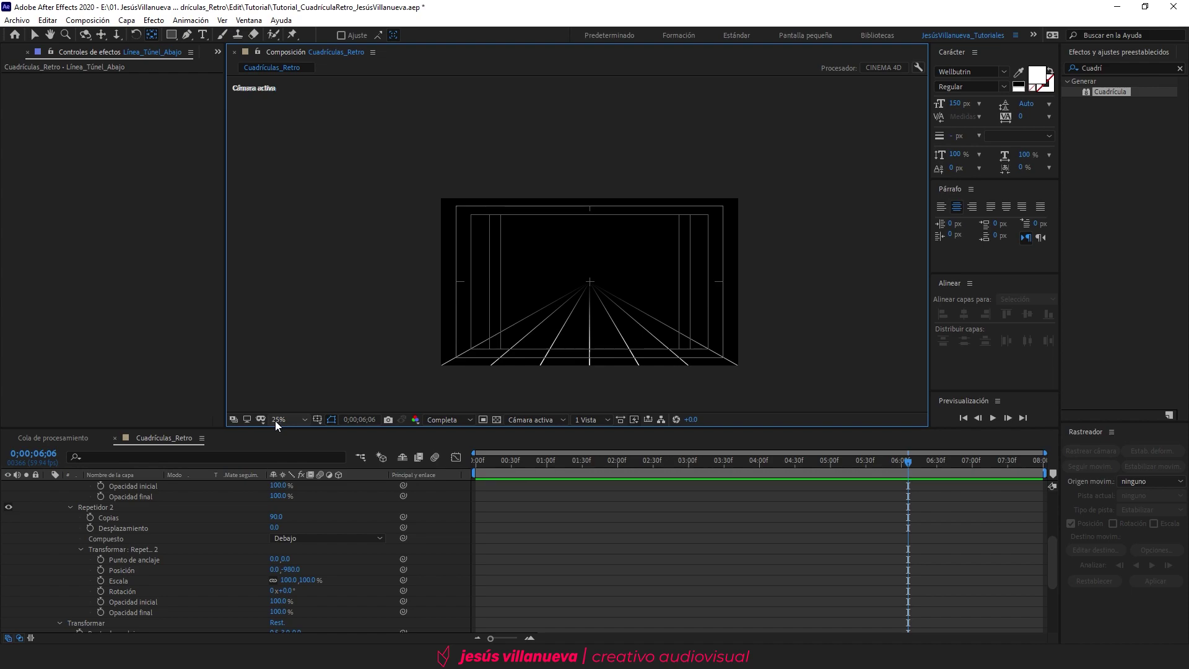
pyautogui.click(275, 422)
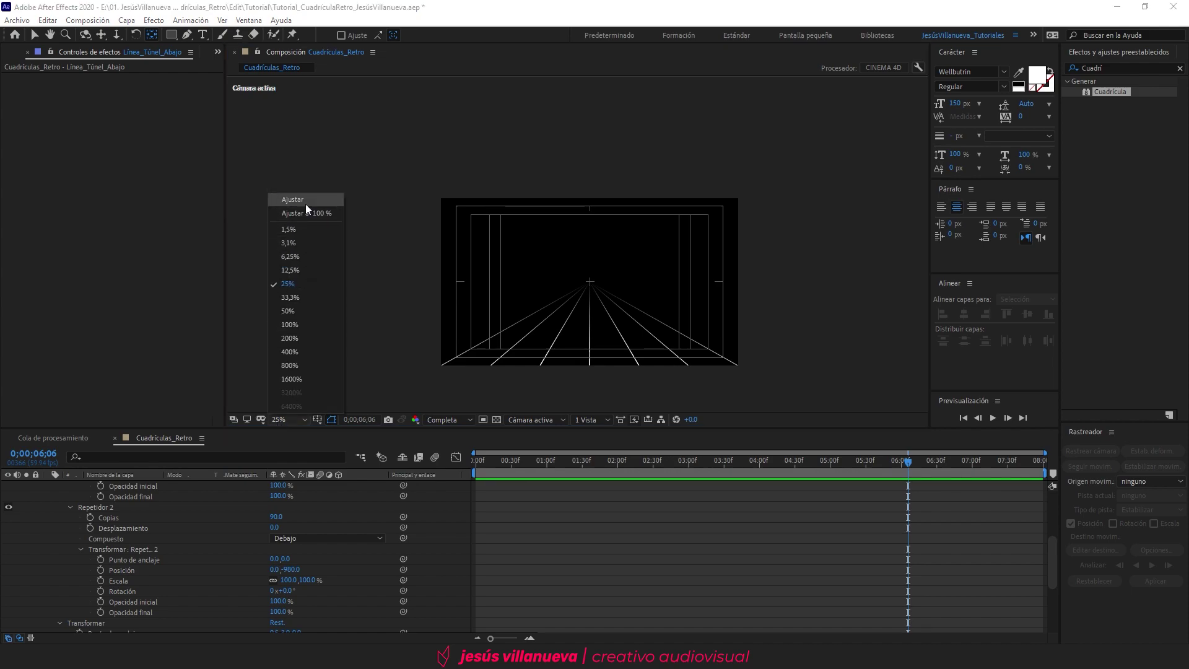
pyautogui.click(306, 203)
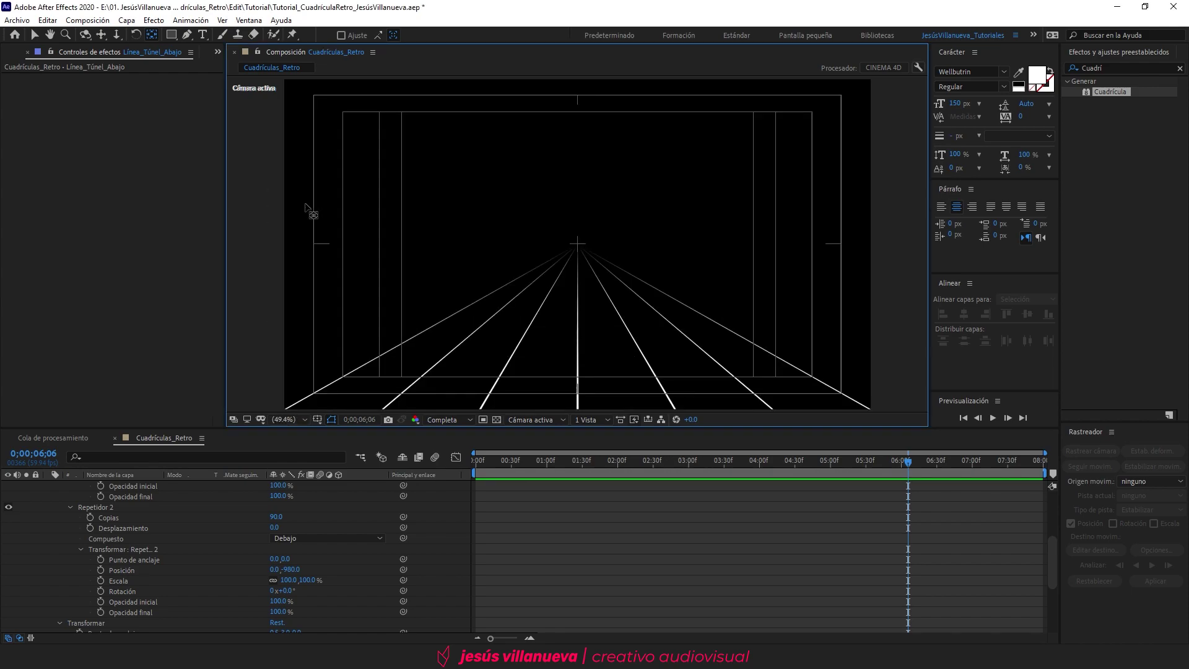
# Duplicate the Línea_Túnel_Abajo layer and rename the copy Línea_Túnel_Arriba.
pyautogui.scroll(4, 110, 567)
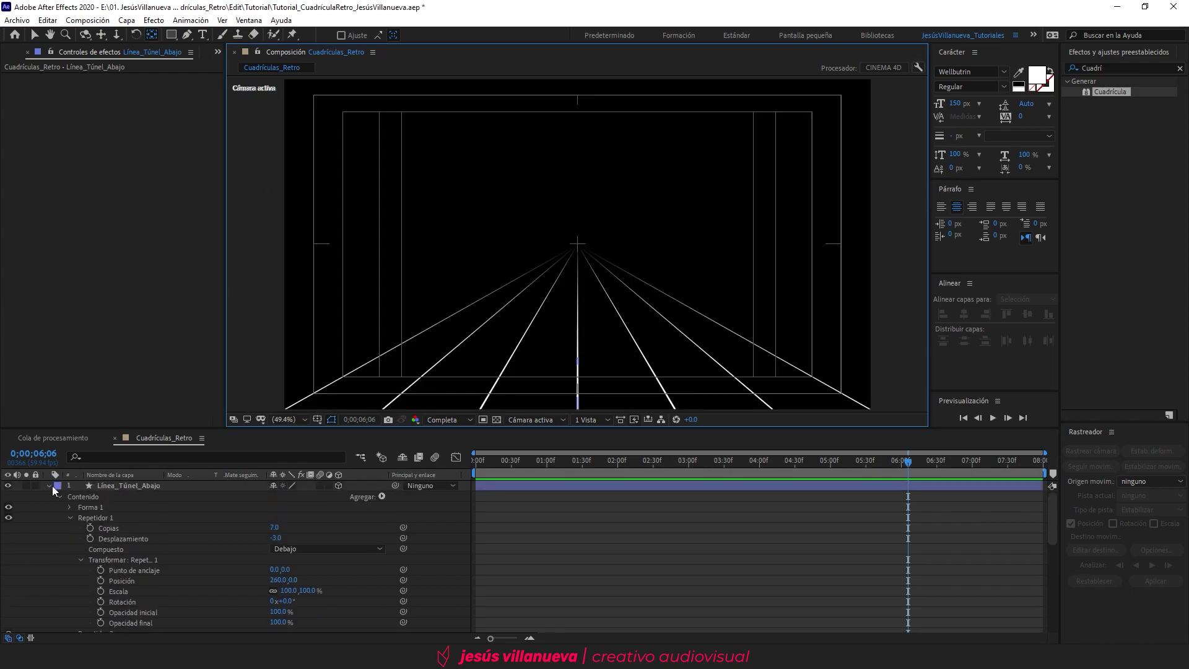
pyautogui.click(50, 485)
pyautogui.click(116, 487)
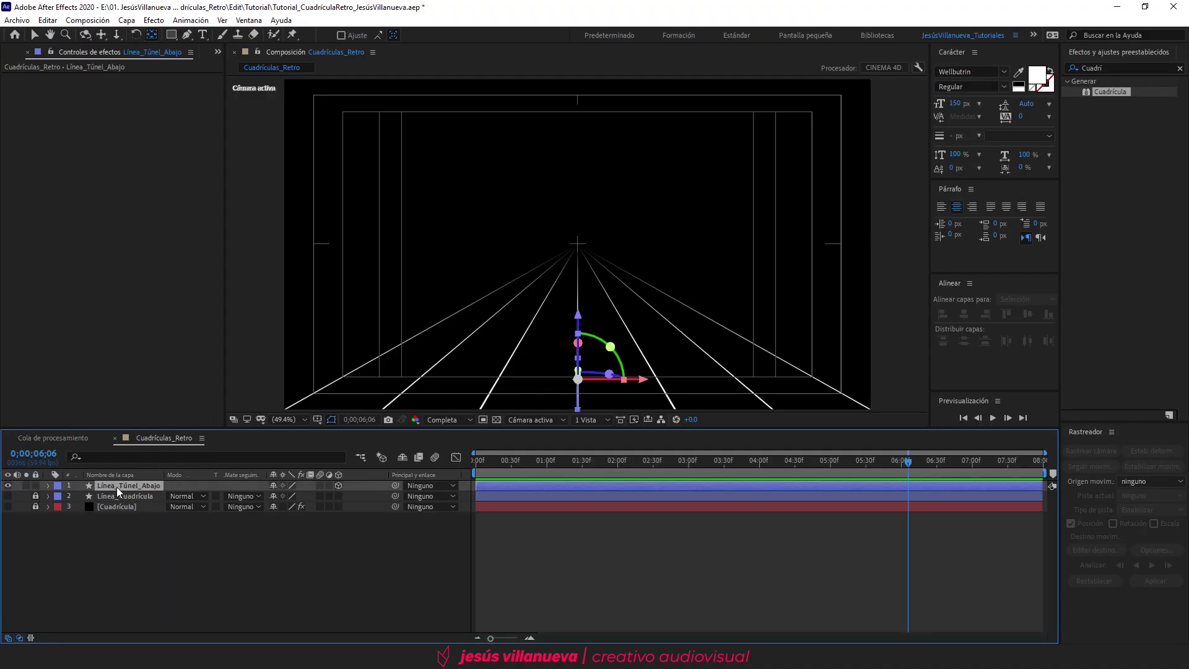
pyautogui.hotkey('ctrl', 'd')
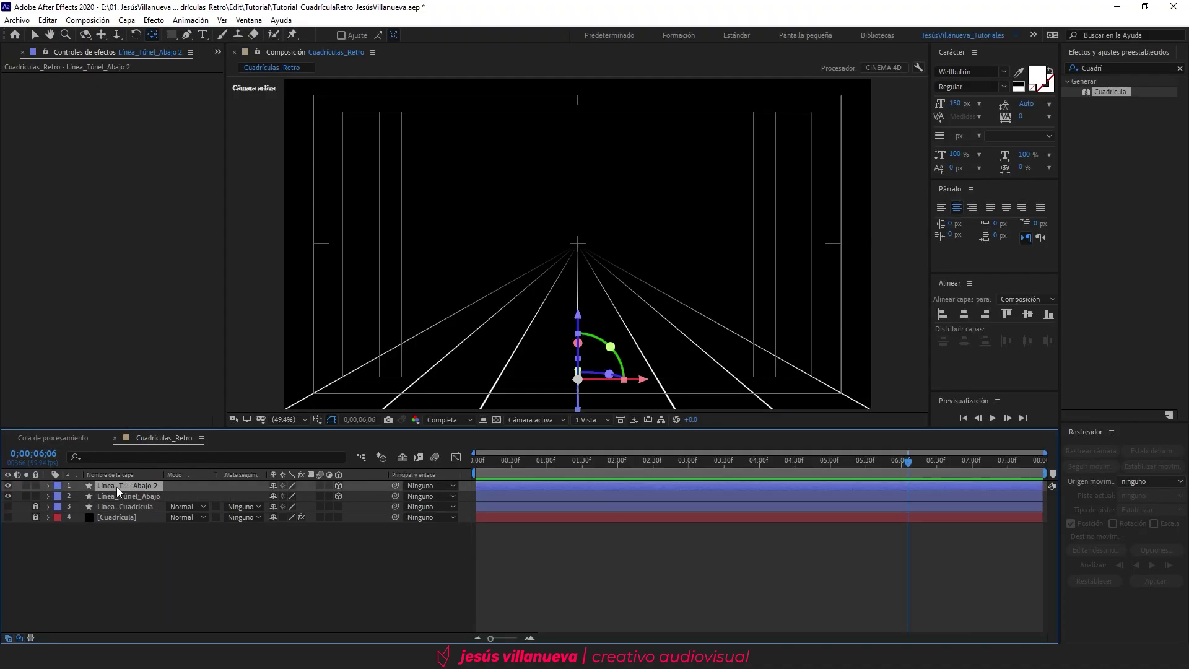
pyautogui.press('Return')
pyautogui.write('Línea_Túnel_Arriba')
pyautogui.press('Return')
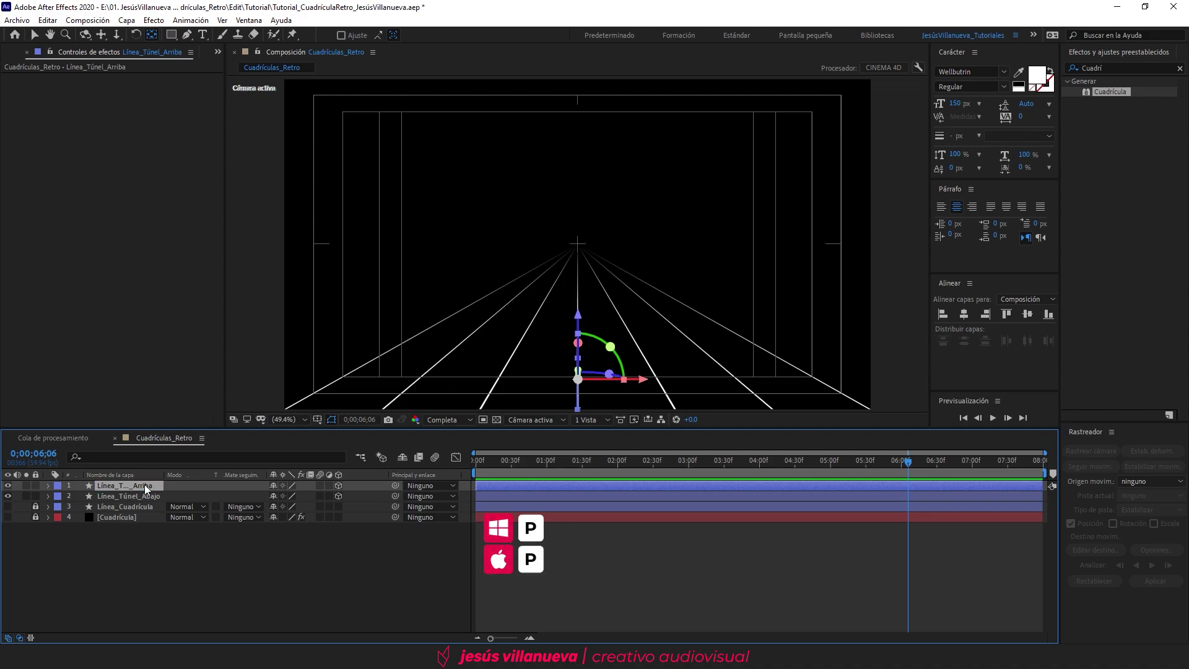
# Set the Y value of Línea_Túnel_Arriba's Posición to 100 and deselect the layer.
pyautogui.press('p')
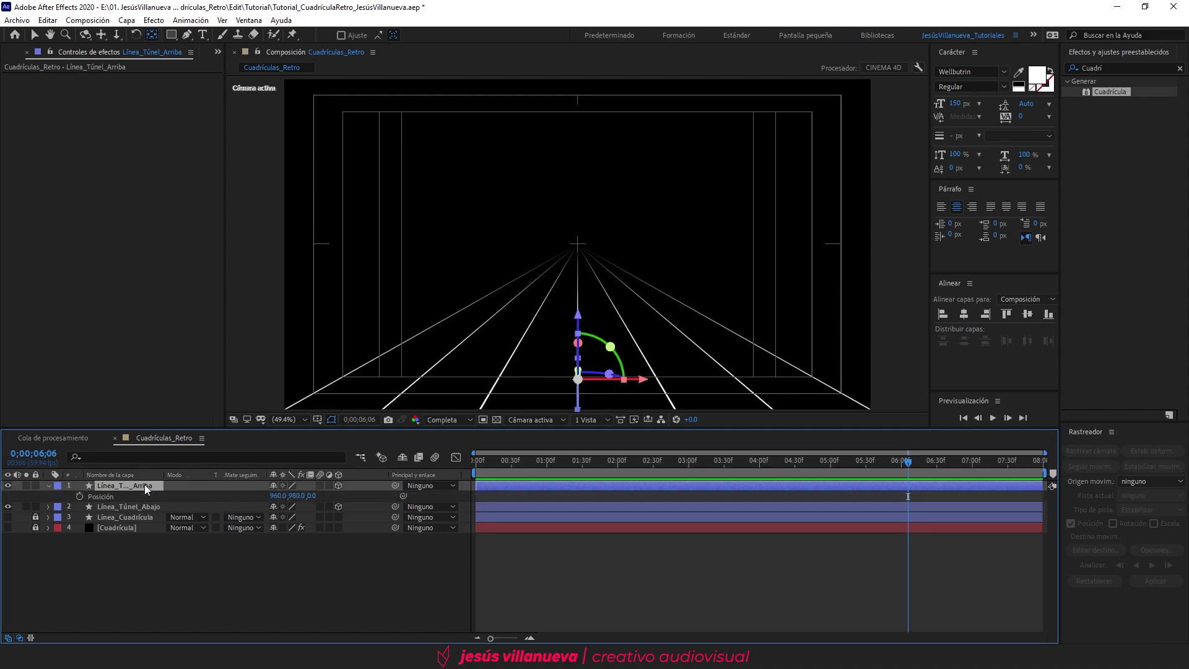
pyautogui.click(290, 496)
pyautogui.write('100')
pyautogui.press('Return')
pyautogui.click(373, 618)
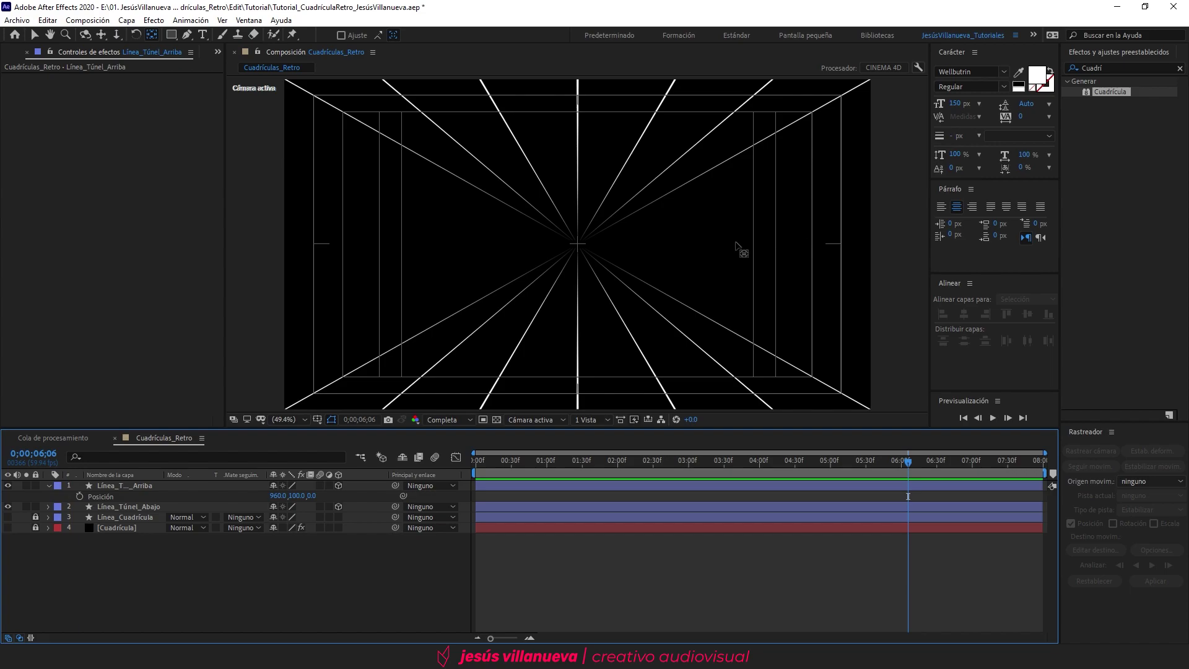
# Duplicate the Línea_Túnel_Arriba layer and rename the copy Línea_Túnel_Izq.
pyautogui.click(124, 484)
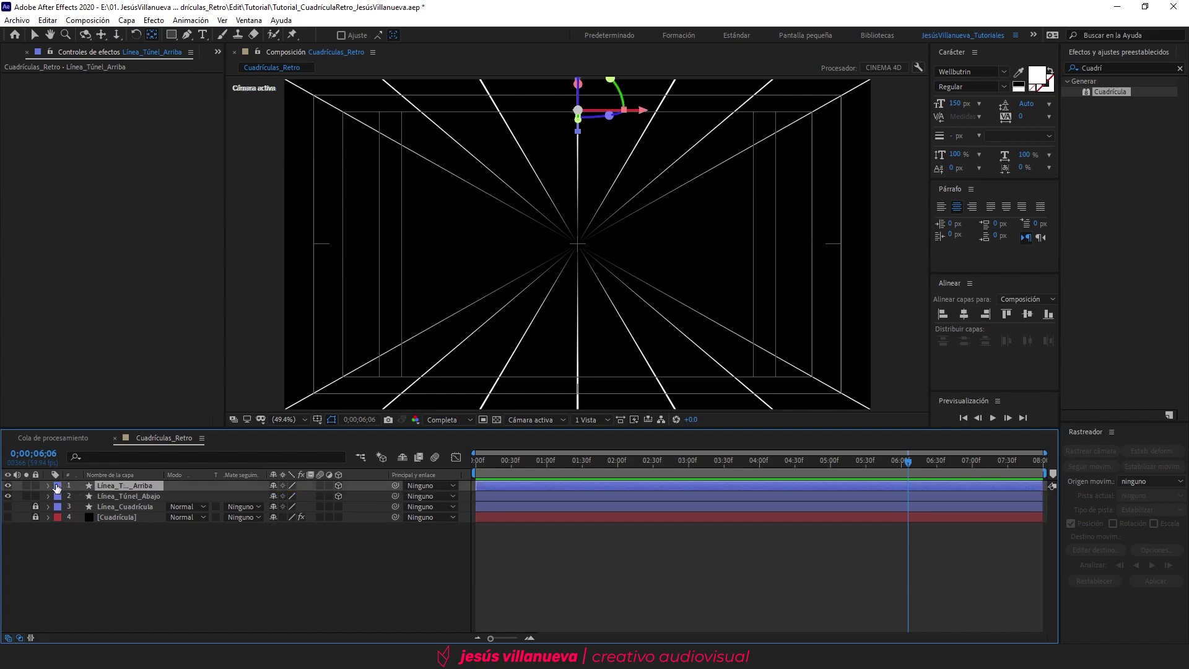
pyautogui.press('p')
pyautogui.hotkey('ctrl', 'd')
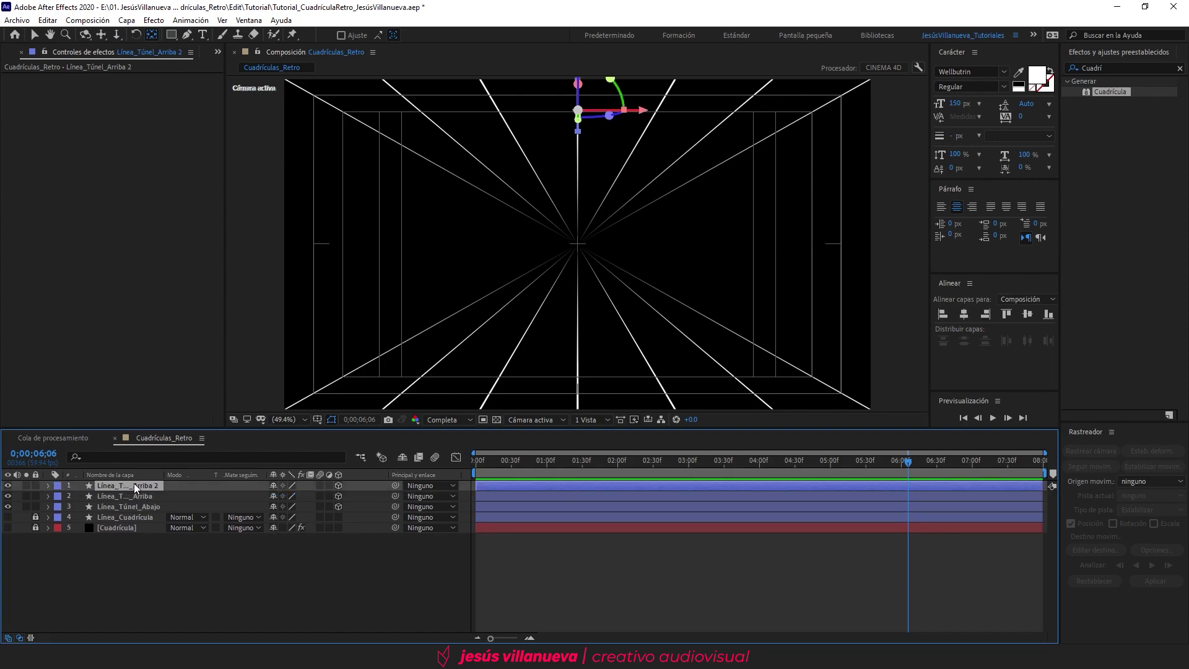
pyautogui.click(134, 485)
pyautogui.write('Izq')
pyautogui.press('Return')
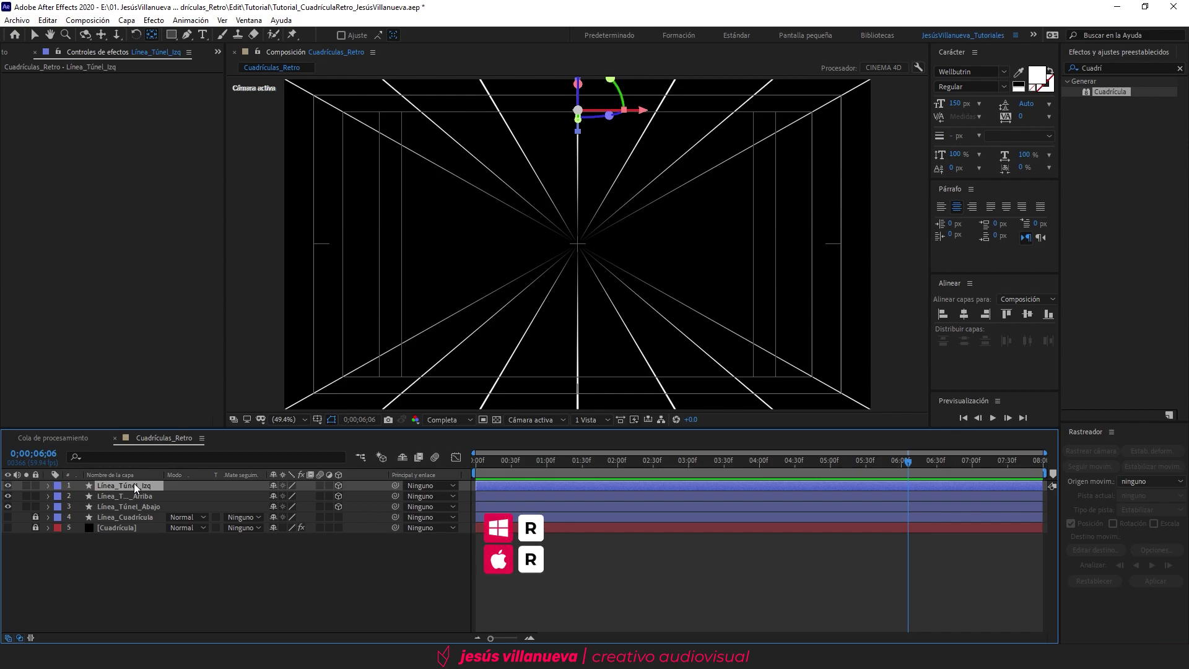
# Set the Rotación Y of Línea_Túnel_Izq to -90°.
pyautogui.press('r')
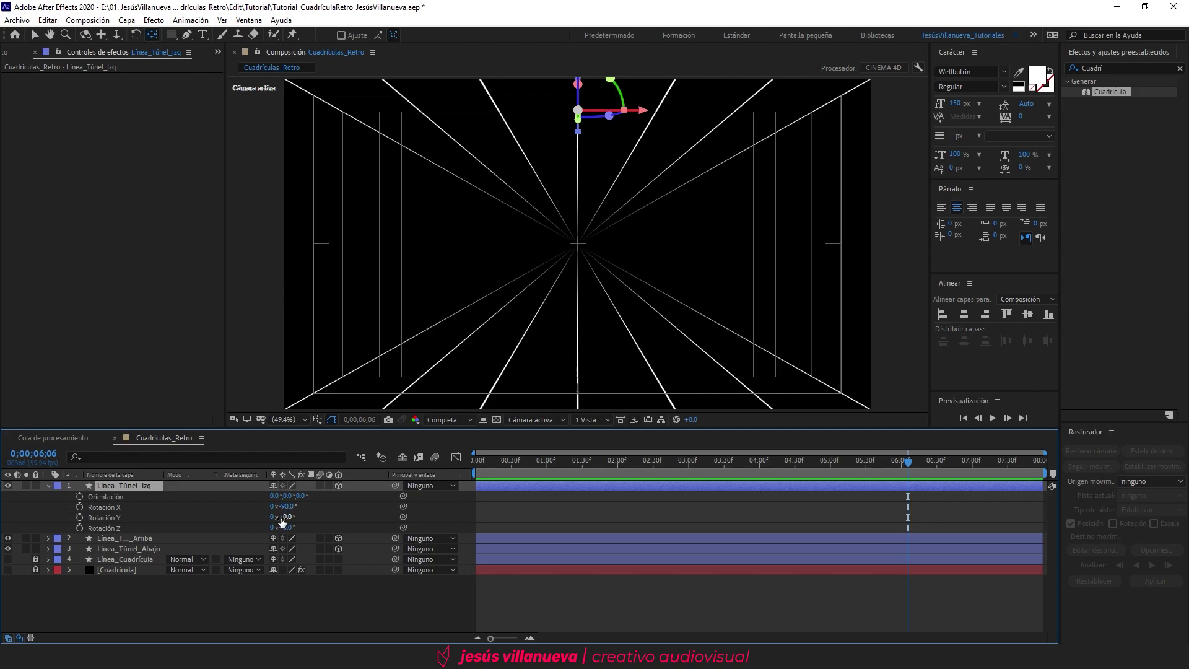
pyautogui.click(284, 517)
pyautogui.write('-90')
pyautogui.press('Return')
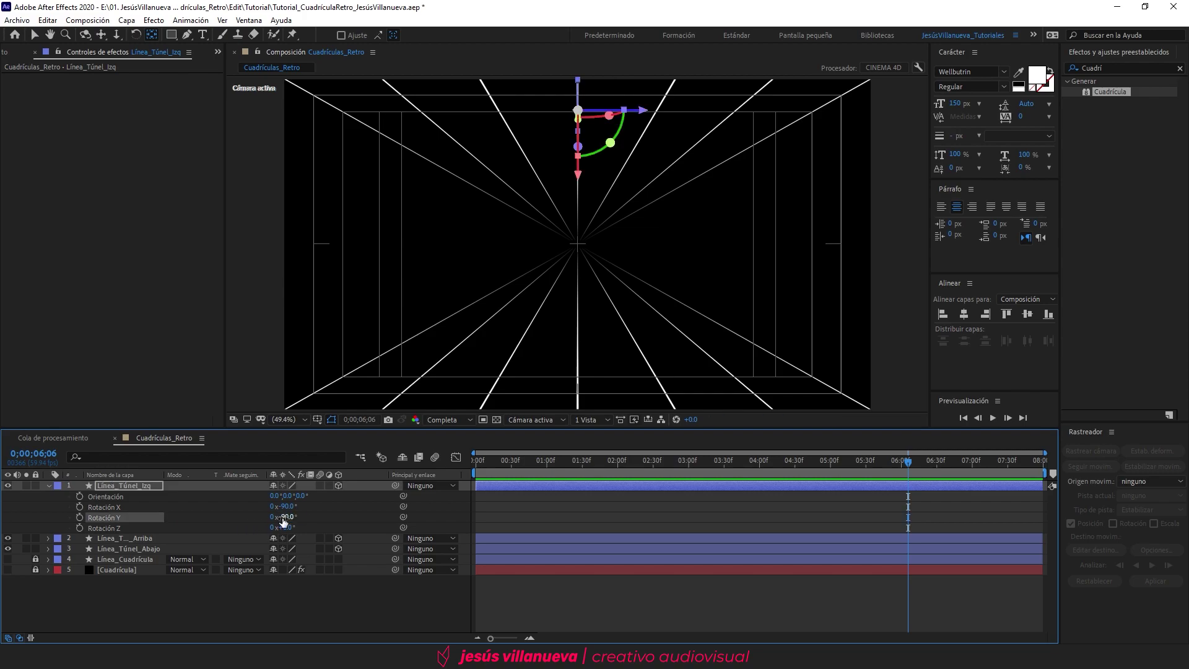
# Set the Posición of Línea_Túnel_Izq to X 170 and Y 540.
pyautogui.press('p')
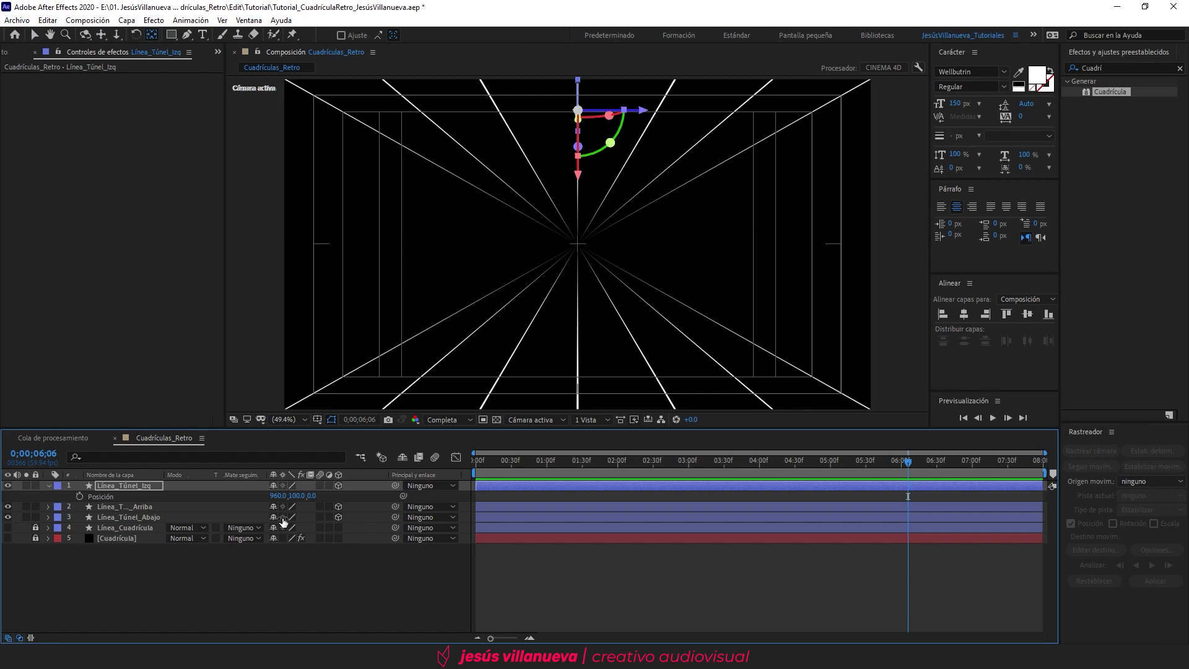
pyautogui.click(278, 495)
pyautogui.write('170')
pyautogui.press('Tab')
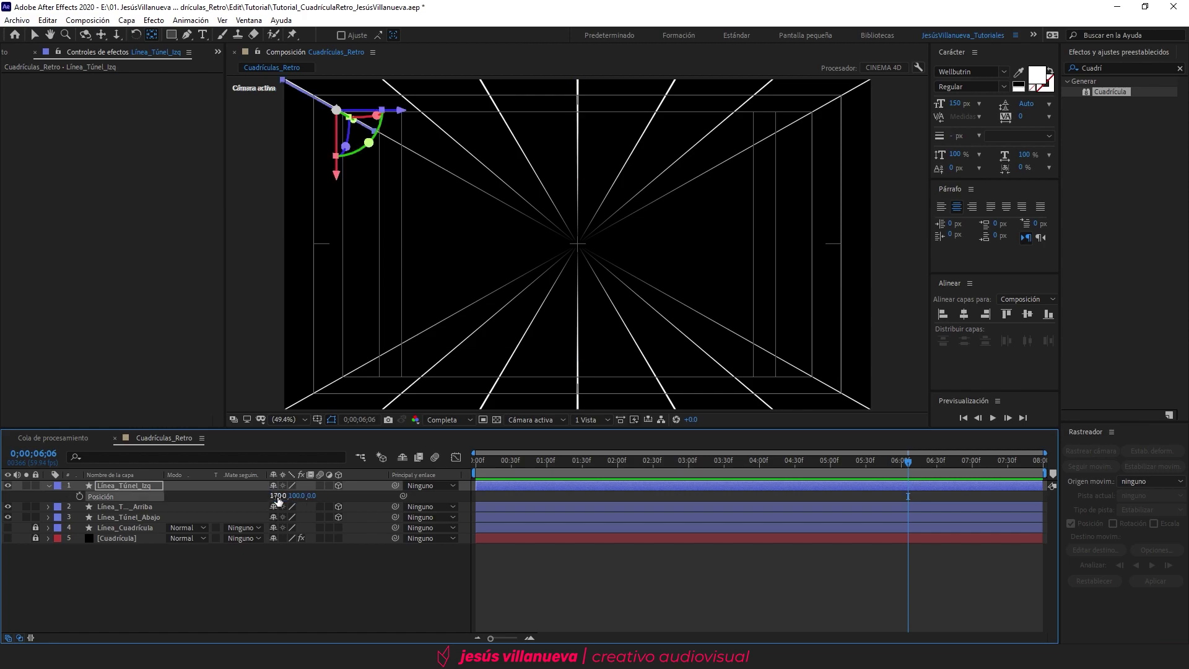
pyautogui.write('540')
pyautogui.press('Return')
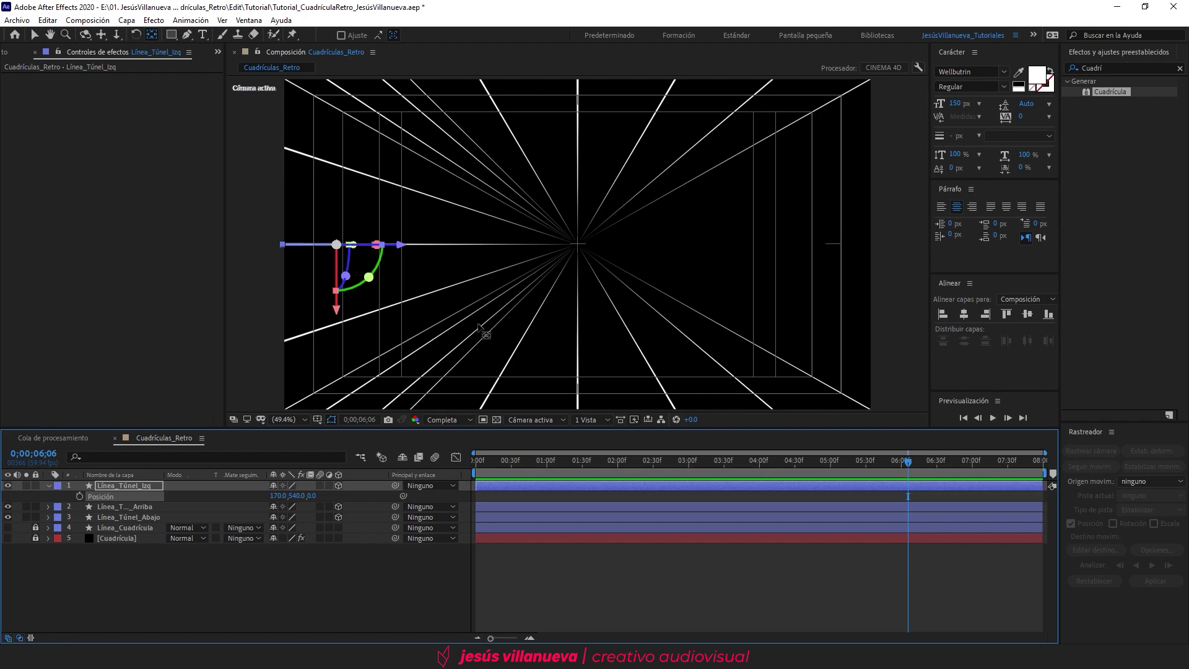
# In Repetidor 1 of Línea_Túnel_Izq, set Copias to 3 and Desplazamiento to -1.
pyautogui.click(48, 486)
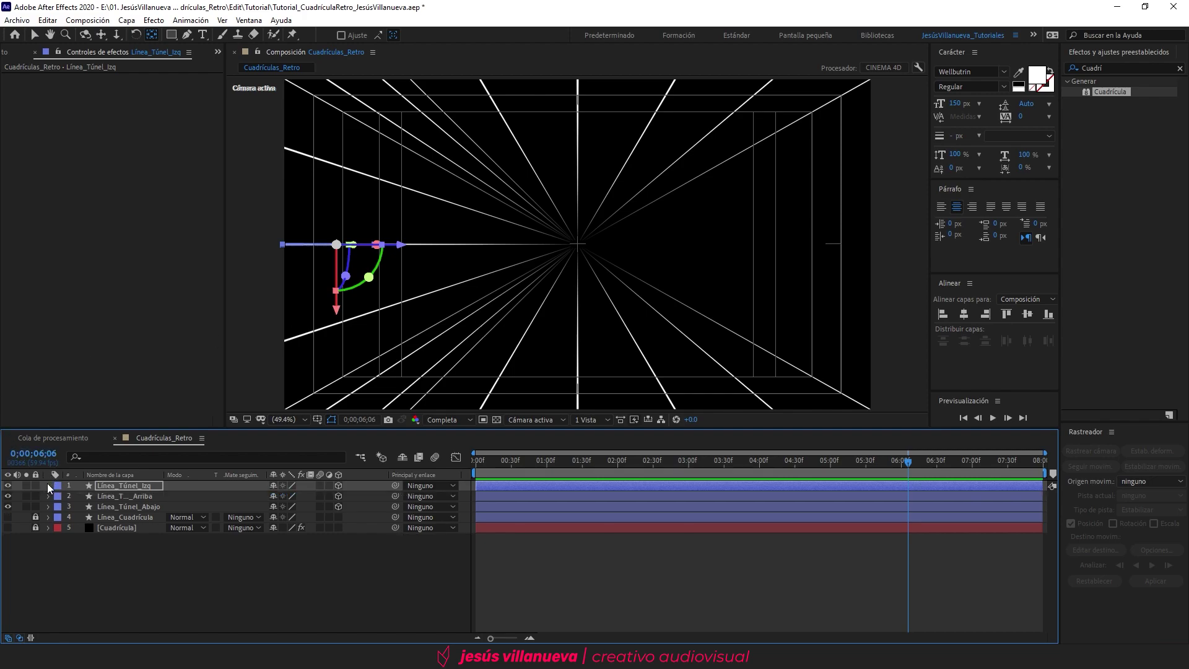
pyautogui.click(49, 486)
pyautogui.click(59, 507)
pyautogui.click(58, 497)
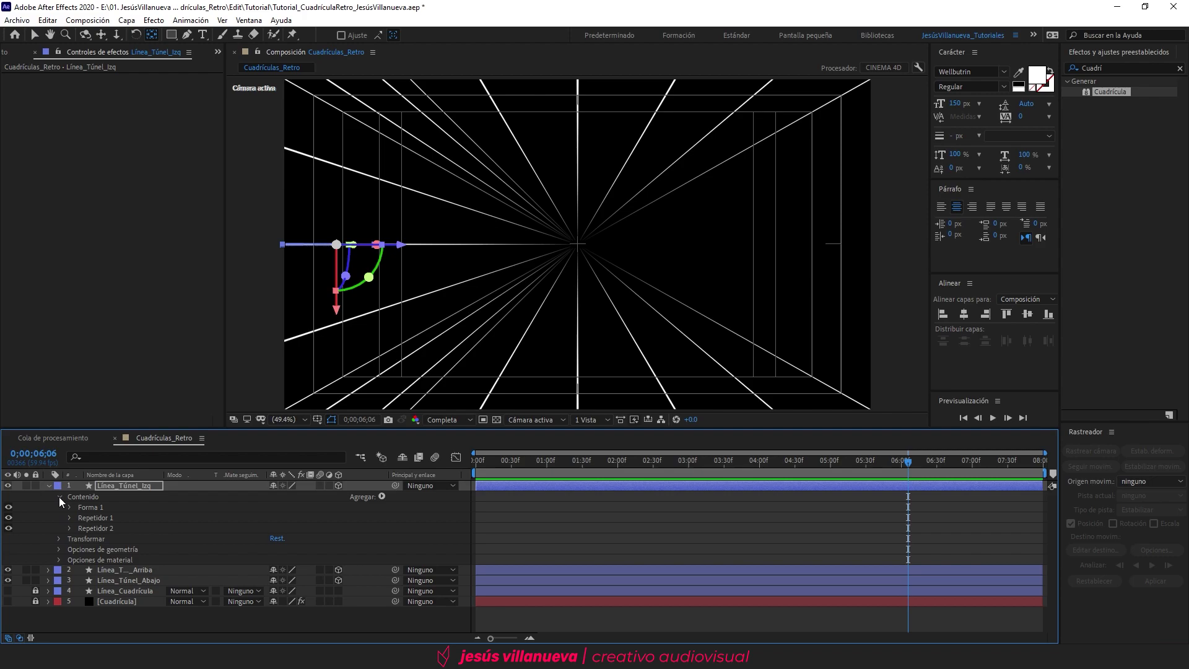
pyautogui.click(70, 517)
pyautogui.click(274, 528)
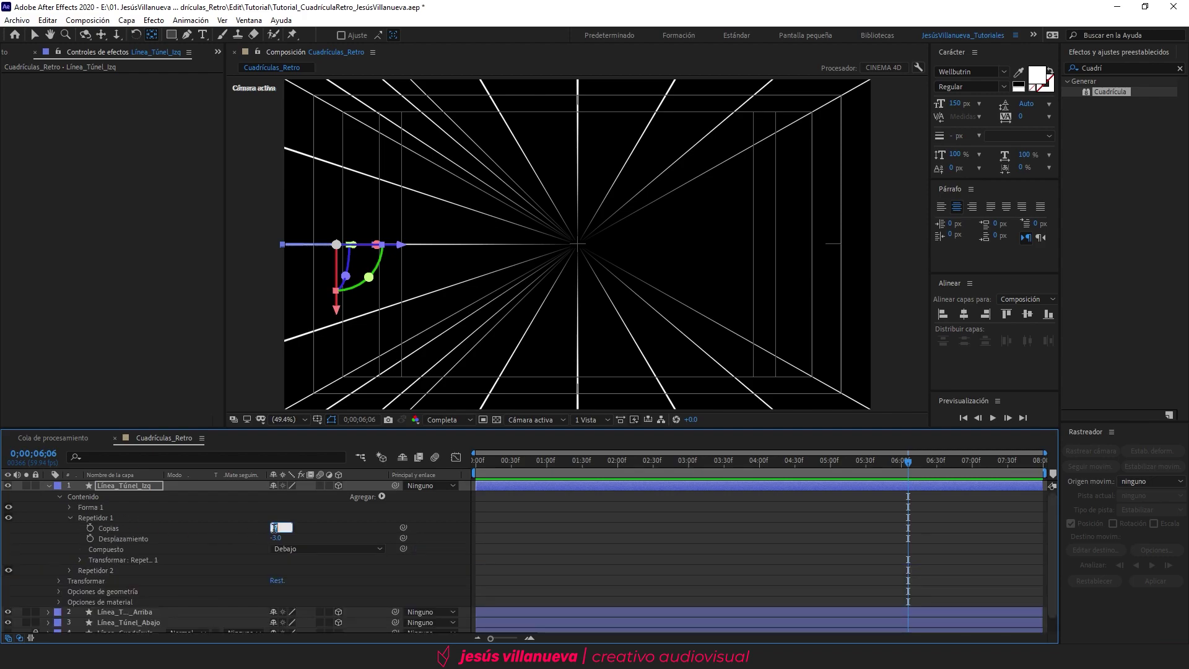
pyautogui.press('Return')
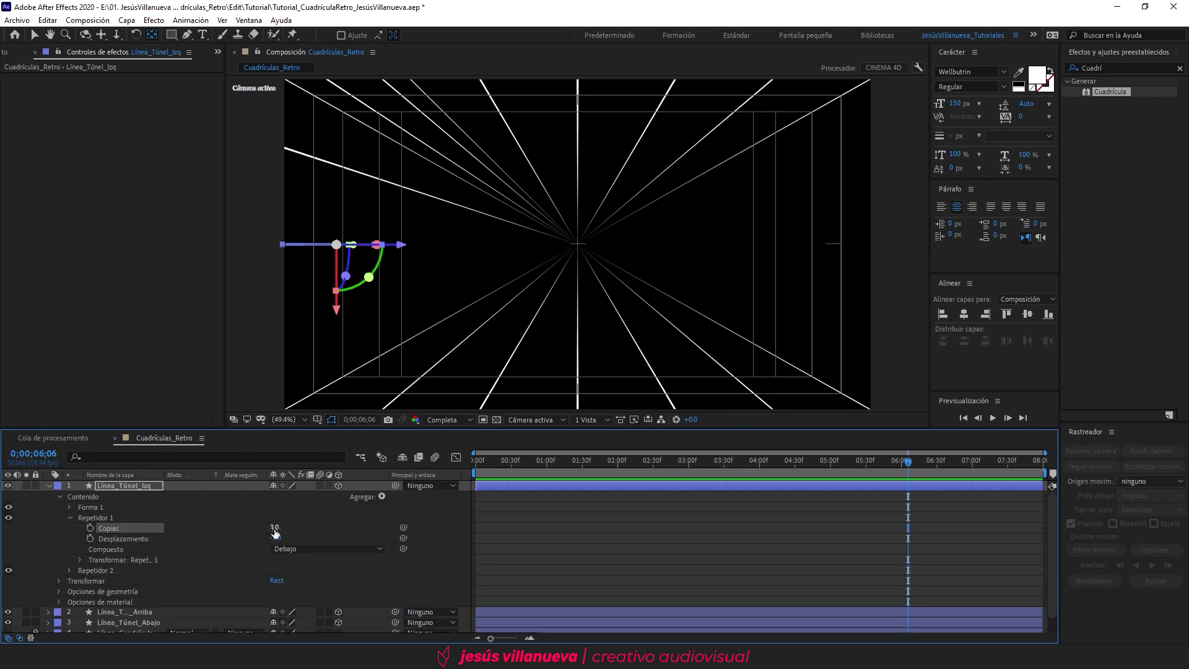
pyautogui.click(277, 537)
pyautogui.write('-1')
pyautogui.press('Return')
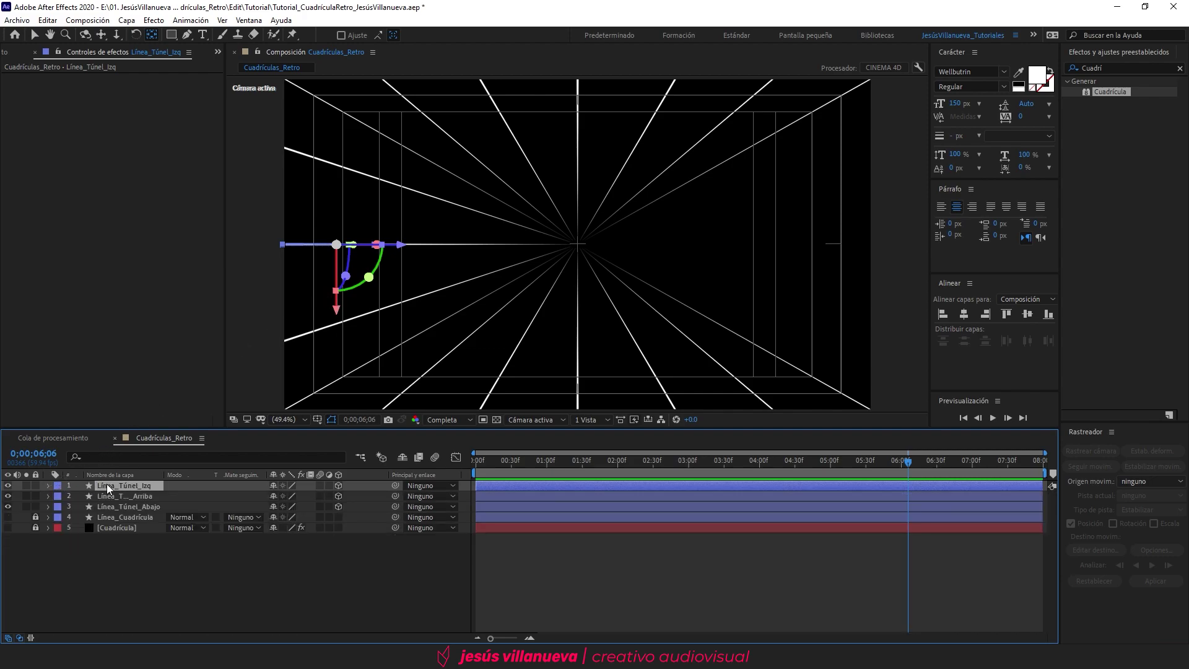
# Duplicate the Línea_Túnel_Izq layer and set the copy's X Posición to 1745.
pyautogui.hotkey('ctrl', 'd')
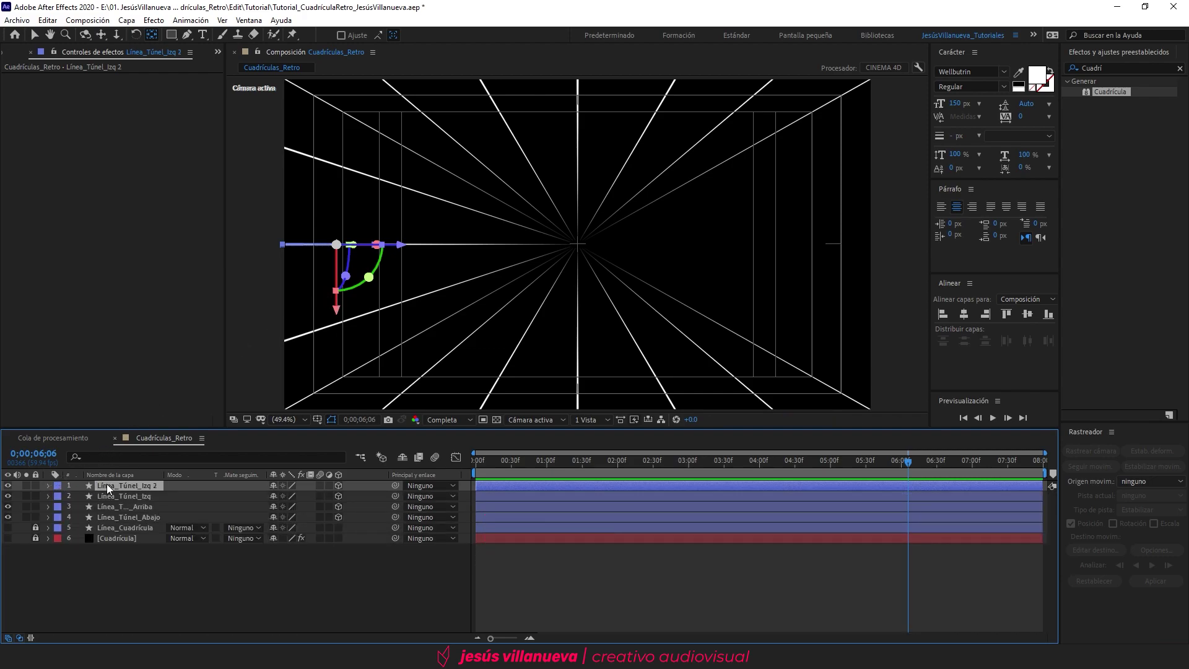
pyautogui.press('p')
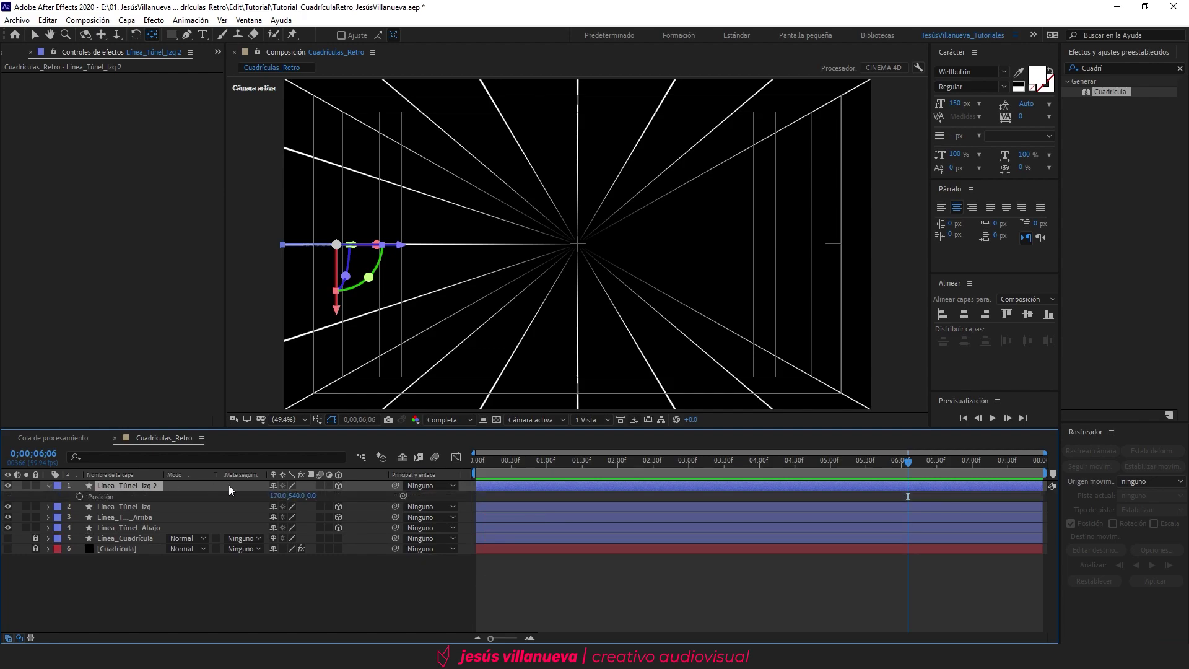
pyautogui.moveTo(284, 495); pyautogui.dragTo(278, 497)
pyautogui.click(278, 497)
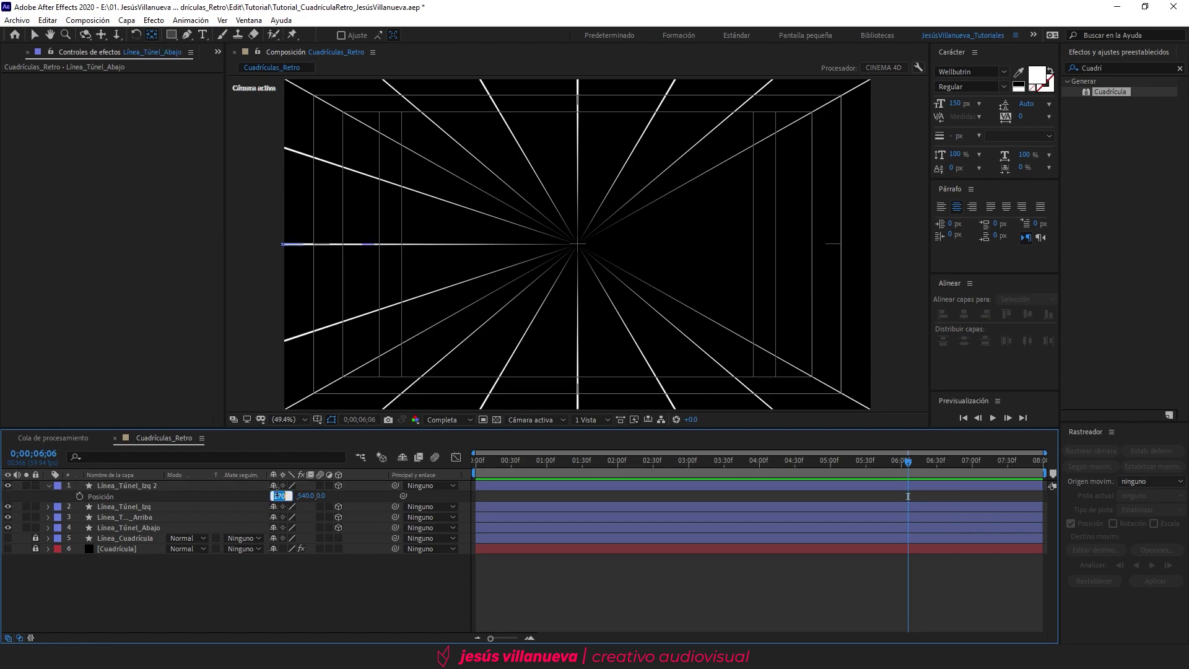
pyautogui.press('Return')
# Rename the duplicated side-wall layer Línea_Túnel_Der and deselect it.
pyautogui.click(144, 487)
pyautogui.press('Return')
pyautogui.press('Right')
pyautogui.press('BackSpace')
pyautogui.press('BackSpace')
pyautogui.press('BackSpace')
pyautogui.press('BackSpace')
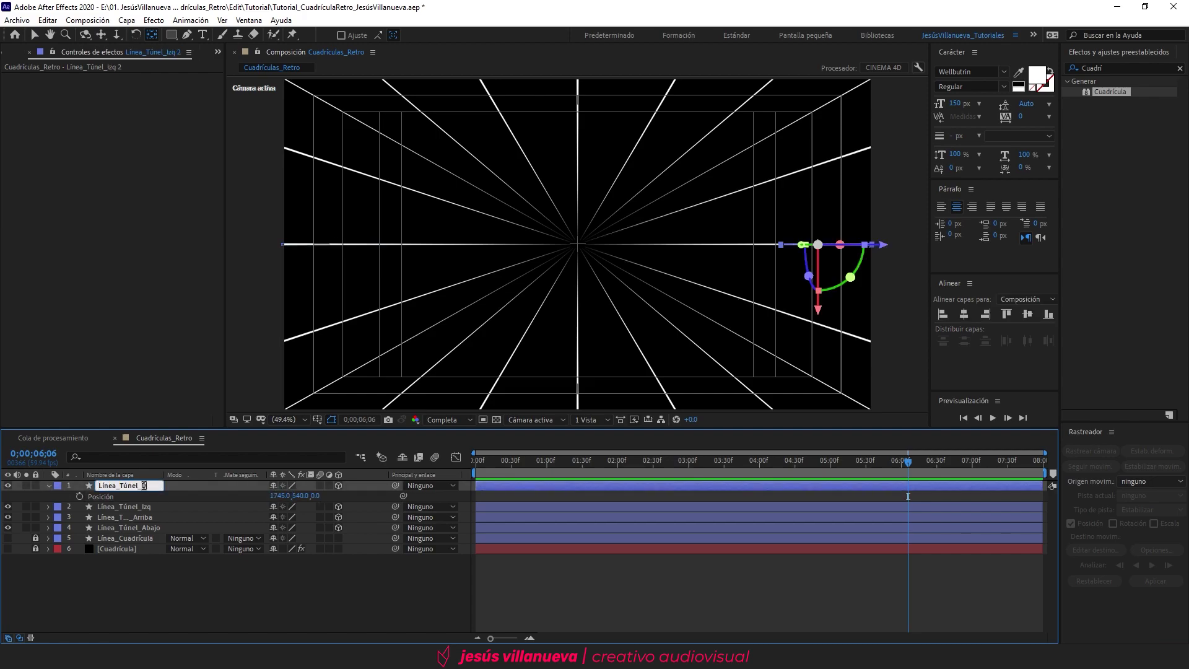
pyautogui.write('Der')
pyautogui.press('Return')
pyautogui.click(62, 555)
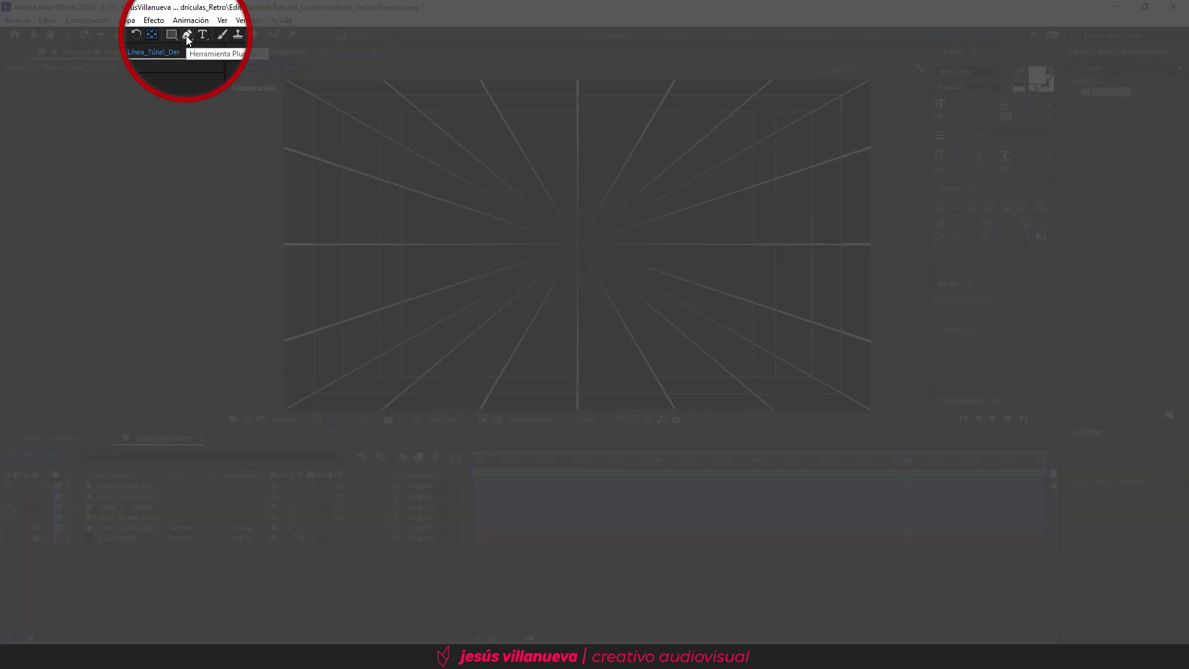
# Draw a closed rectangular path along the outer safe-area guide with the Pen tool as a new shape layer.
pyautogui.click(187, 35)
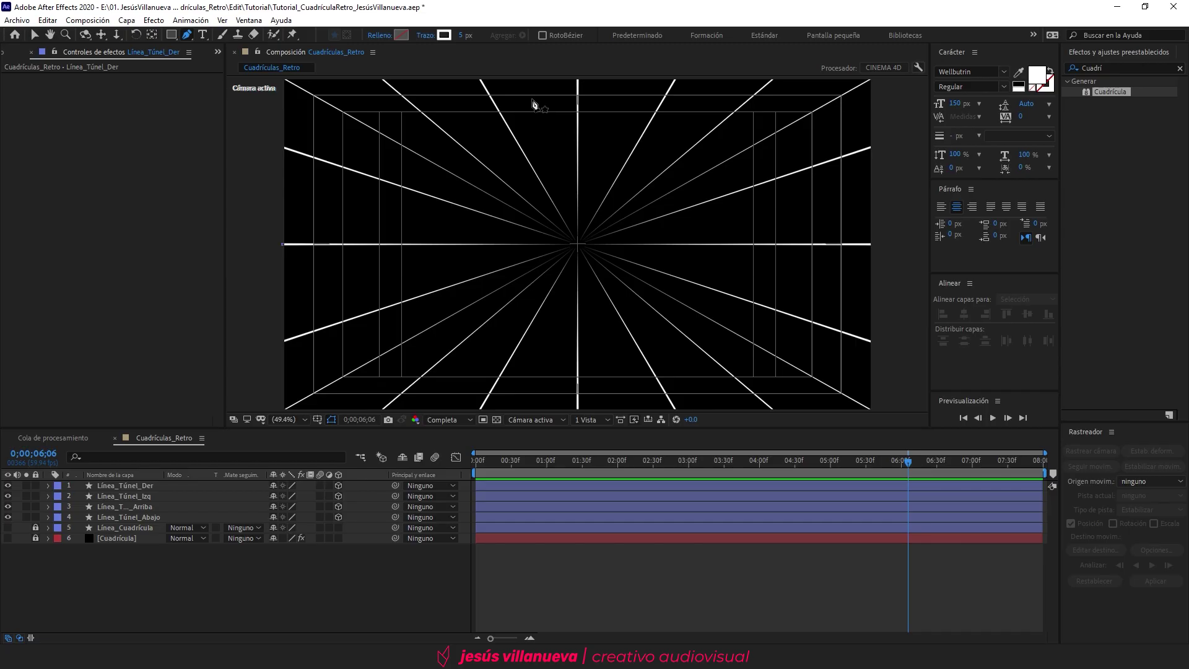
pyautogui.click(314, 96)
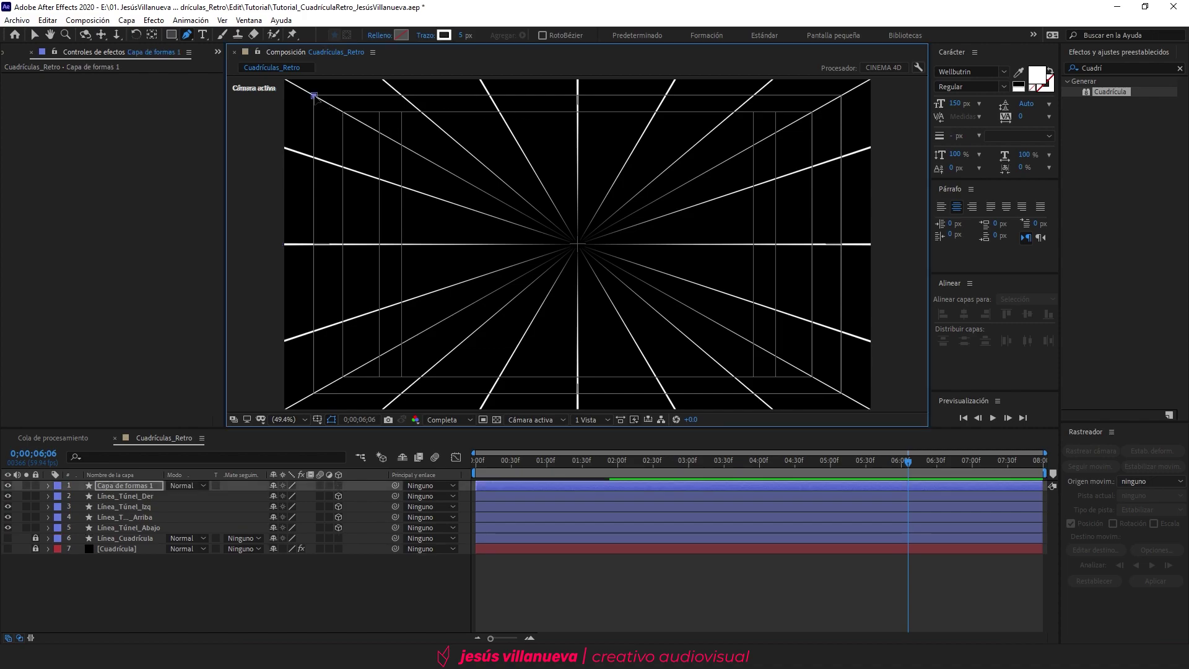
pyautogui.click(314, 392)
pyautogui.click(841, 392)
pyautogui.click(842, 94)
pyautogui.click(316, 97)
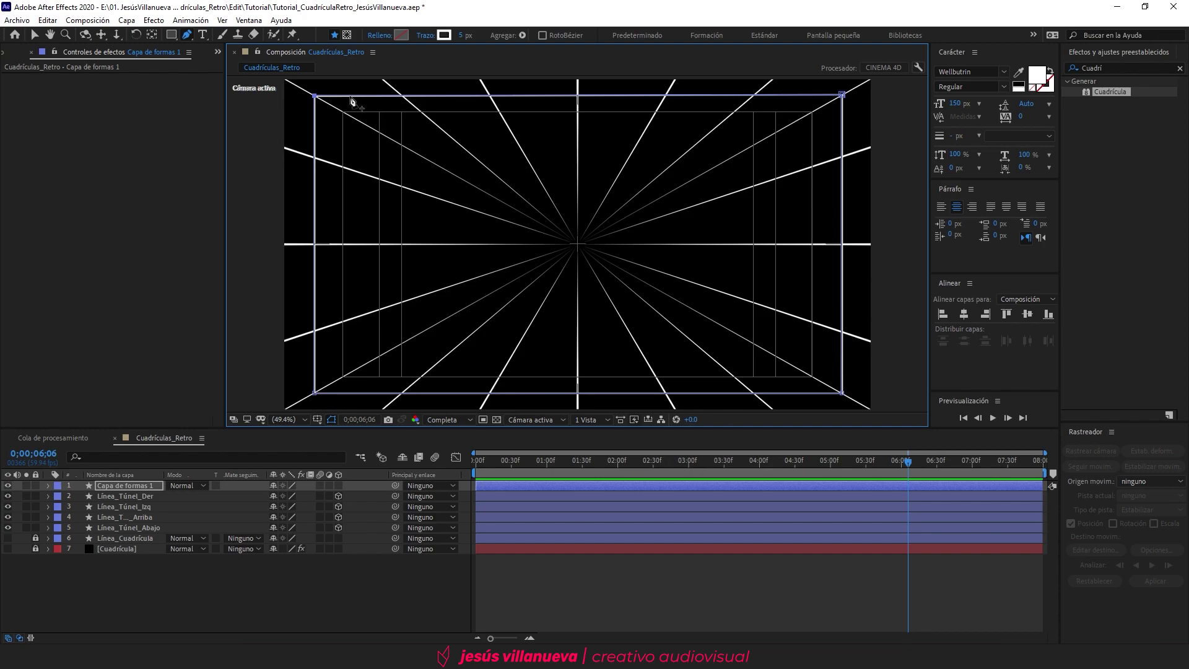
pyautogui.click(211, 581)
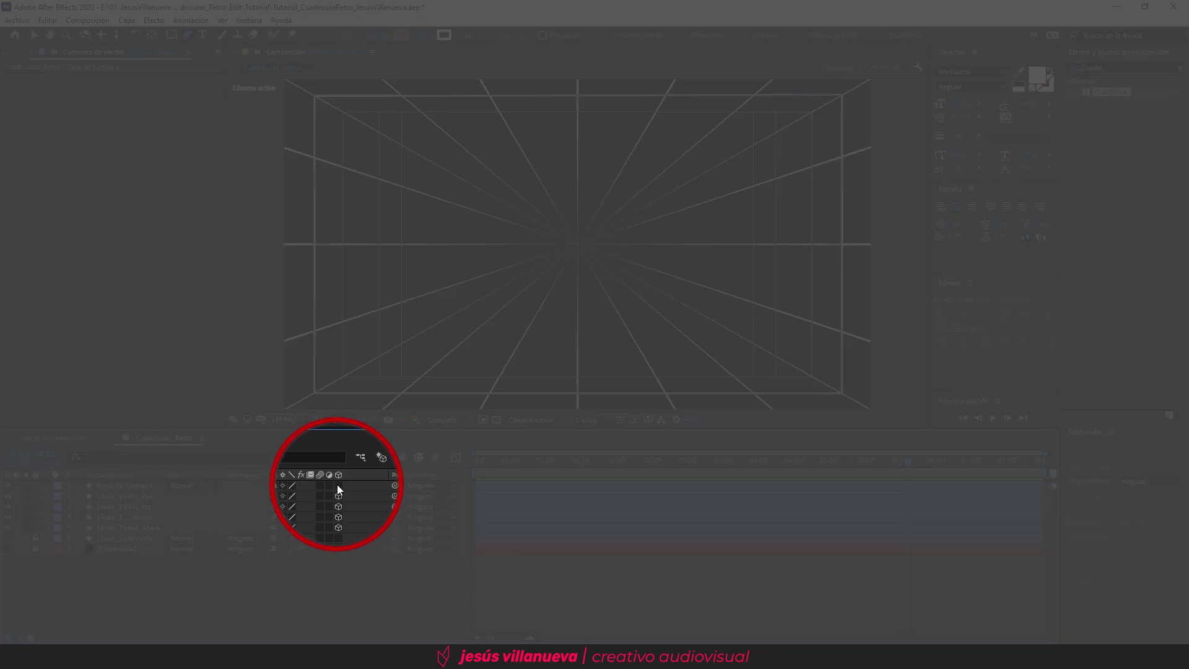
# Make the new rectangle shape layer 3D and add a Repetidor to its contents.
pyautogui.click(338, 486)
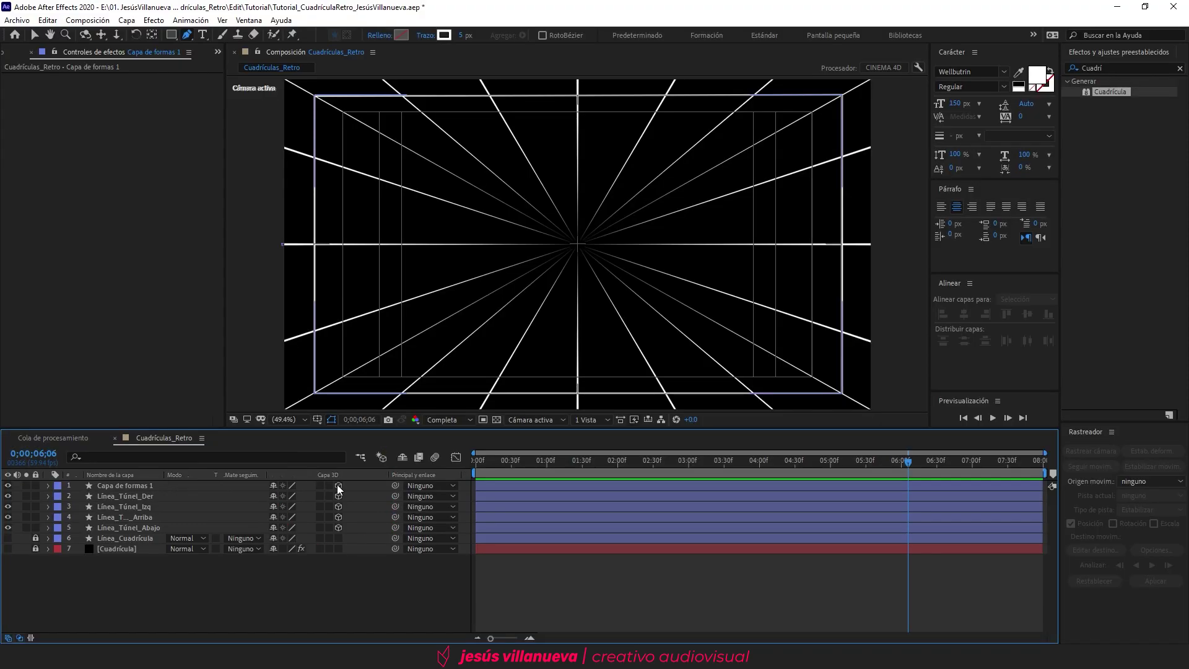
pyautogui.click(48, 485)
pyautogui.click(380, 495)
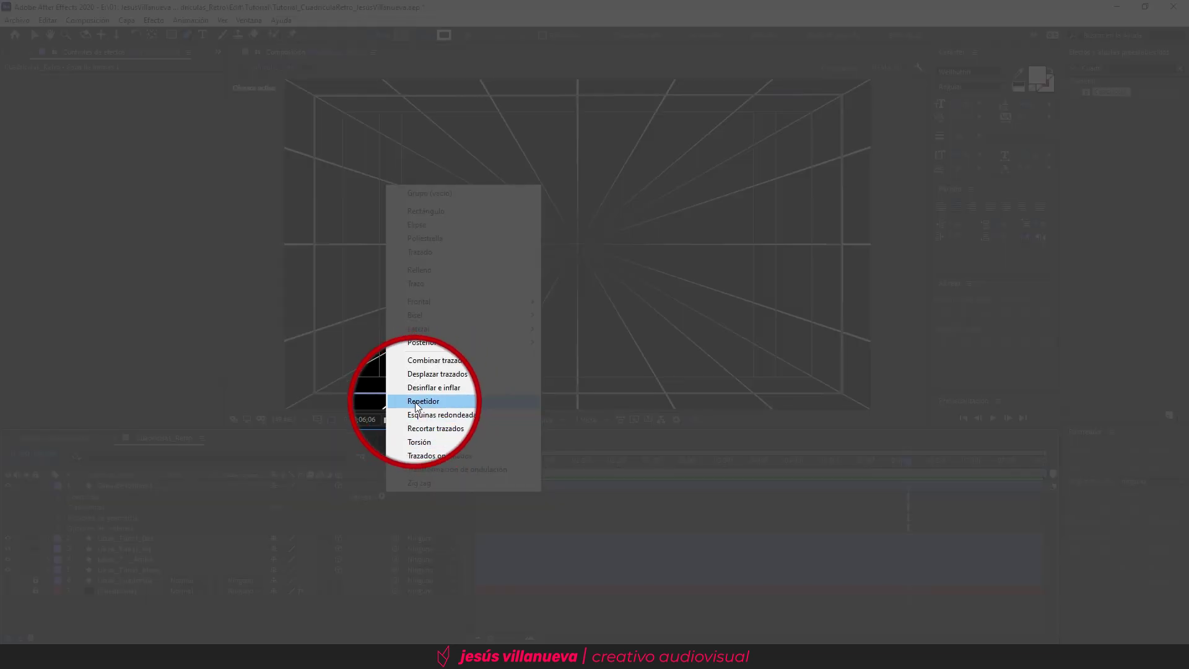
pyautogui.click(419, 403)
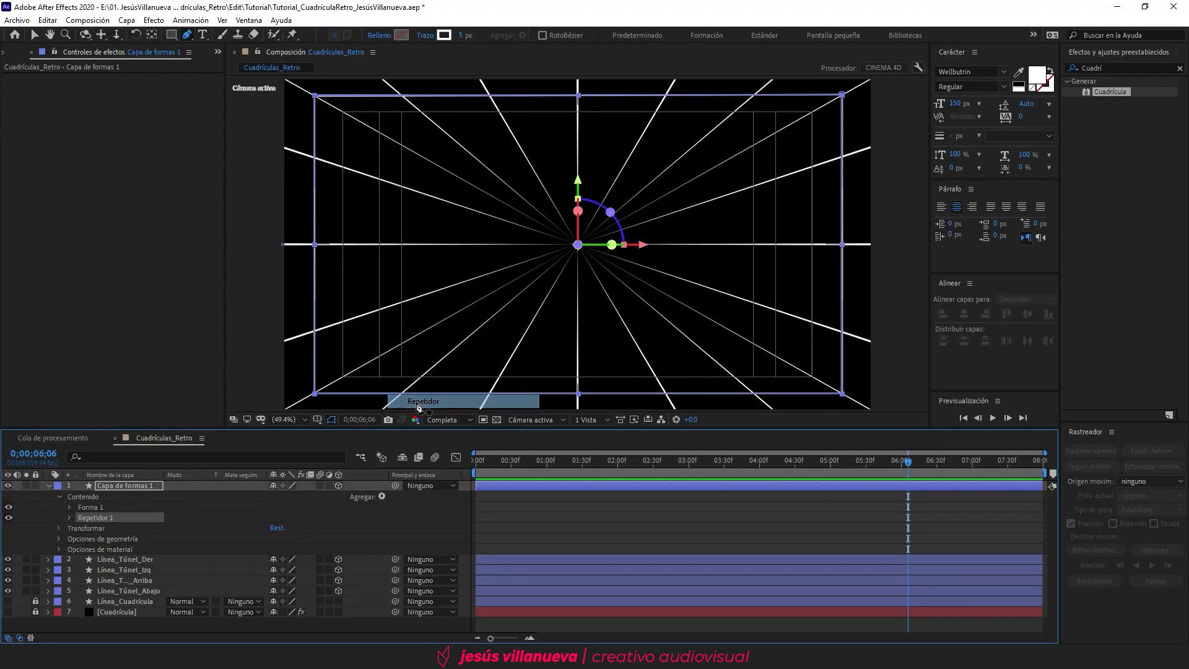
# Set Copias in the rectangle's Repetidor 1 to 11.
pyautogui.click(68, 517)
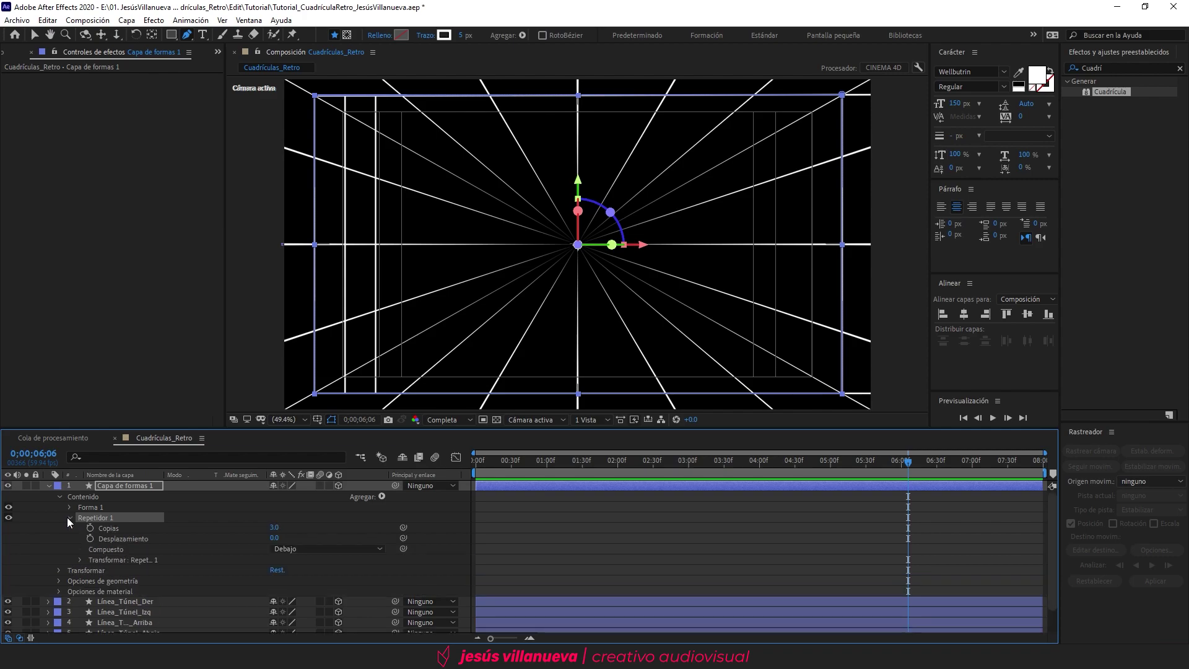
pyautogui.click(274, 527)
pyautogui.write('11')
pyautogui.press('Return')
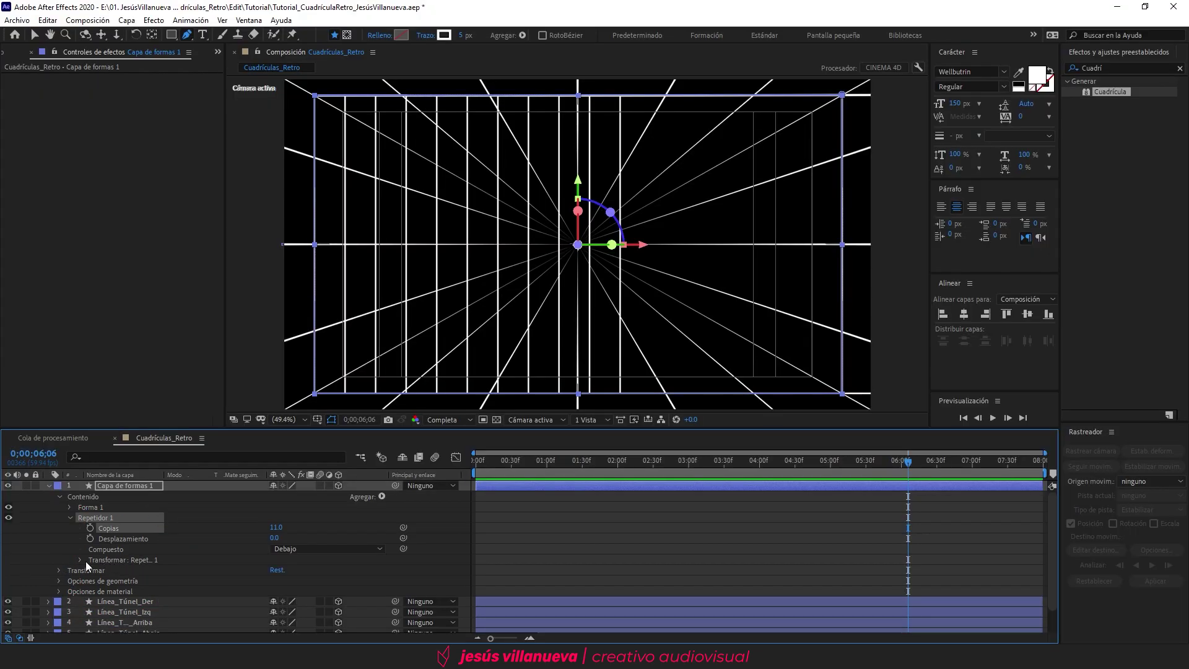
# In the rectangle repeater's transform settings, set the X Posición to 0 and Escala to 80%.
pyautogui.click(81, 559)
pyautogui.click(274, 580)
pyautogui.write('00')
pyautogui.press('Return')
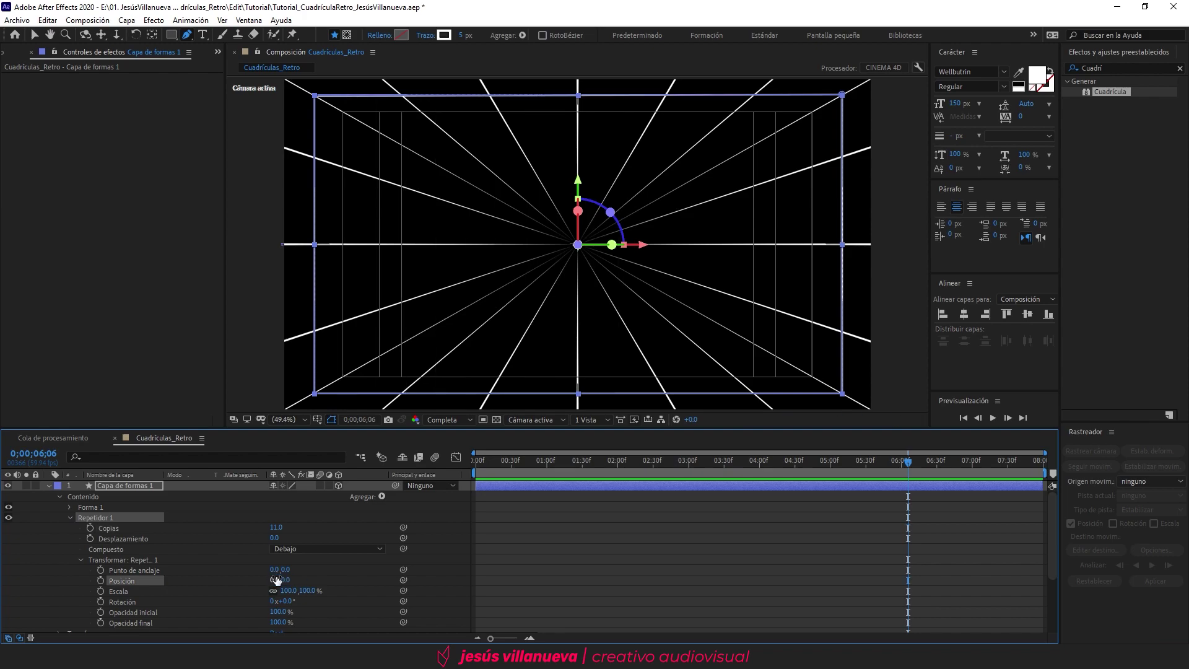
pyautogui.click(283, 589)
pyautogui.write('80')
pyautogui.press('Return')
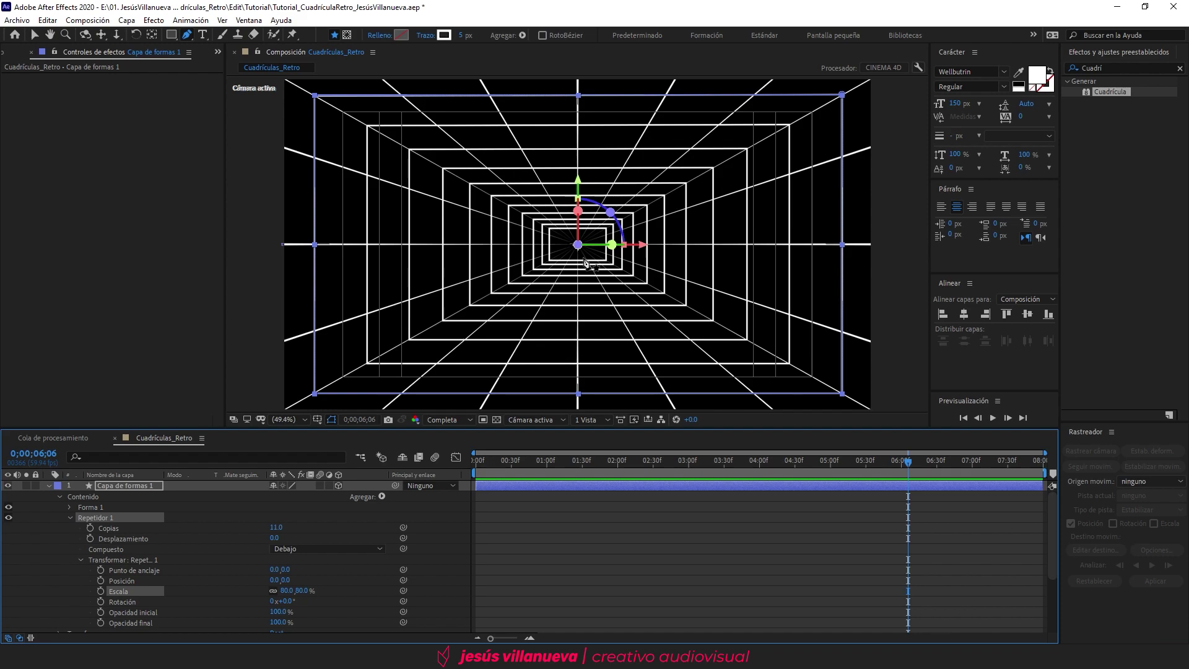
pyautogui.middleClick(633, 288)
pyautogui.moveTo(633, 288); pyautogui.dragTo(643, 270)
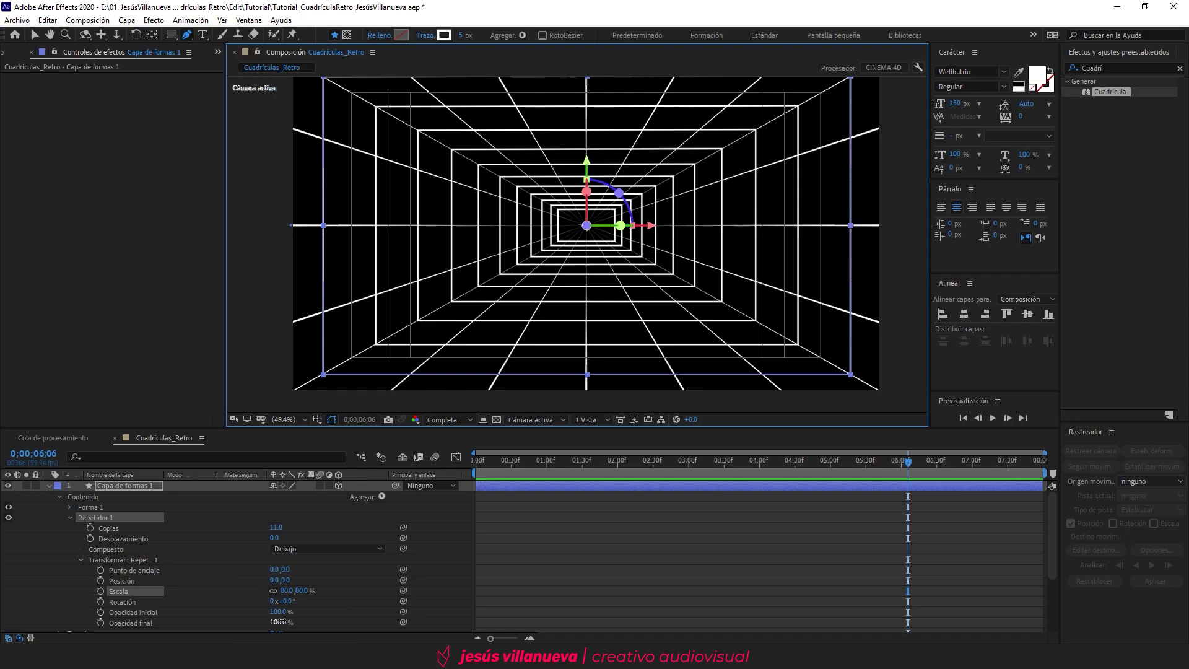
# Lower the rectangle repeater's Opacidad final to 0% and raise its Copias to 15.
pyautogui.moveTo(287, 622); pyautogui.dragTo(69, 633)
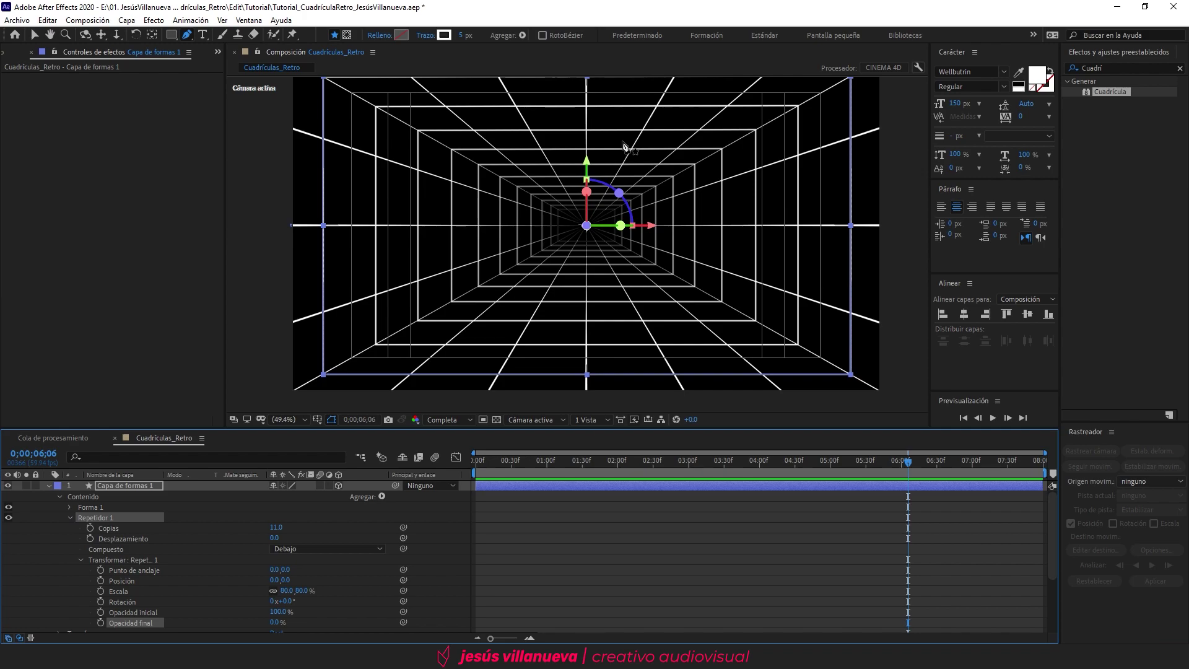
pyautogui.moveTo(273, 527); pyautogui.dragTo(278, 530)
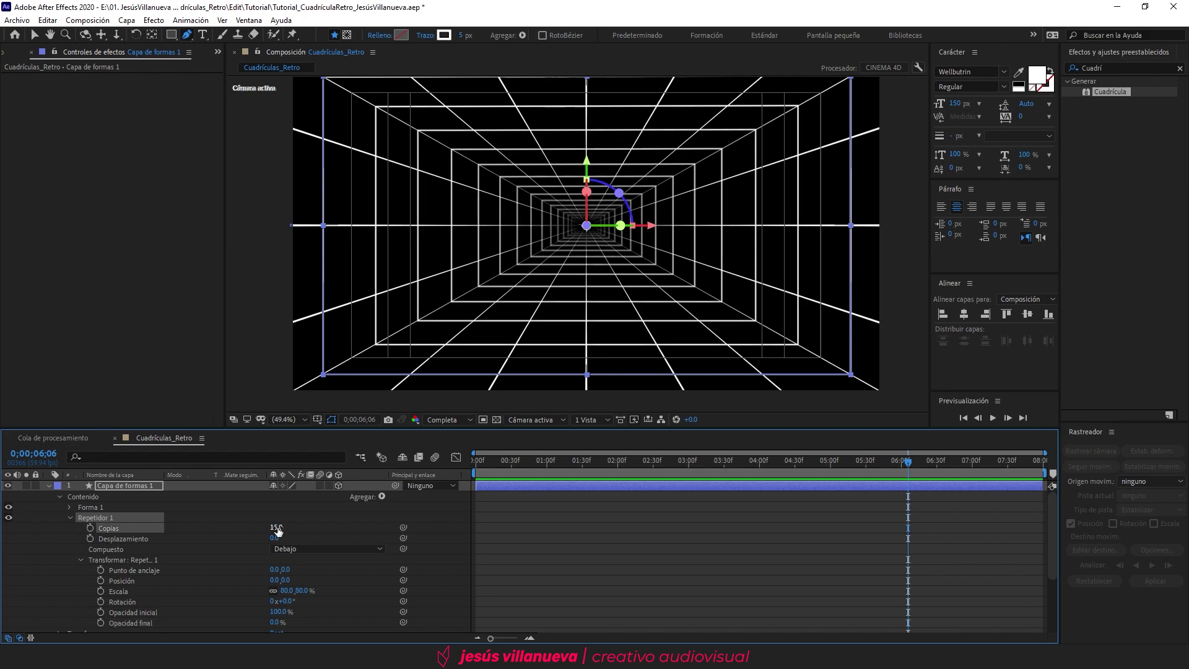
# Trim the start of the rectangle shape layer to 0;00;04;00 and collapse its properties.
pyautogui.click(760, 467)
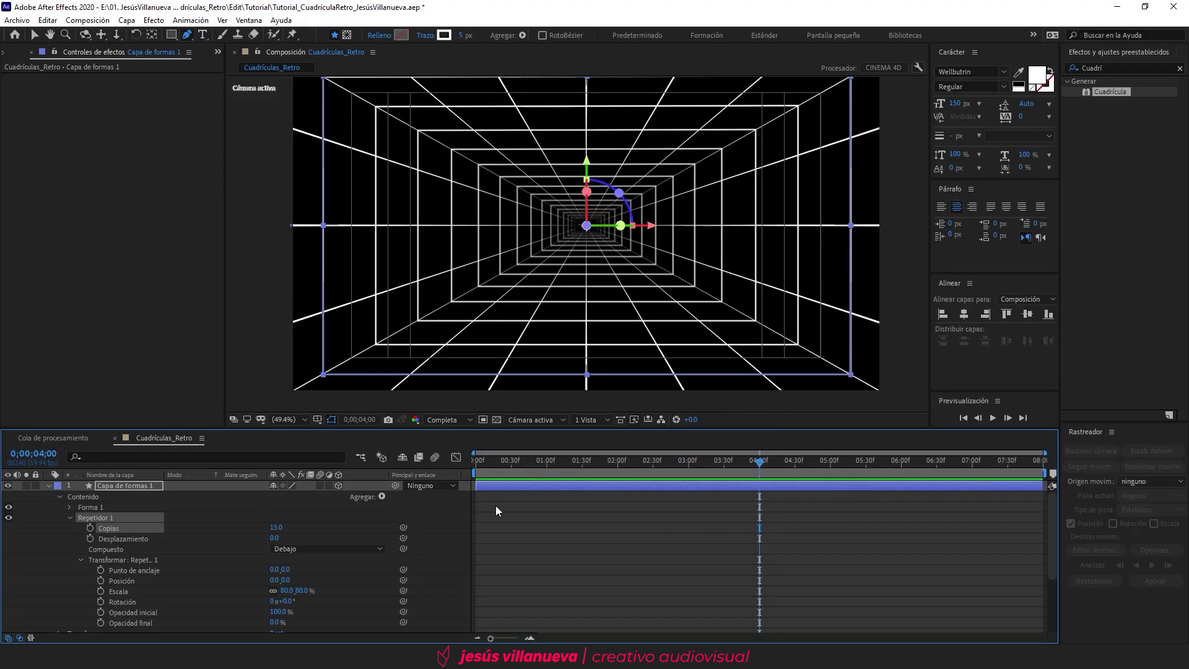
pyautogui.moveTo(476, 486); pyautogui.dragTo(754, 492)
pyautogui.click(50, 485)
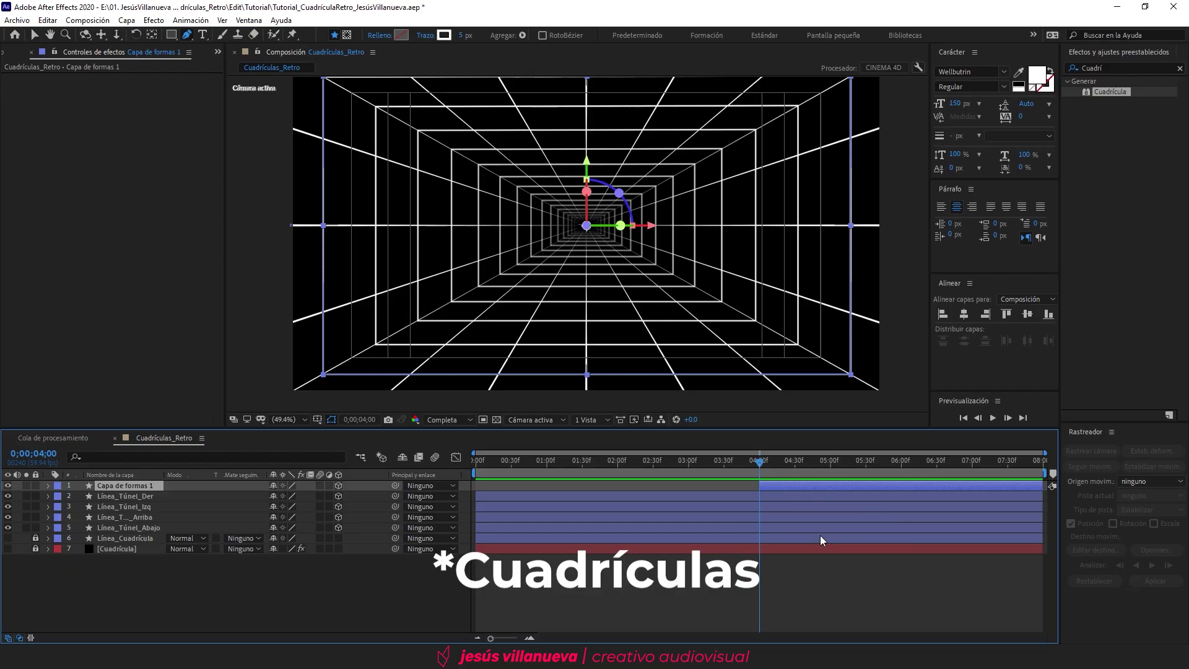
# Animate the rectangle repeater's Desplazamiento from 0 at 0;00;04;00 to -5 at 0;00;07;59.
pyautogui.click(48, 485)
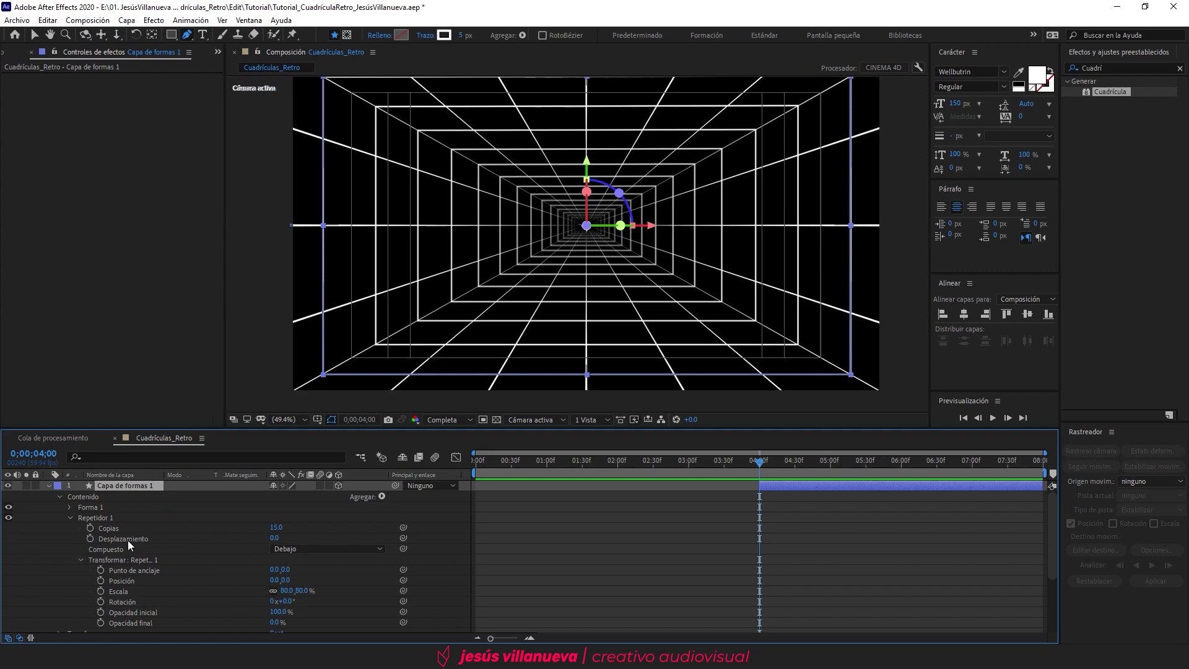
pyautogui.click(89, 538)
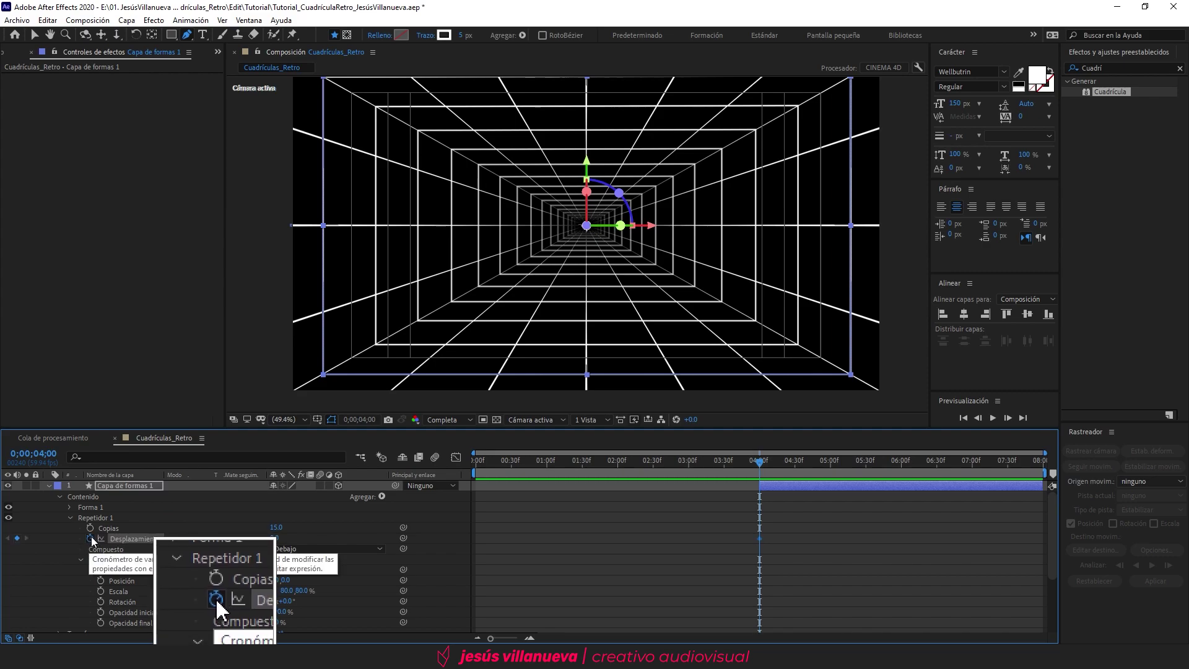
pyautogui.moveTo(1015, 461); pyautogui.dragTo(1079, 473)
pyautogui.press('capslock')
pyautogui.click(274, 537)
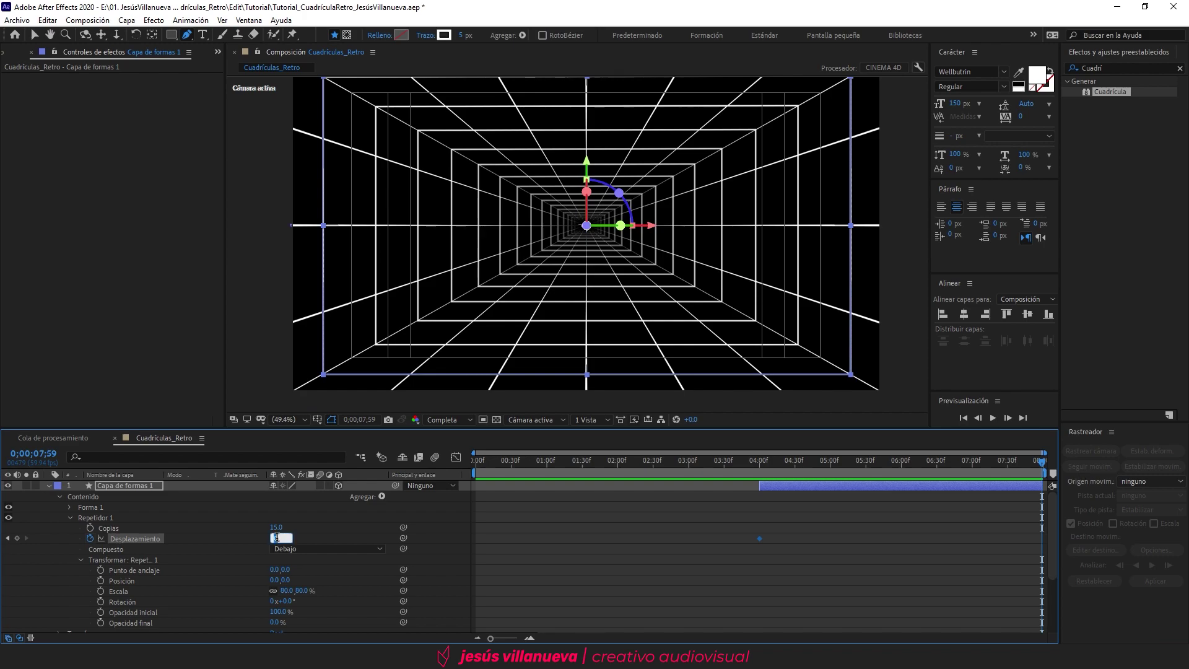
pyautogui.write('-5')
pyautogui.press('Return')
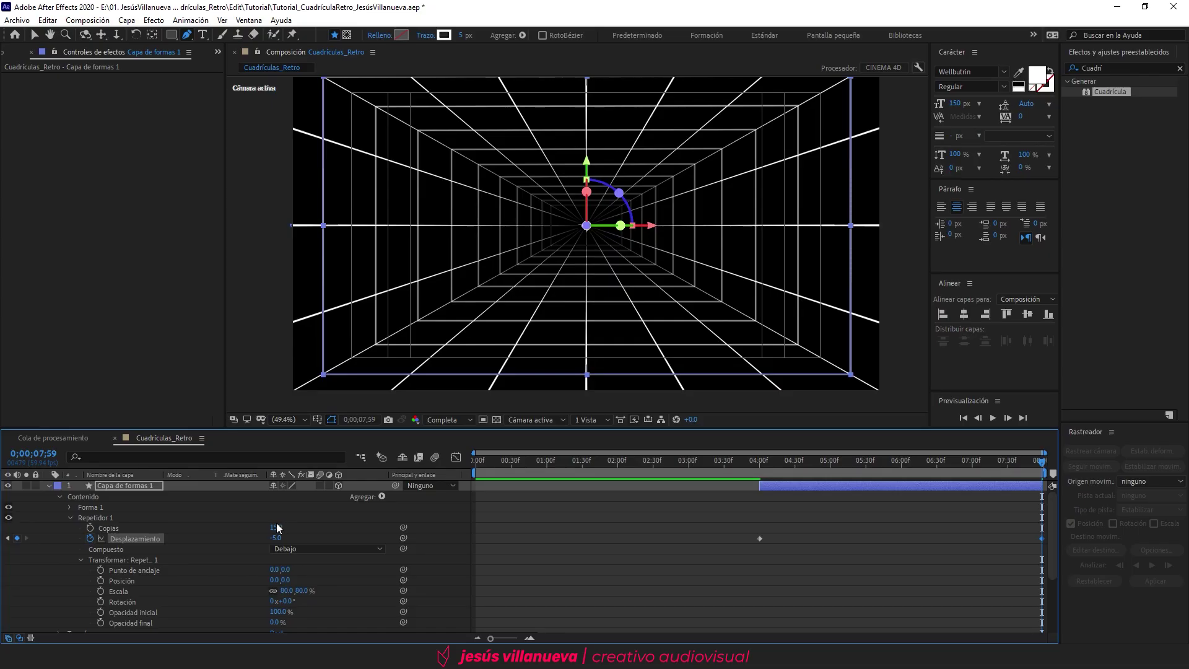
# Keyframe the repeater's Copias to 18 at 0;00;07;59 and apply Easy Ease to all Copias and Desplazamiento keyframes.
pyautogui.click(276, 527)
pyautogui.write('18')
pyautogui.press('Return')
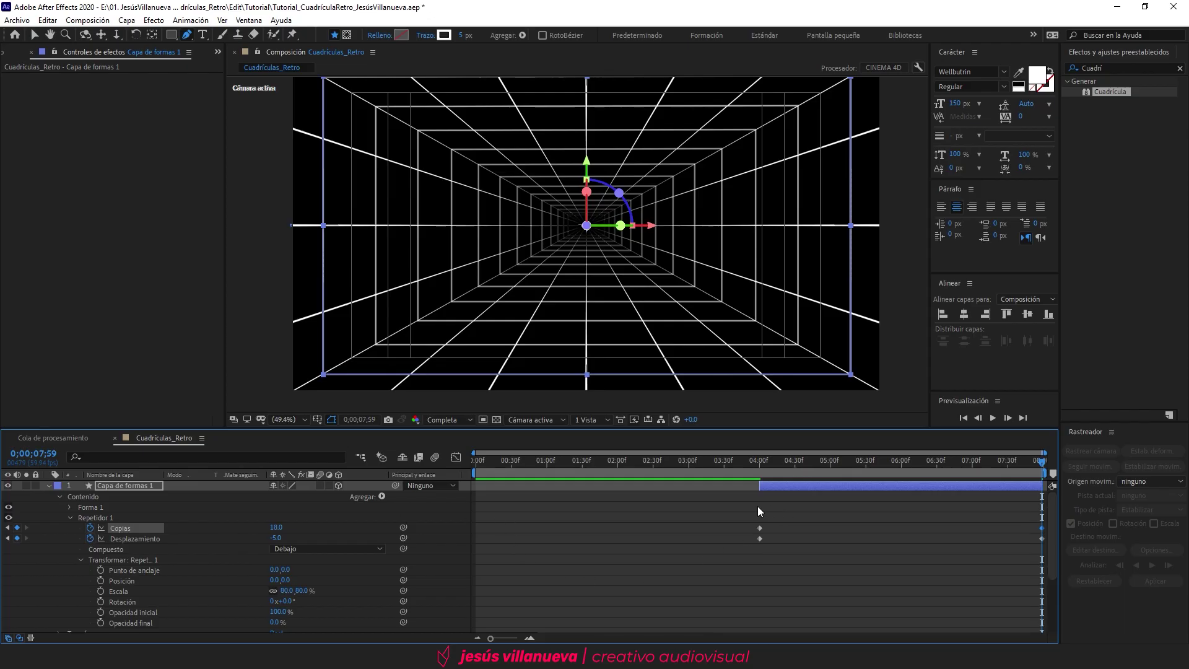
pyautogui.moveTo(728, 505); pyautogui.dragTo(1054, 559)
pyautogui.press('F9')
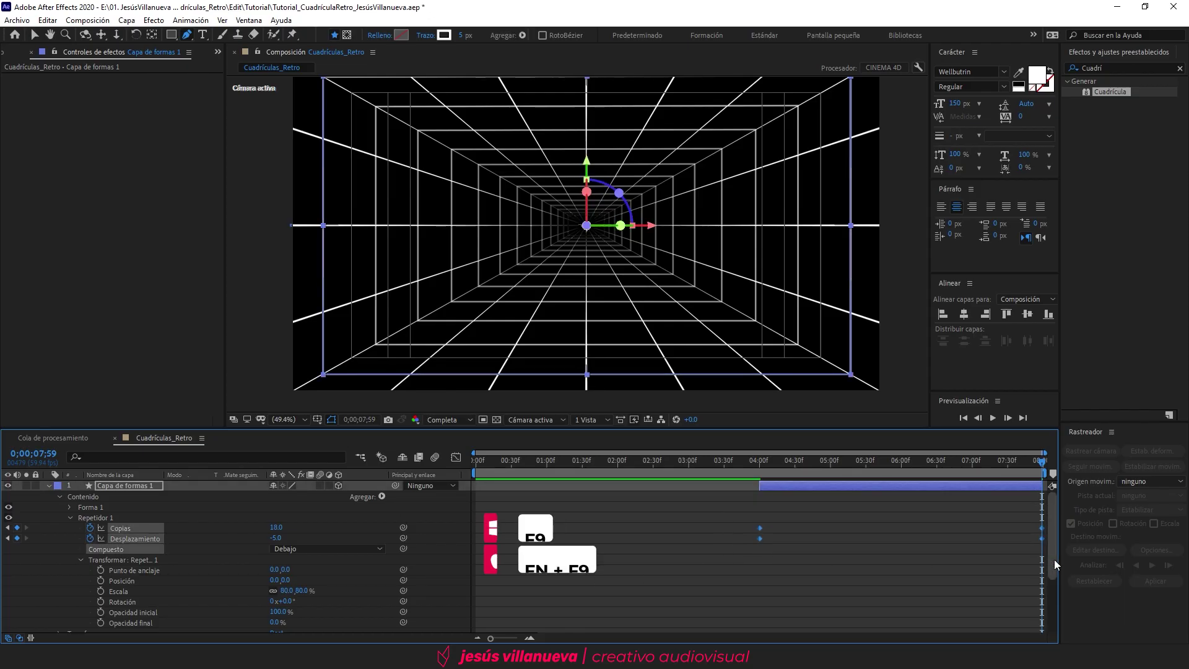
# Apply Easy Ease to the selected Copias and Desplazamiento keyframes and collapse the rectangle shape layer.
pyautogui.press('F9')
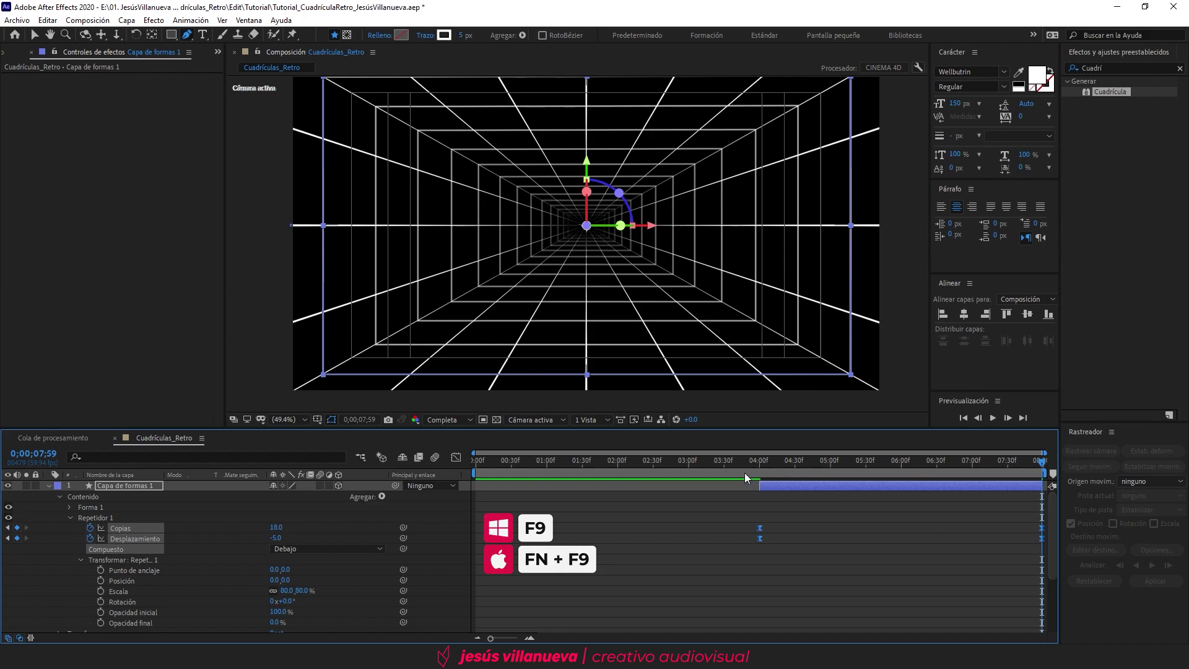
pyautogui.click(743, 476)
pyautogui.click(48, 486)
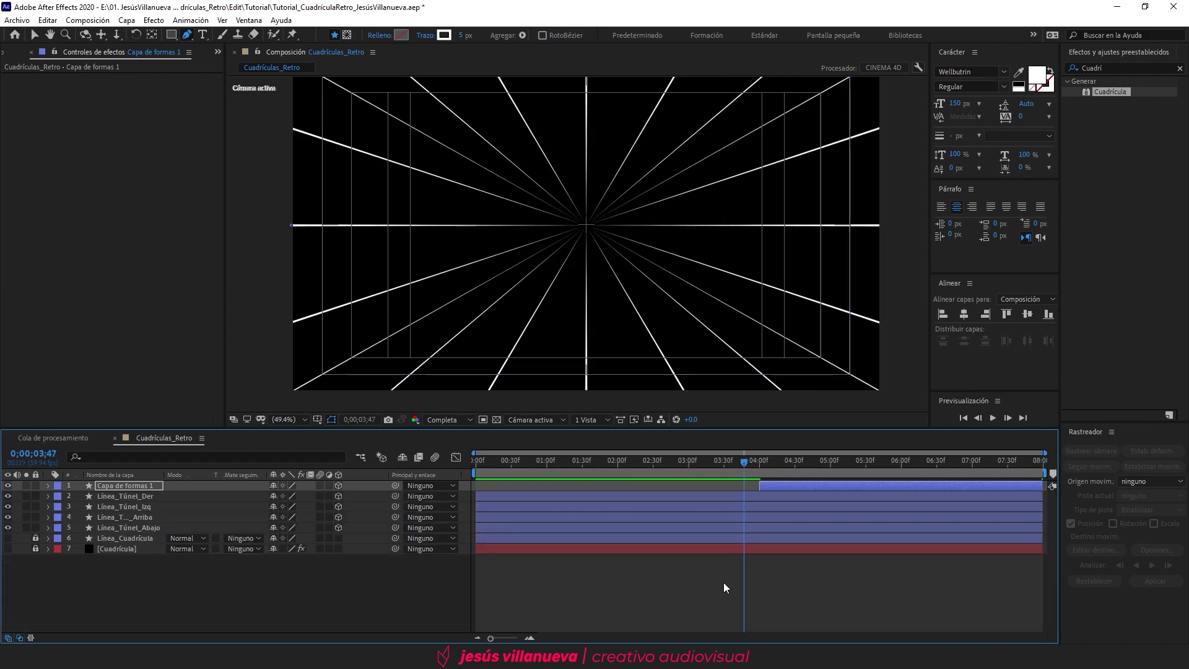
# Trim the start of the four Línea_Túnel layers to 0;00;04;00 and preview the tunnel animation.
pyautogui.click(724, 584)
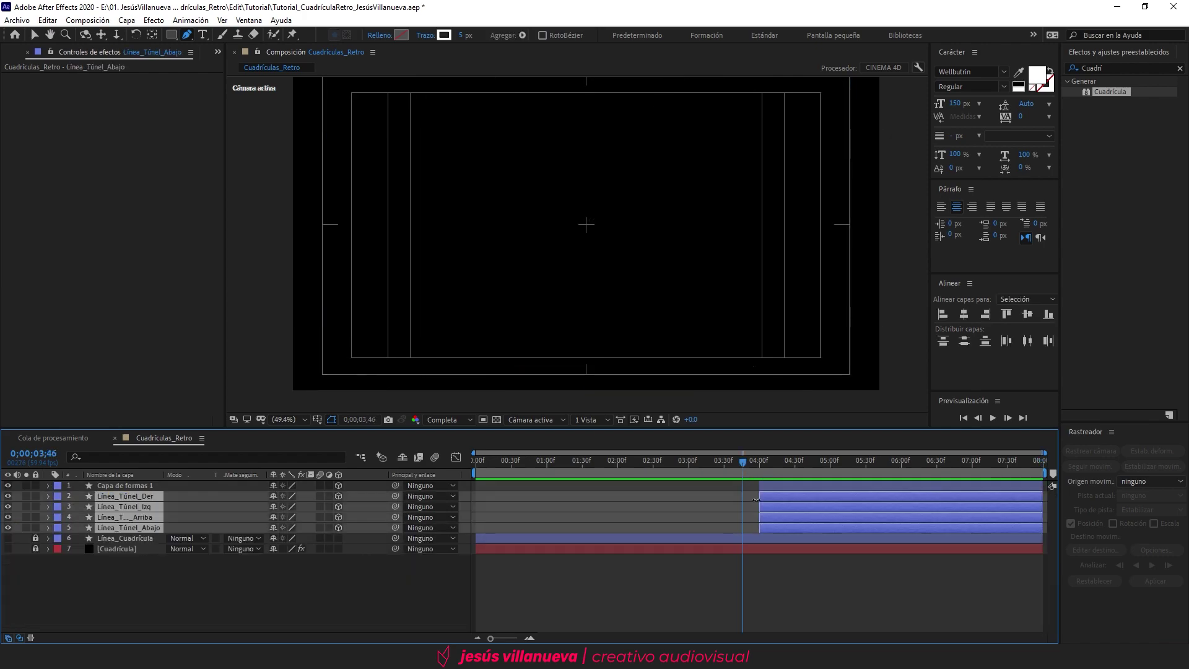
pyautogui.press('space')
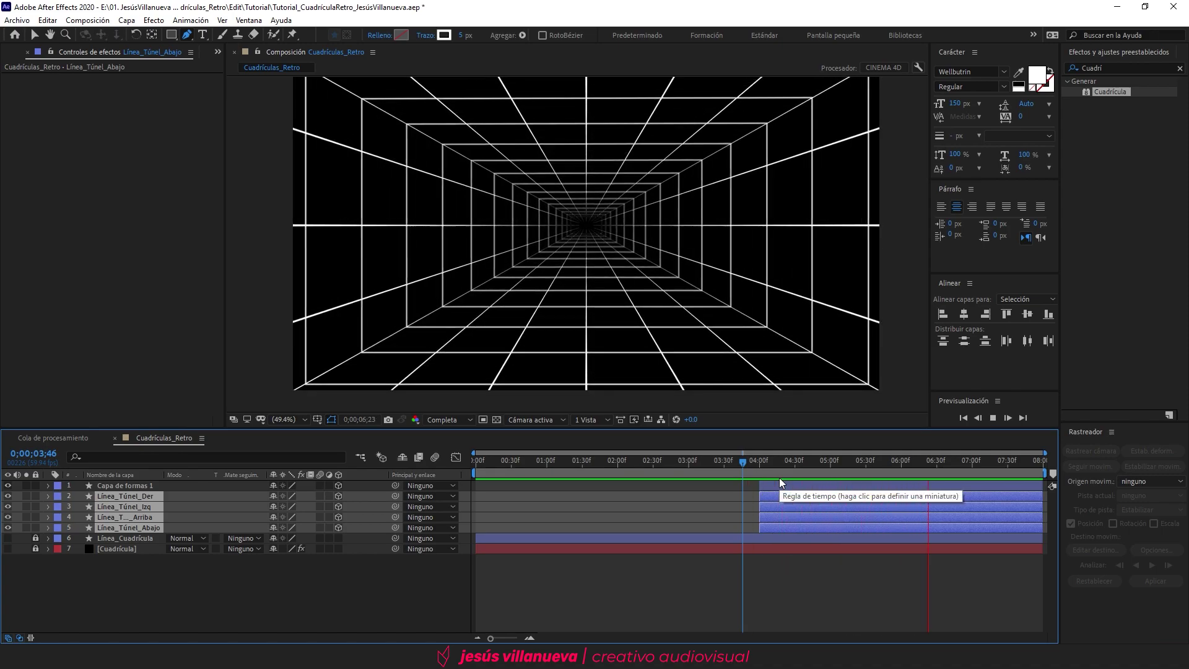
pyautogui.press('space')
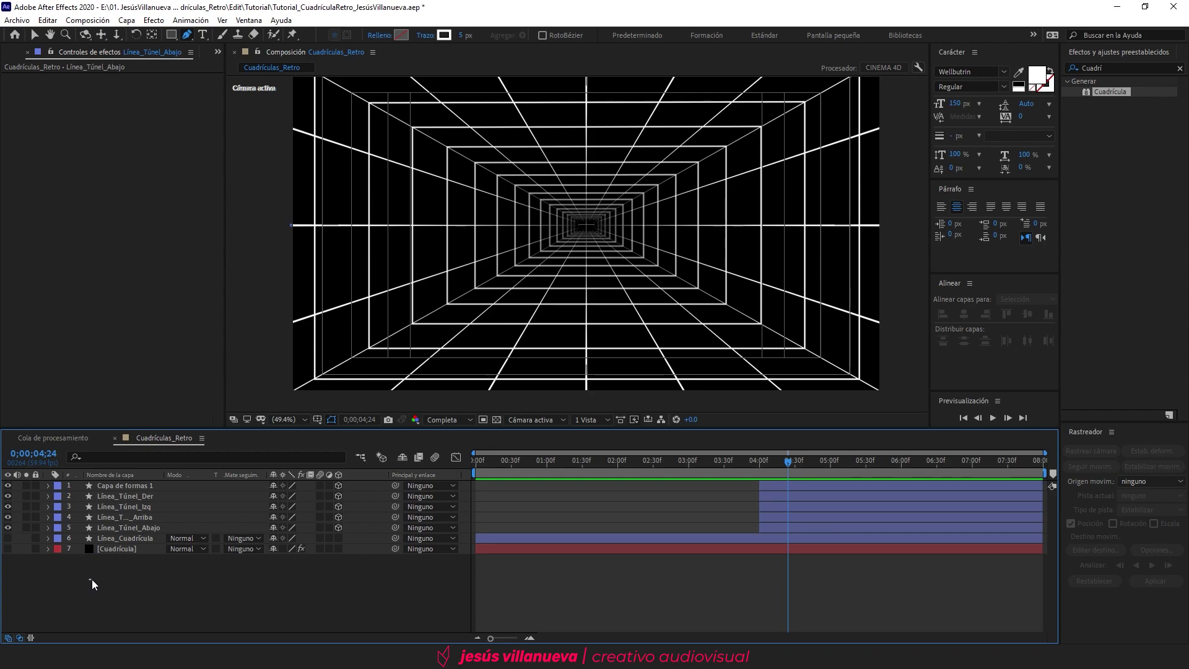
# Precompose all seven layers into a new composition named Cuadrículas, transferring all attributes.
pyautogui.moveTo(92, 579); pyautogui.dragTo(118, 487)
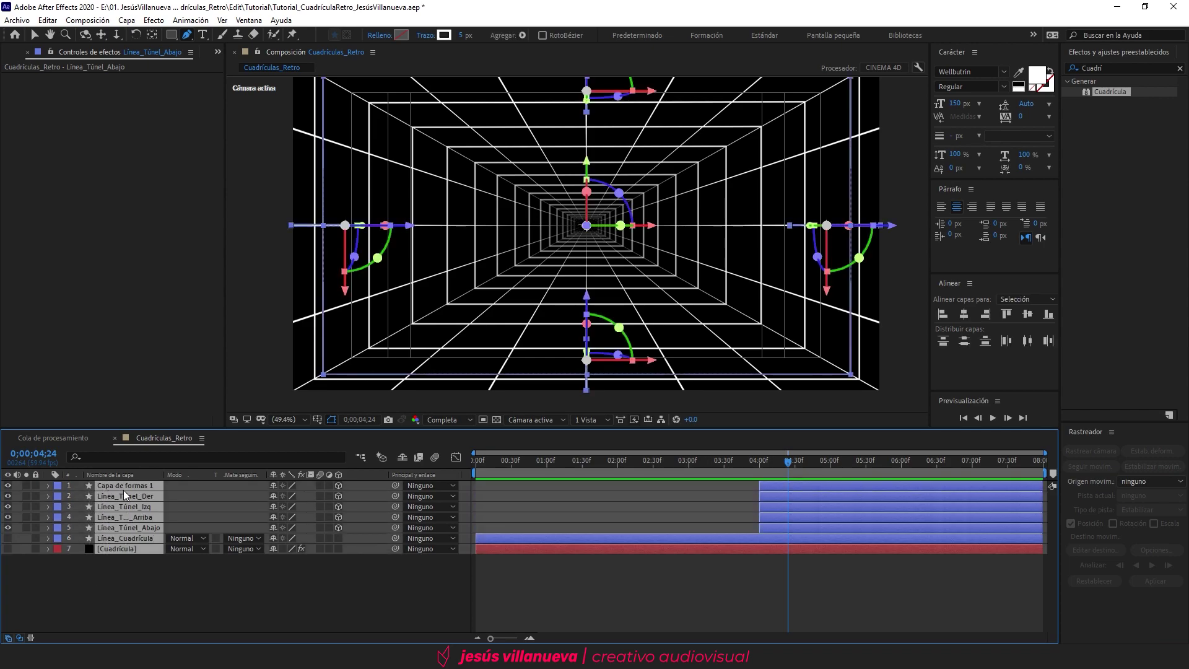
pyautogui.rightClick(127, 495)
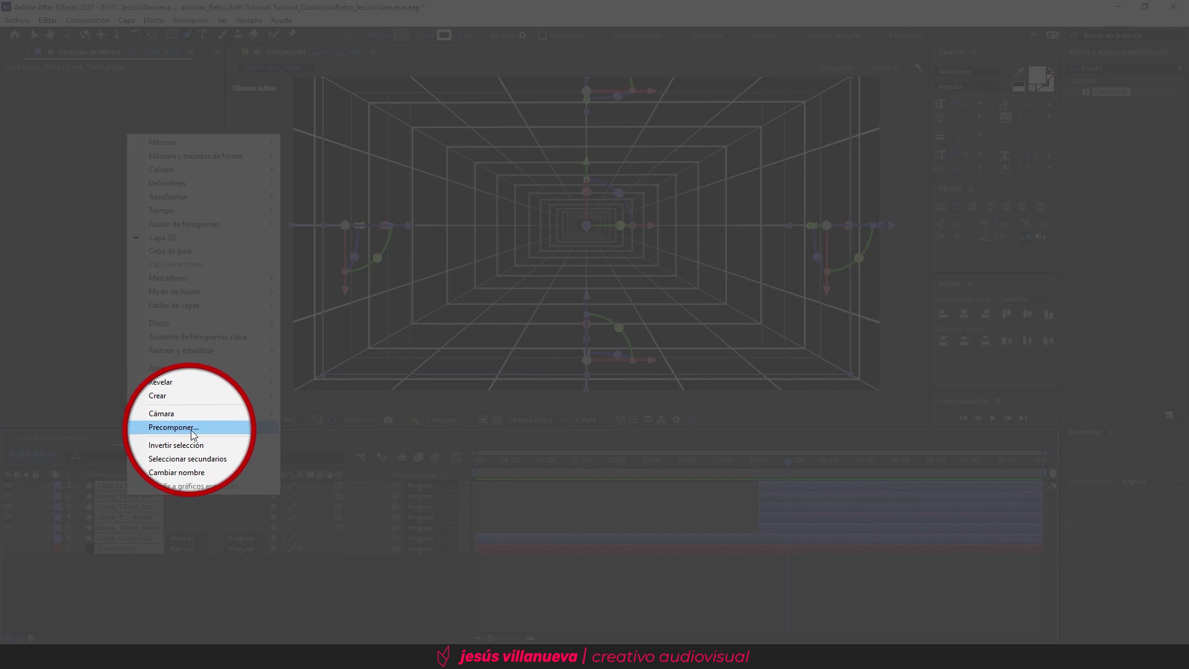
pyautogui.click(193, 431)
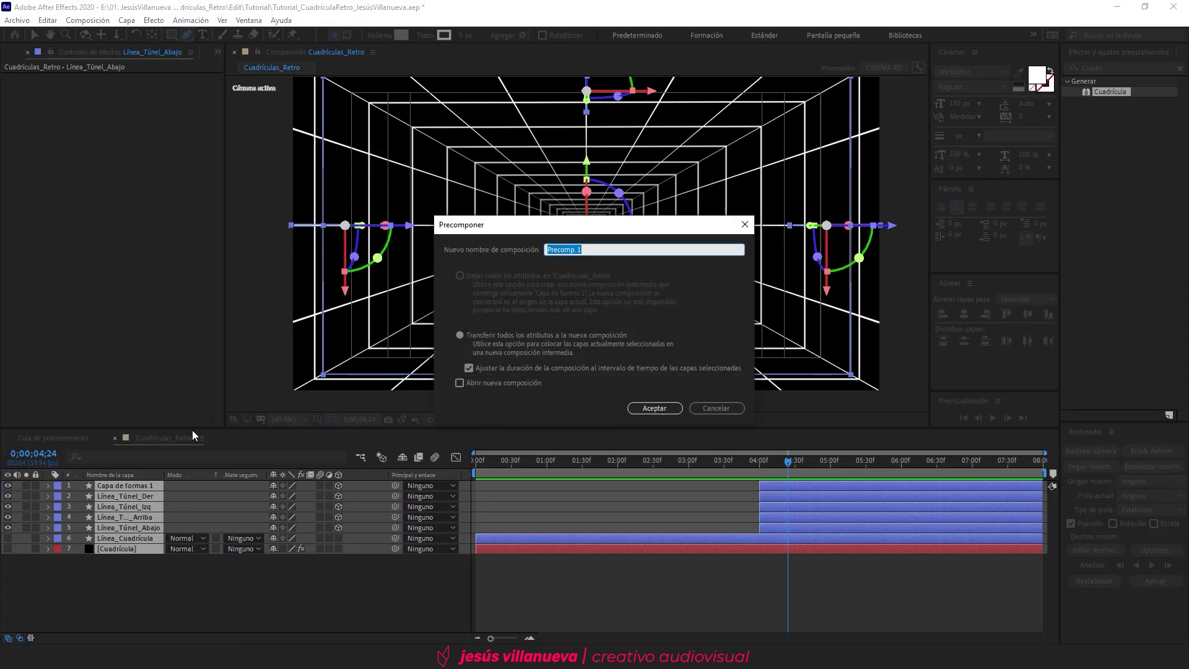
pyautogui.write('Cuadri')
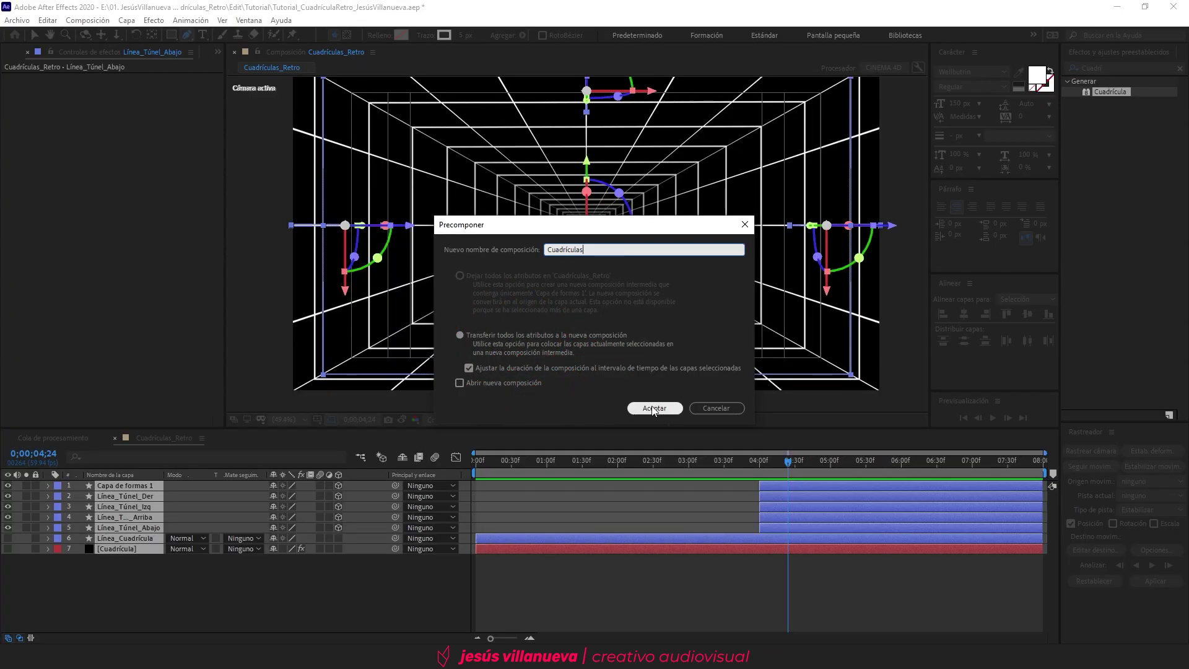
pyautogui.click(654, 409)
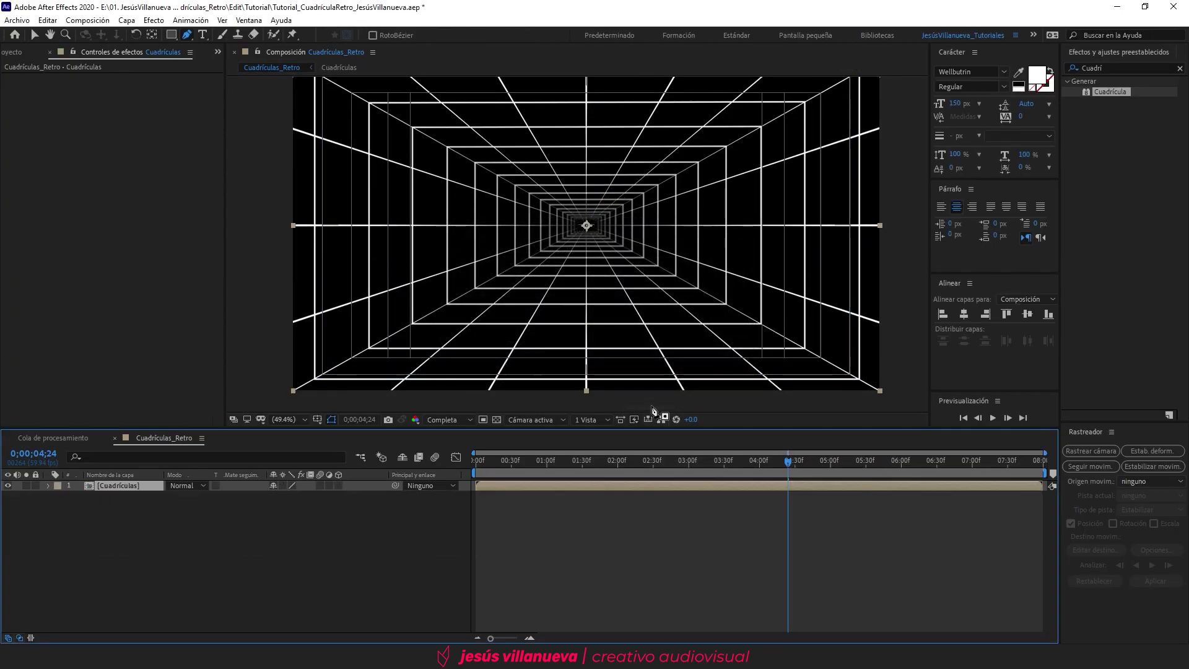
# Create a black 1920 x 1080 px solid named Glitch above the Cuadrículas precomposition.
pyautogui.scroll(5, 507, 283)
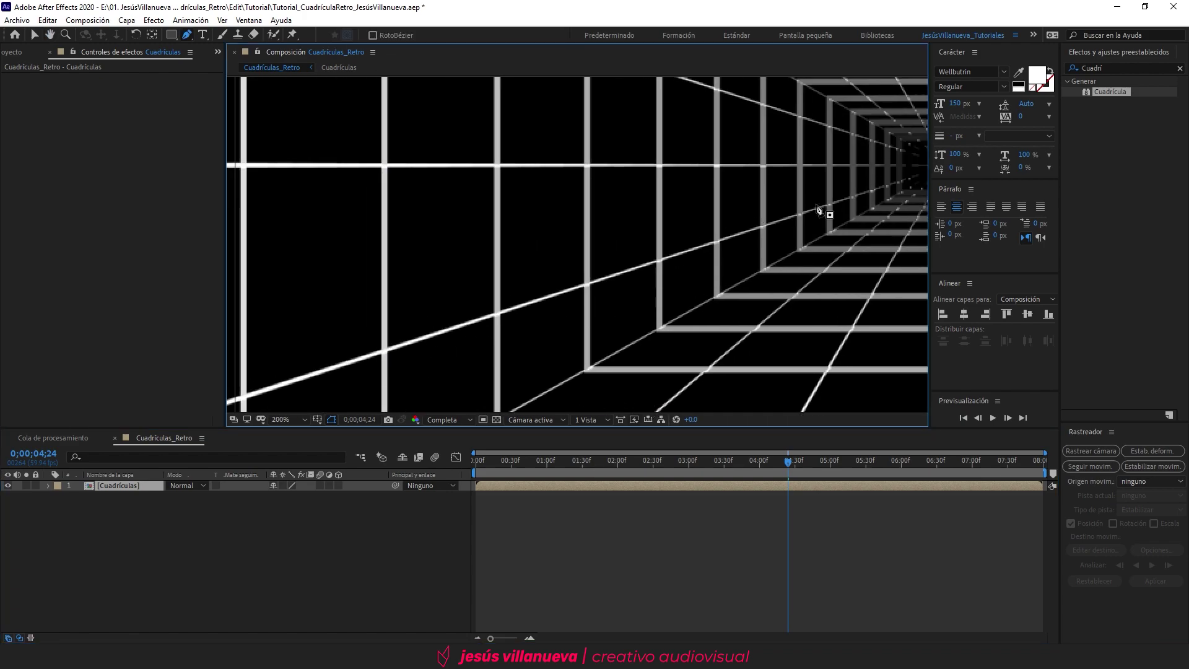
pyautogui.hotkey('shift', '/')
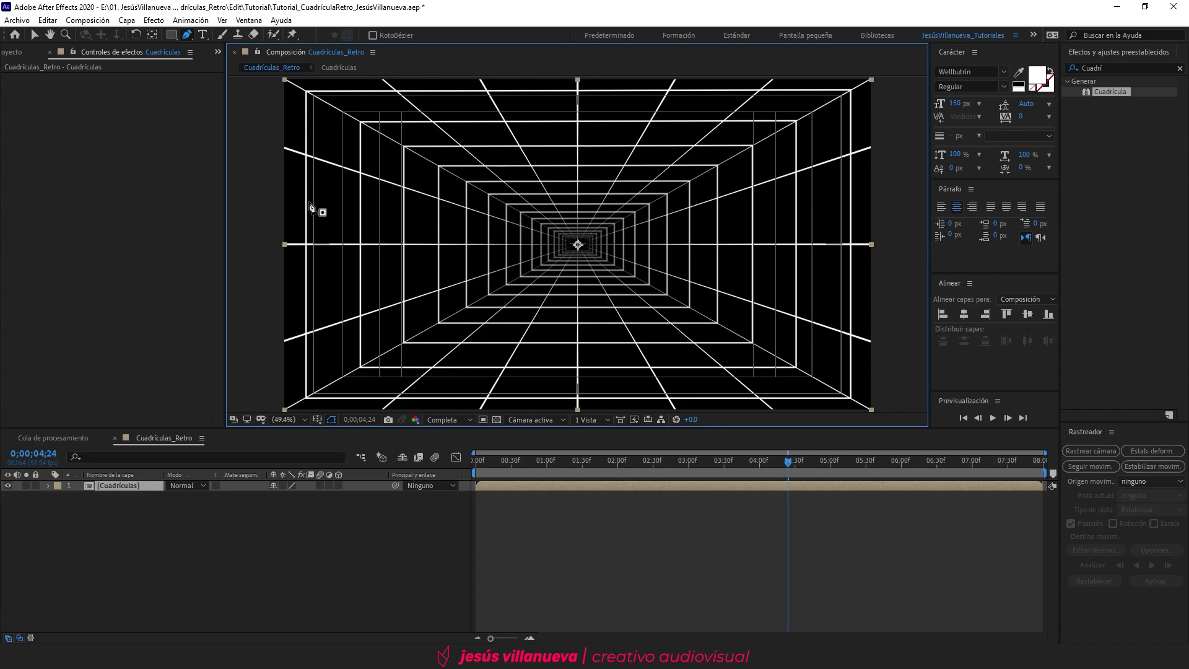
pyautogui.rightClick(156, 538)
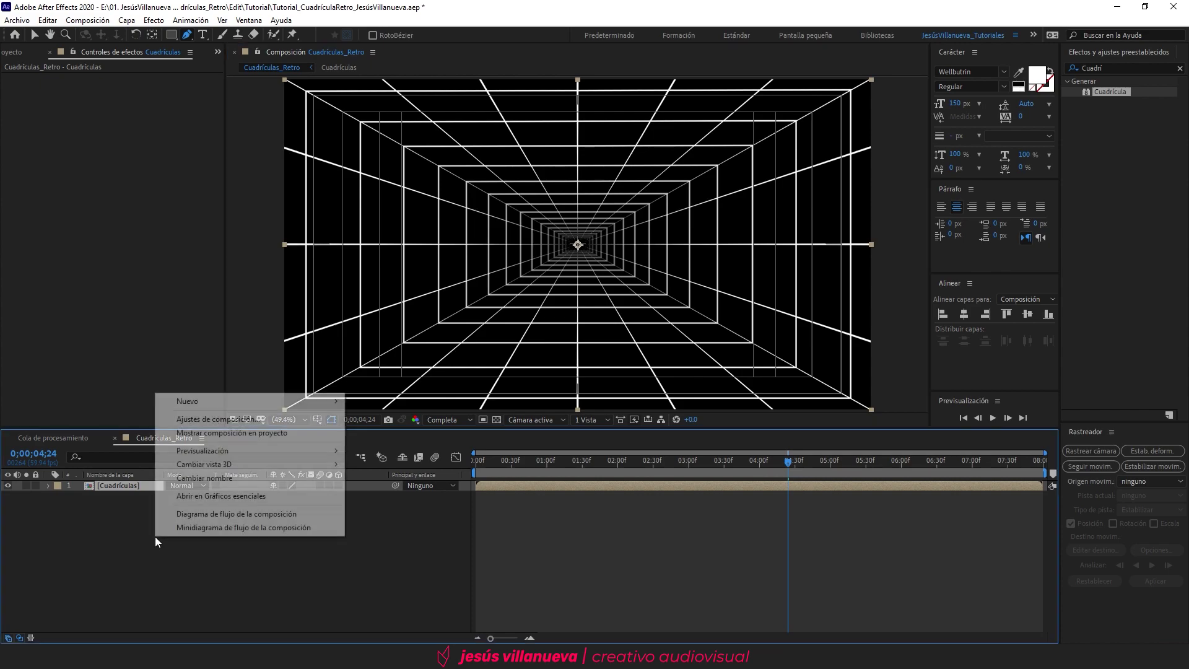
pyautogui.moveTo(213, 402)
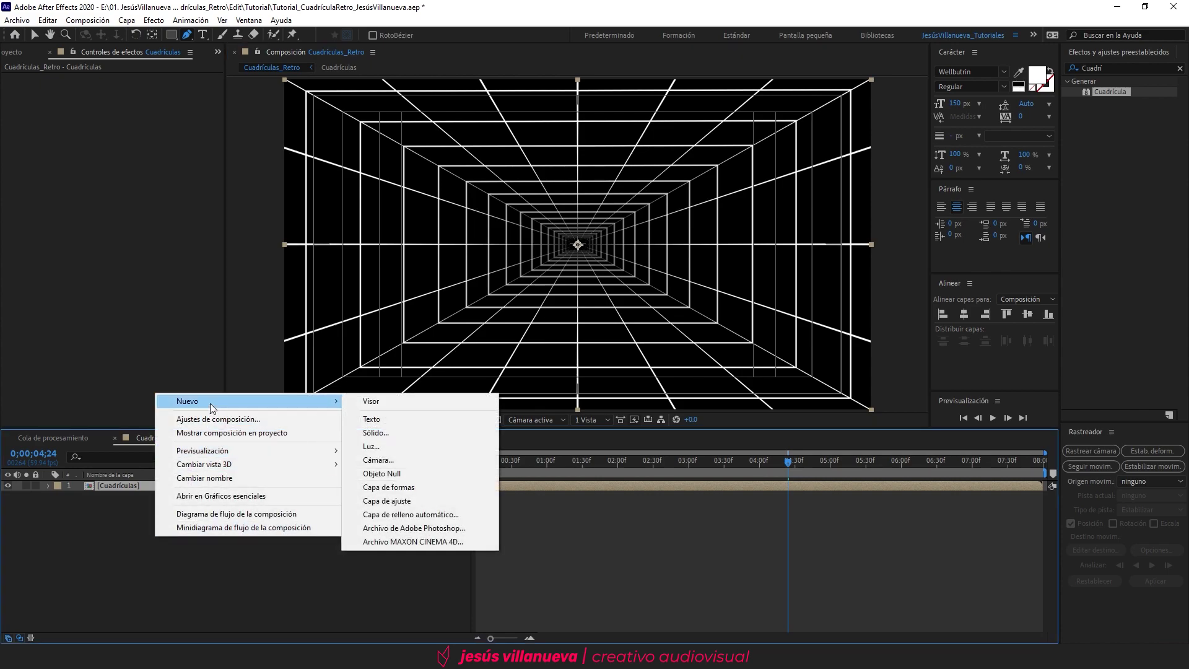
pyautogui.click(382, 433)
pyautogui.write('Gli')
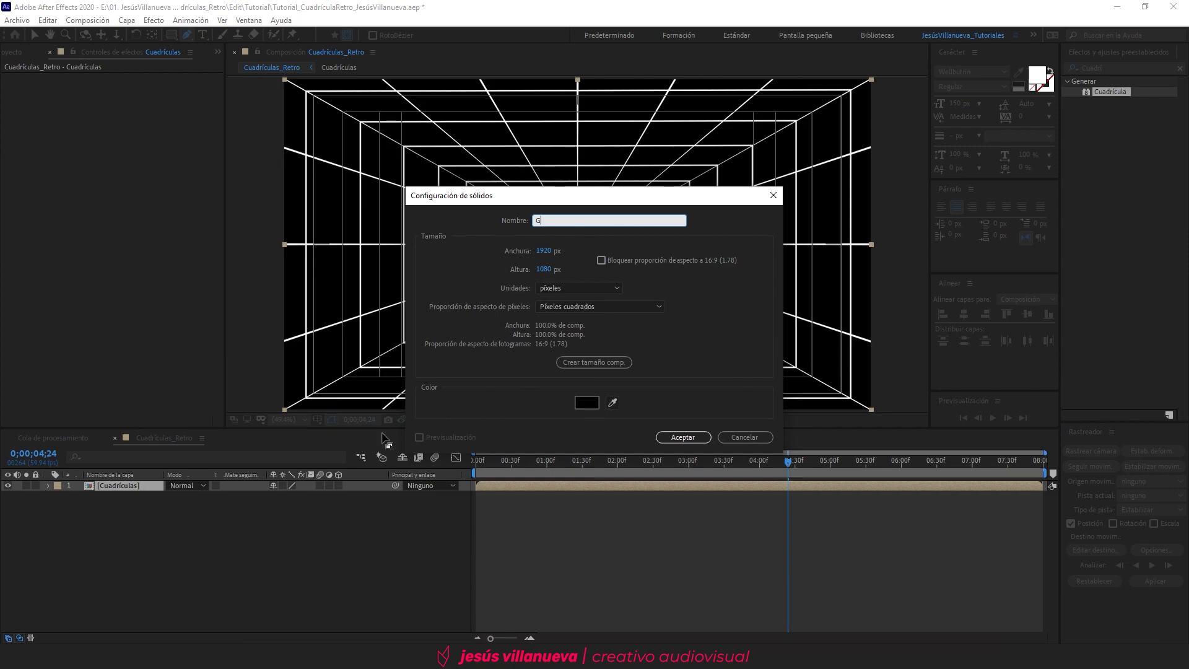
pyautogui.press('Return')
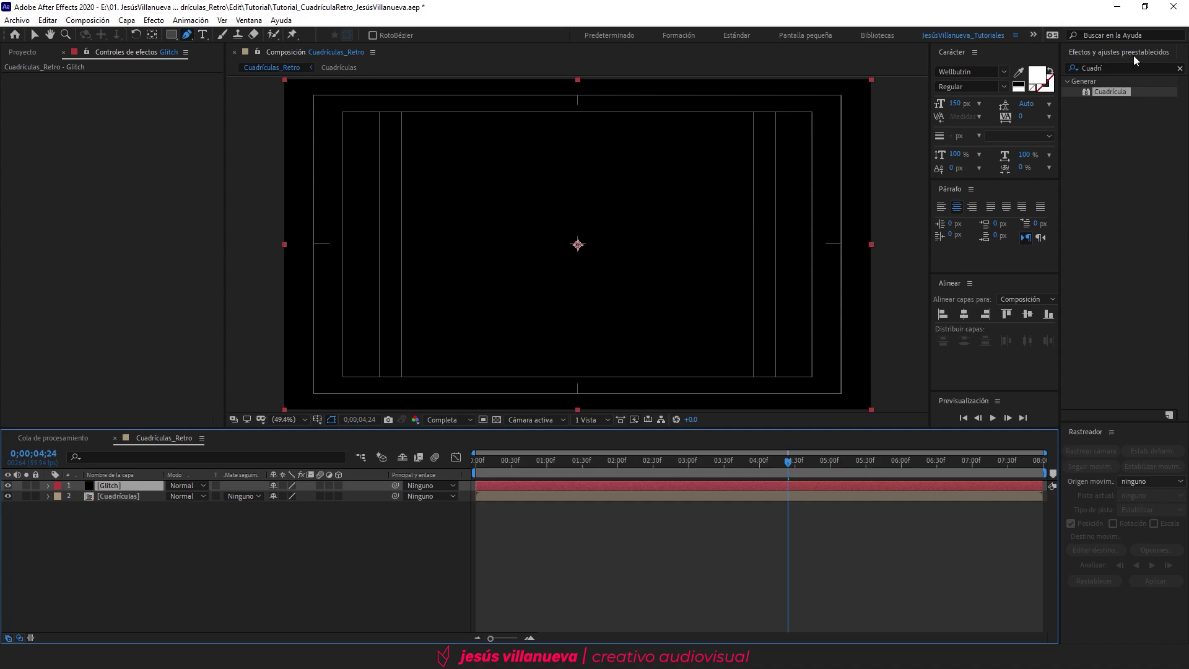
# Apply the Ruido fractal effect to the Glitch solid, with Tipo fractal Máx. and Tipo de ruido Bloque.
pyautogui.click(1121, 68)
pyautogui.write('ruid')
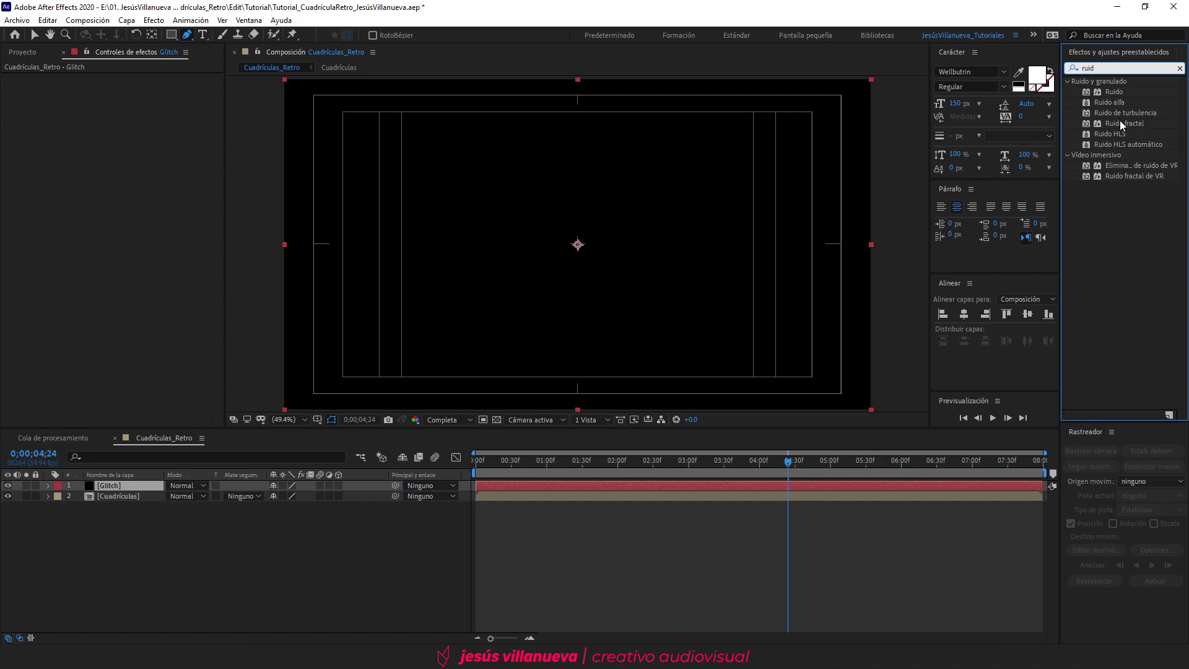
pyautogui.moveTo(1121, 124); pyautogui.dragTo(652, 333)
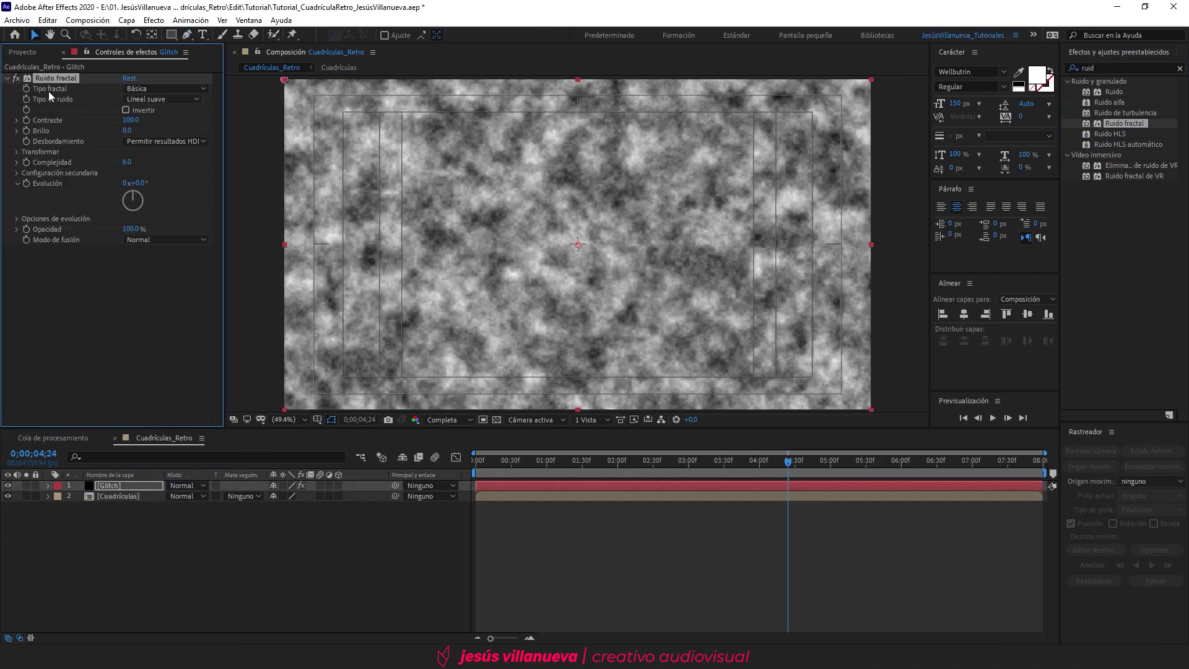
pyautogui.click(136, 89)
pyautogui.click(169, 211)
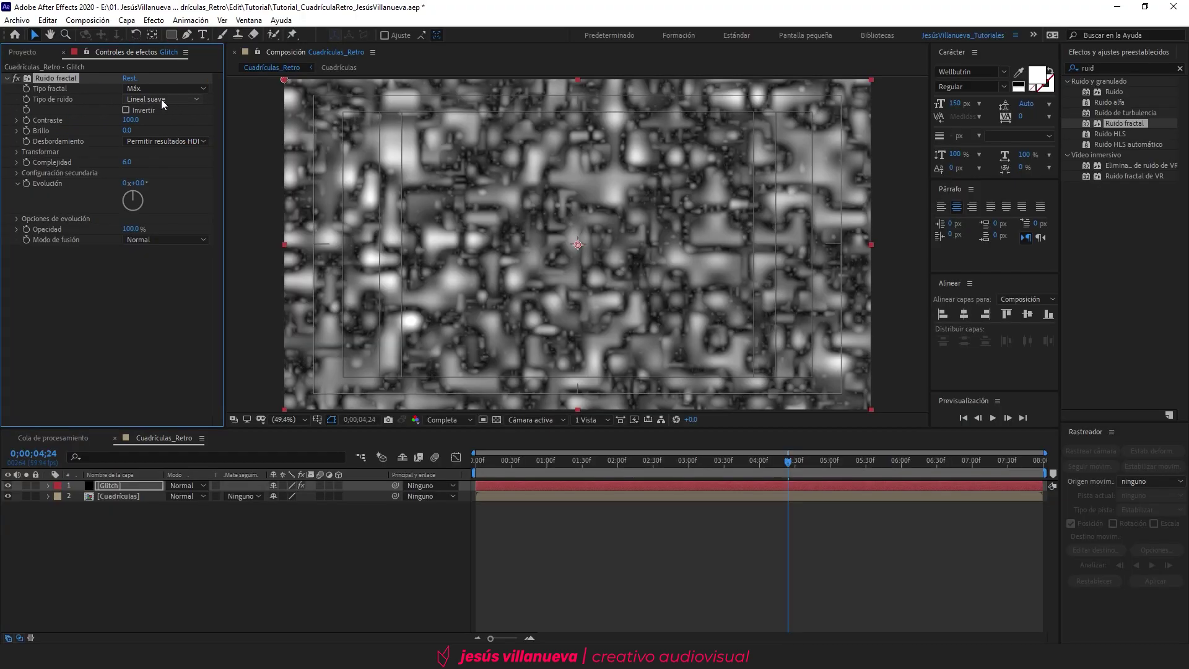
pyautogui.click(162, 100)
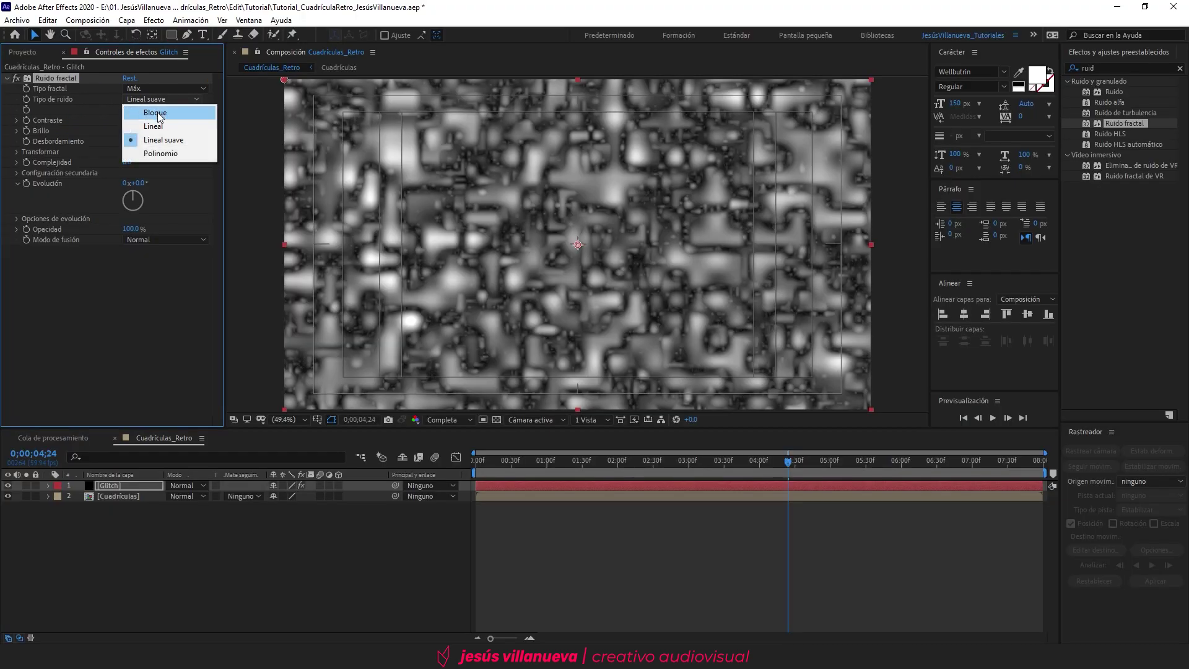
pyautogui.click(158, 112)
# Set the fractal noise's Contraste to 300 and its Brillo to -150.
pyautogui.click(131, 121)
pyautogui.write('300')
pyautogui.press('Return')
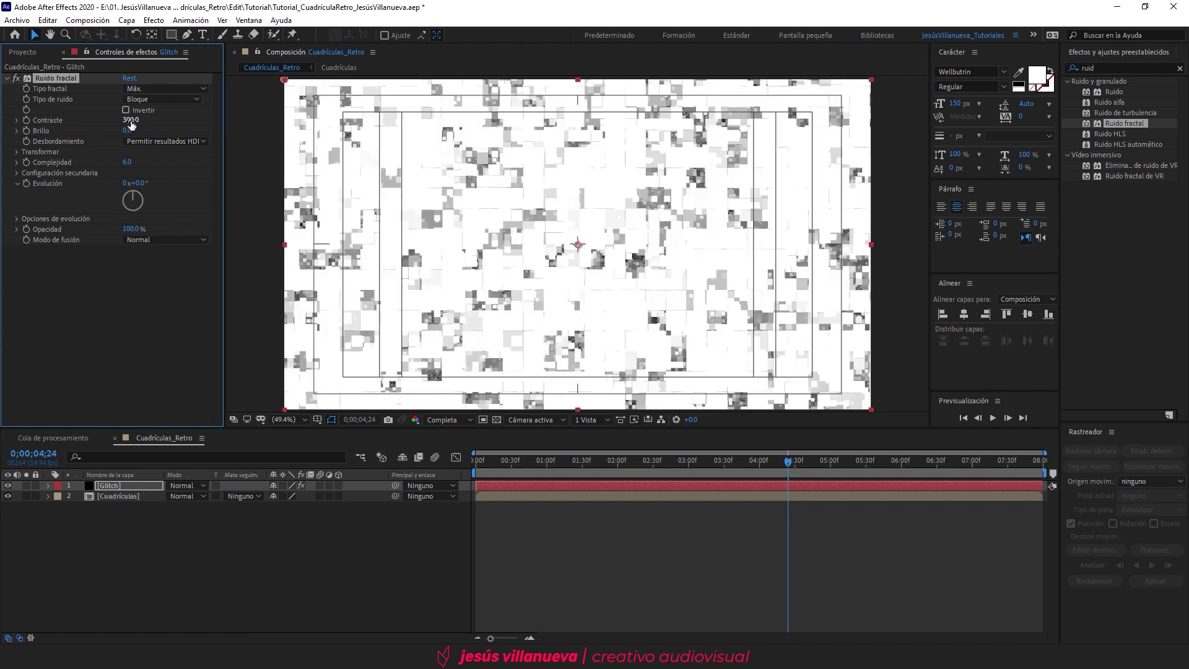
pyautogui.click(127, 130)
pyautogui.write('-150')
pyautogui.press('Return')
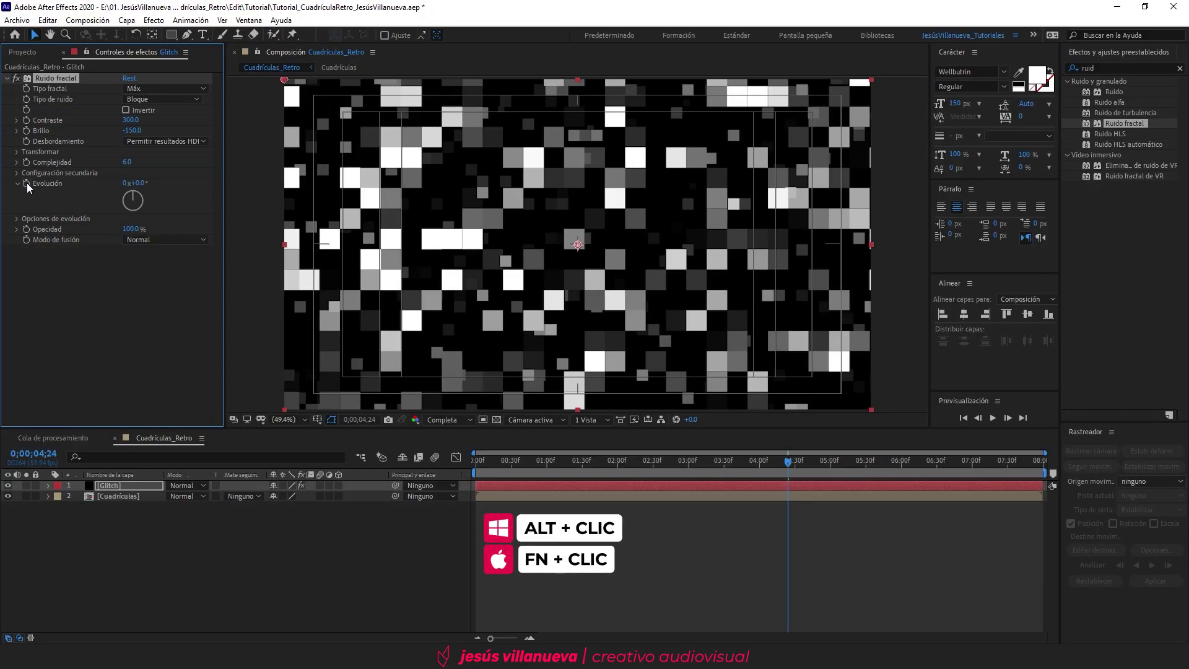
# Animate the fractal noise's Evolución with the expression time*60 and preview it from the start.
pyautogui.keyDown('alt'); pyautogui.click(28, 183); pyautogui.keyUp('alt')
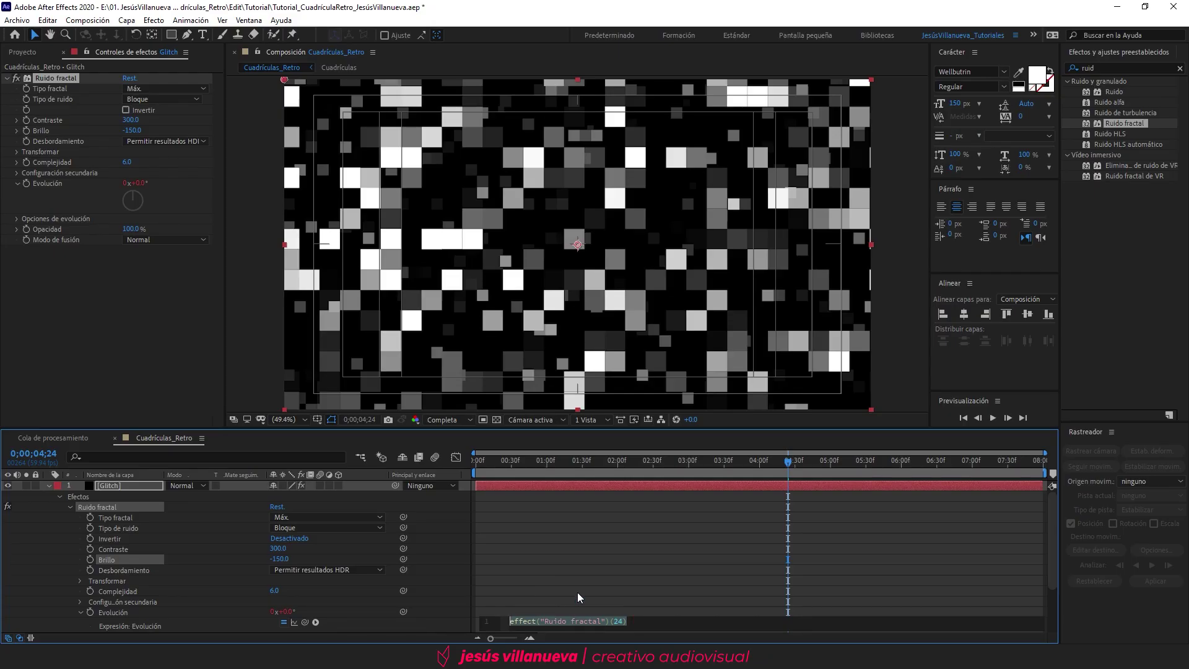
pyautogui.write('time*')
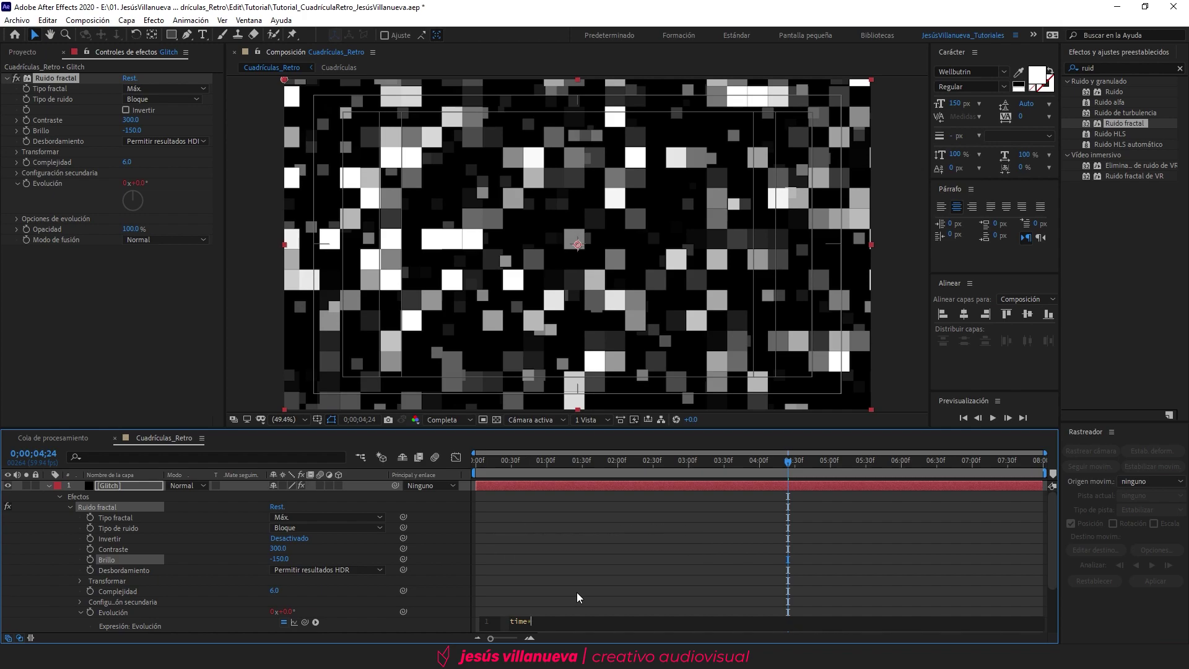
pyautogui.write('60')
pyautogui.press('KP_Enter')
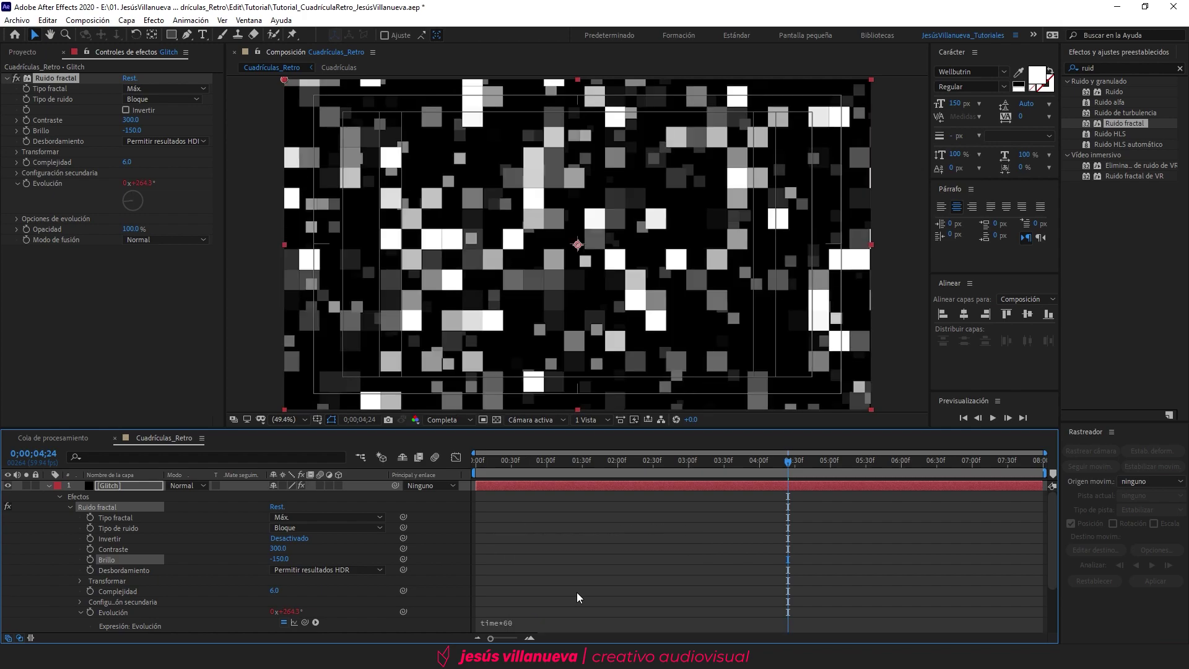
pyautogui.moveTo(511, 459); pyautogui.dragTo(381, 467)
pyautogui.press('space')
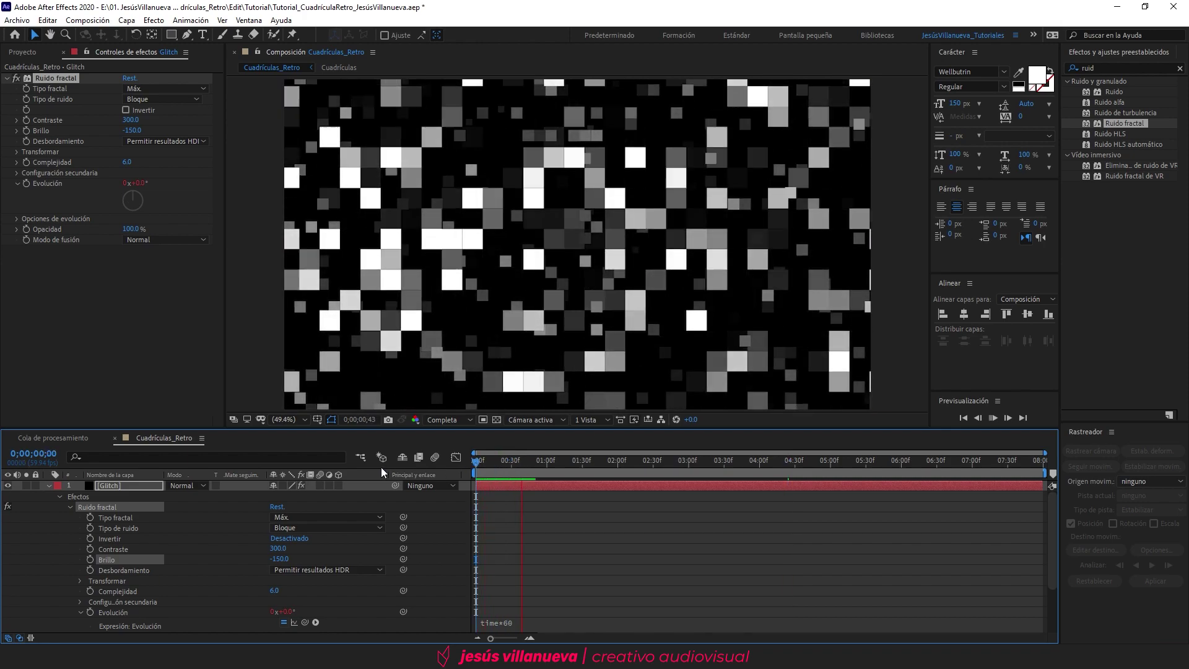
pyautogui.press('space')
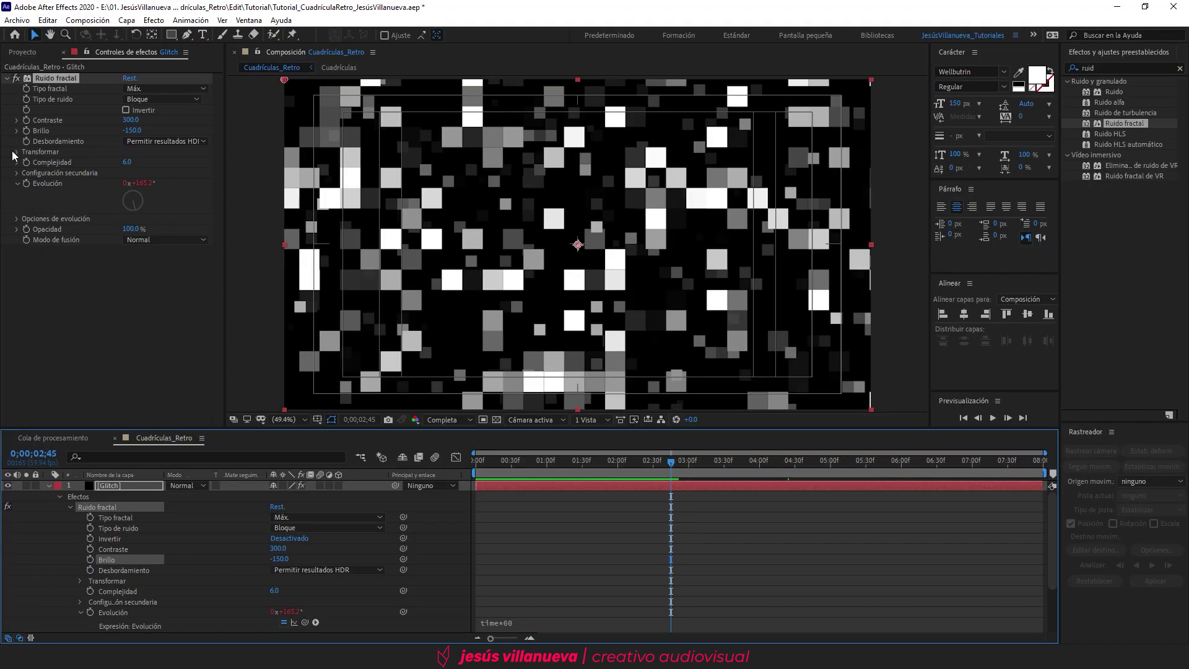
# Disable Escala uniforme for the noise, set Anchura de la escala to 500 and Altura de la escala to 10, and preview the result.
pyautogui.click(16, 153)
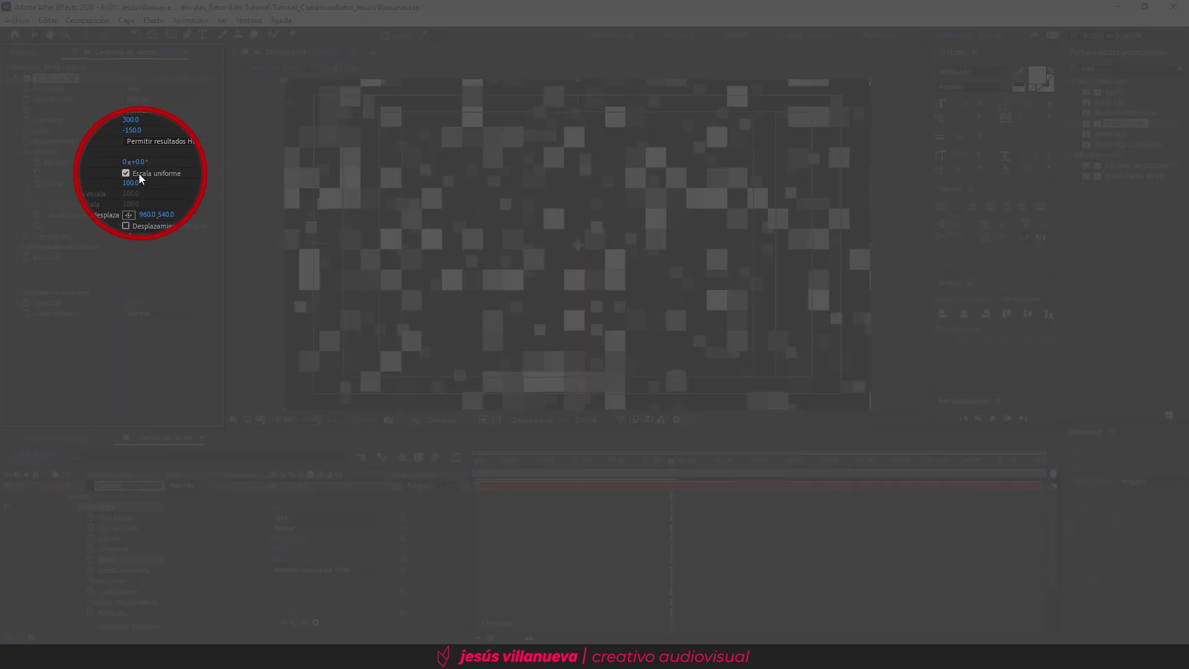
pyautogui.click(126, 174)
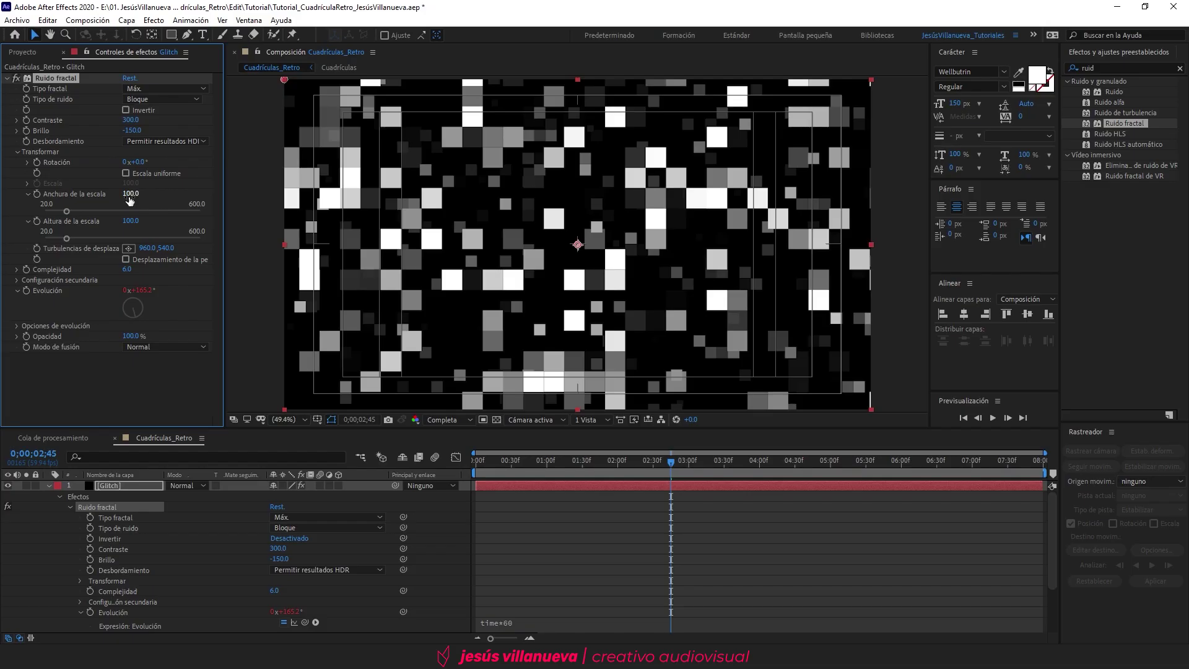
pyautogui.click(130, 194)
pyautogui.write('500')
pyautogui.press('Return')
pyautogui.click(126, 222)
pyautogui.write('10')
pyautogui.press('Return')
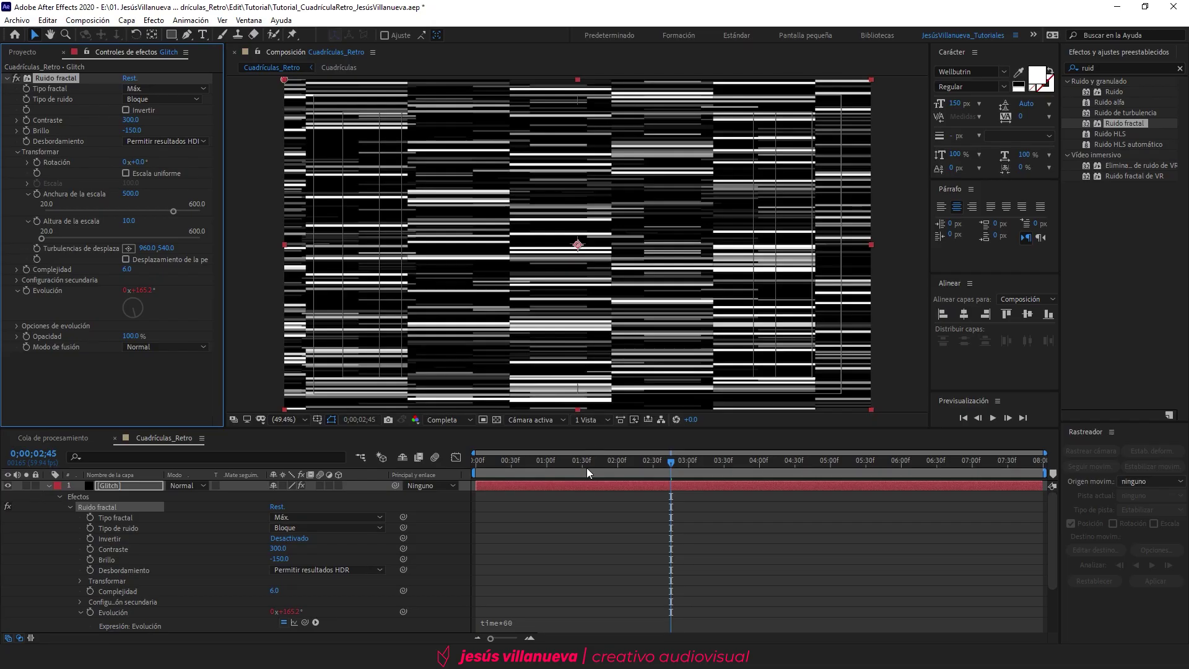
pyautogui.moveTo(555, 464); pyautogui.dragTo(435, 481)
pyautogui.press('space')
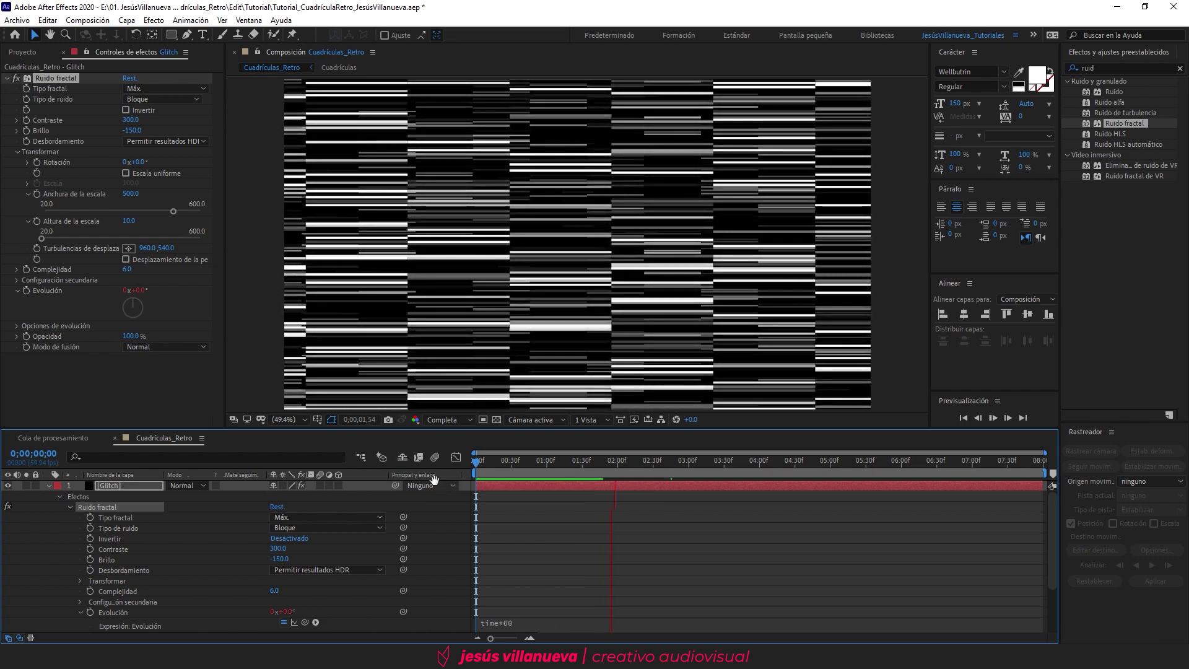
# Collapse and hide the Glitch layer and apply the Mapa de desplazamiento effect to the Cuadrículas layer.
pyautogui.click(48, 485)
pyautogui.click(7, 485)
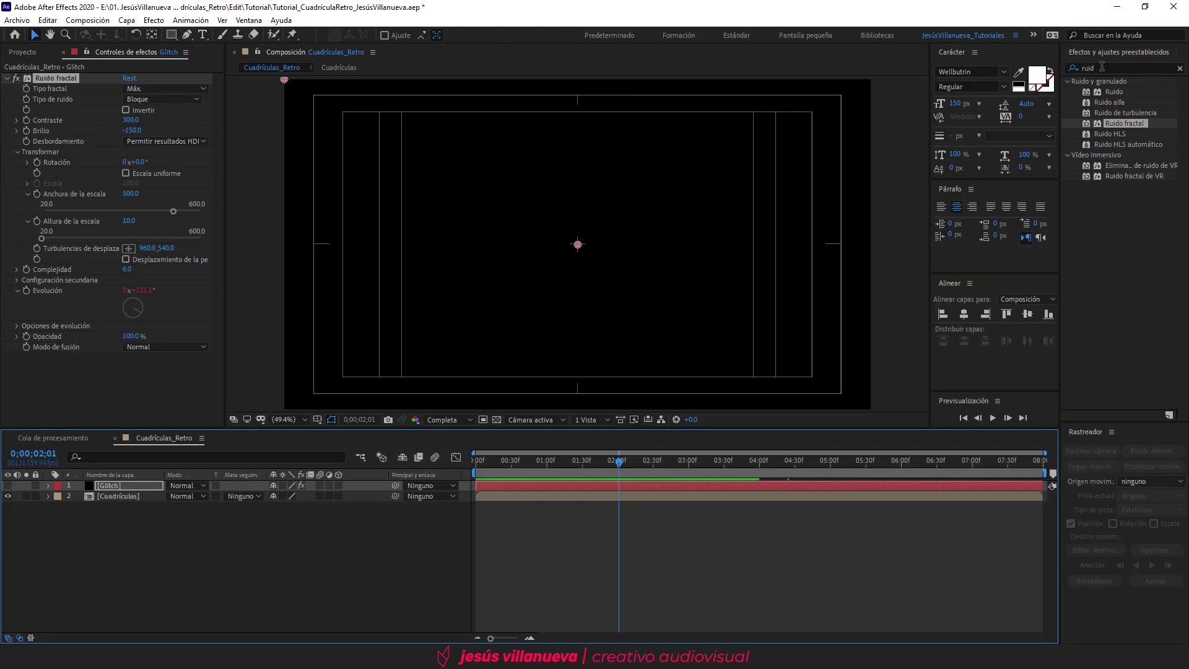
pyautogui.moveTo(1104, 69); pyautogui.dragTo(989, 85)
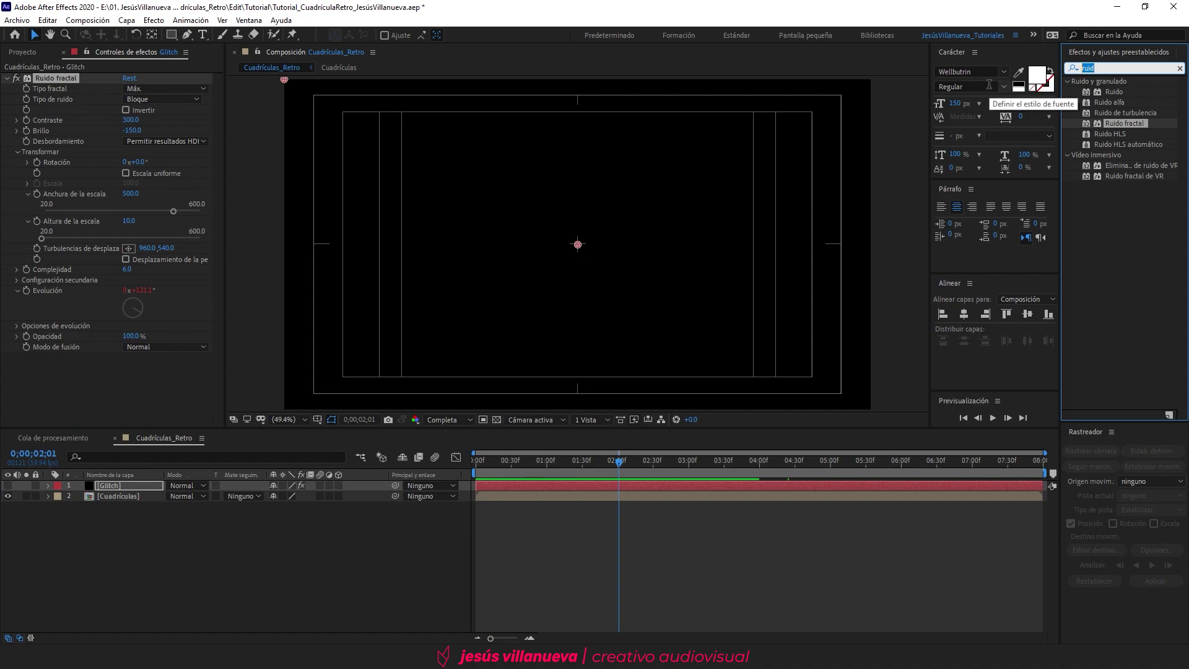
pyautogui.write('mapa')
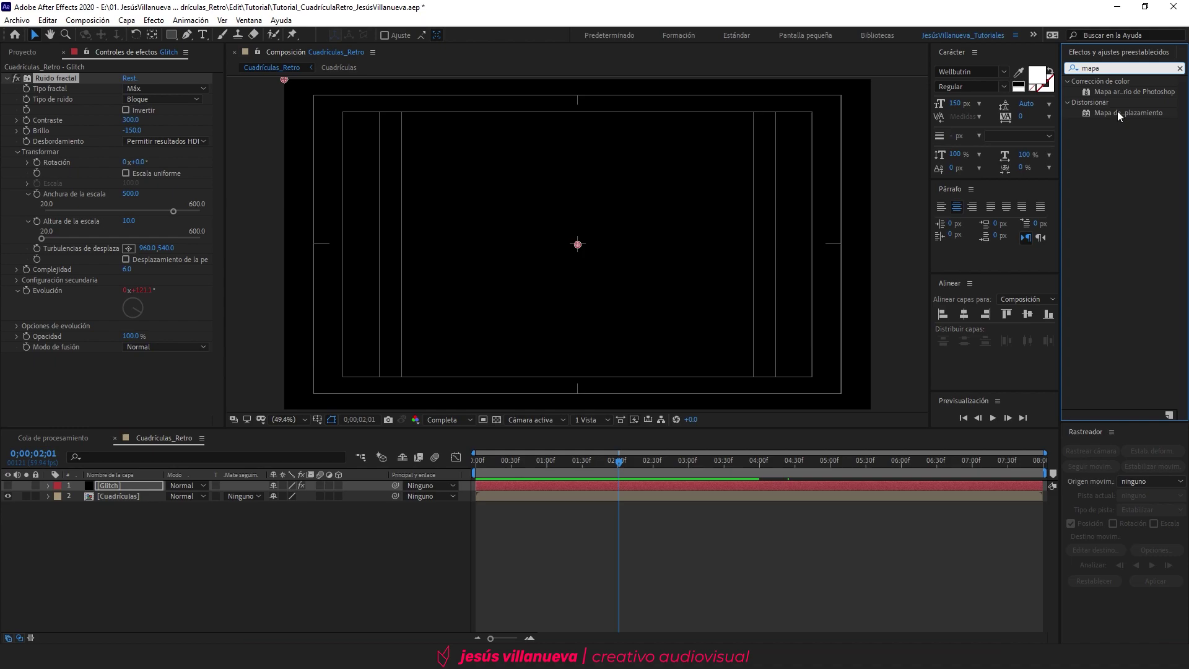
pyautogui.moveTo(1117, 110); pyautogui.dragTo(120, 496)
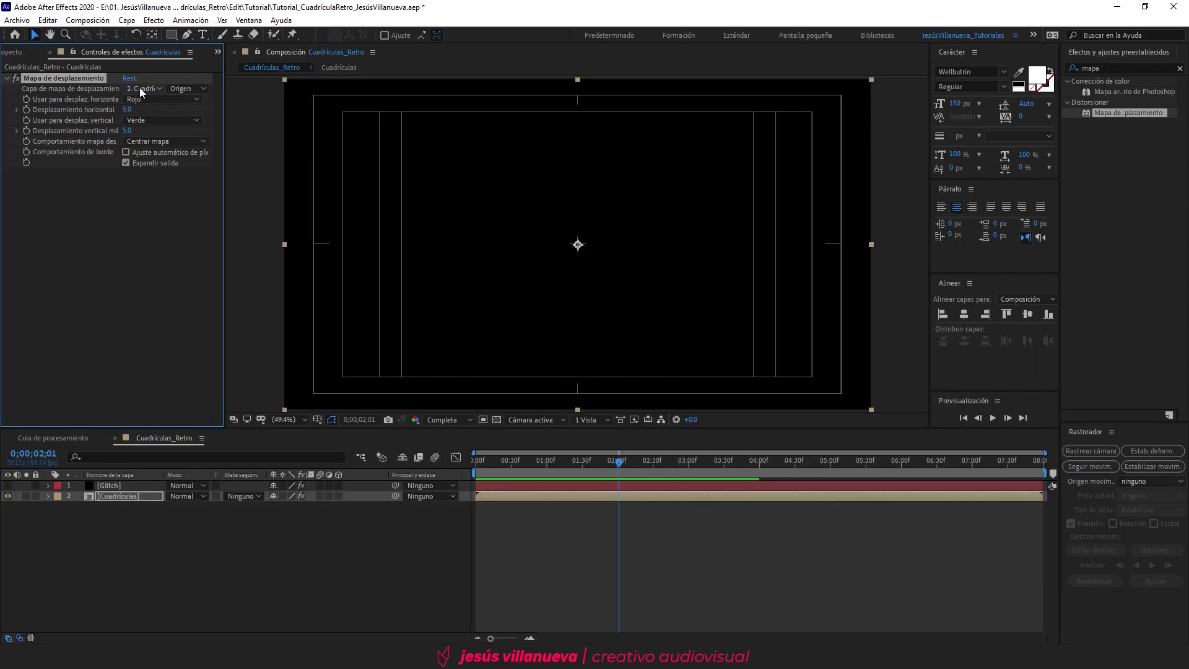
# Set the displacement map's source layer to Glitch, read with Efectos y máscaras.
pyautogui.click(153, 89)
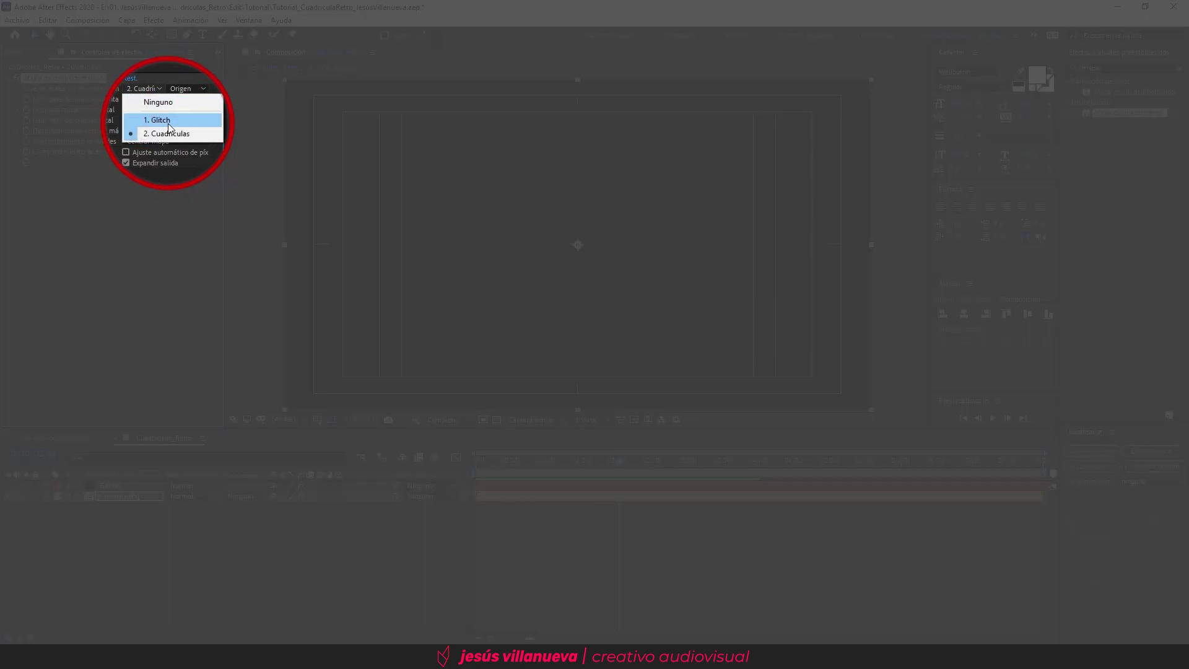
pyautogui.click(168, 120)
pyautogui.click(188, 89)
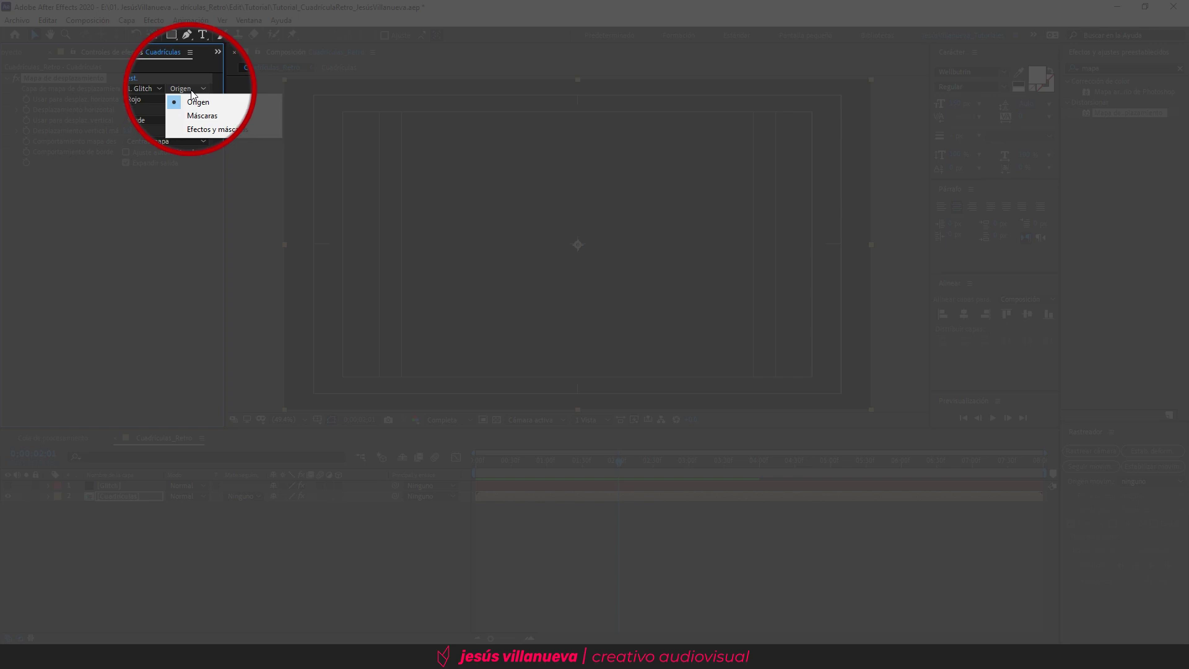
pyautogui.click(210, 128)
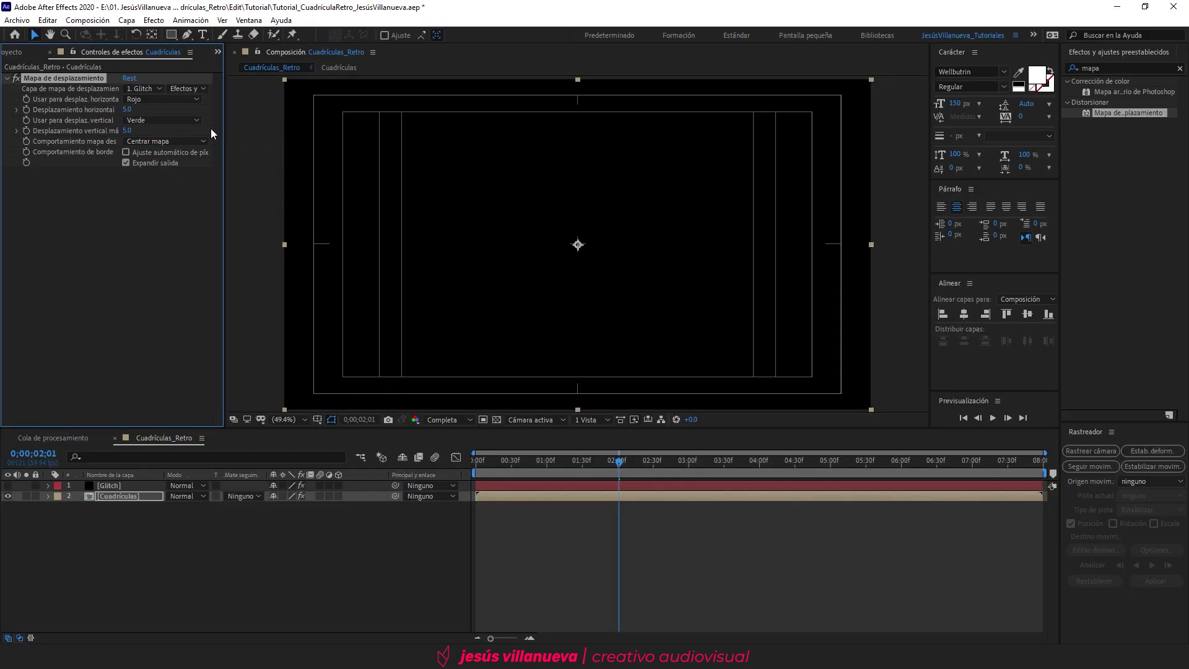
# Set the maximum horizontal displacement to 1 and the vertical to 0, and inspect the distorted grid lines up close.
pyautogui.click(128, 110)
pyautogui.write('1')
pyautogui.click(127, 130)
pyautogui.write('0')
pyautogui.press('Return')
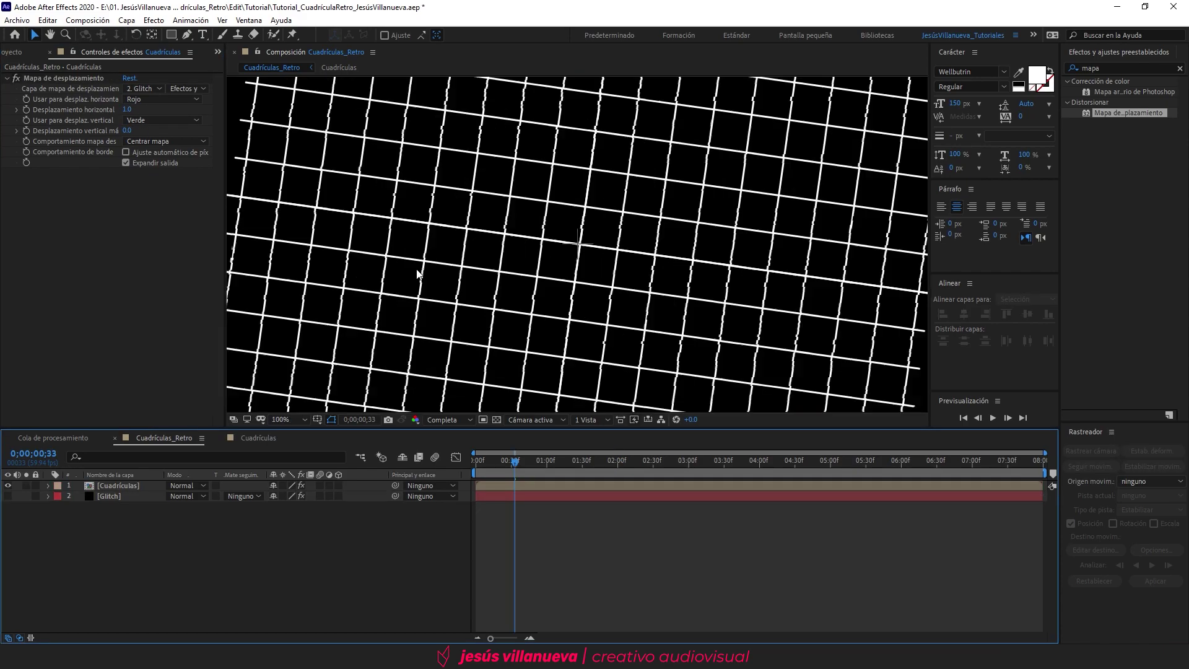
pyautogui.scroll(3, 496, 254)
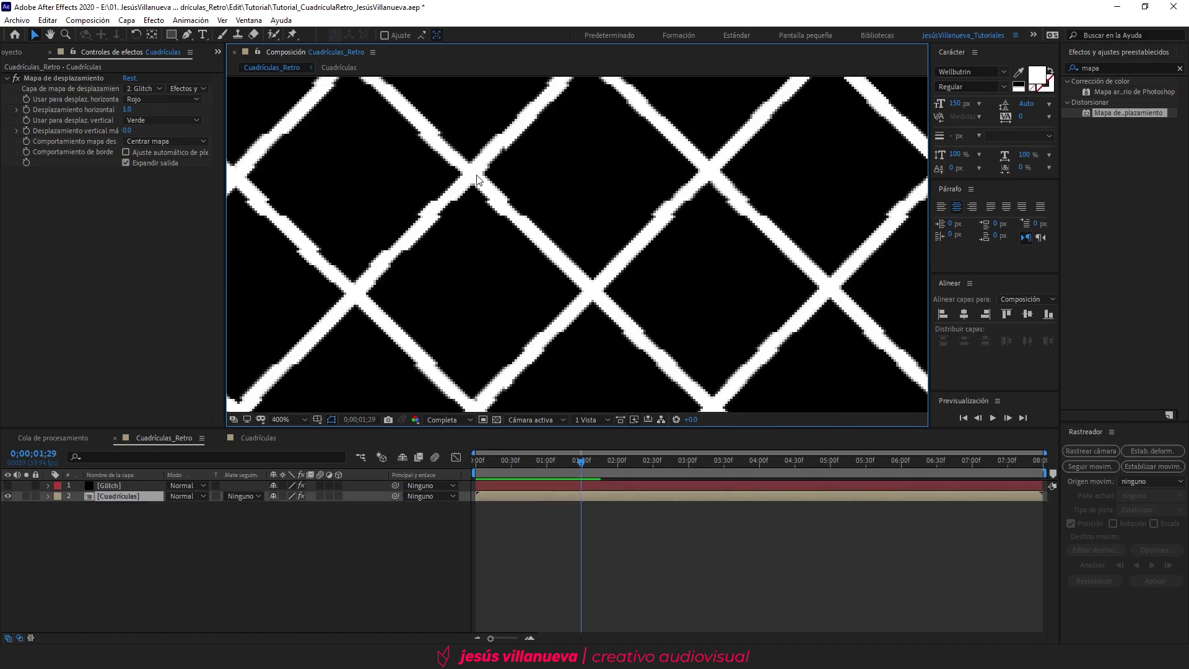
pyautogui.click(302, 421)
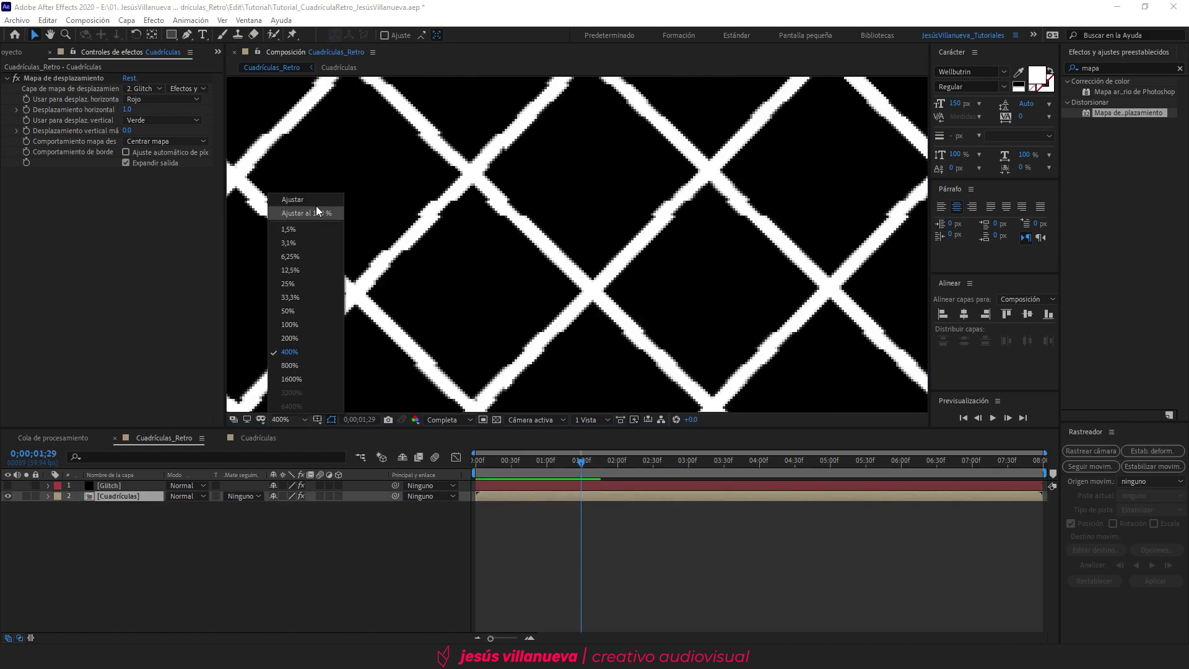
pyautogui.click(318, 210)
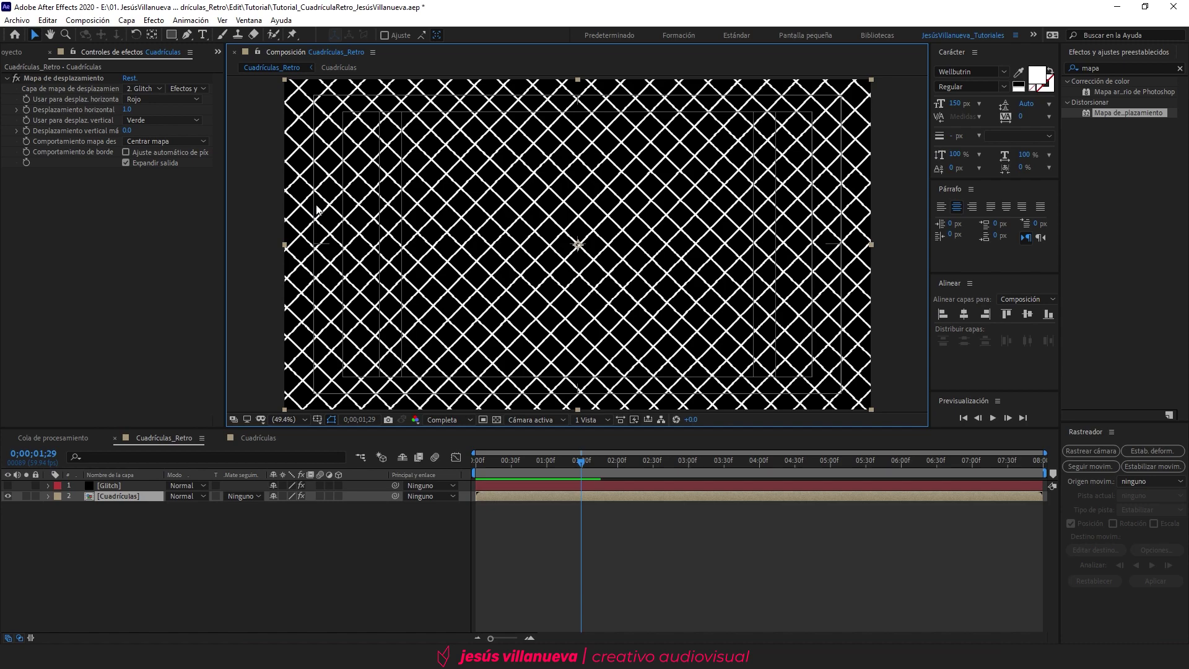
# Apply the Relleno effect to the Cuadrículas layer and set its color to turquoise 00FFEA.
pyautogui.doubleClick(1090, 68)
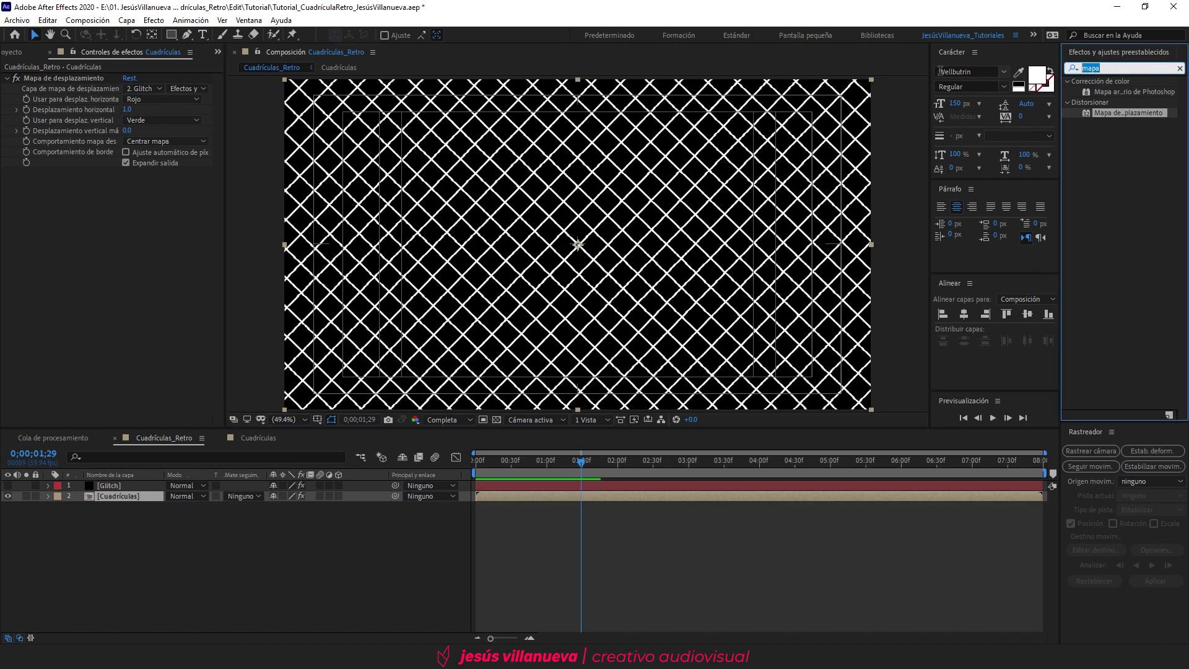
pyautogui.write('rell')
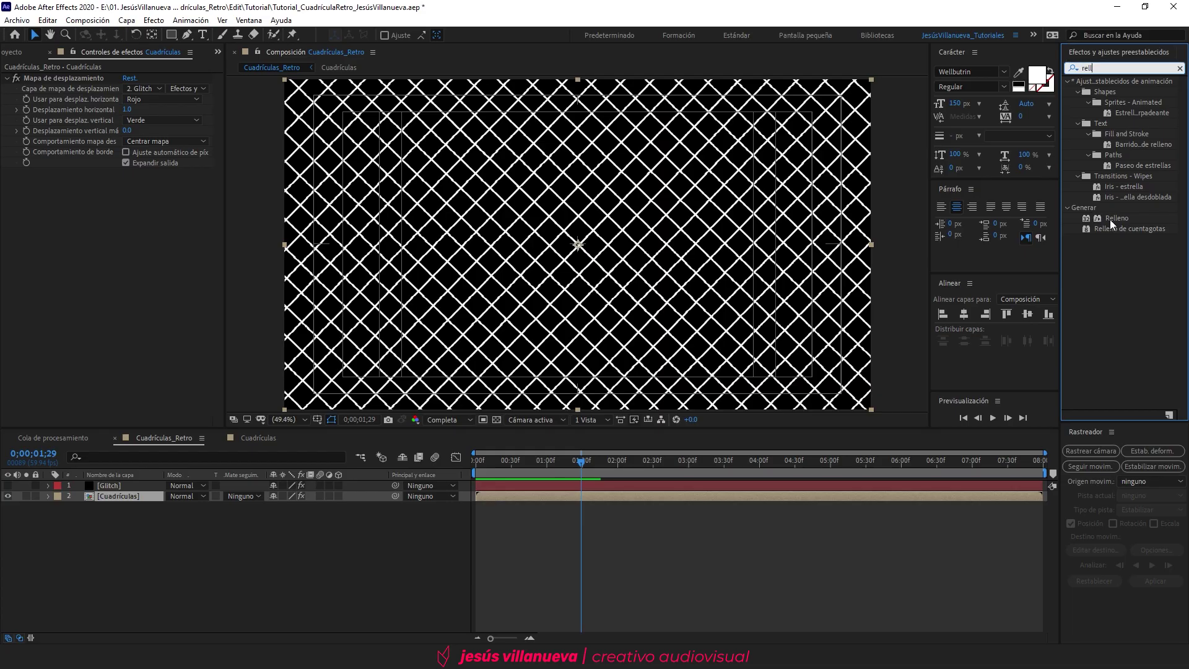
pyautogui.moveTo(1110, 219); pyautogui.dragTo(121, 496)
pyautogui.click(129, 205)
pyautogui.moveTo(495, 352); pyautogui.dragTo(496, 430)
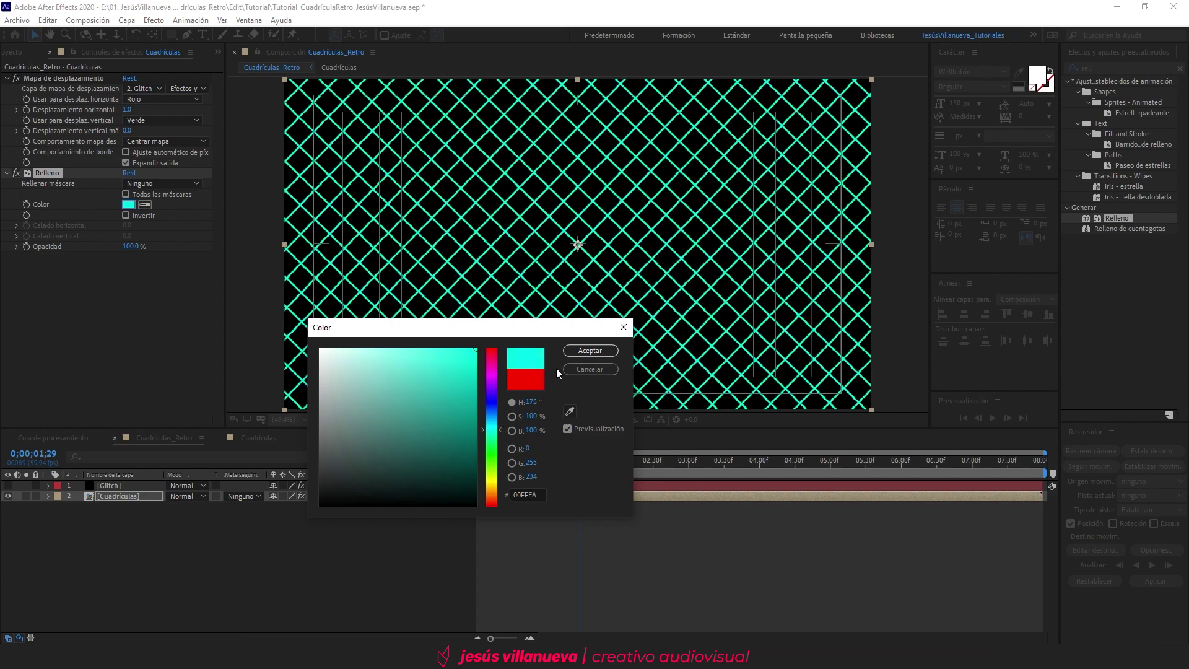
pyautogui.click(587, 351)
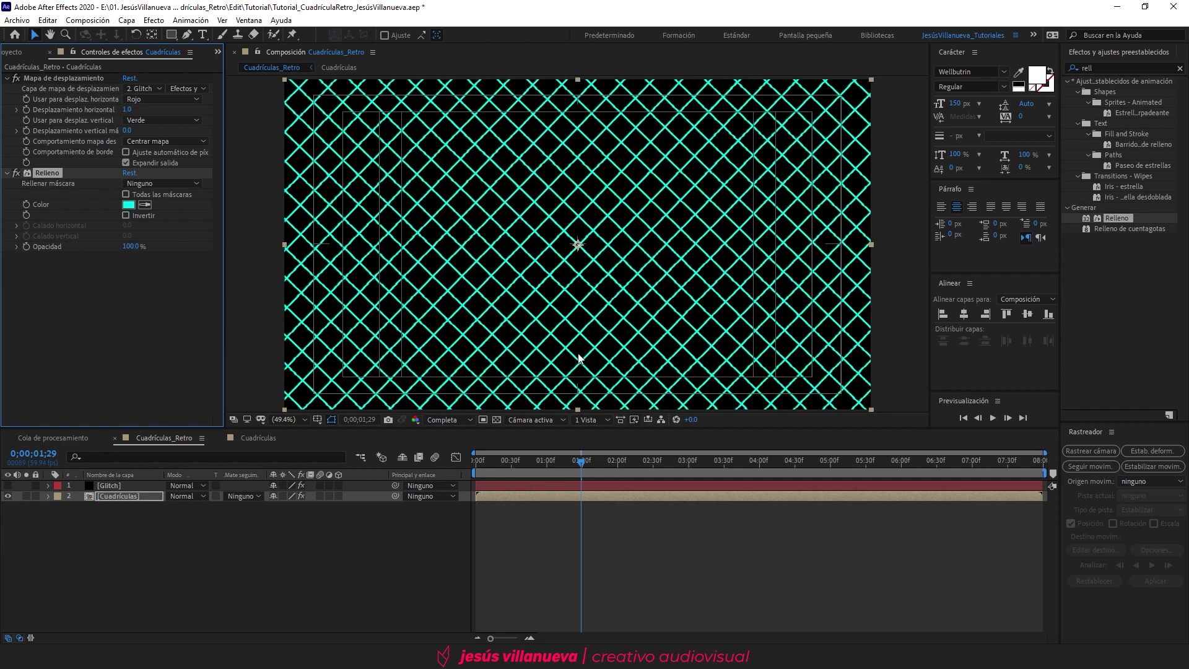
# Apply the Resplandor effect to the Cuadrículas layer and set Radio de resplandor to 50.
pyautogui.doubleClick(1120, 69)
pyautogui.write('respl')
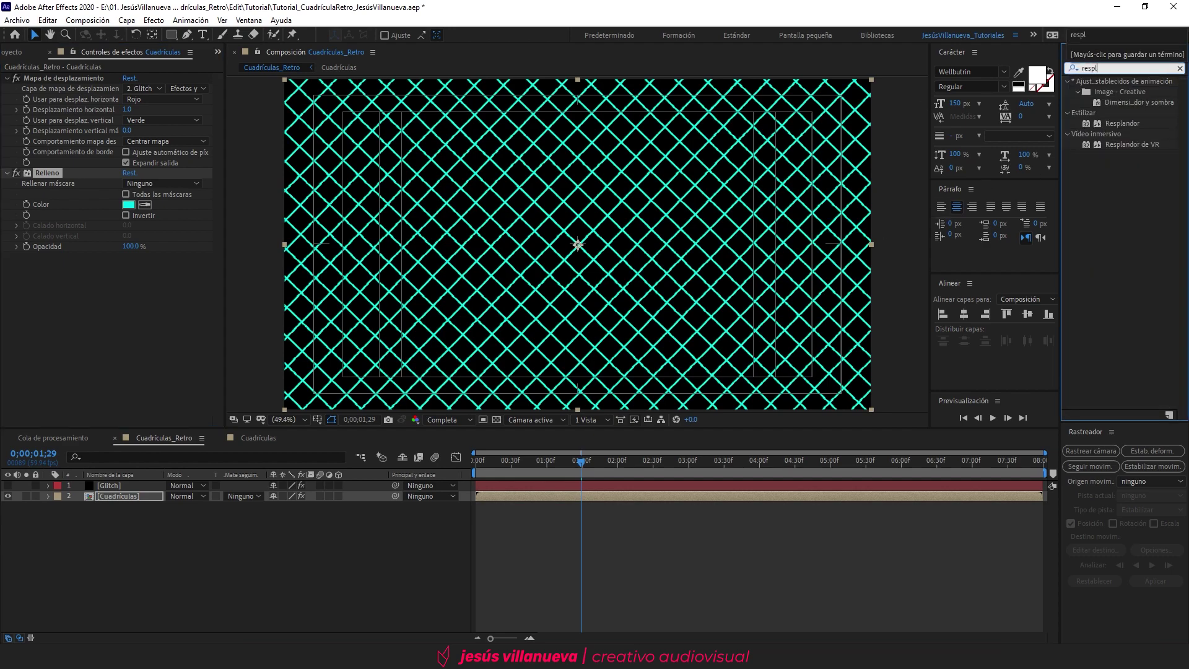
pyautogui.moveTo(1115, 124); pyautogui.dragTo(106, 499)
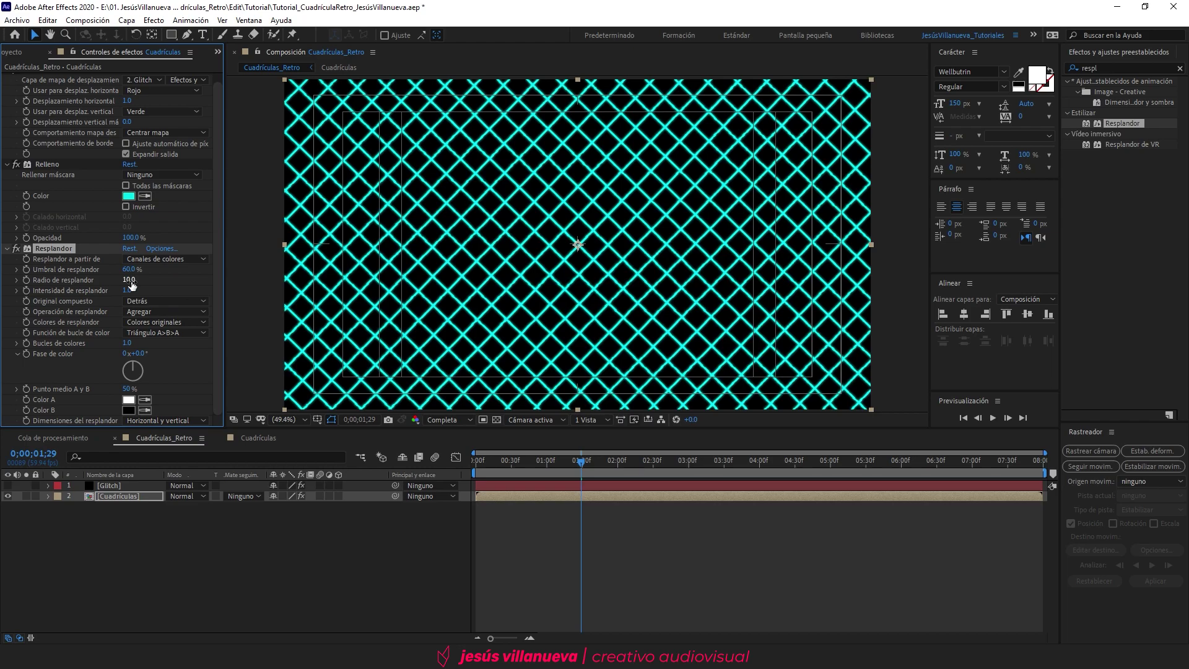
pyautogui.click(130, 281)
pyautogui.write('50')
pyautogui.press('Return')
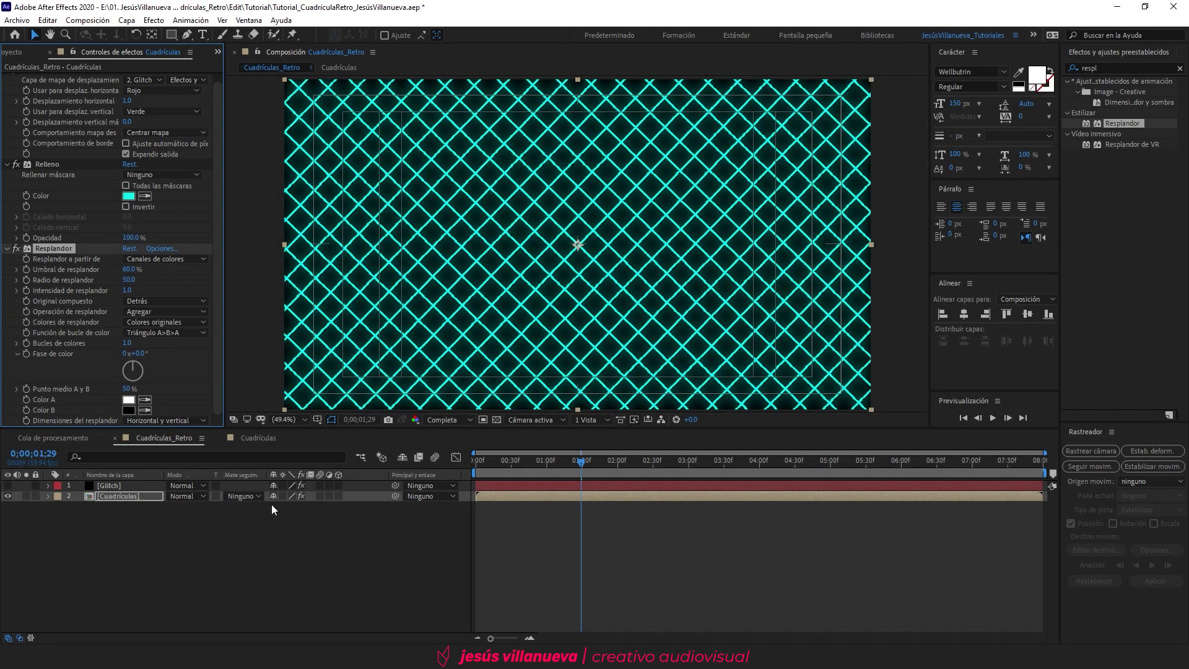
# Precompose the Glitch and Cuadrículas layers together into a composition named RGB.
pyautogui.keyDown('shift'); pyautogui.click(124, 485); pyautogui.keyUp('shift')
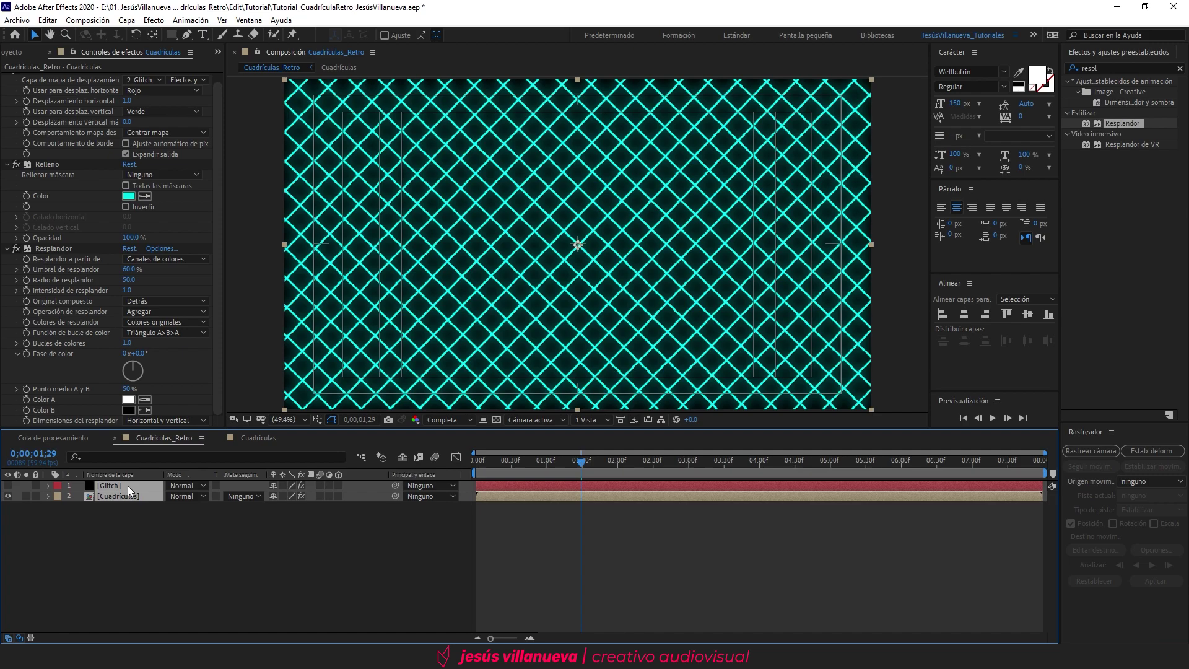
pyautogui.rightClick(127, 485)
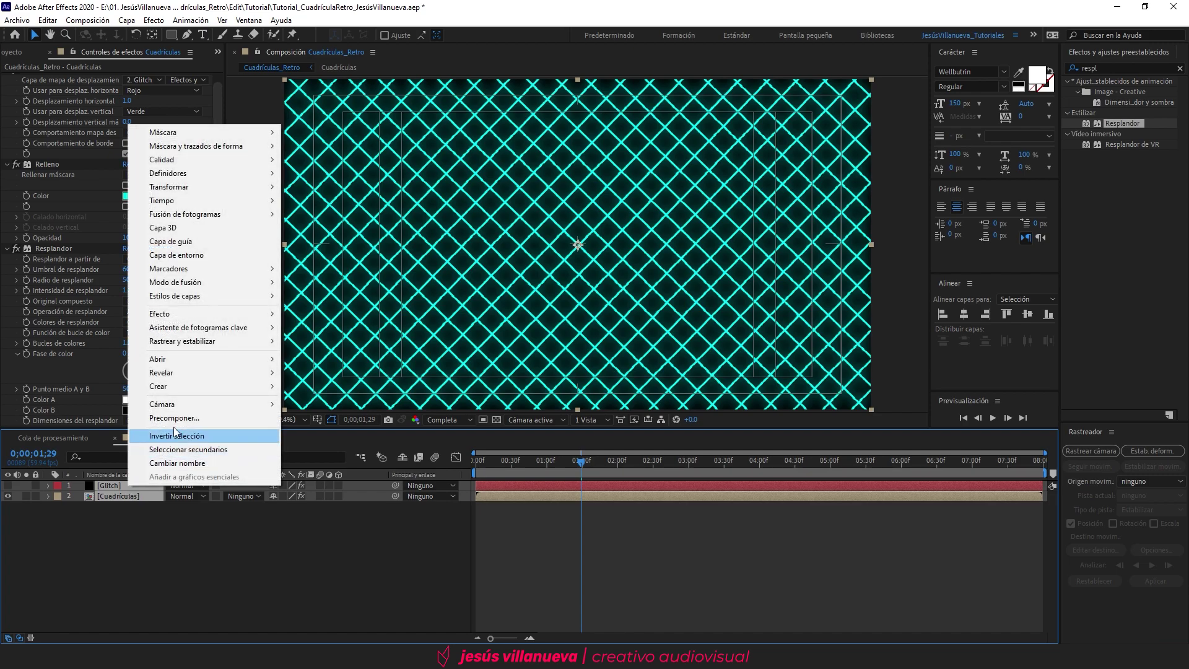
pyautogui.click(174, 421)
pyautogui.write('RGB')
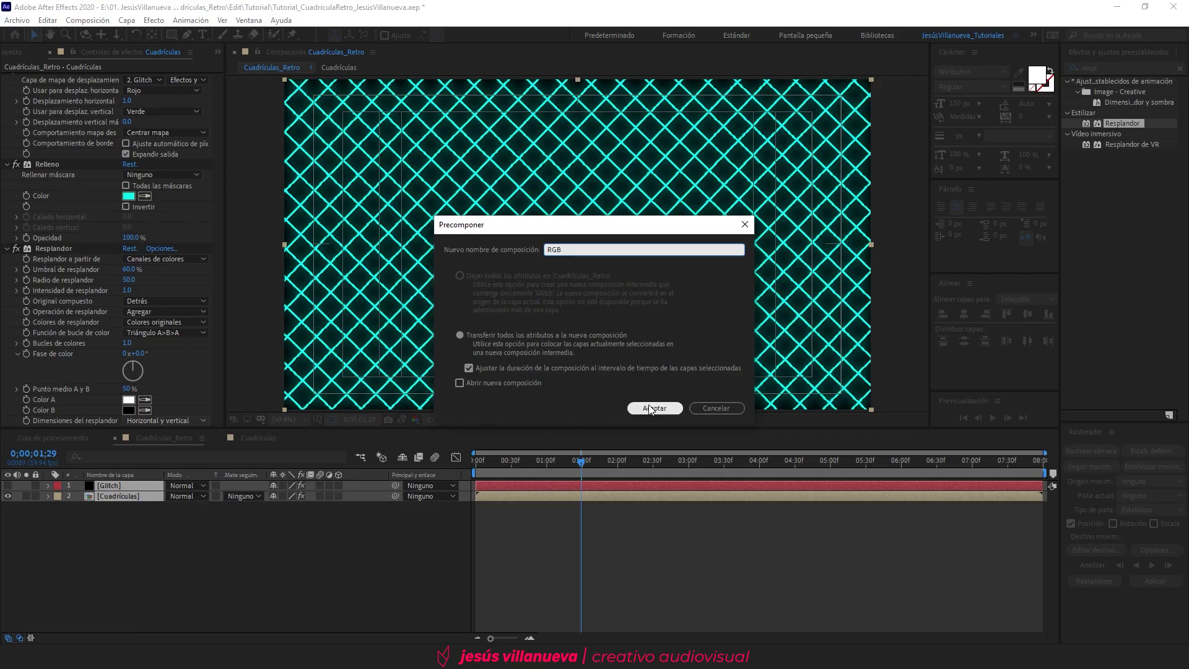
pyautogui.click(650, 409)
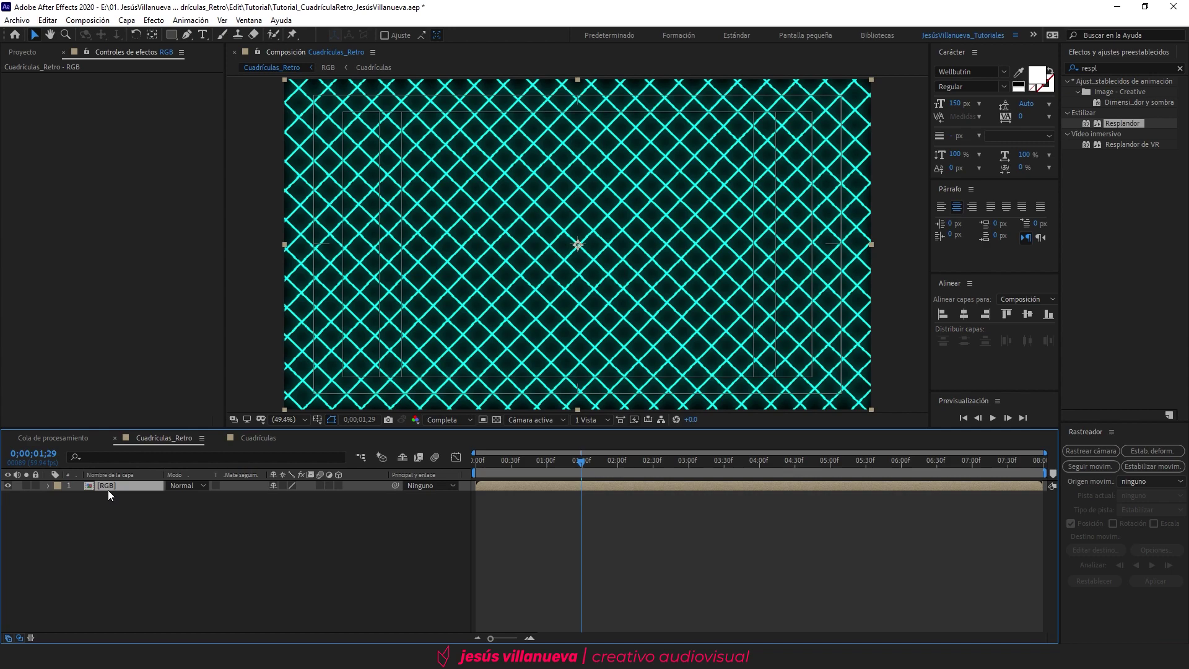
# Apply the Cambiar canales effect to the RGB layer and set Tomar rojo de and Tomar verde de to Desactivado.
pyautogui.moveTo(1120, 68); pyautogui.dragTo(1073, 69)
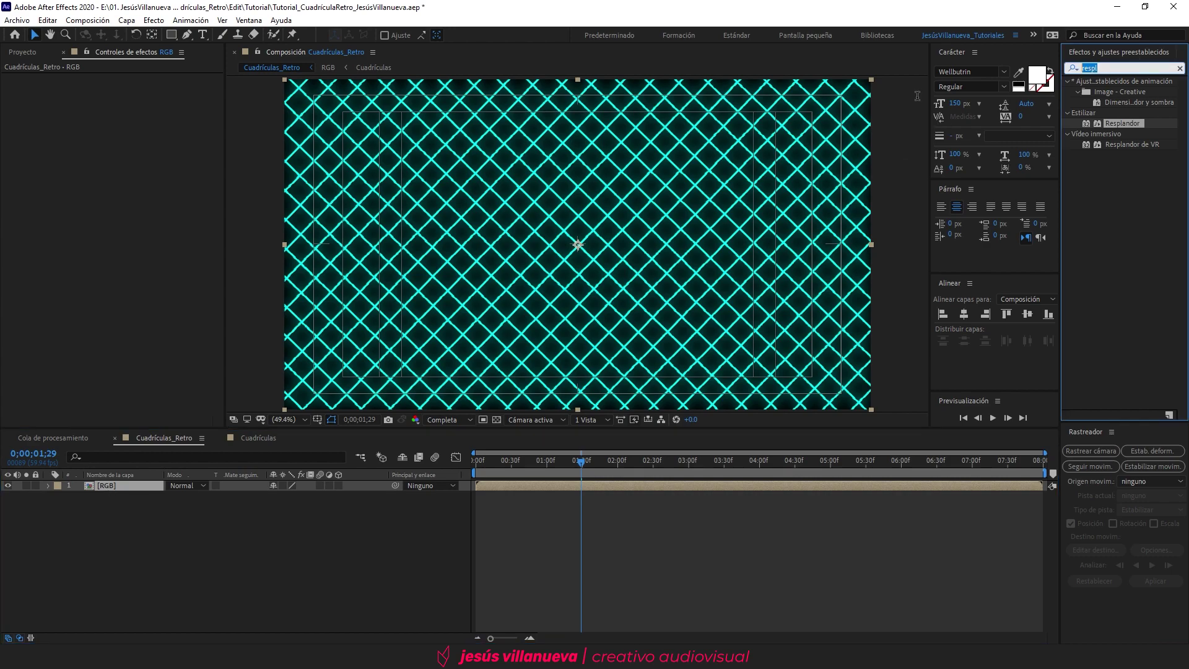
pyautogui.write('camb')
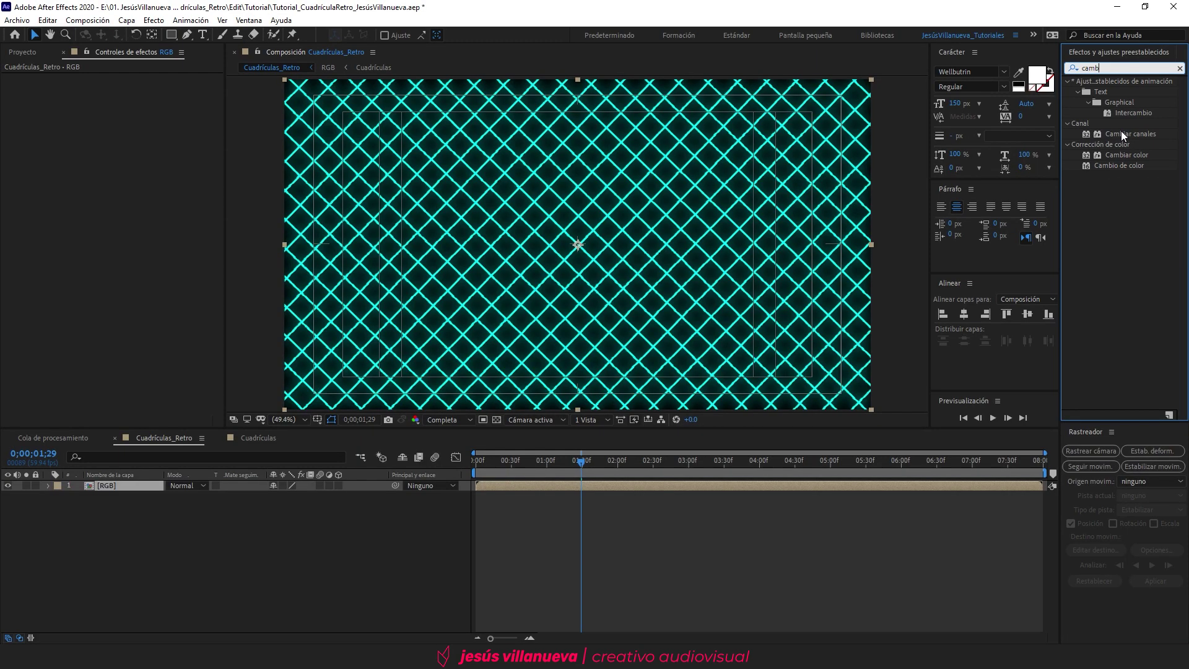
pyautogui.click(1127, 133)
pyautogui.moveTo(1127, 133); pyautogui.dragTo(140, 483)
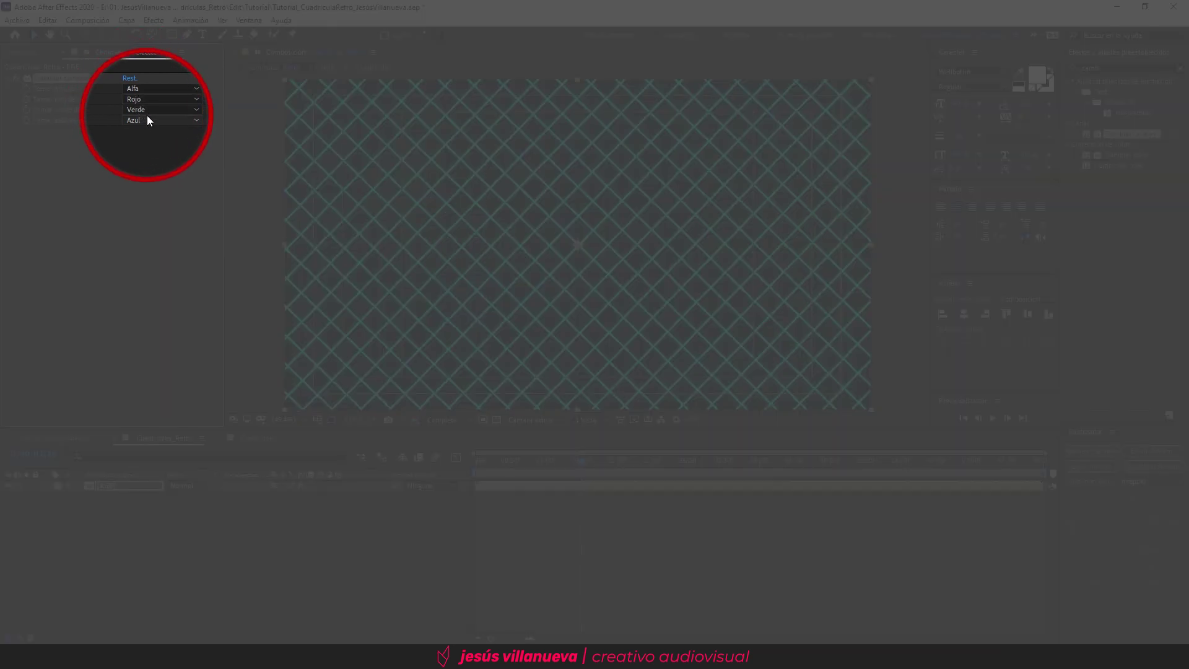
pyautogui.click(146, 99)
pyautogui.click(183, 235)
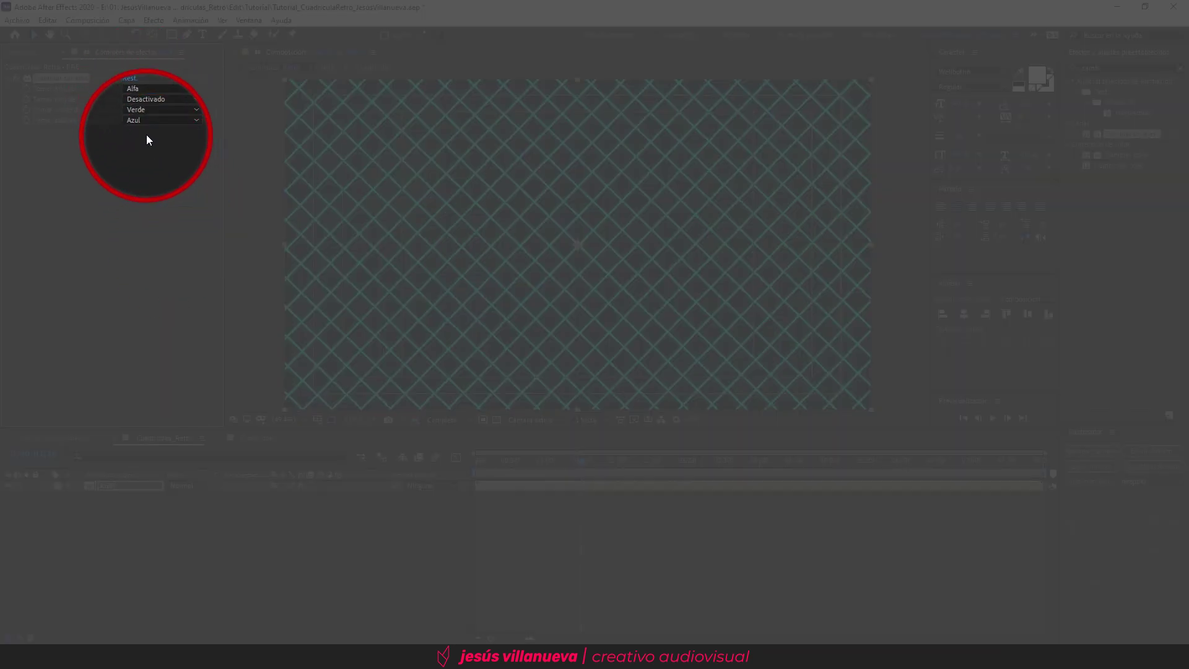
pyautogui.click(149, 110)
pyautogui.click(178, 247)
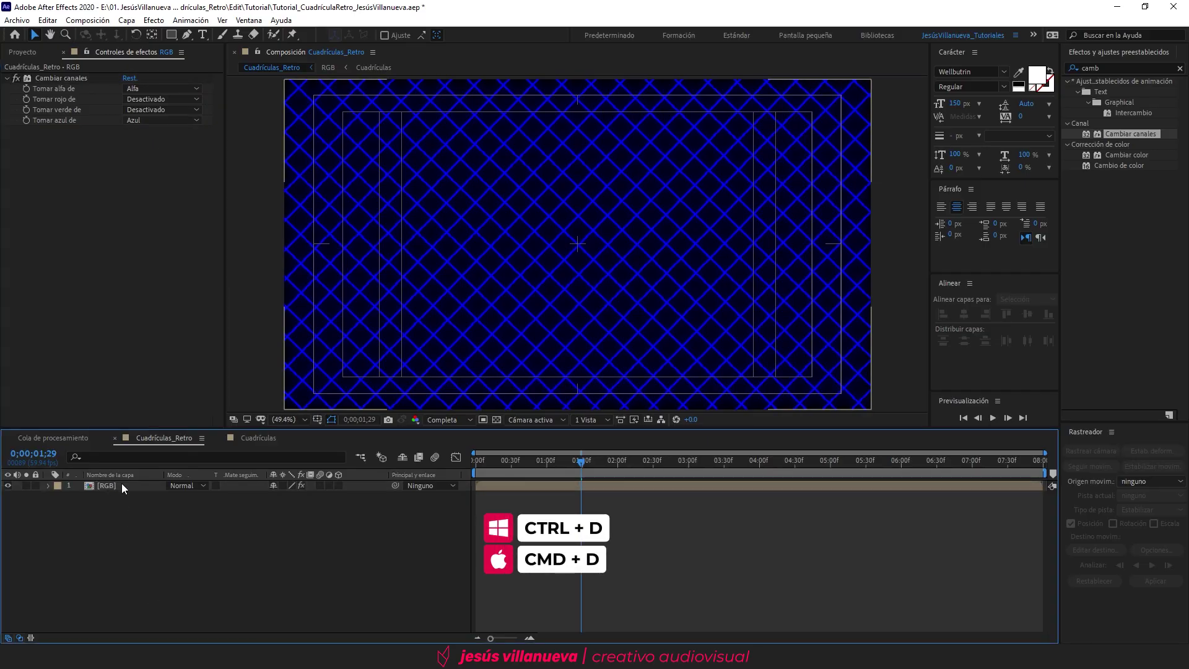
# Duplicate the RGB layer and, on the copy, set Tomar azul de to Desactivado and Tomar verde de to Verde.
pyautogui.click(111, 484)
pyautogui.hotkey('ctrl', 'd')
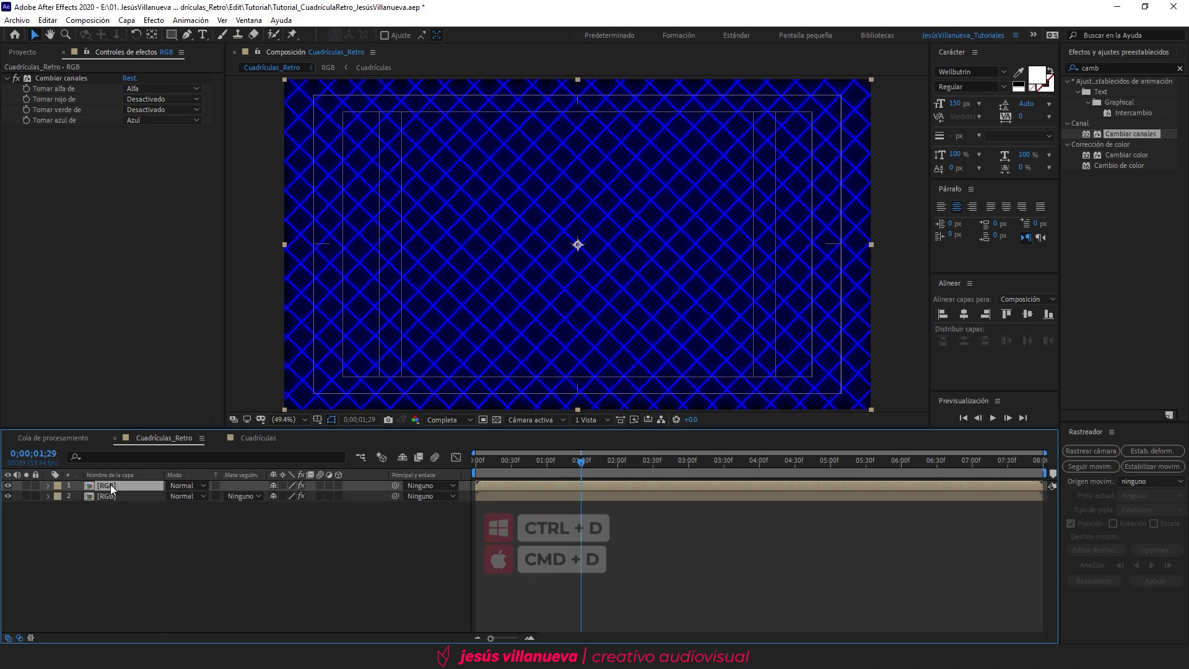
pyautogui.click(135, 120)
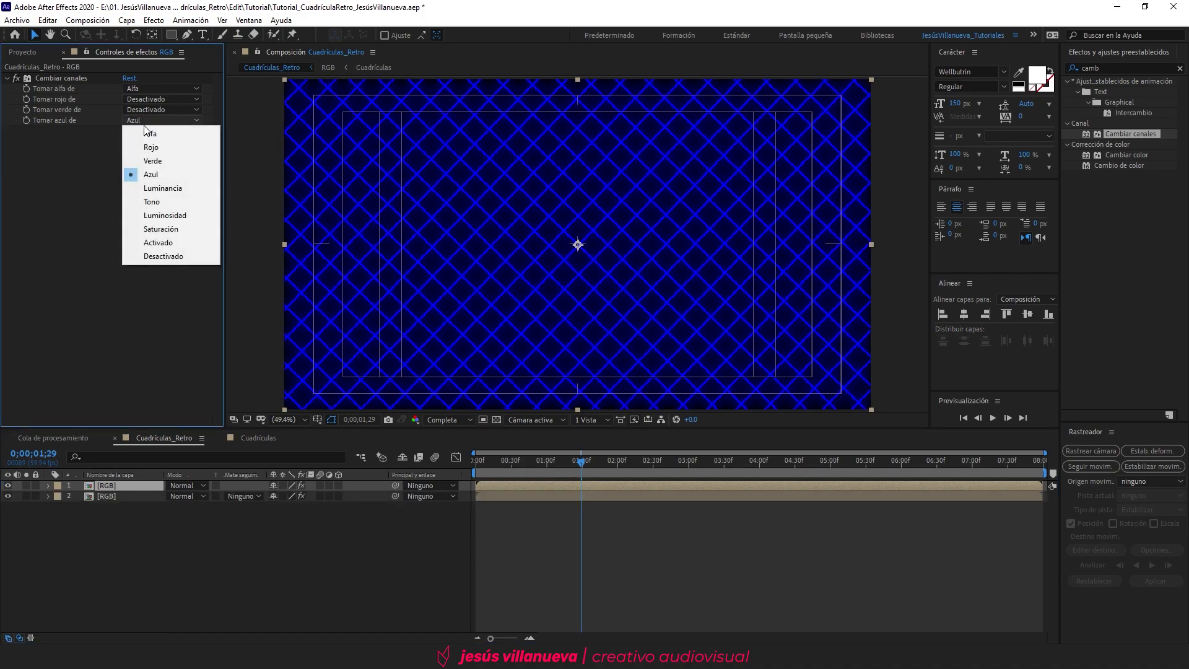
pyautogui.click(165, 255)
pyautogui.click(163, 113)
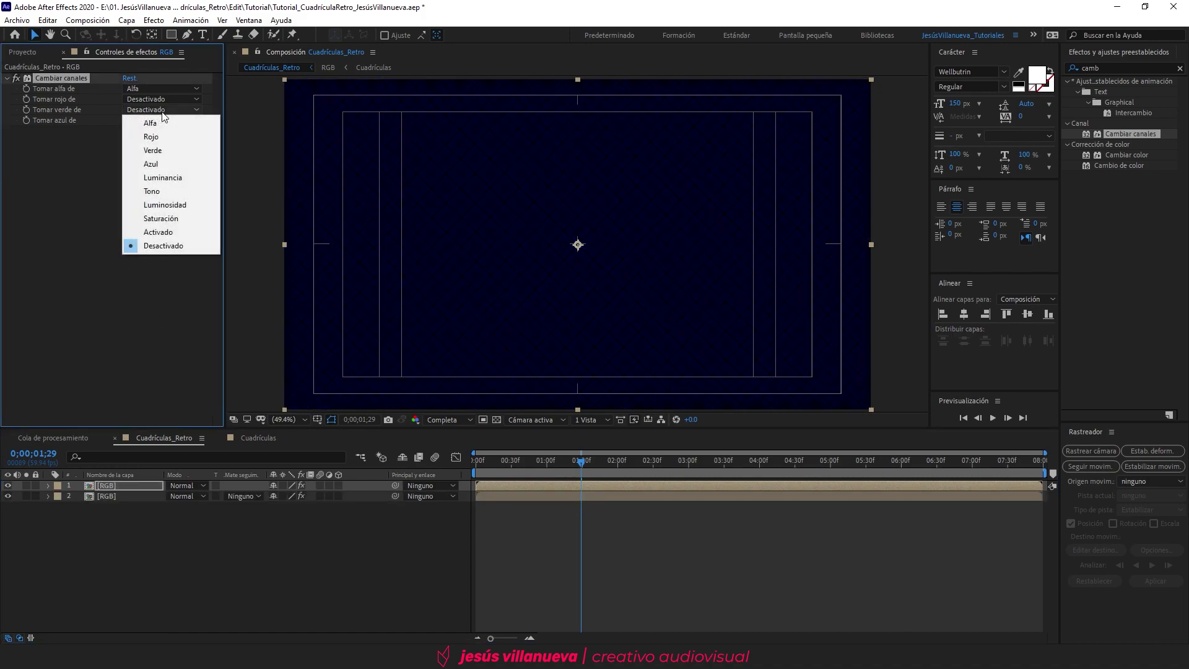
pyautogui.click(161, 150)
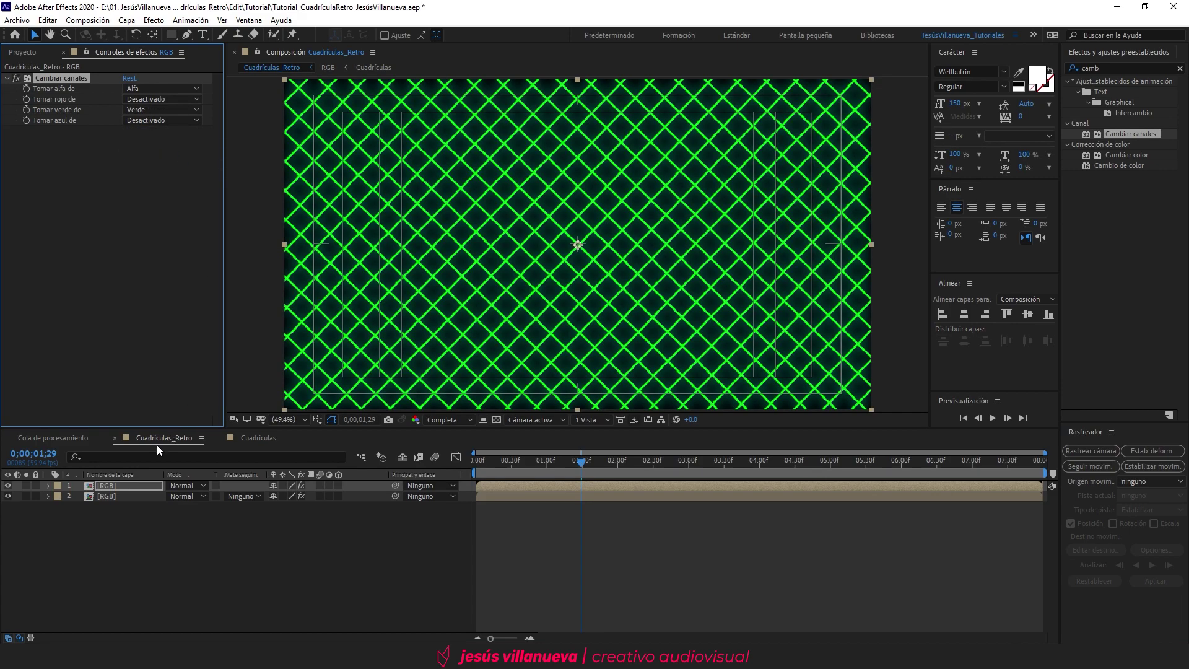
# Duplicate the green RGB layer and set the copy's Tomar verde de to Desactivado and Tomar rojo de to Rojo.
pyautogui.click(127, 485)
pyautogui.hotkey('ctrl', 'd')
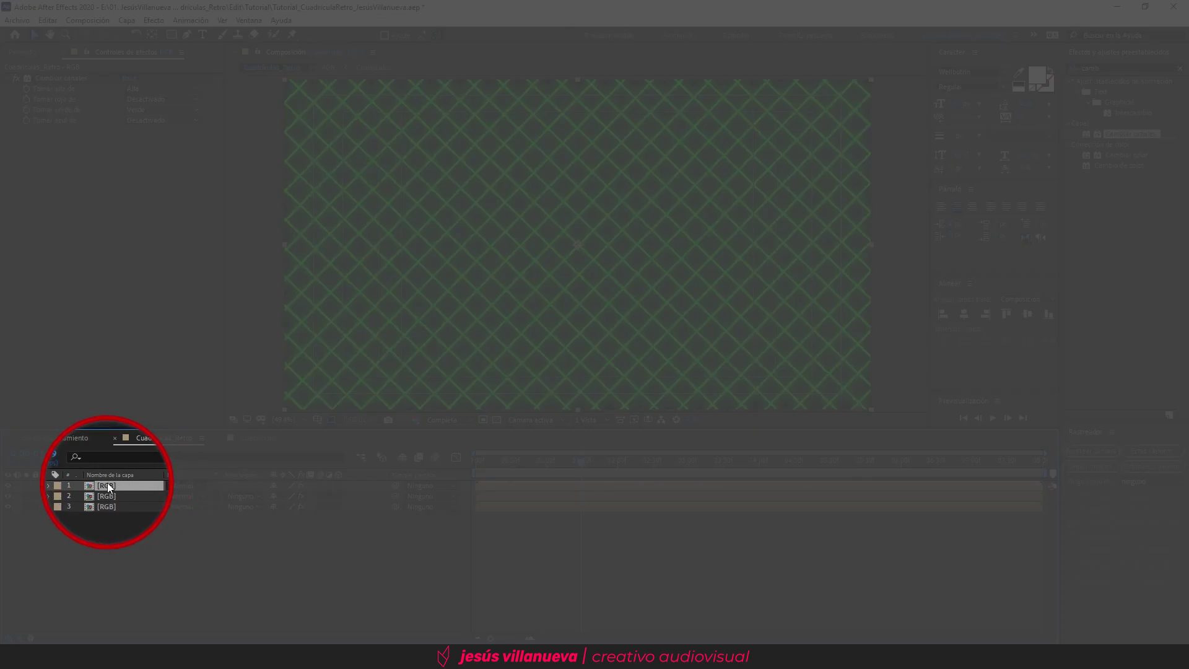
pyautogui.click(169, 109)
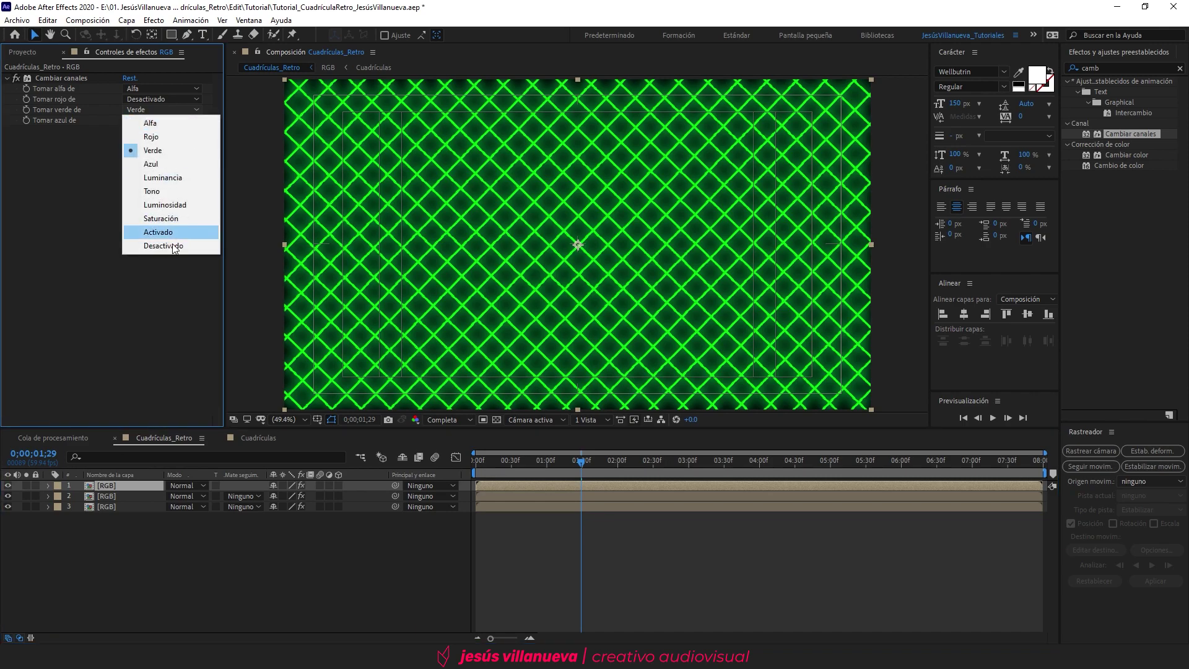
pyautogui.click(163, 246)
pyautogui.click(162, 100)
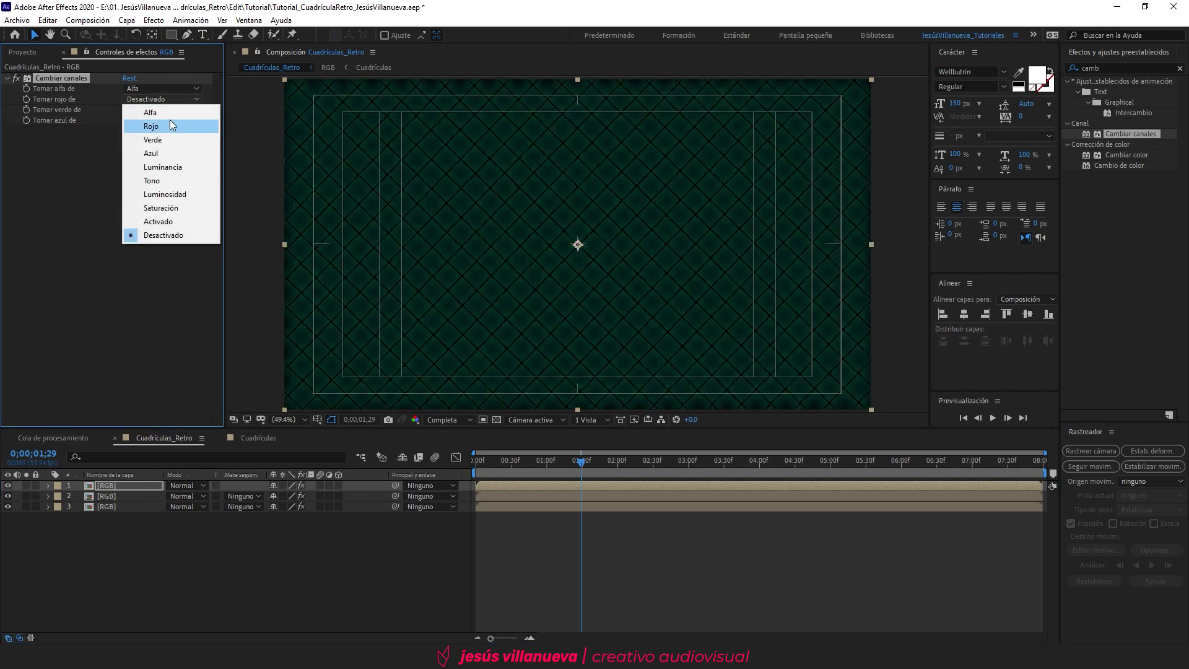
pyautogui.click(170, 122)
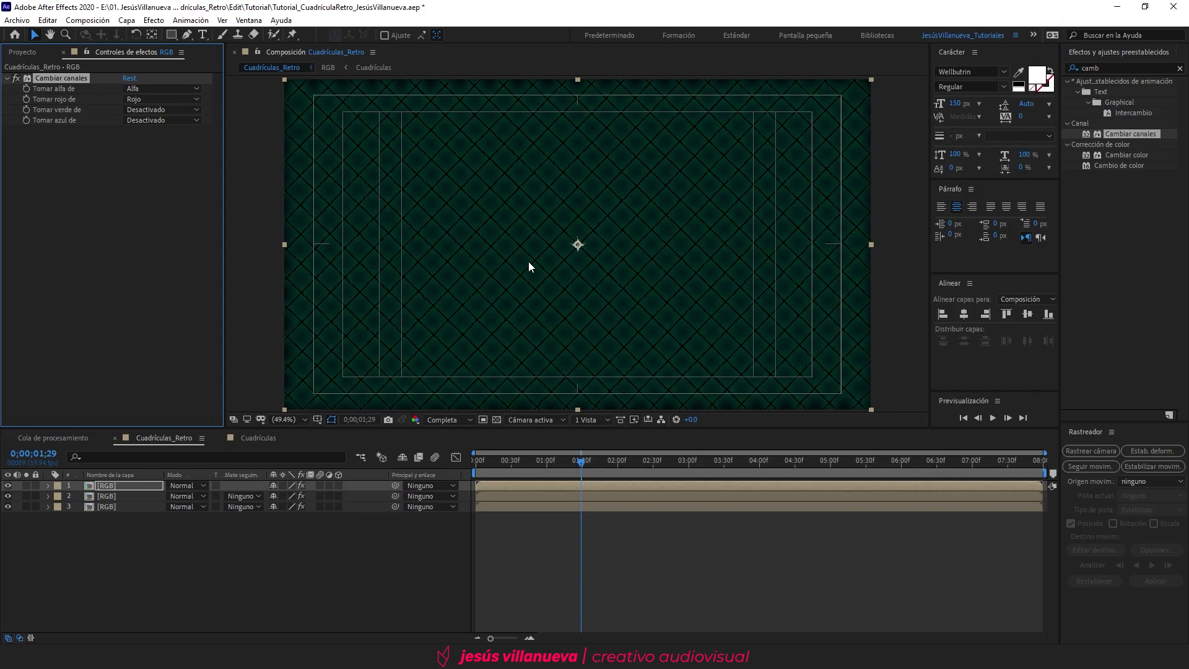
# Set the blending mode of the red and green RGB layers to Pantalla.
pyautogui.keyDown('ctrl'); pyautogui.click(114, 496); pyautogui.keyUp('ctrl')
pyautogui.click(184, 485)
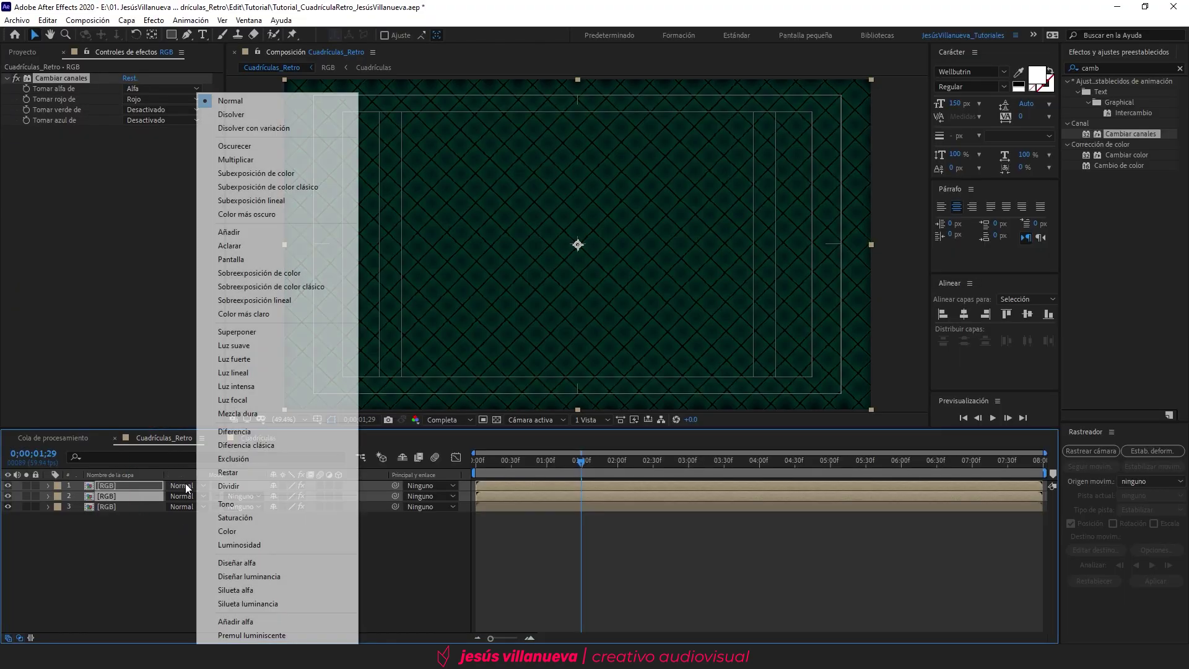
pyautogui.click(263, 259)
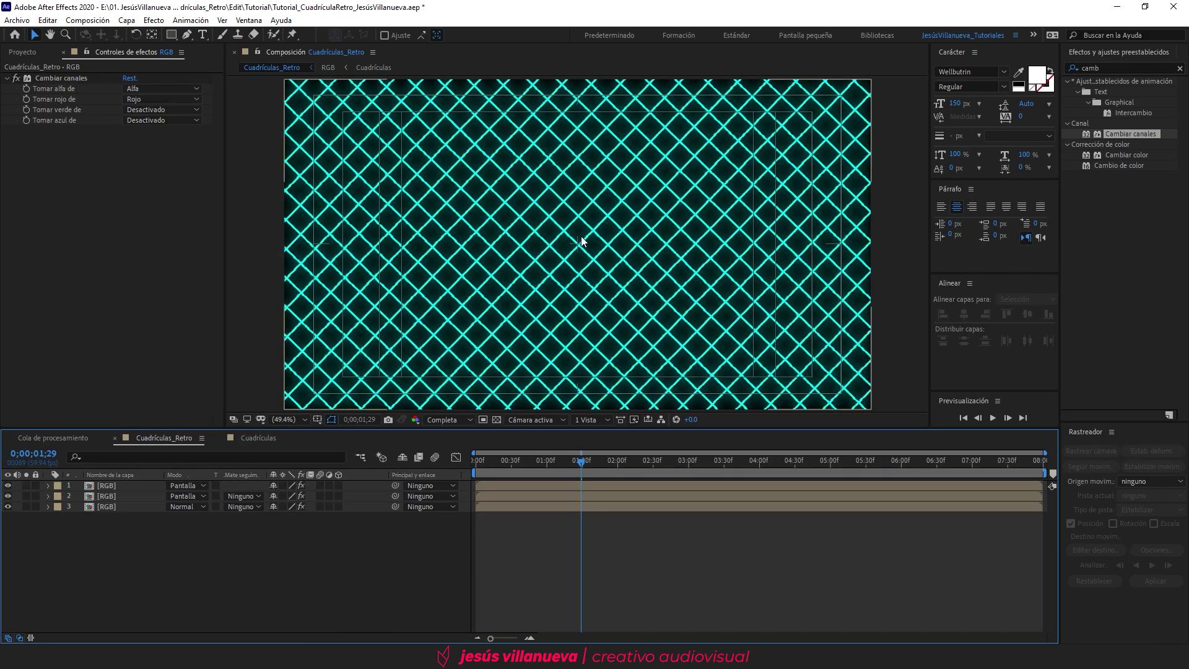
# Offset the blue RGB layer horizontally by setting its Posición to 957, 540, and check the color separation along the grid lines.
pyautogui.moveTo(606, 205); pyautogui.dragTo(626, 203)
pyautogui.scroll(8, 593, 222)
pyautogui.click(105, 506)
pyautogui.click(100, 495)
pyautogui.click(107, 488)
pyautogui.click(112, 508)
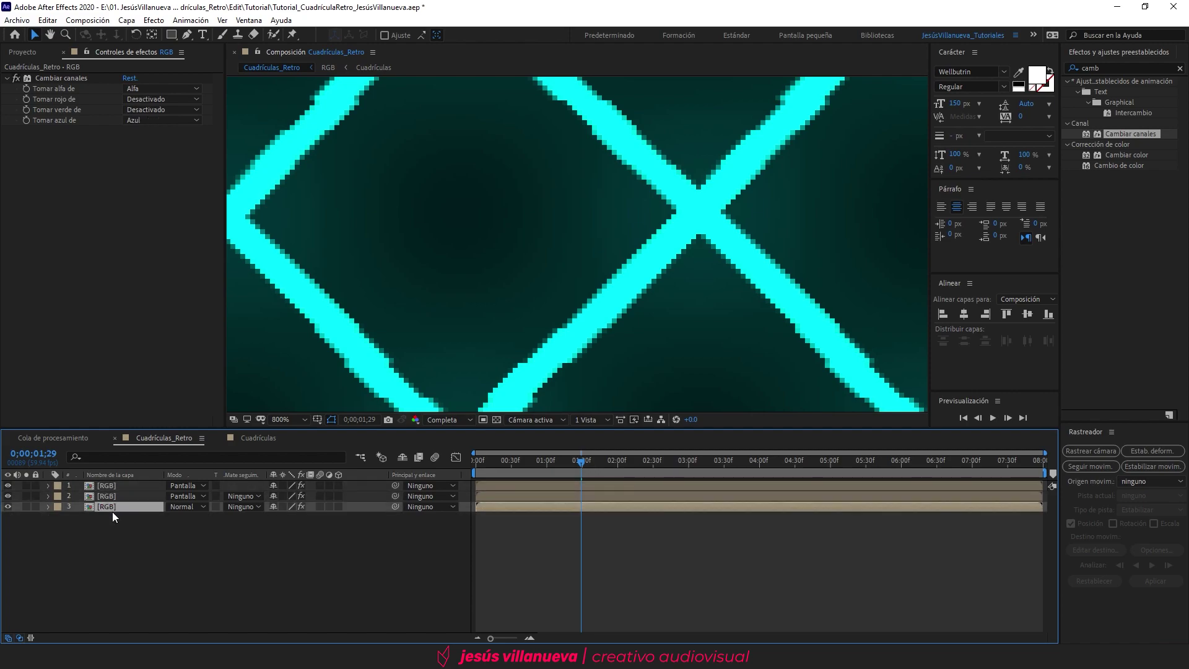
pyautogui.press('p')
pyautogui.moveTo(282, 517); pyautogui.dragTo(280, 516)
pyautogui.scroll(-3, 452, 307)
pyautogui.scroll(2, 511, 256)
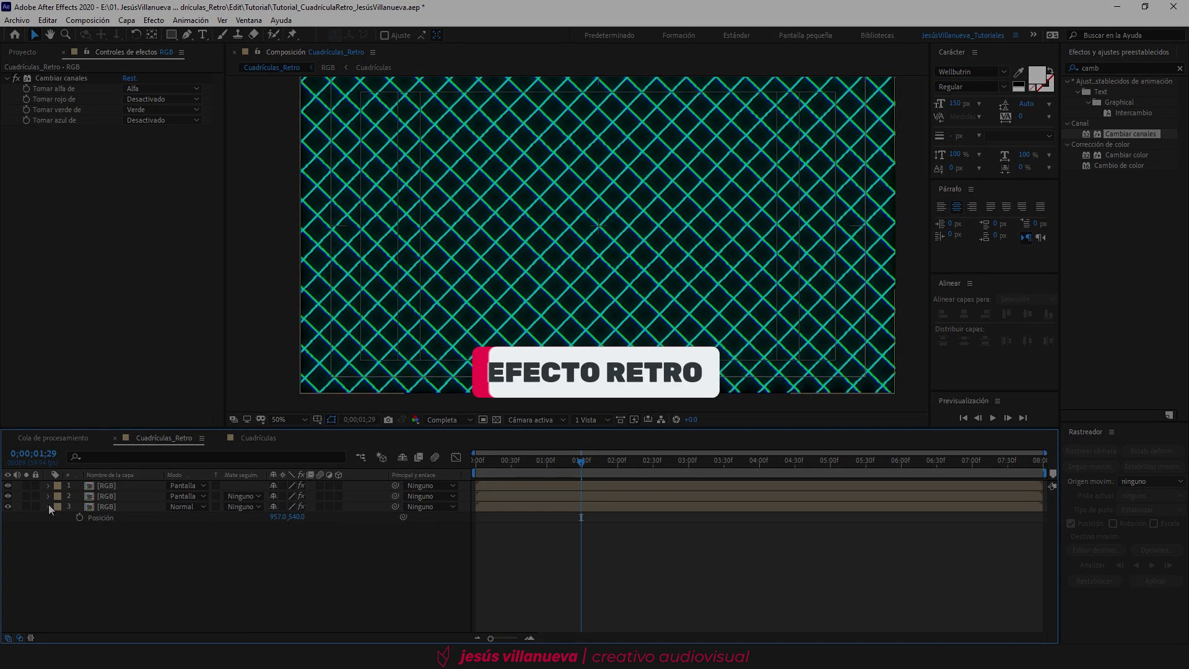
# Precompose the three RGB layers into a new composition named Cuadrículas_Final.
pyautogui.moveTo(151, 558); pyautogui.dragTo(105, 484)
pyautogui.rightClick(110, 492)
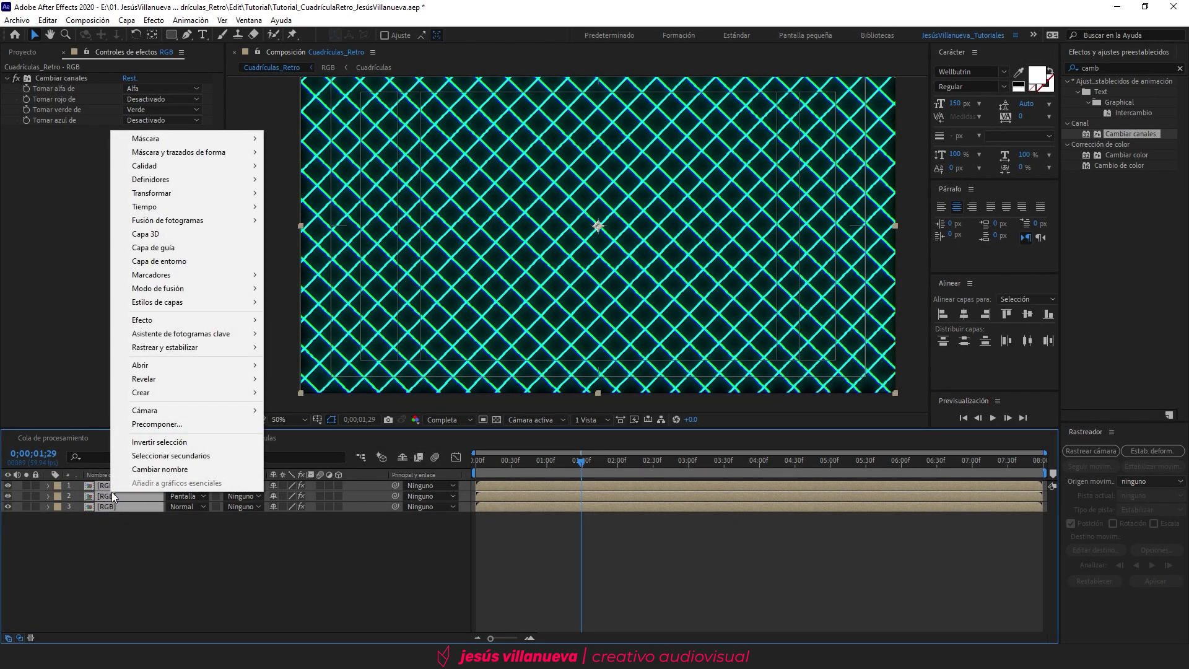
pyautogui.click(160, 427)
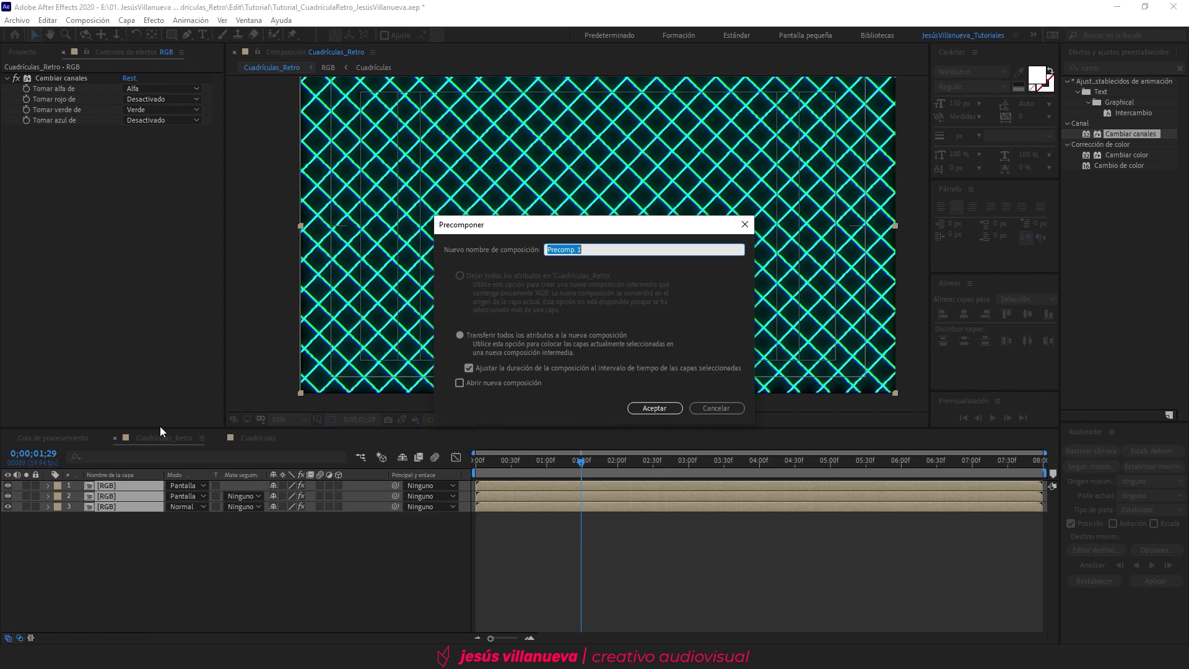
pyautogui.press('BackSpace')
pyautogui.click(654, 408)
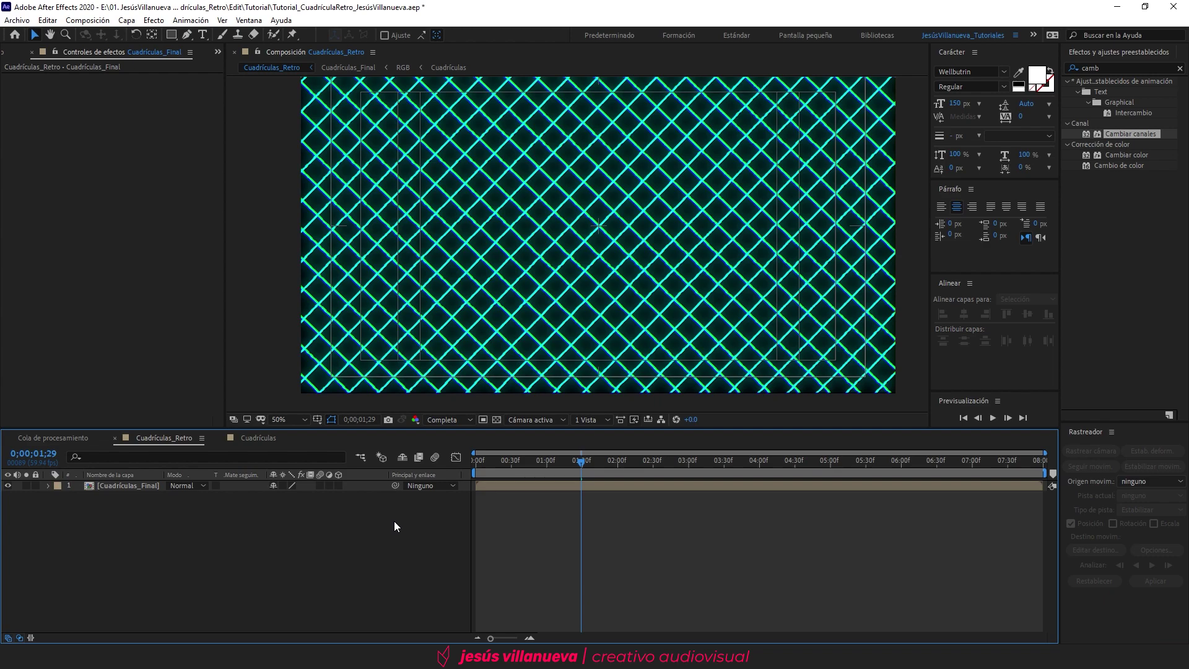
# Create a black 1920 x 1080 px solid named Fondo and place it beneath the Cuadrículas_Final layer.
pyautogui.rightClick(224, 537)
pyautogui.moveTo(280, 403)
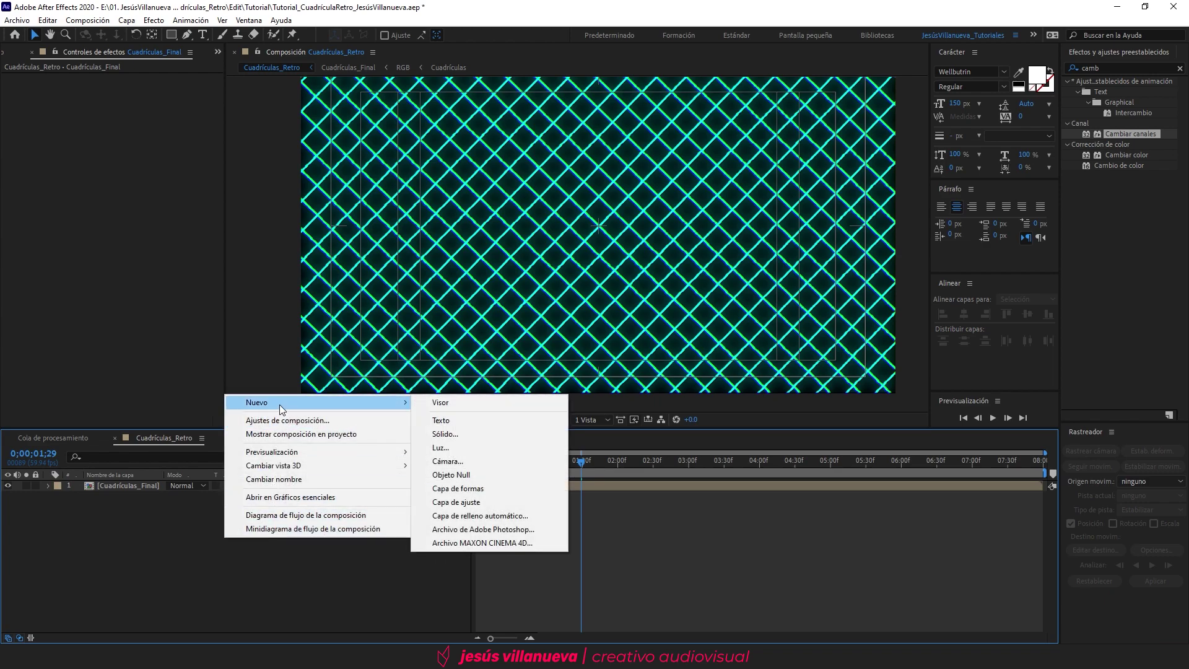
pyautogui.click(441, 434)
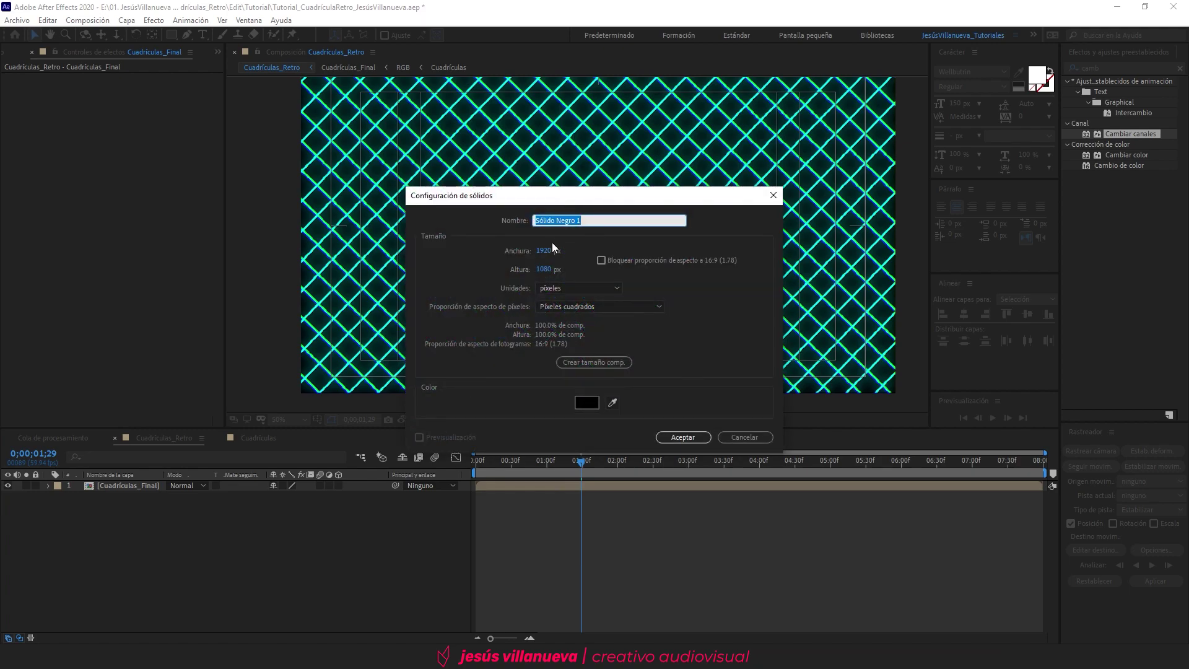
pyautogui.write('Fondo')
pyautogui.press('Return')
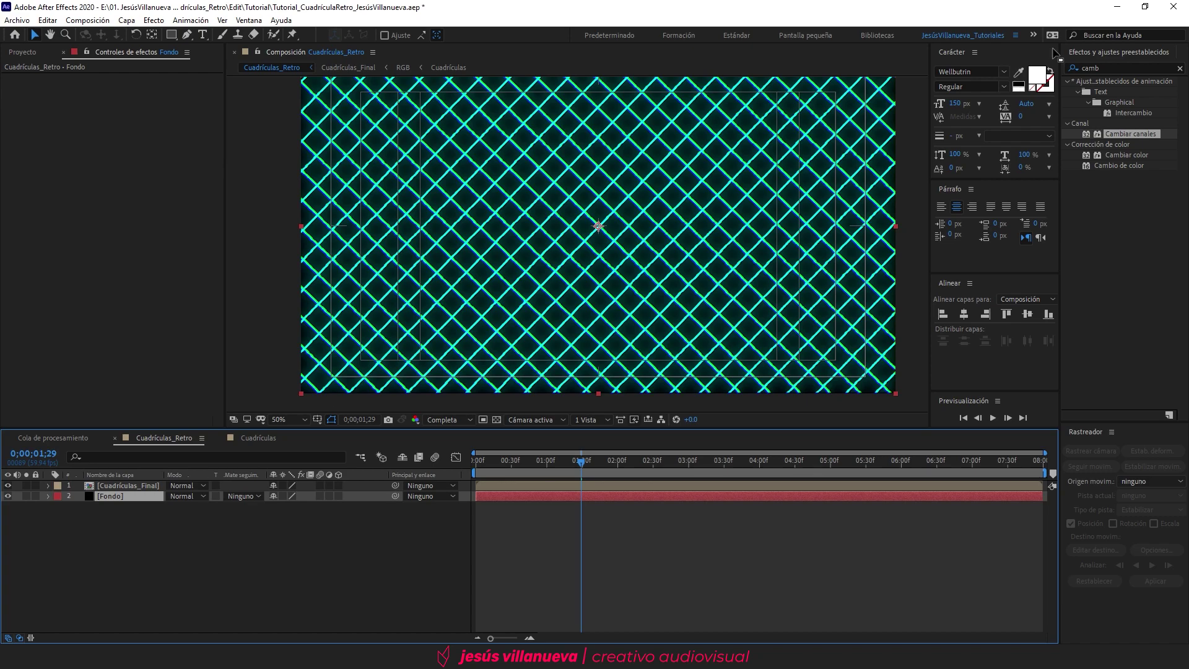
# Apply the Relleno effect to the Fondo layer and set its color to dark gray 1C1C1C.
pyautogui.click(1126, 67)
pyautogui.write('rell')
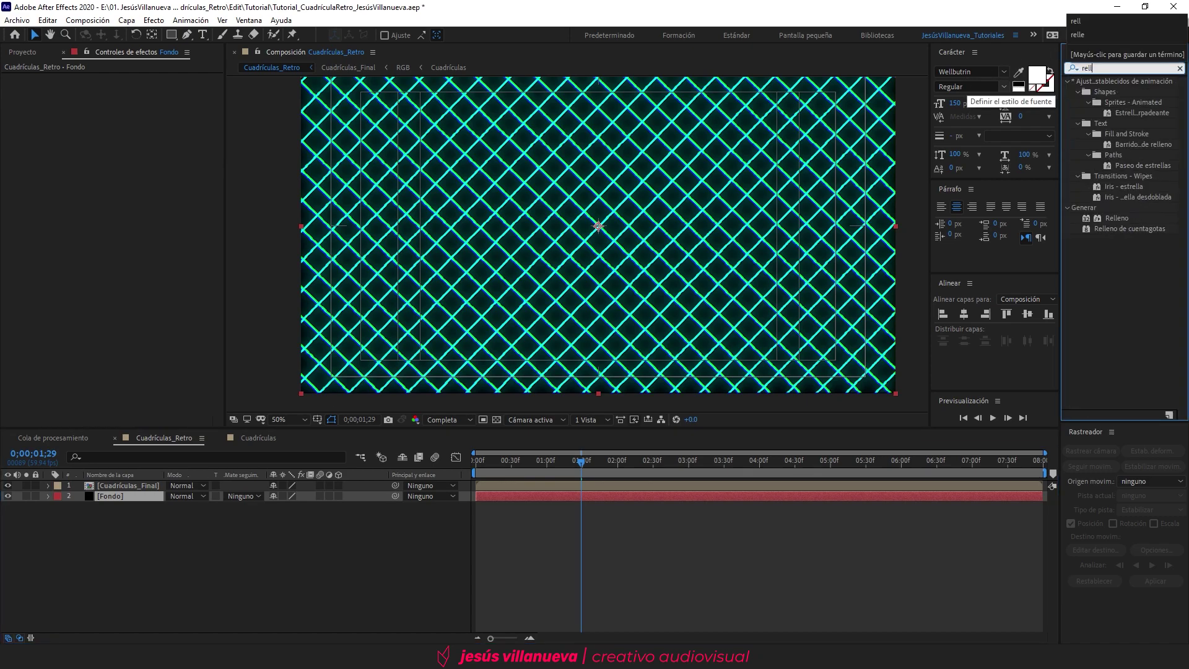
pyautogui.moveTo(1120, 223); pyautogui.dragTo(141, 493)
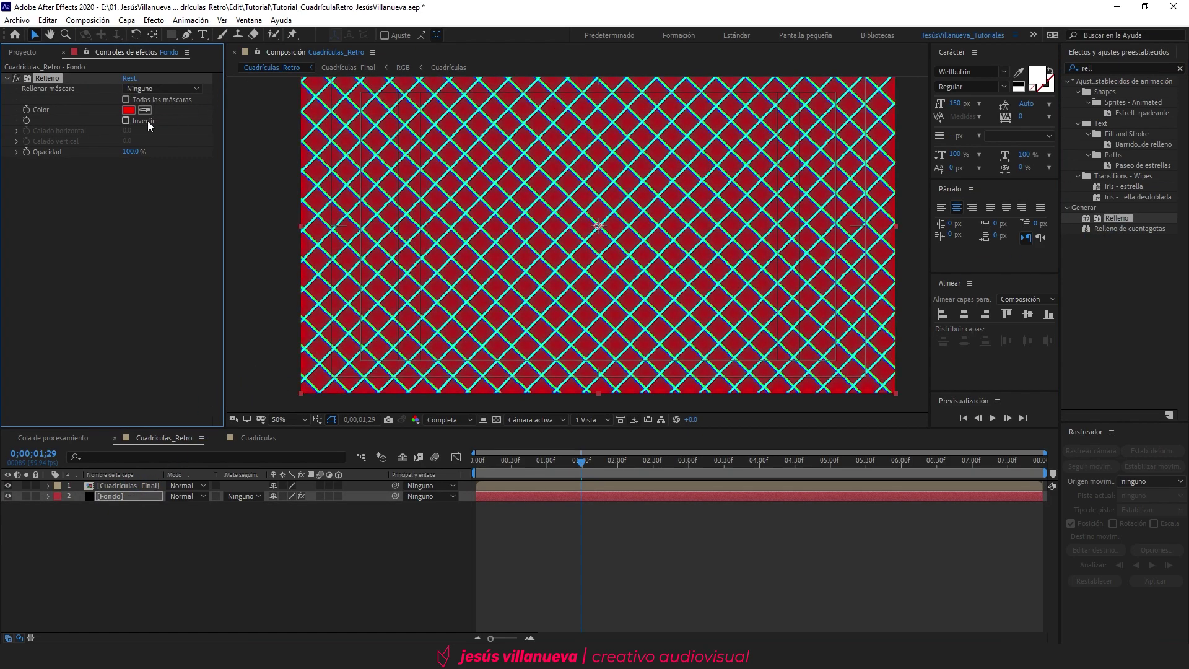
pyautogui.click(129, 110)
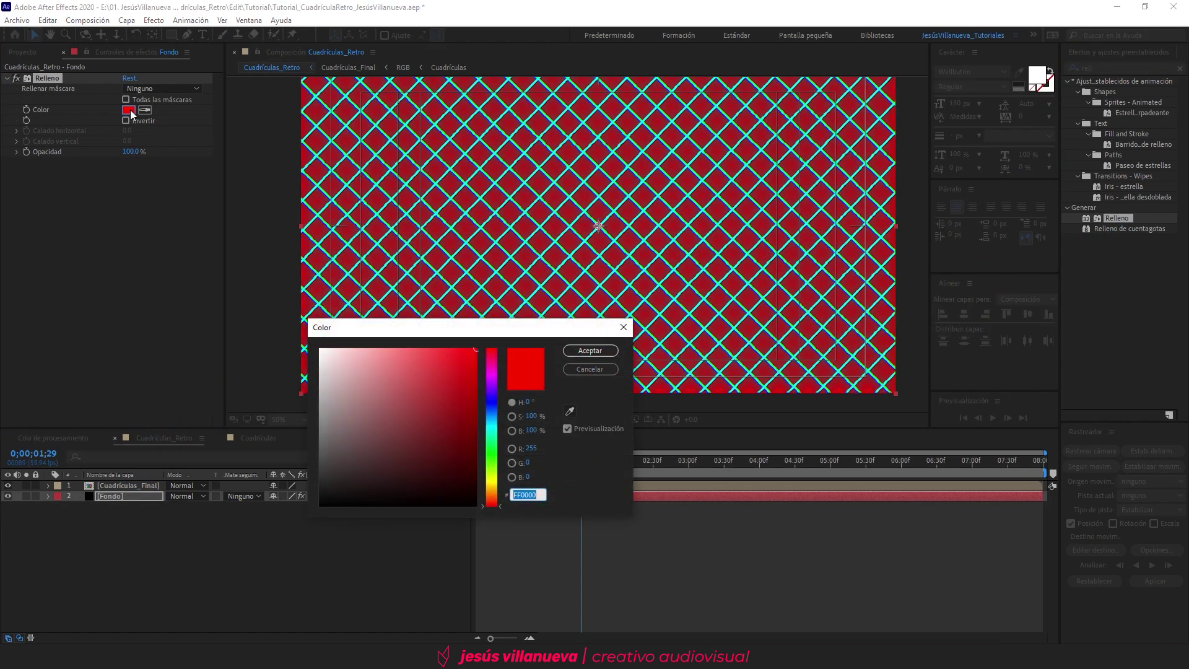
pyautogui.moveTo(329, 494); pyautogui.dragTo(314, 489)
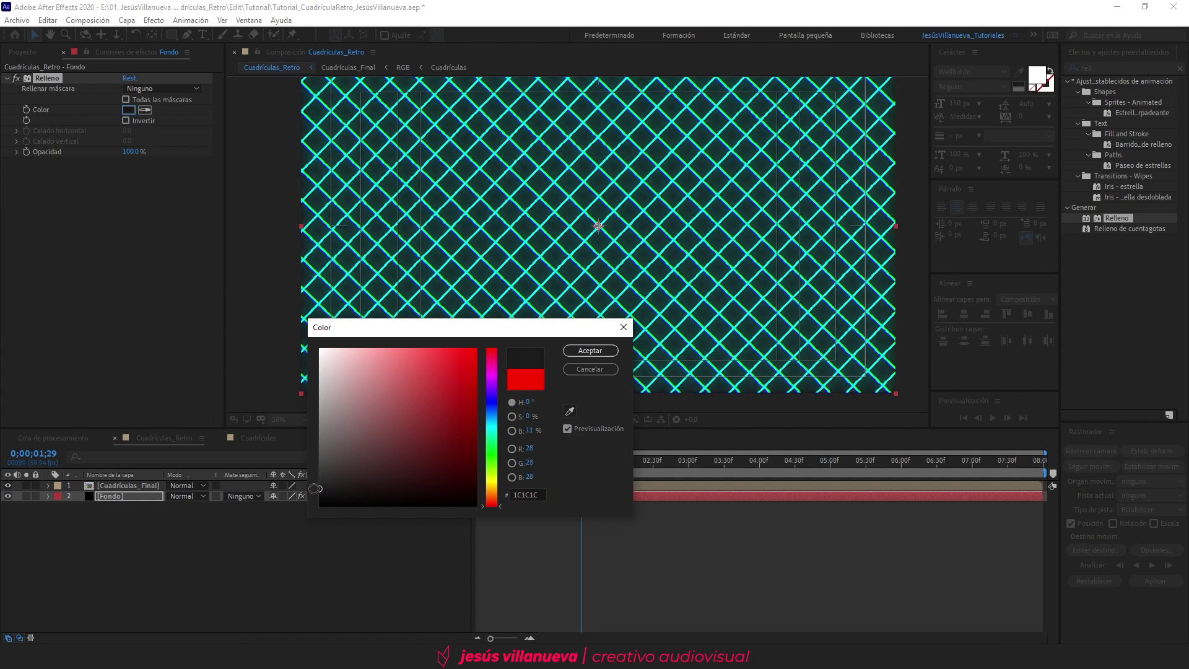
pyautogui.click(589, 350)
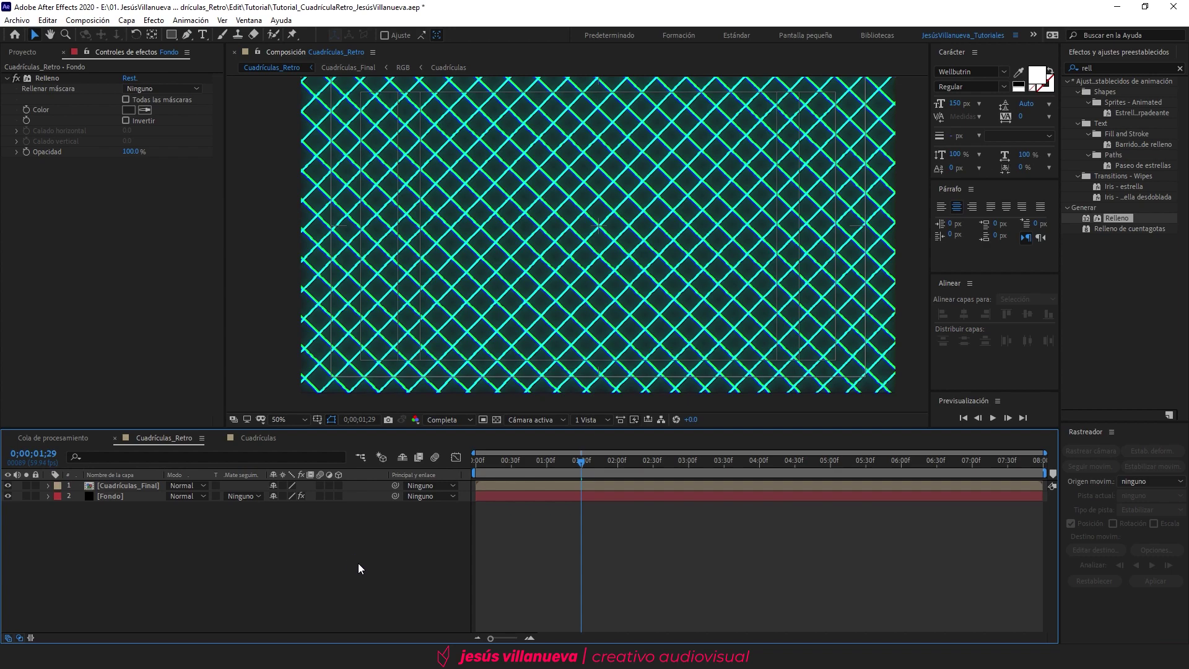
# Create an adjustment layer above the other layers and rename it Efecto_Retro.
pyautogui.rightClick(198, 550)
pyautogui.moveTo(218, 420)
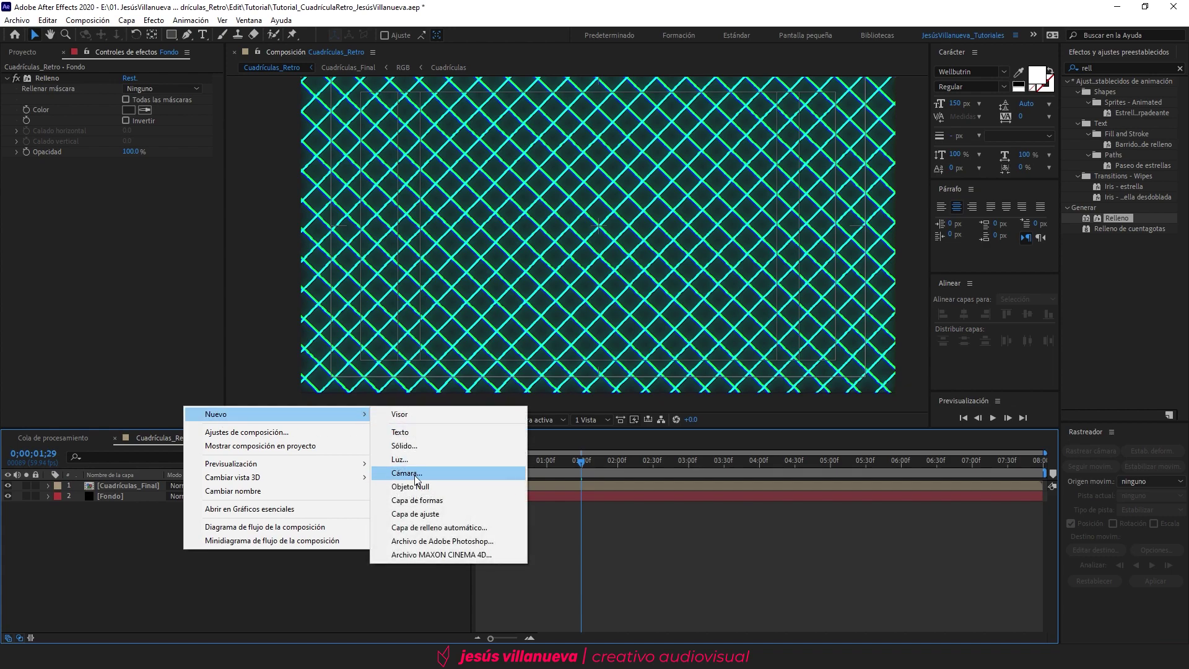
pyautogui.click(409, 514)
pyautogui.click(129, 484)
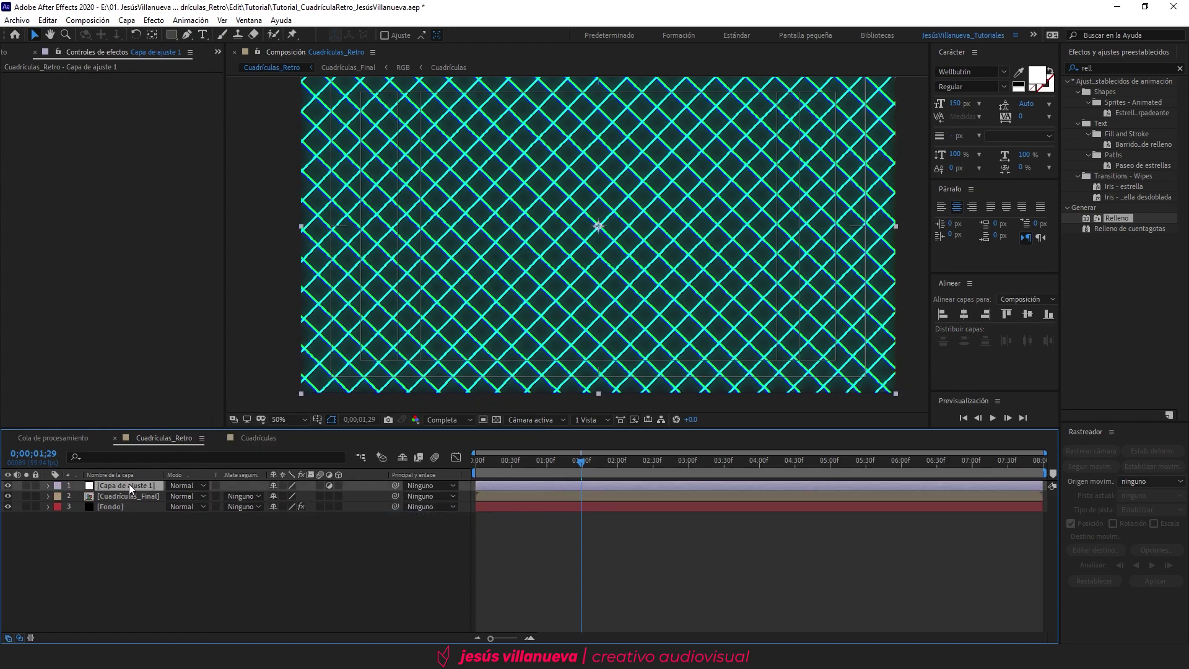
pyautogui.press('Return')
pyautogui.write('Efecto_Retro')
pyautogui.press('Return')
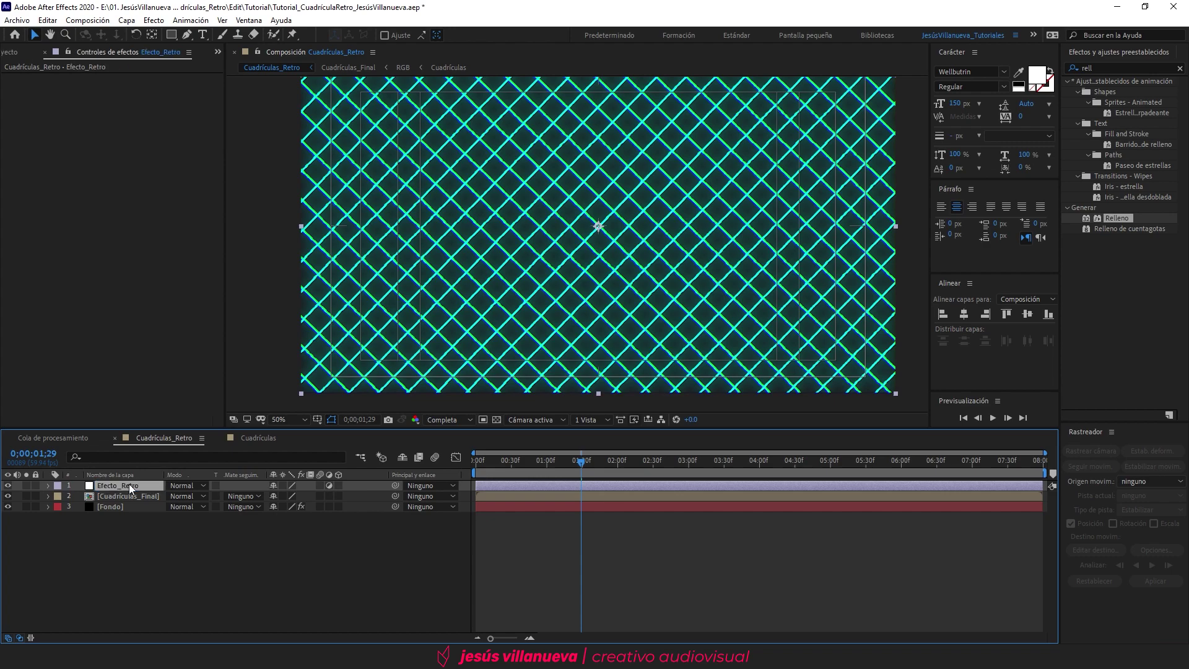
# Apply the Ruido effect to the Efecto_Retro layer with Nivel de ruido at 12% and inspect the grain up close.
pyautogui.doubleClick(1095, 67)
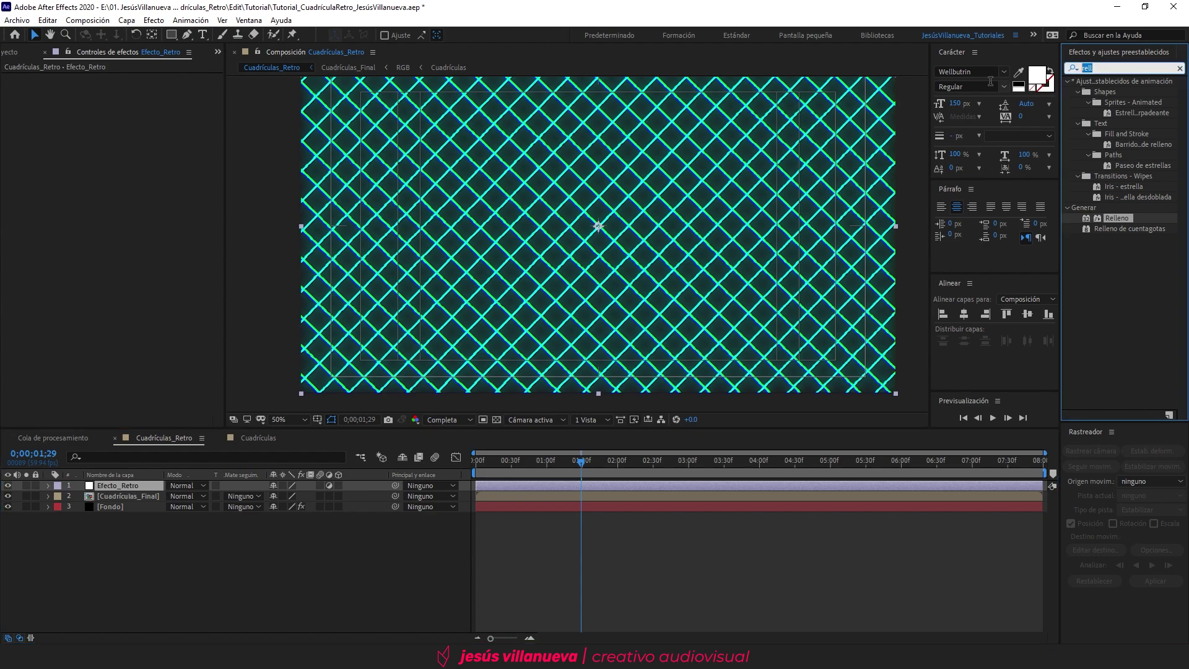
pyautogui.write('ruid')
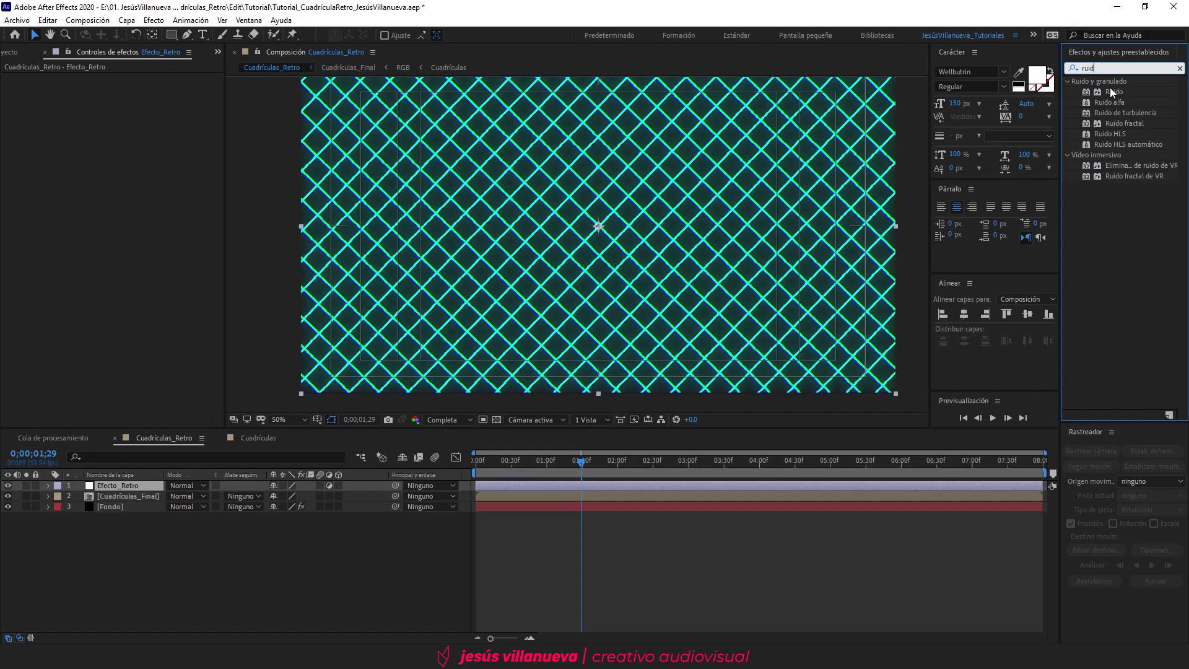
pyautogui.moveTo(1114, 92); pyautogui.dragTo(114, 485)
pyautogui.click(129, 89)
pyautogui.write('12')
pyautogui.press('Return')
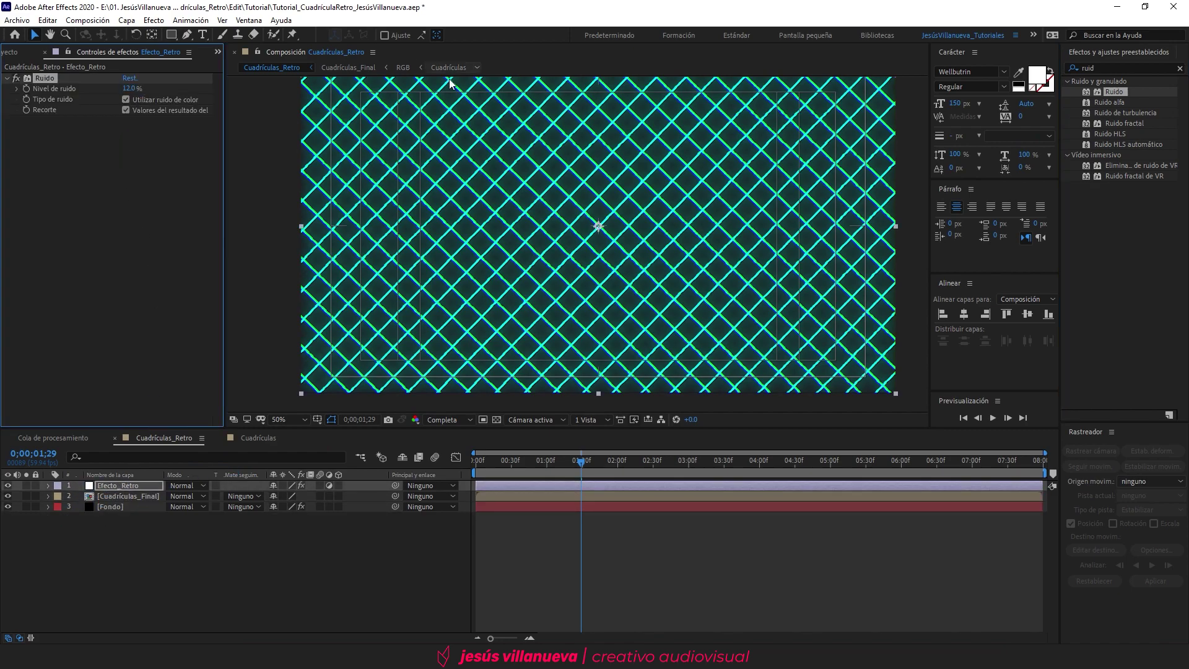
pyautogui.scroll(3, 576, 242)
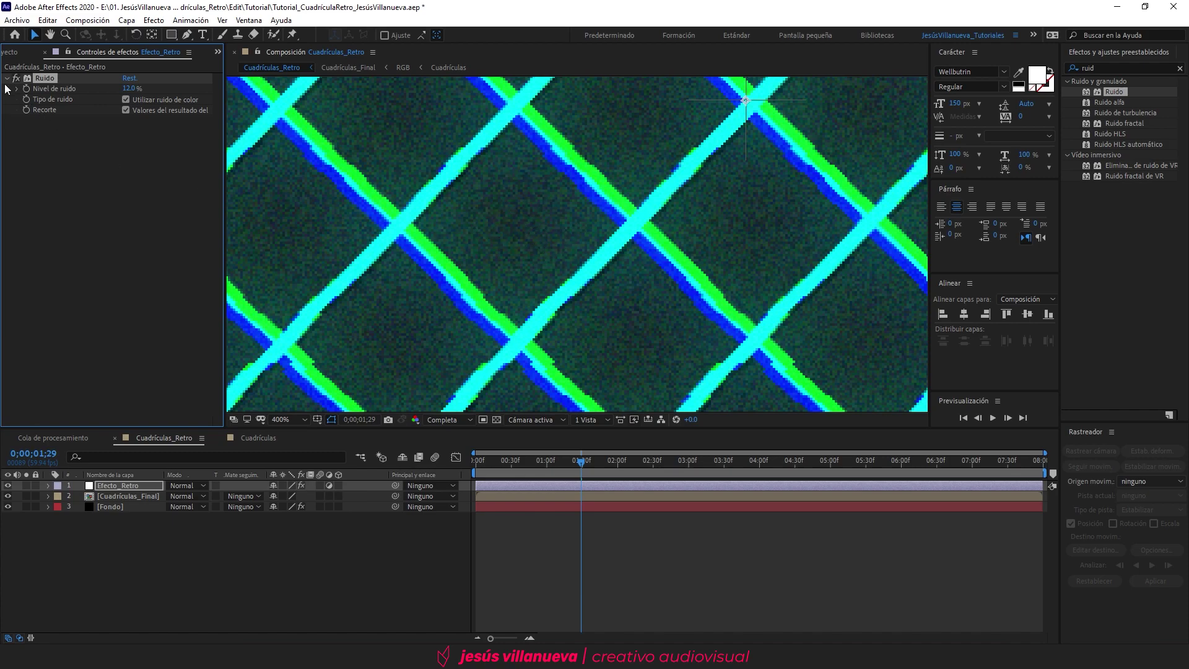
pyautogui.hotkey('alt', '/')
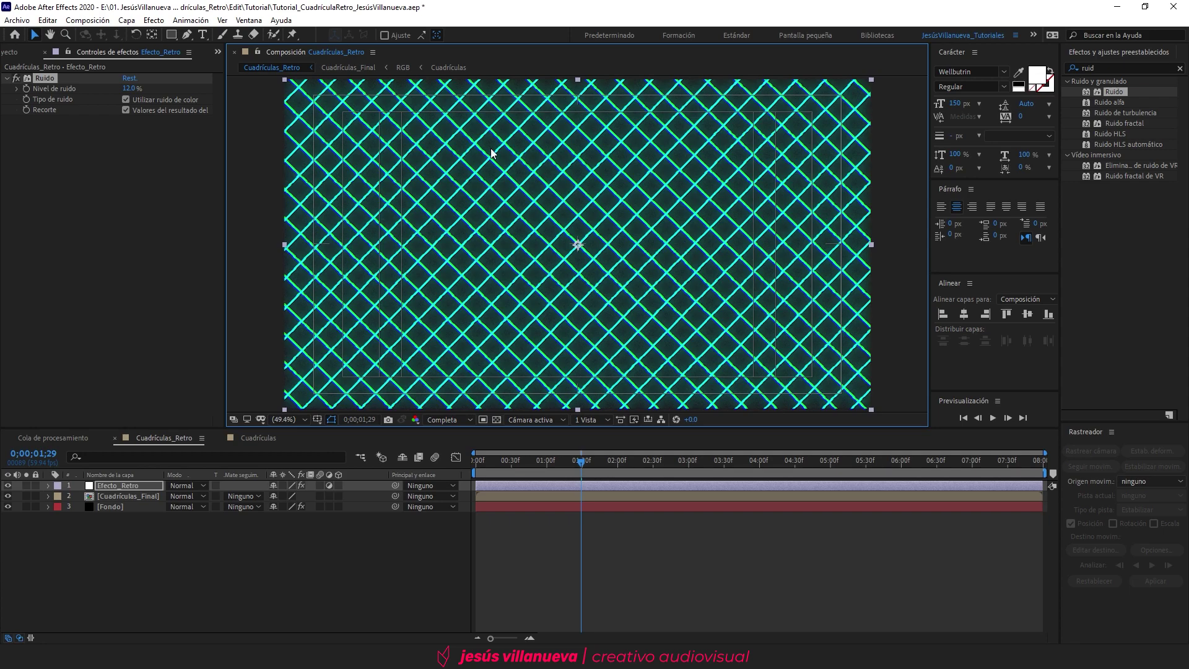
# Add the CC Lens effect to the Efecto_Retro layer and set its Size to 300.
pyautogui.click(1109, 68)
pyautogui.write('cc le')
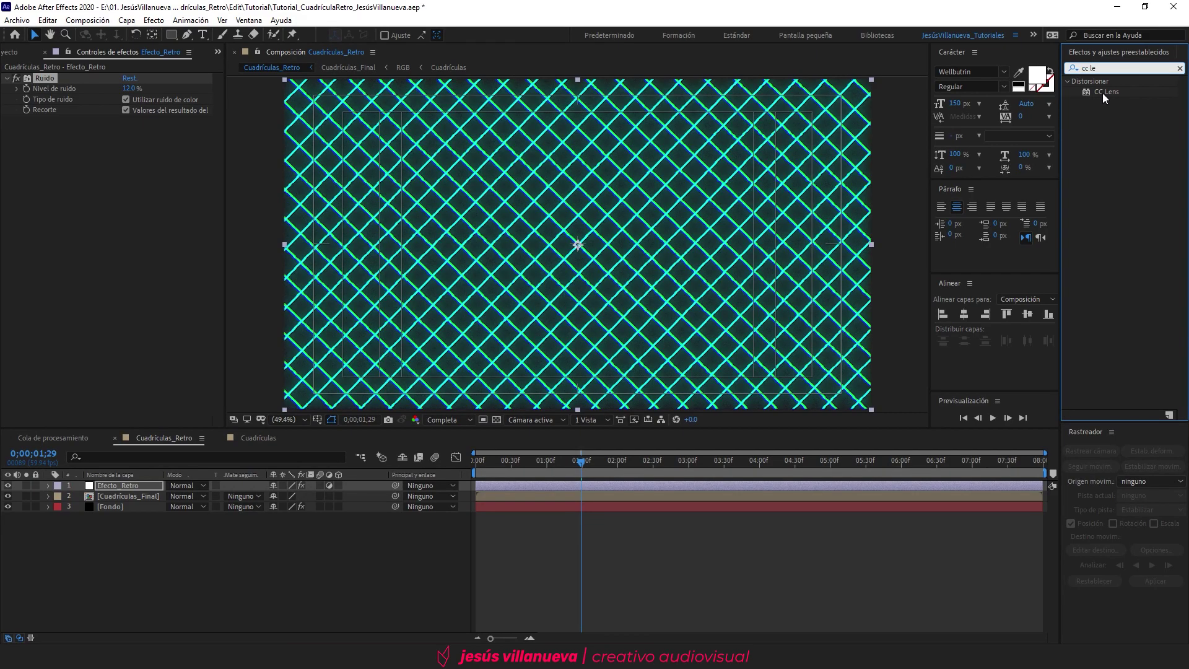
pyautogui.moveTo(1106, 92); pyautogui.dragTo(151, 228)
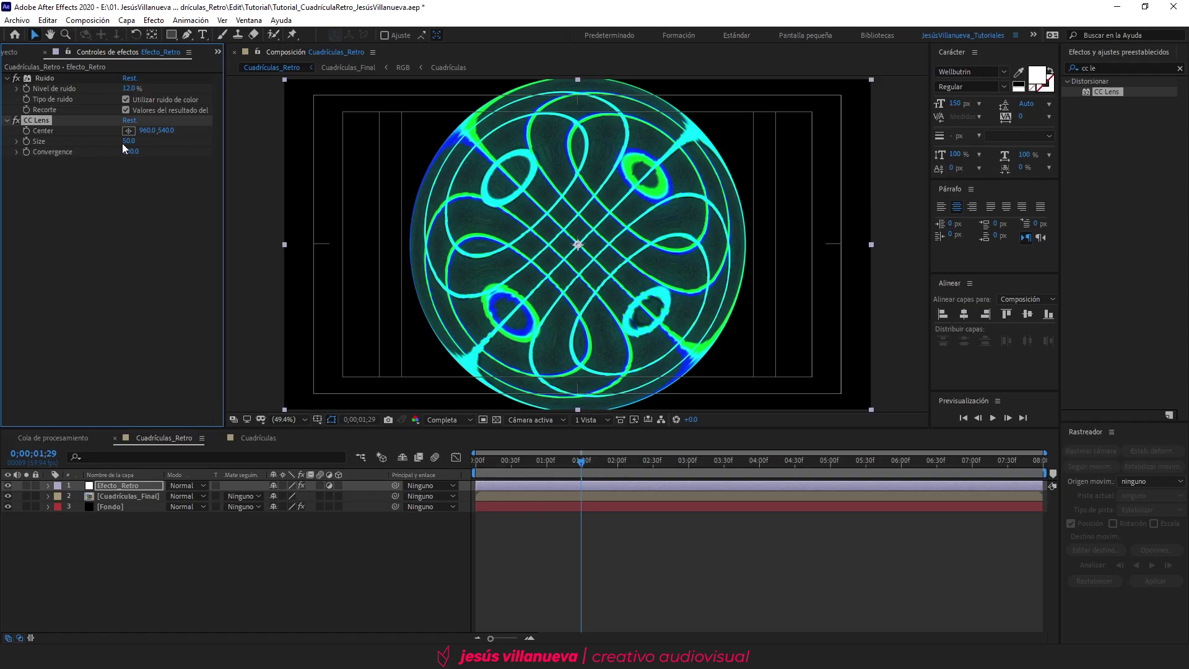
pyautogui.click(128, 141)
pyautogui.write('30')
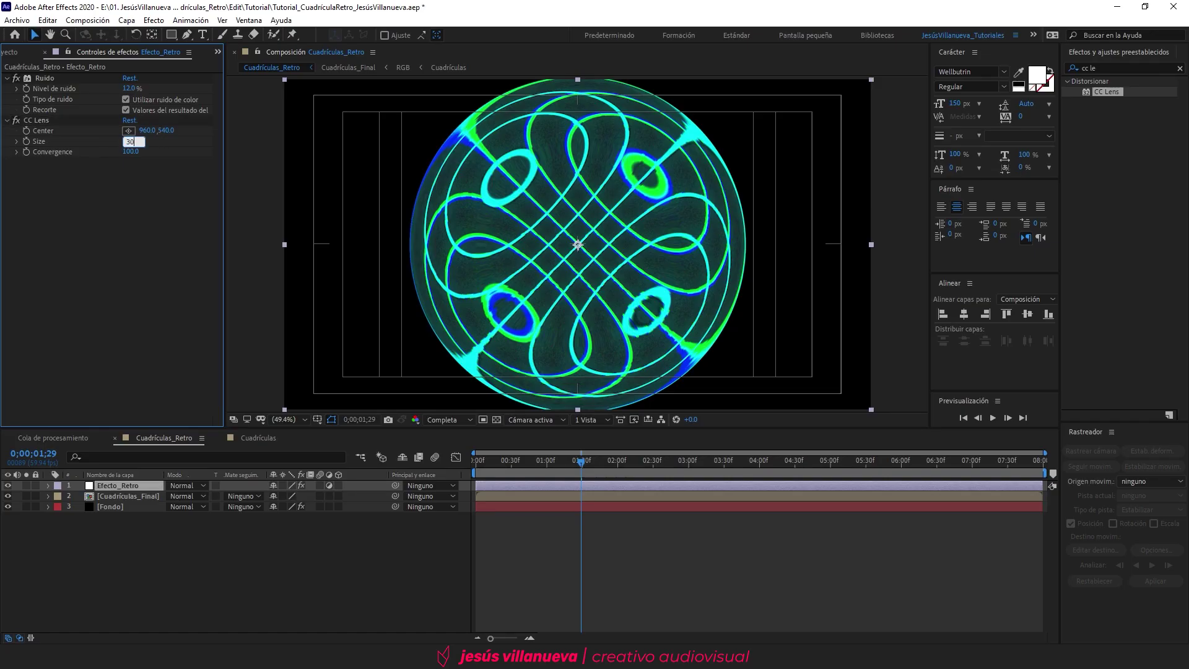
pyautogui.write('0')
pyautogui.press('Return')
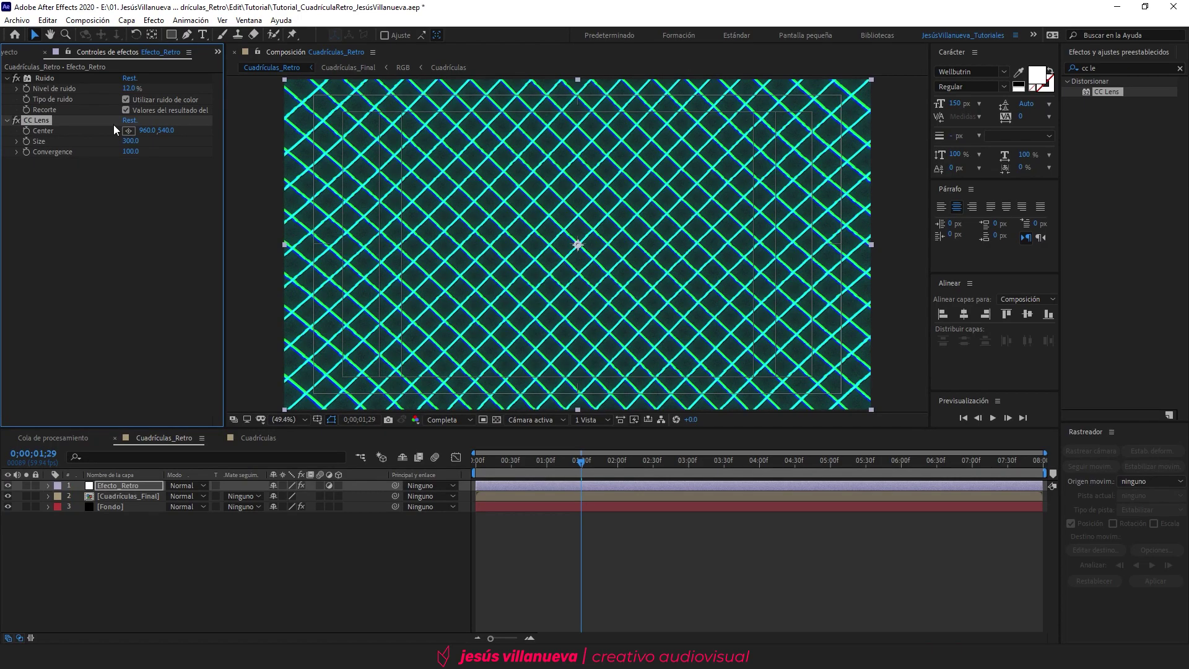
# Try other CC Lens Size values on the Efecto_Retro layer and undo the change.
pyautogui.moveTo(131, 141); pyautogui.dragTo(225, 178)
pyautogui.click(250, 535)
pyautogui.hotkey('ctrl', 'z')
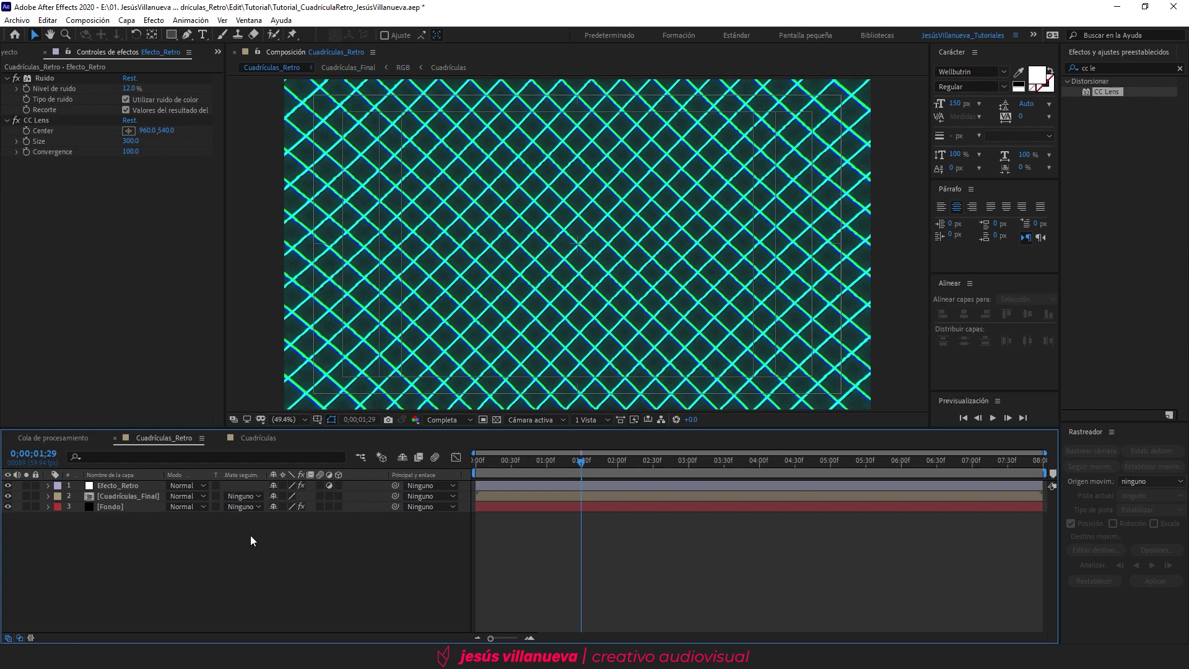
# Play back the Cuadrículas_Retro composition from its first frame to review the finished retro effect.
pyautogui.moveTo(509, 462); pyautogui.dragTo(379, 470)
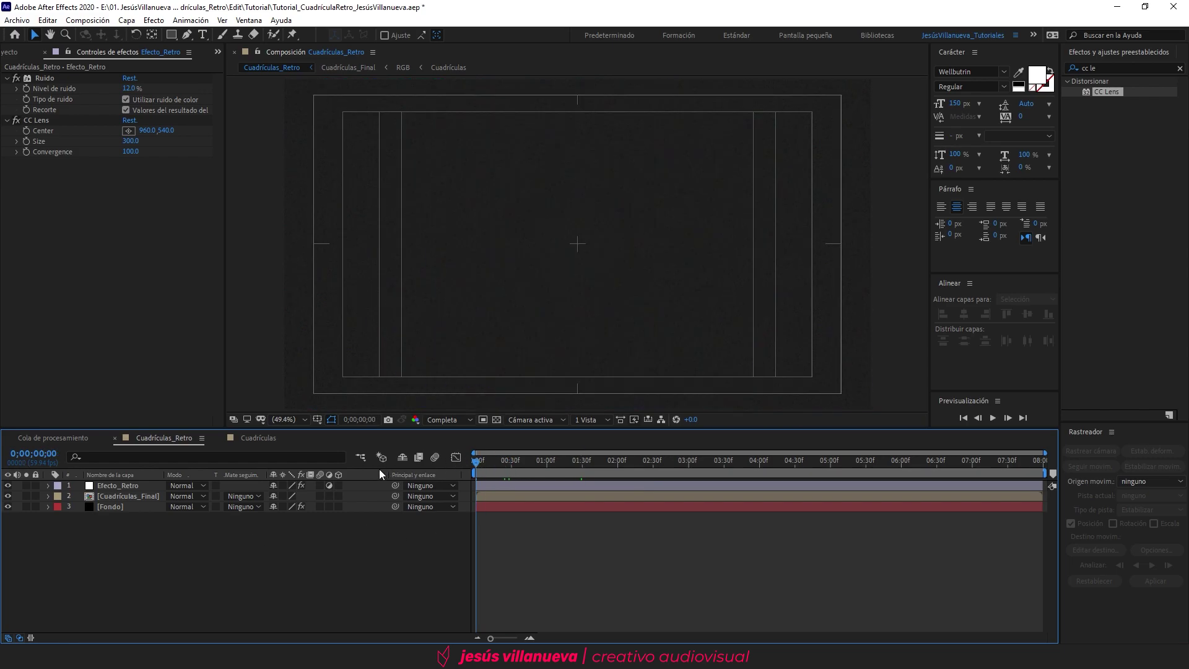
pyautogui.press('space')
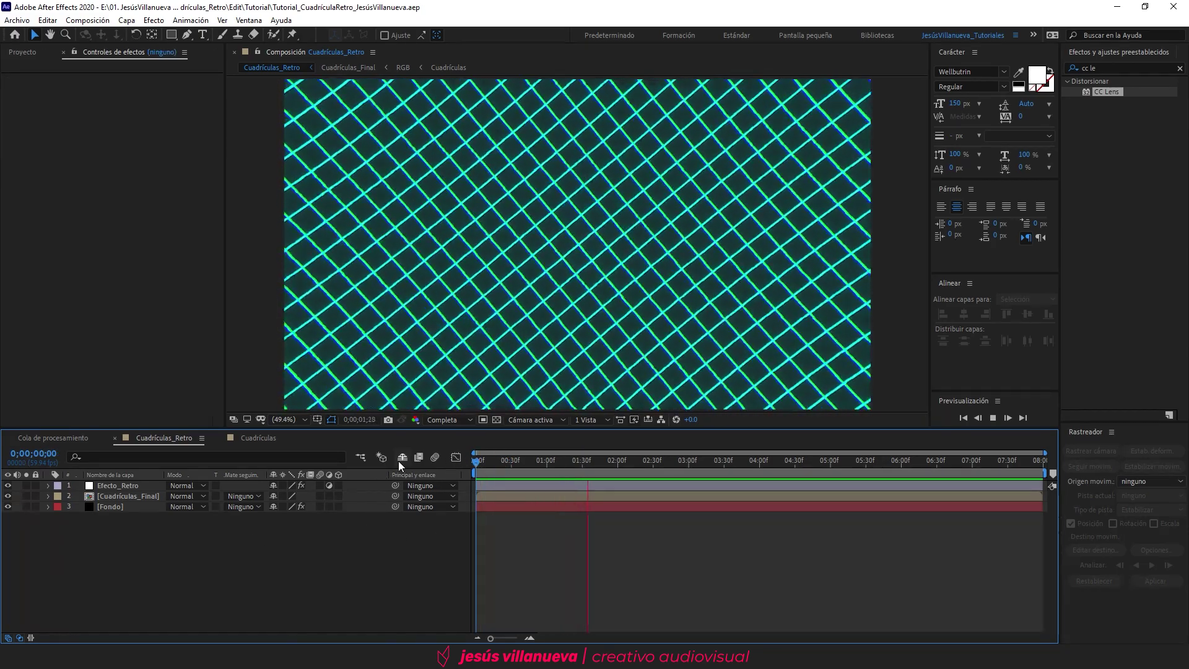